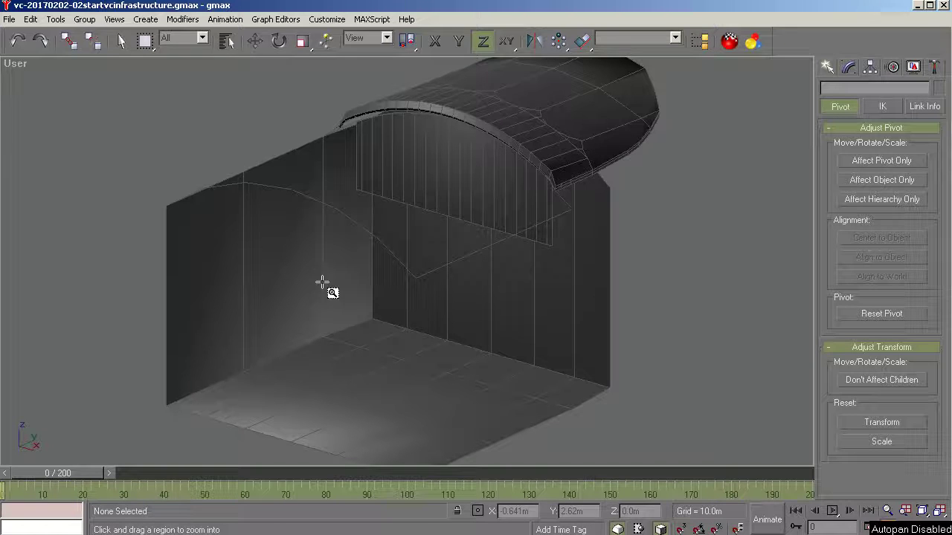
Select the fuselage object and enter polygon-level editing on its Editable Poly.
{"action": "left_click", "coordinate": [122, 43]}
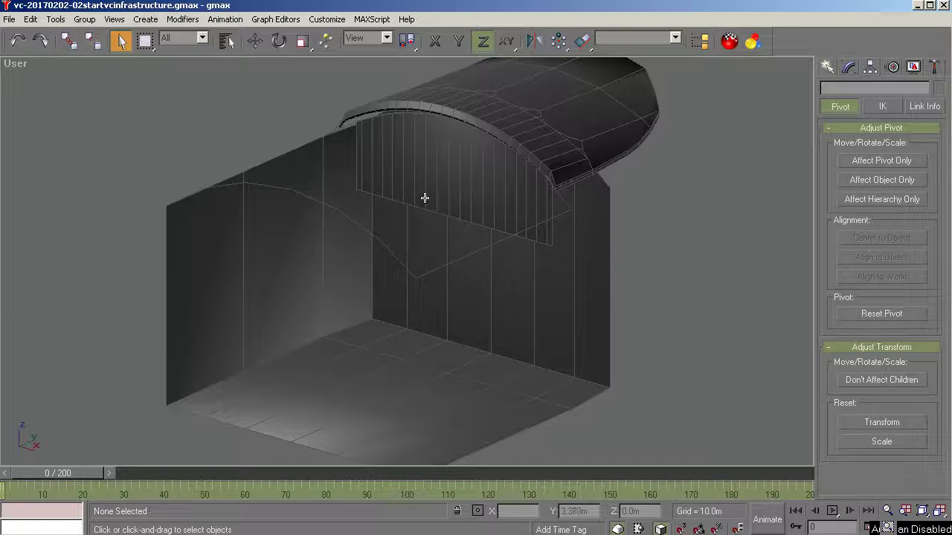
{"action": "left_click", "coordinate": [296, 172]}
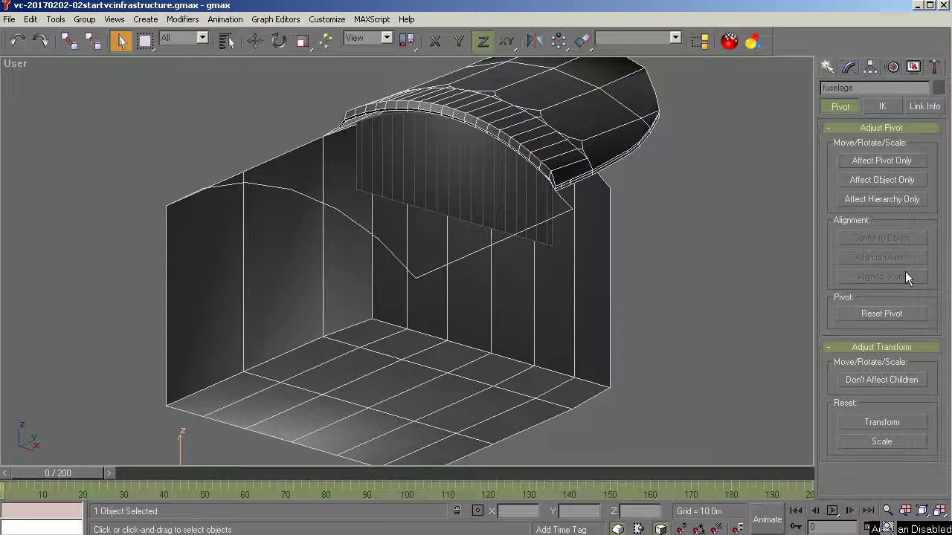
{"action": "left_click", "coordinate": [926, 528]}
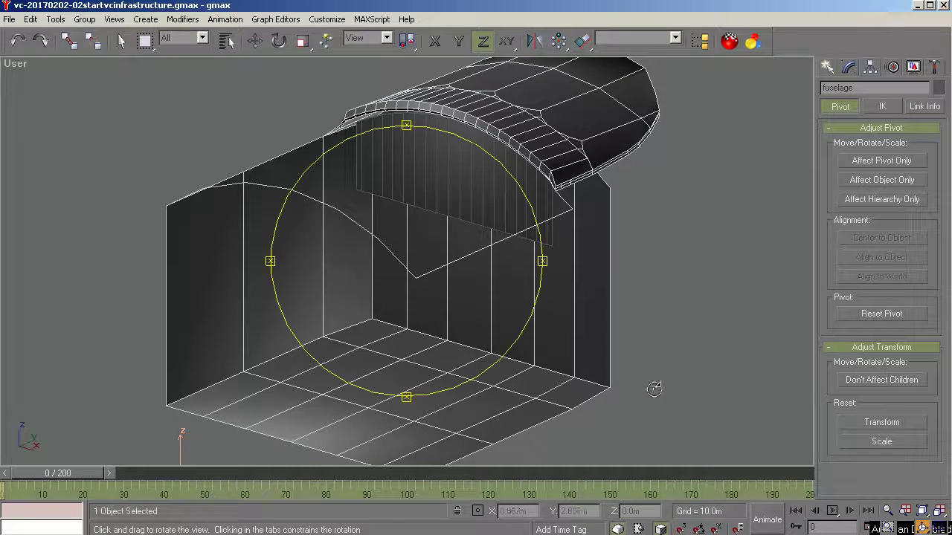
{"action": "mouse_move", "coordinate": [461, 278]}
{"action": "left_mouse_down"}
{"action": "mouse_move", "coordinate": [450, 293]}
{"action": "mouse_move", "coordinate": [460, 296]}
{"action": "left_mouse_up"}
{"action": "right_click", "coordinate": [636, 343]}
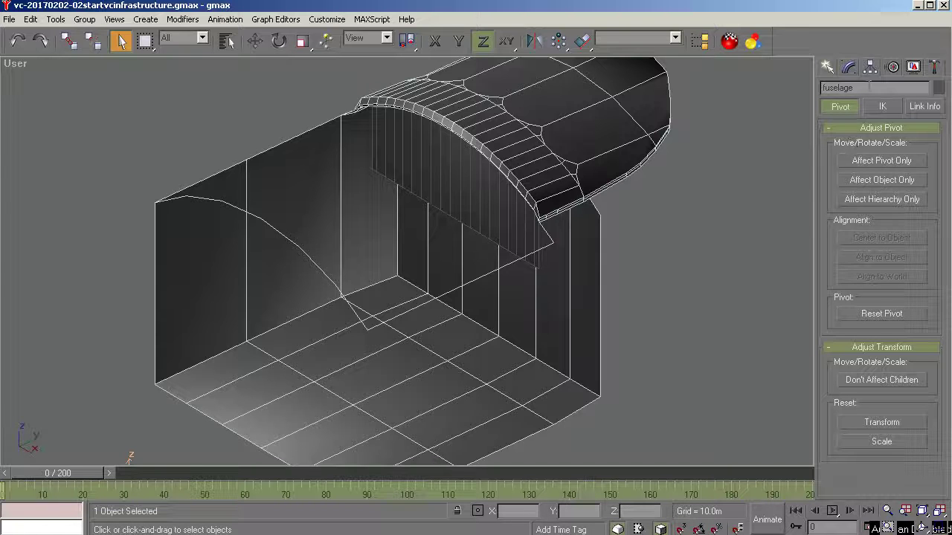
{"action": "left_click", "coordinate": [848, 67]}
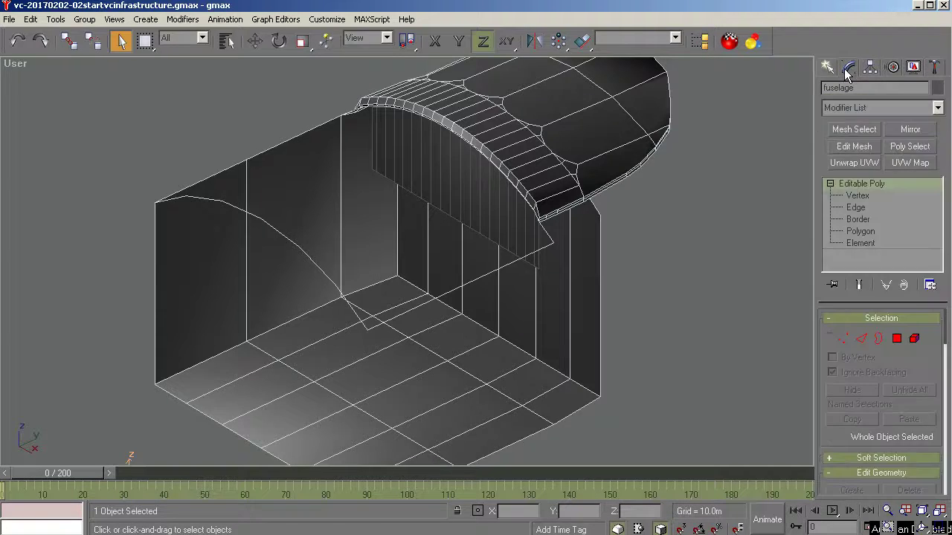
{"action": "left_click", "coordinate": [860, 232]}
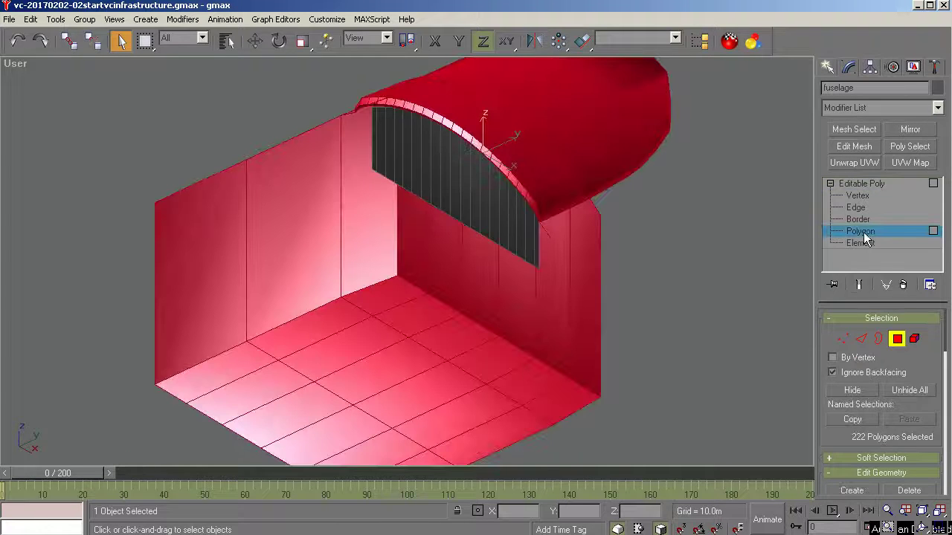
Clear the polygon selection and select the three polygons forming one side wall of the fuselage.
{"action": "left_click", "coordinate": [753, 309]}
{"action": "left_click", "coordinate": [228, 193]}
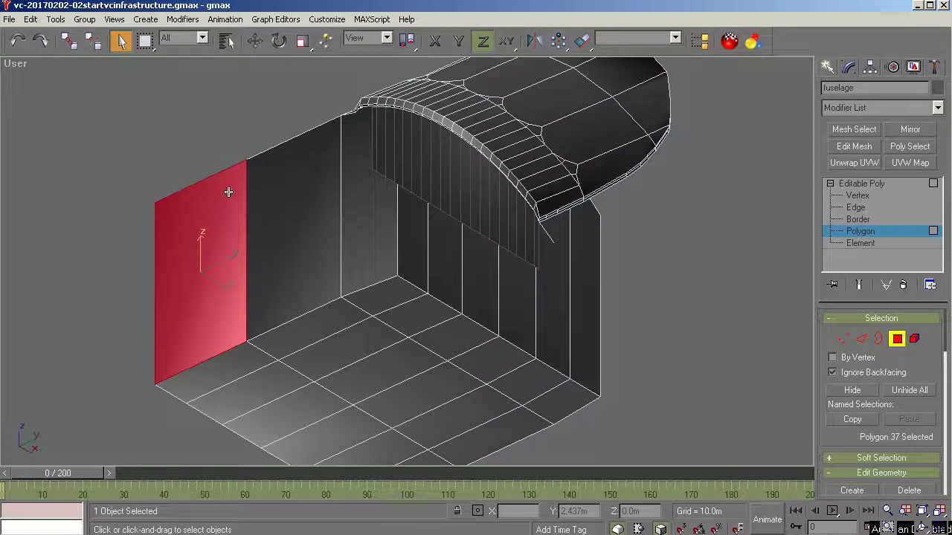
{"action": "left_click", "coordinate": [284, 188], "text": "ctrl"}
{"action": "left_click", "coordinate": [361, 186], "text": "ctrl"}
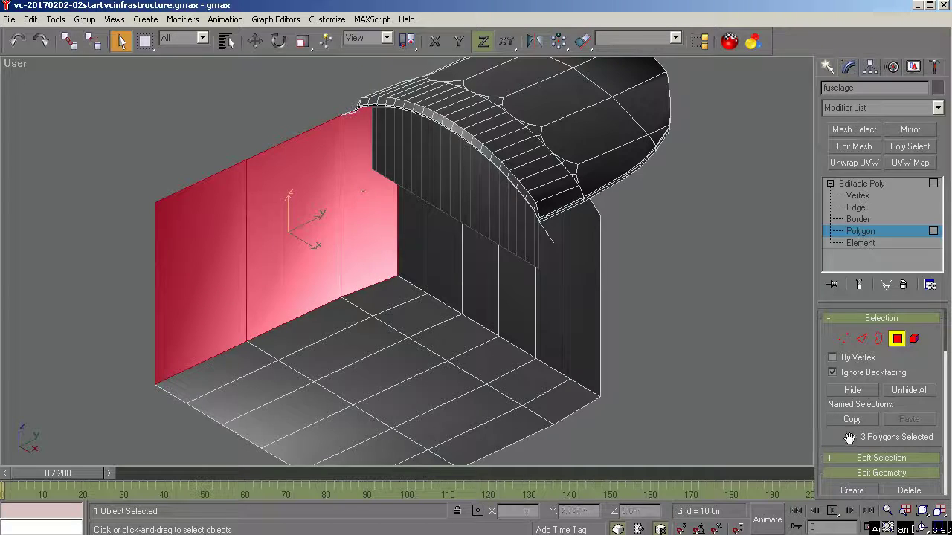
Add the three polygons of the opposite side wall to the selection.
{"action": "left_click", "coordinate": [922, 528]}
{"action": "left_click_drag", "start_coordinate": [514, 346], "coordinate": [638, 304]}
{"action": "left_click_drag", "start_coordinate": [591, 285], "coordinate": [466, 234]}
{"action": "right_click", "coordinate": [466, 233]}
{"action": "left_click", "coordinate": [503, 235], "text": "ctrl"}
{"action": "left_click", "coordinate": [542, 237], "text": "ctrl"}
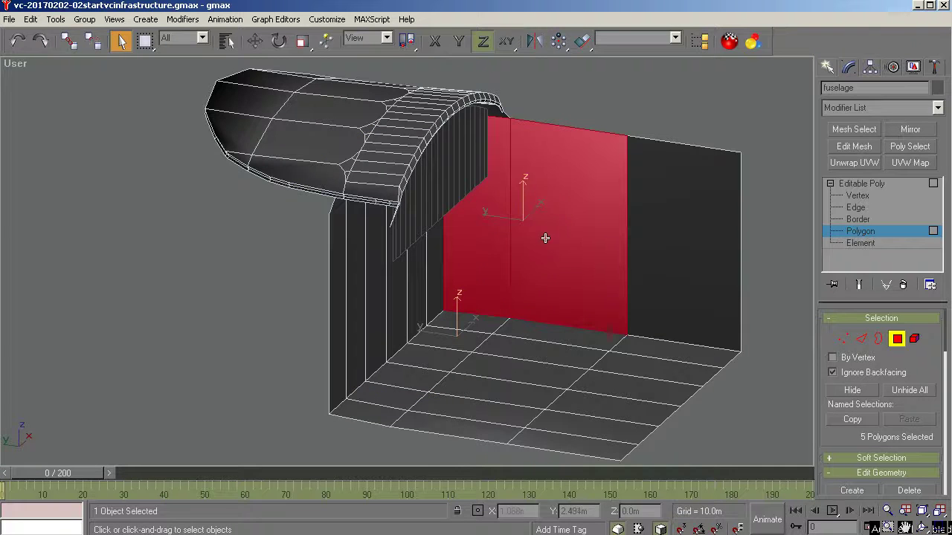
{"action": "left_click", "coordinate": [695, 241], "text": "ctrl"}
In the right view, activate a slice plane over the selected side walls and rotate it to horizontal.
{"action": "key", "text": "r"}
{"action": "key", "text": "z"}
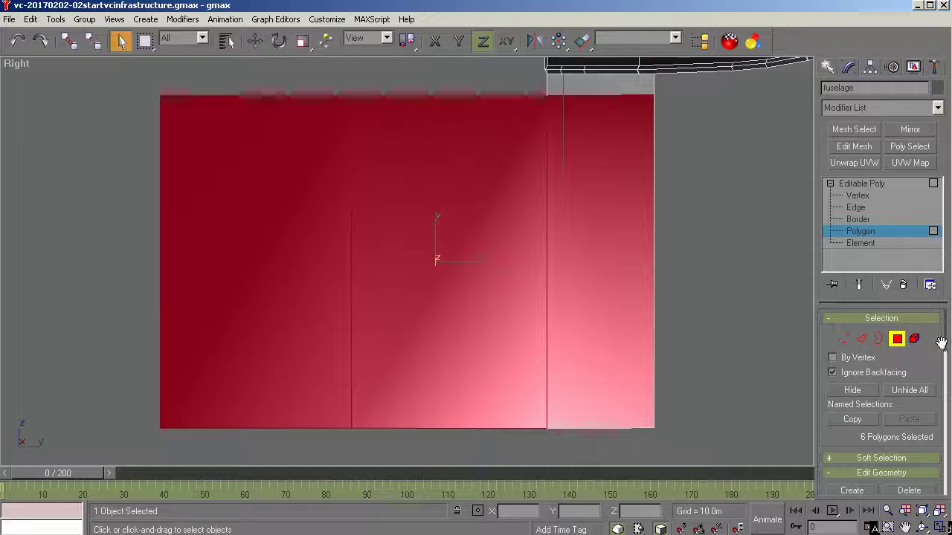
{"action": "left_click_drag", "start_coordinate": [944, 341], "coordinate": [946, 391]}
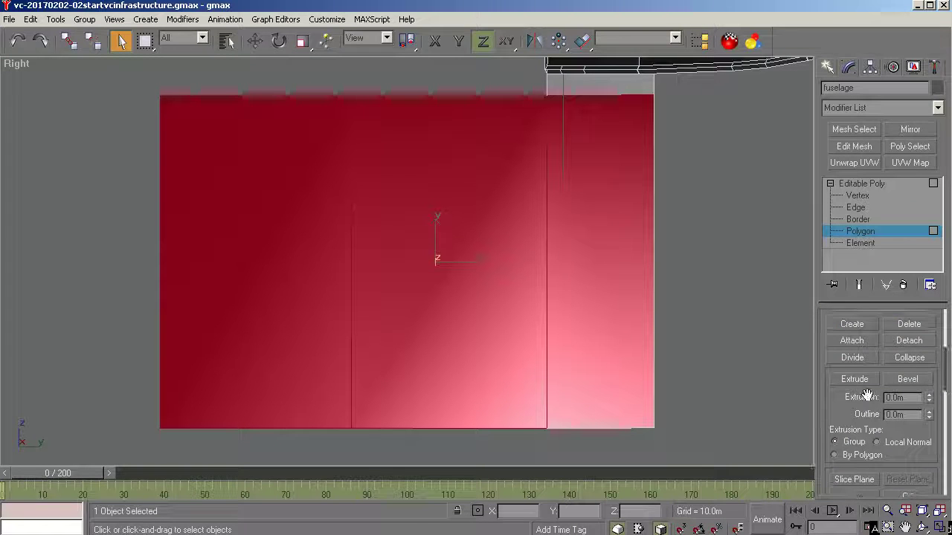
{"action": "left_click", "coordinate": [861, 481]}
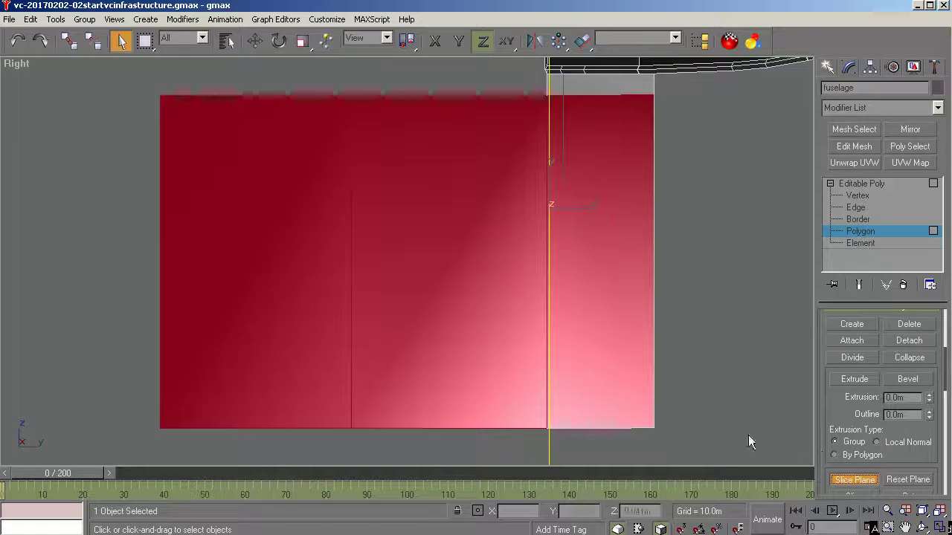
{"action": "left_click", "coordinate": [255, 42]}
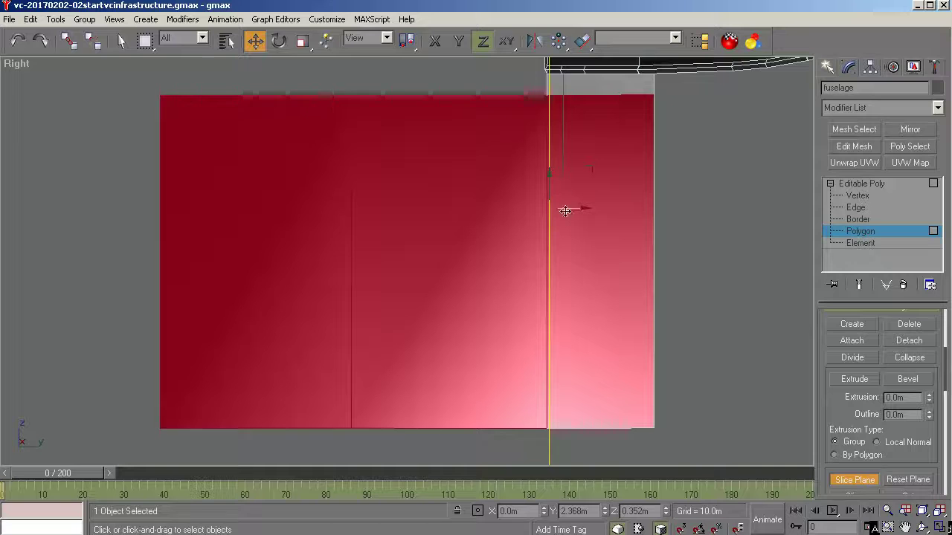
{"action": "left_click_drag", "start_coordinate": [571, 207], "coordinate": [350, 176]}
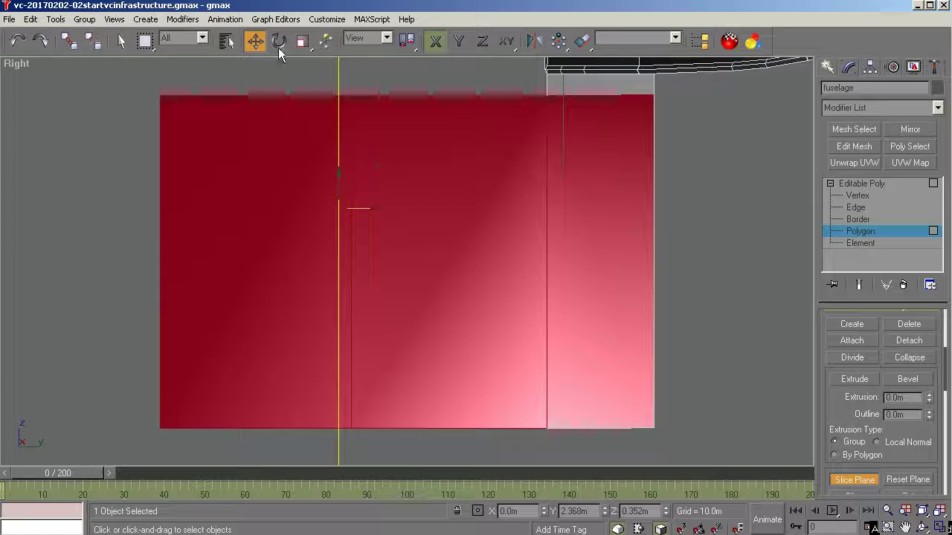
{"action": "left_click", "coordinate": [278, 41]}
{"action": "left_click_drag", "start_coordinate": [335, 208], "coordinate": [863, 288]}
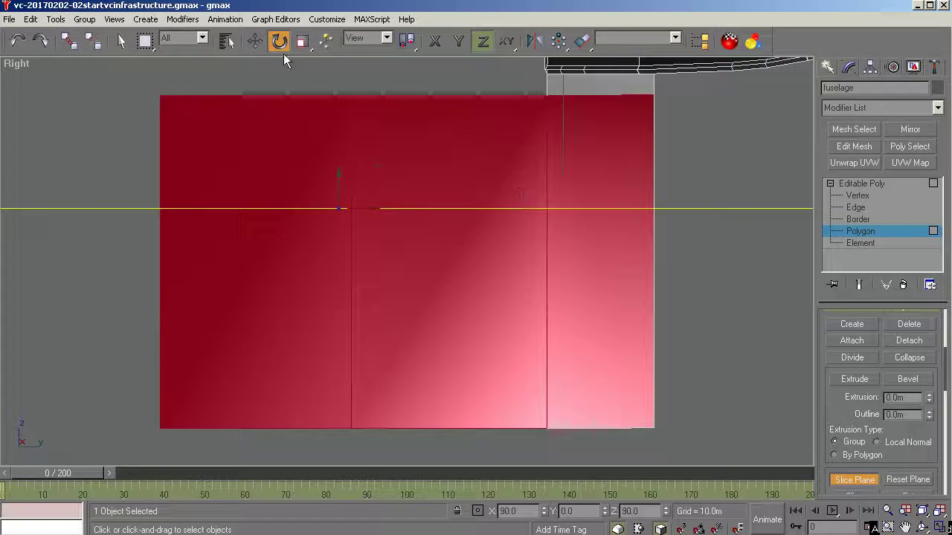
Move the horizontal slice plane up about 0.17 m, just below the side walls' upper edge, and slice the walls there.
{"action": "left_click", "coordinate": [251, 41]}
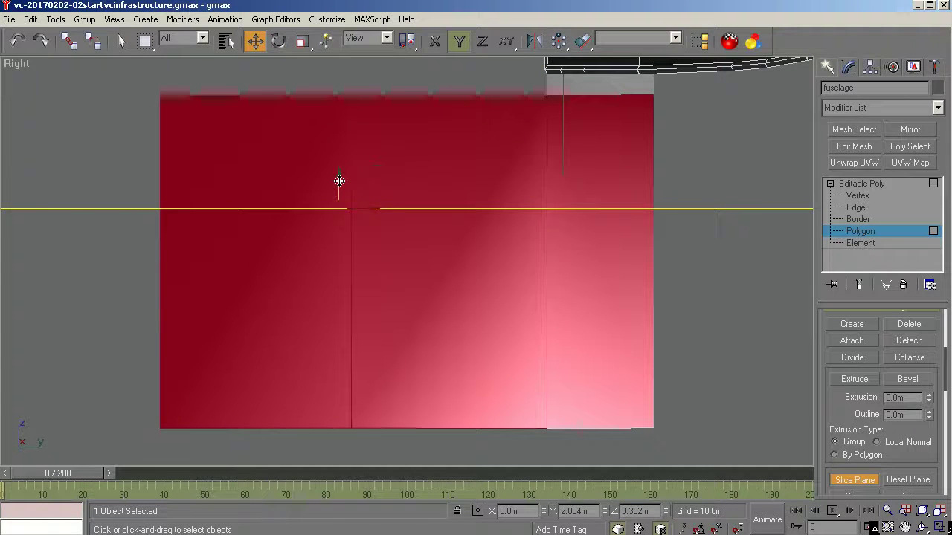
{"action": "left_click_drag", "start_coordinate": [337, 184], "coordinate": [357, 83]}
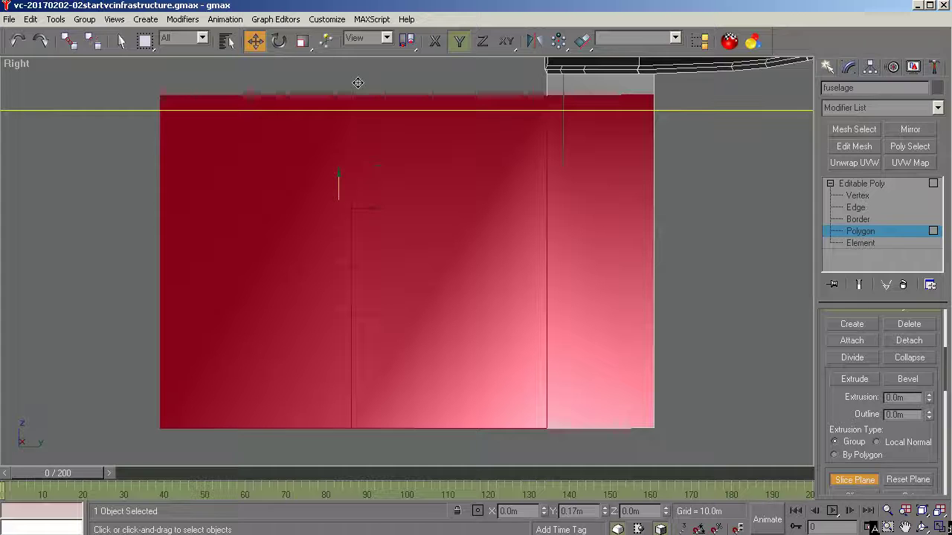
{"action": "left_click_drag", "start_coordinate": [357, 83], "coordinate": [358, 83]}
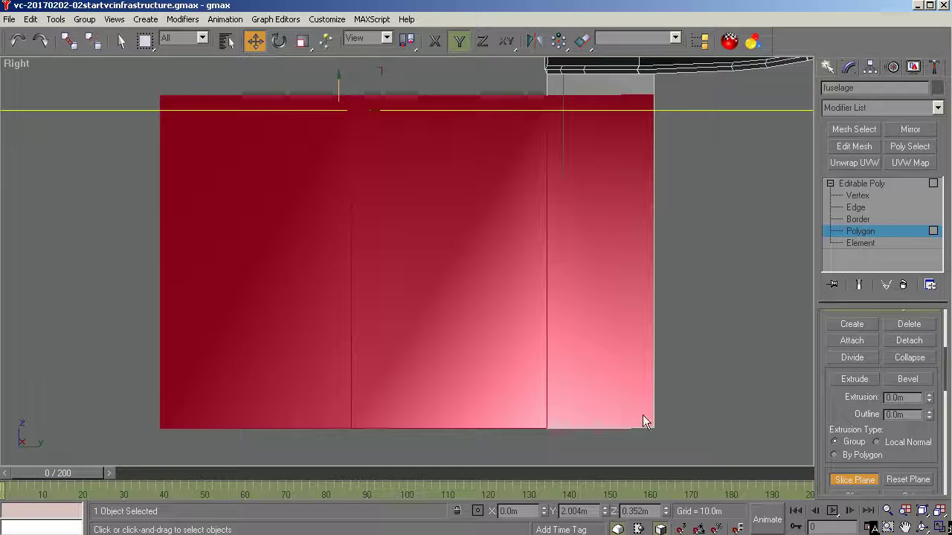
{"action": "scroll", "coordinate": [943, 383], "scroll_direction": "down", "scroll_amount": 2}
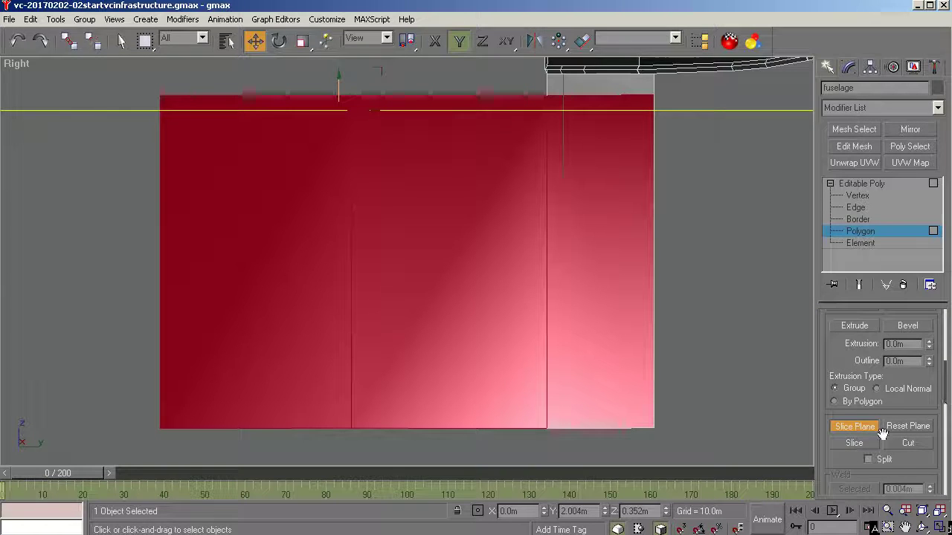
{"action": "left_click", "coordinate": [848, 443]}
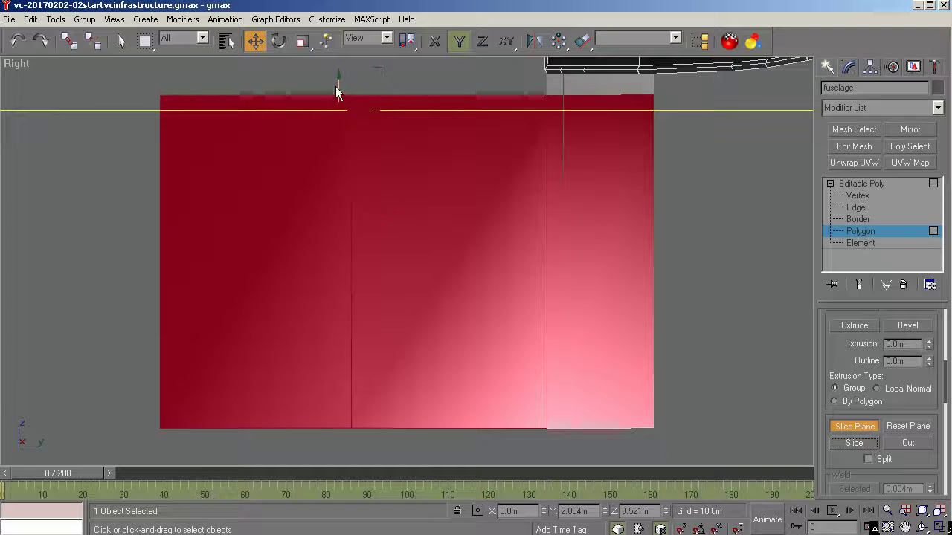
Lower the slice plane about 0.087 m, slice the side walls a second time and leave slice plane mode.
{"action": "left_click_drag", "start_coordinate": [339, 83], "coordinate": [342, 132]}
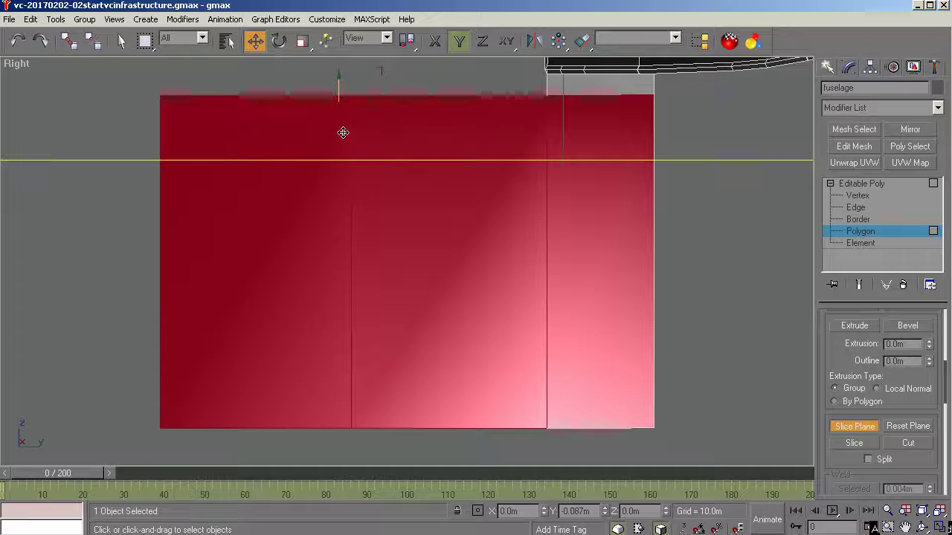
{"action": "left_click", "coordinate": [845, 443]}
{"action": "left_click", "coordinate": [851, 426]}
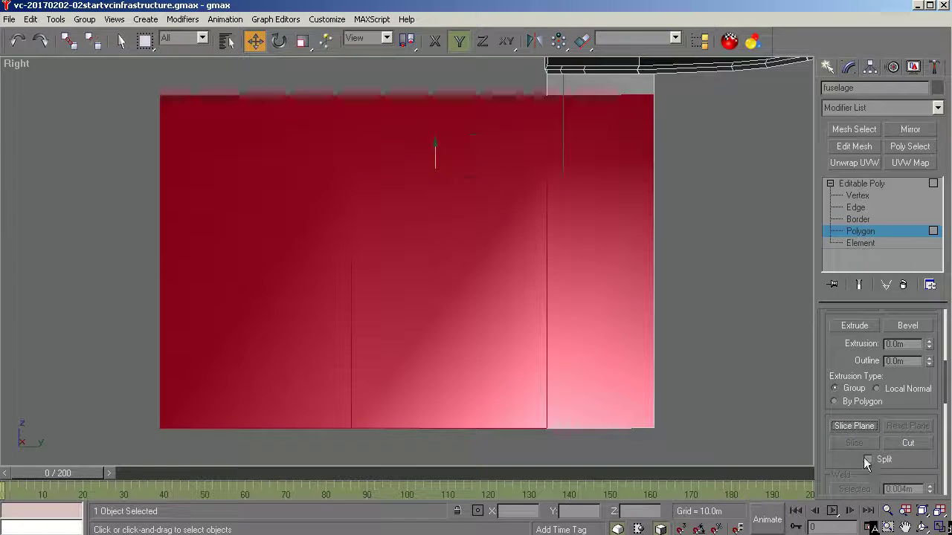
Select only the three polygons of the strip between the two slices on one side wall.
{"action": "left_click", "coordinate": [922, 527]}
{"action": "left_click_drag", "start_coordinate": [404, 310], "coordinate": [461, 320]}
{"action": "left_click", "coordinate": [121, 40]}
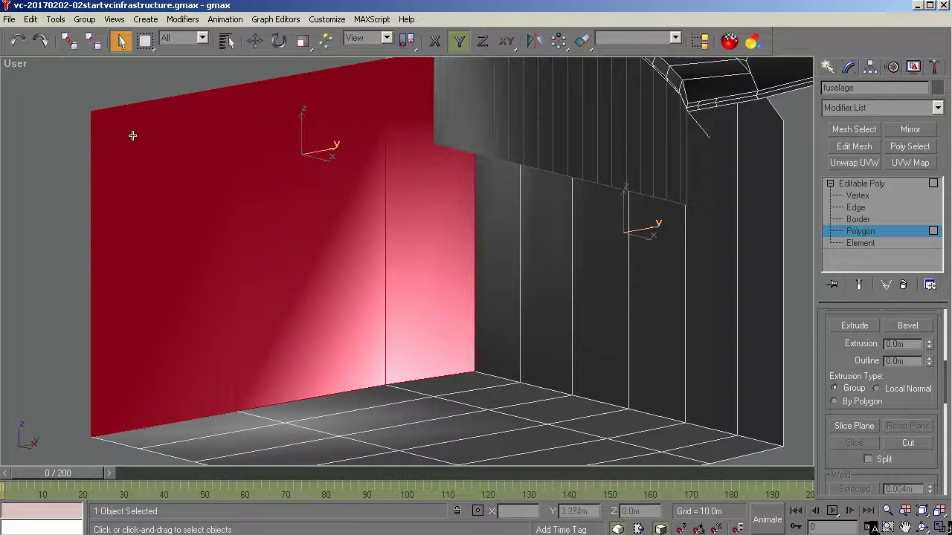
{"action": "left_click", "coordinate": [140, 136]}
{"action": "left_click", "coordinate": [335, 98], "text": "ctrl"}
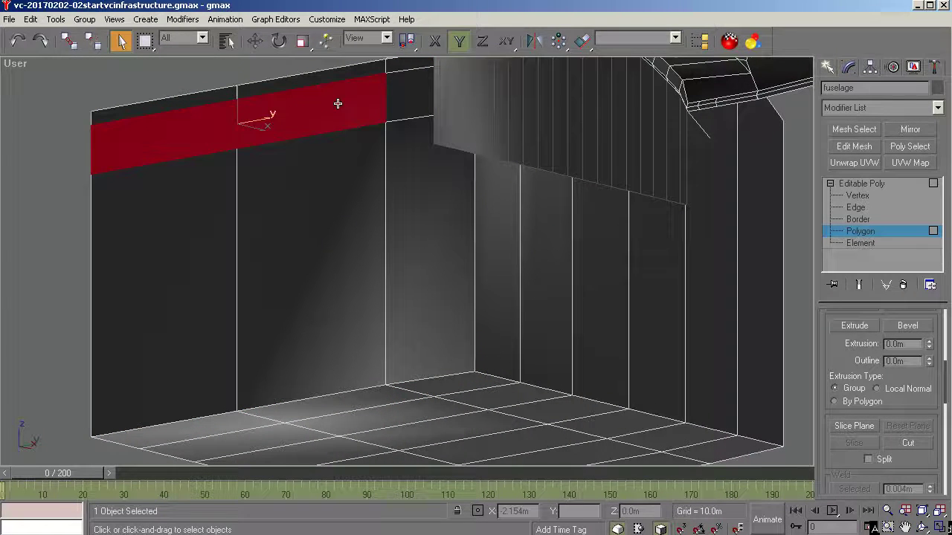
{"action": "left_click", "coordinate": [397, 97], "text": "ctrl"}
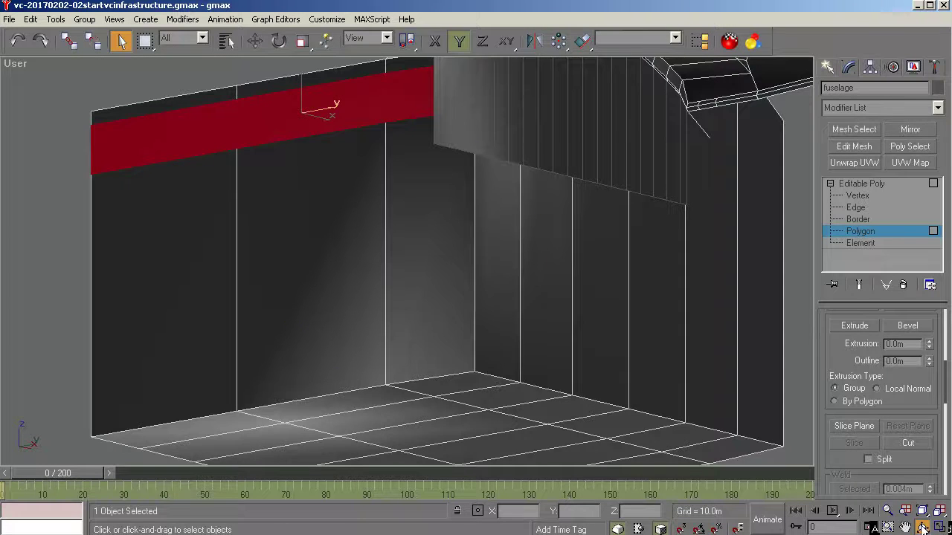
Add the three matching strip polygons on the opposite side wall to the selection.
{"action": "left_click", "coordinate": [922, 526]}
{"action": "left_click_drag", "start_coordinate": [363, 301], "coordinate": [569, 288]}
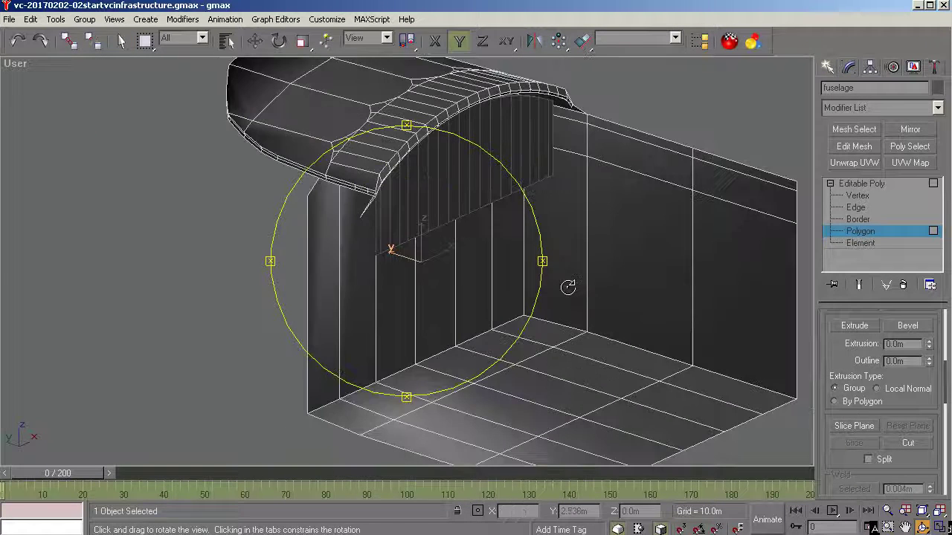
{"action": "right_click", "coordinate": [607, 249]}
{"action": "left_click", "coordinate": [559, 134]}
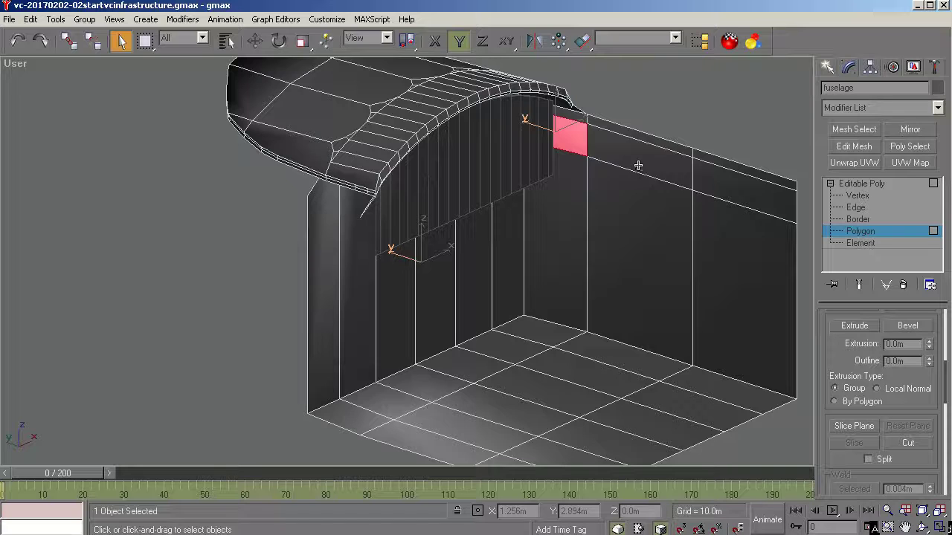
{"action": "left_click", "coordinate": [637, 161], "text": "ctrl"}
{"action": "left_click", "coordinate": [722, 186], "text": "ctrl"}
Extrude the selected strips on both side walls outward by about -0.029 m, using the Local Normal extrusion type.
{"action": "left_click", "coordinate": [922, 526]}
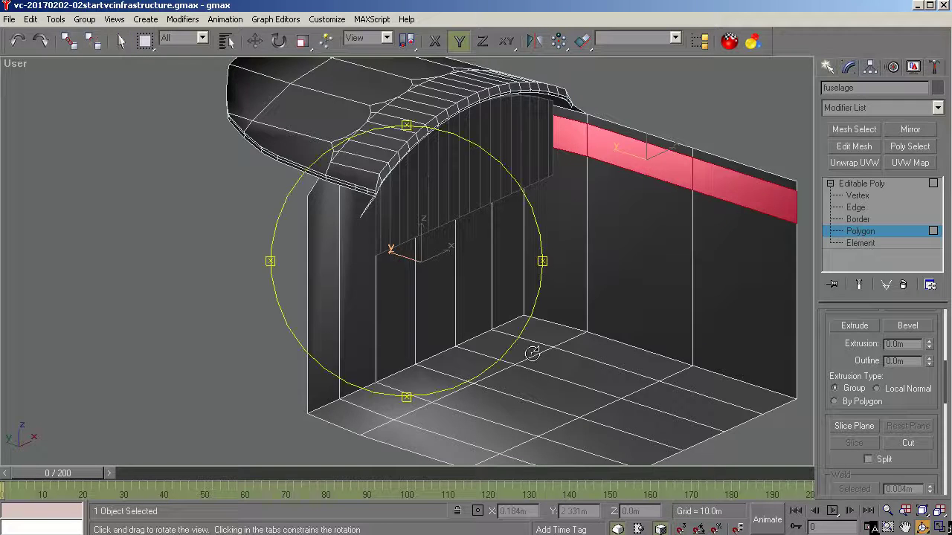
{"action": "left_click_drag", "start_coordinate": [386, 283], "coordinate": [297, 260]}
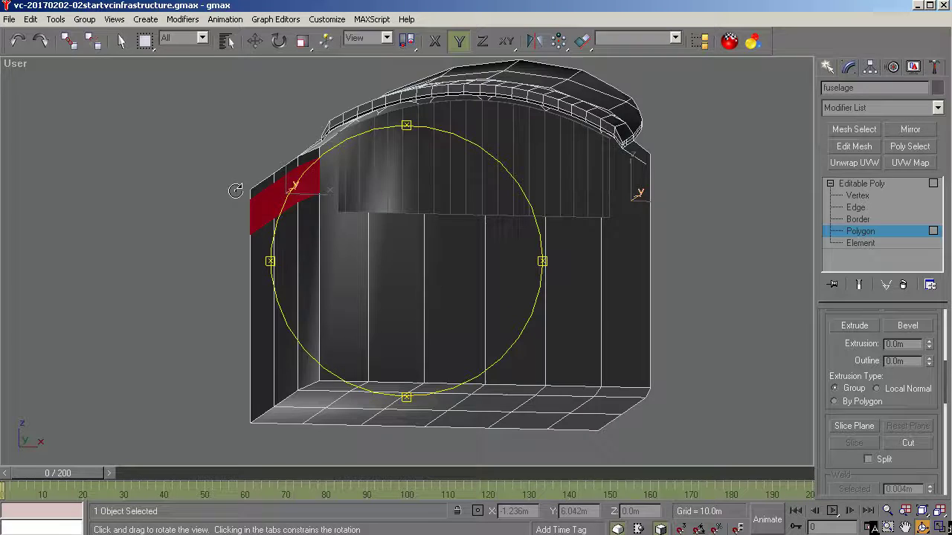
{"action": "left_click_drag", "start_coordinate": [334, 216], "coordinate": [334, 218]}
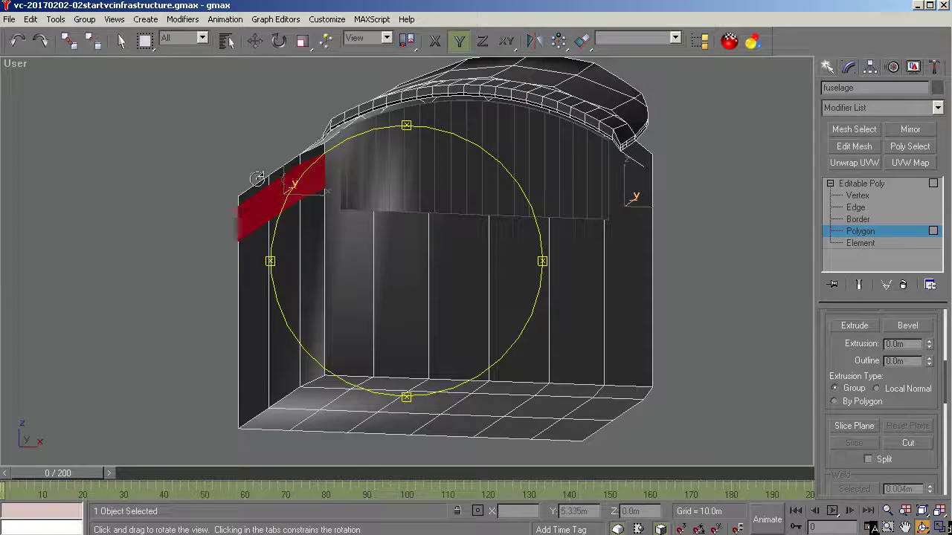
{"action": "left_click_drag", "start_coordinate": [480, 237], "coordinate": [469, 238]}
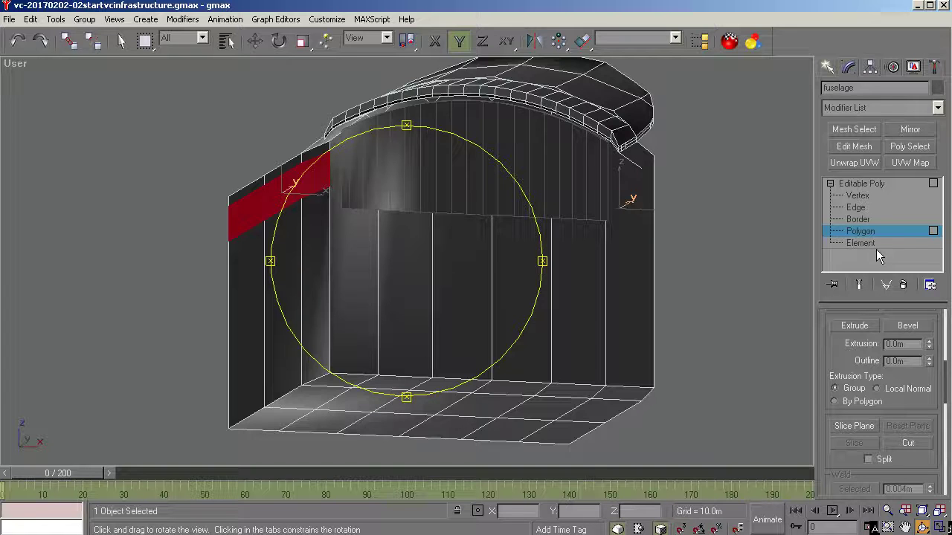
{"action": "left_click", "coordinate": [855, 327]}
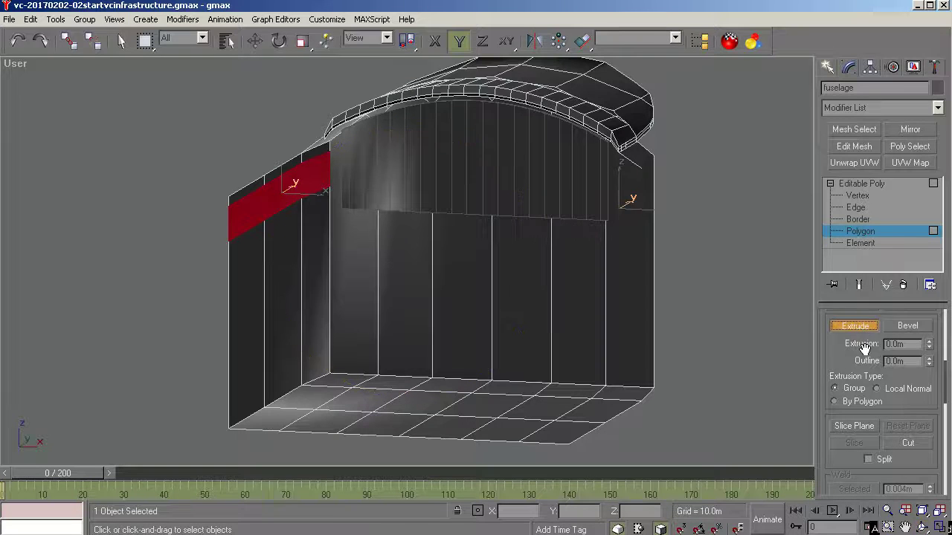
{"action": "left_click", "coordinate": [876, 389]}
{"action": "left_click_drag", "start_coordinate": [287, 185], "coordinate": [291, 196]}
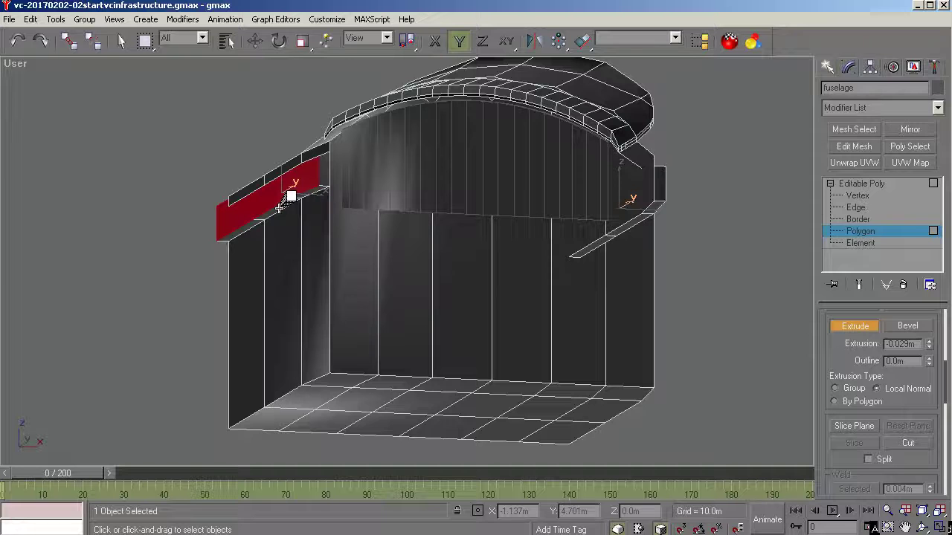
{"action": "left_click_drag", "start_coordinate": [291, 196], "coordinate": [290, 196]}
{"action": "left_click", "coordinate": [922, 527]}
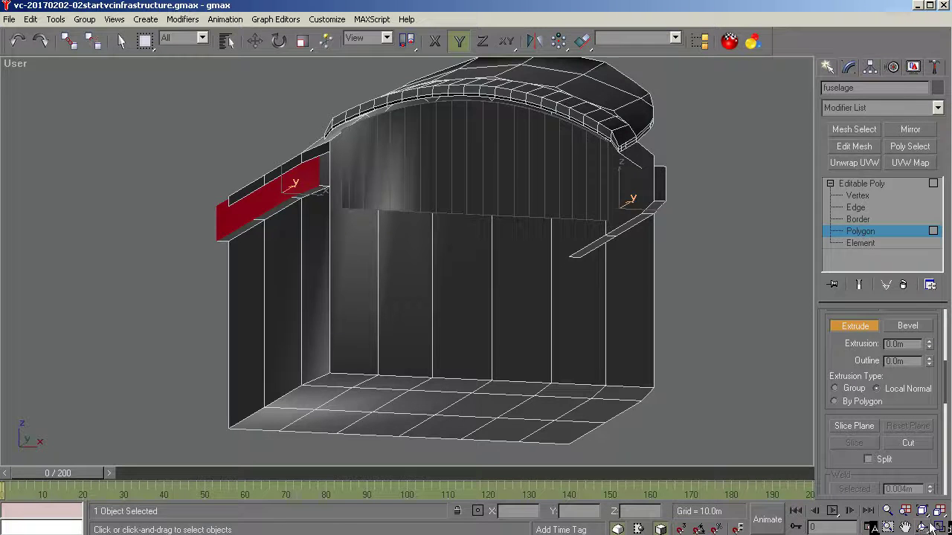
{"action": "left_click_drag", "start_coordinate": [397, 273], "coordinate": [415, 269]}
{"action": "left_click_drag", "start_coordinate": [424, 263], "coordinate": [389, 280]}
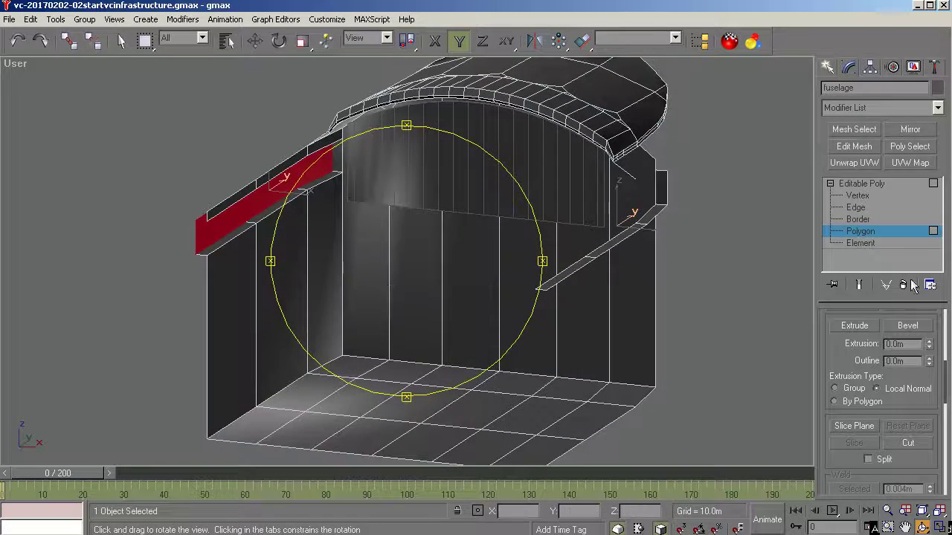
Switch to vertex editing and select the lower outer vertices of the extruded strip on one side wall.
{"action": "key", "text": "ctrl+b"}
{"action": "key", "text": "w"}
{"action": "left_click", "coordinate": [857, 195]}
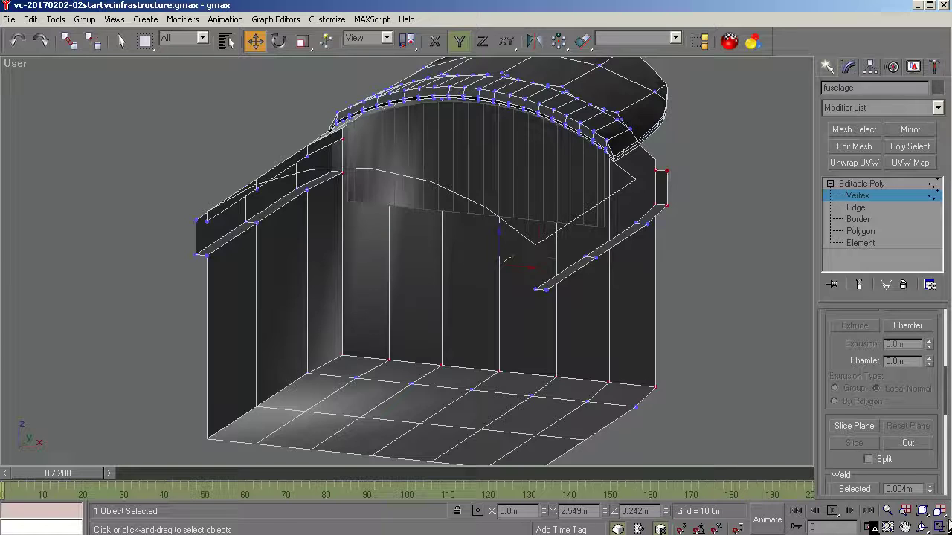
{"action": "left_click", "coordinate": [924, 527]}
{"action": "left_click_drag", "start_coordinate": [482, 391], "coordinate": [486, 334]}
{"action": "scroll", "coordinate": [215, 244], "scroll_direction": "up", "scroll_amount": 4}
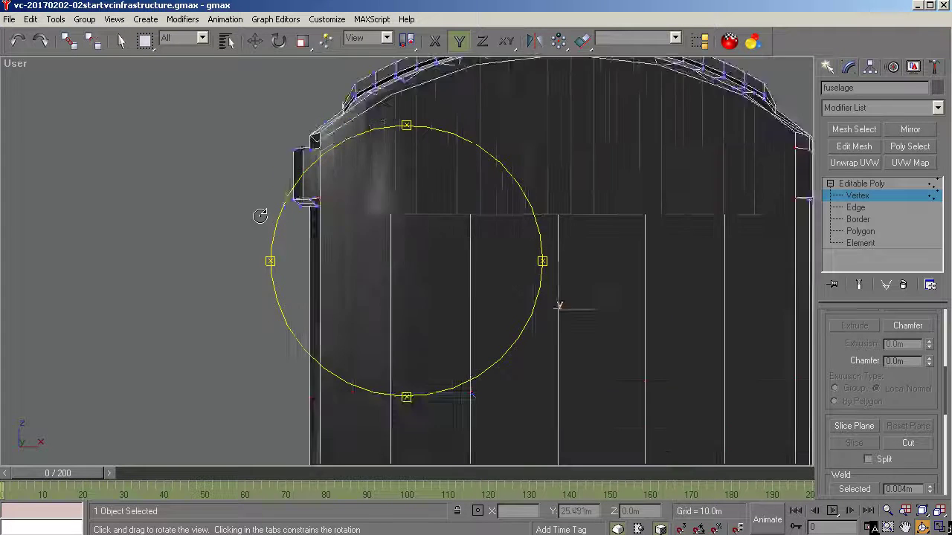
{"action": "key", "text": "w"}
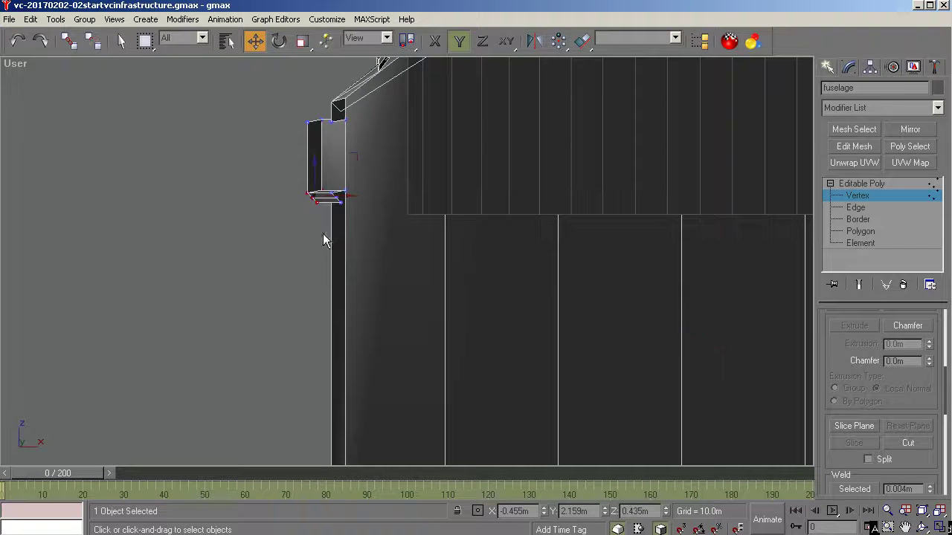
Add the matching lower outer strip vertices on the opposite side wall to the selection.
{"action": "scroll", "coordinate": [148, 265], "scroll_direction": "down", "scroll_amount": 4}
{"action": "scroll", "coordinate": [448, 269], "scroll_direction": "up", "scroll_amount": 4}
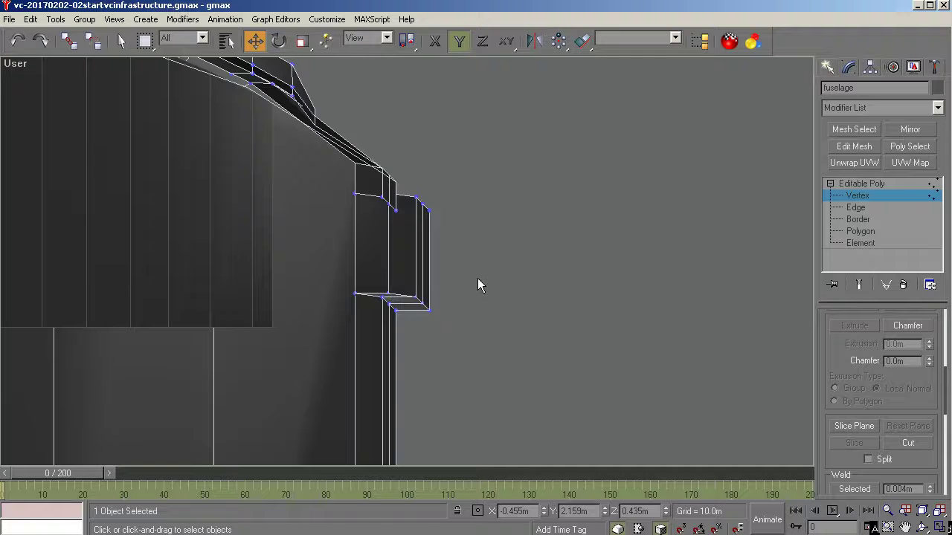
{"action": "left_click", "coordinate": [922, 526]}
{"action": "left_click_drag", "start_coordinate": [488, 276], "coordinate": [782, 343]}
{"action": "scroll", "coordinate": [884, 402], "scroll_direction": "up", "scroll_amount": 4}
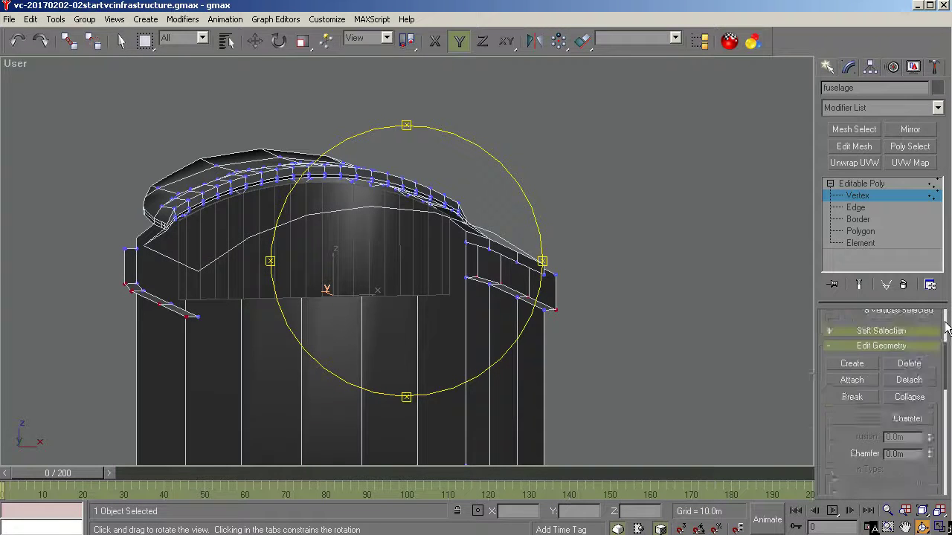
Scale the eight lower outer vertices outward along the X axis so both strips flare toward their lower edges.
{"action": "left_click_drag", "start_coordinate": [476, 246], "coordinate": [452, 240]}
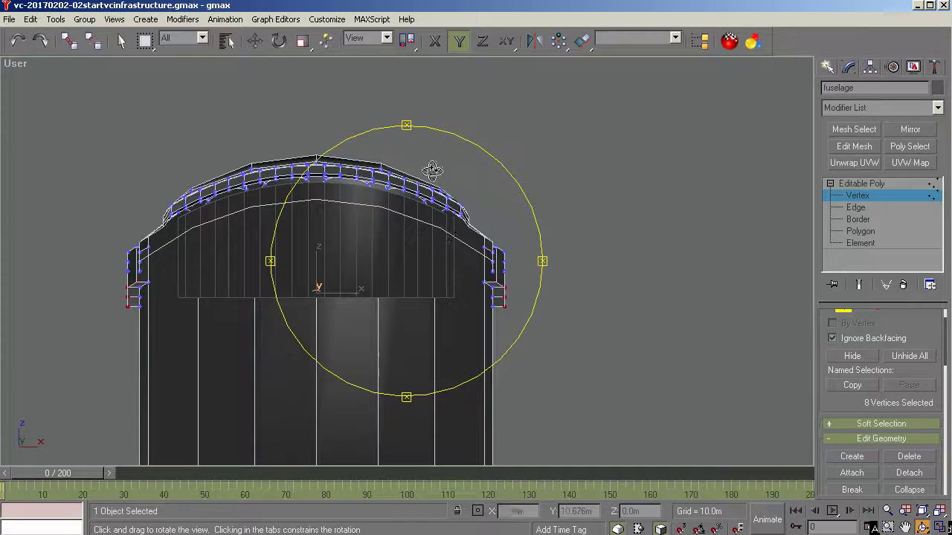
{"action": "left_click_drag", "start_coordinate": [302, 42], "coordinate": [304, 79]}
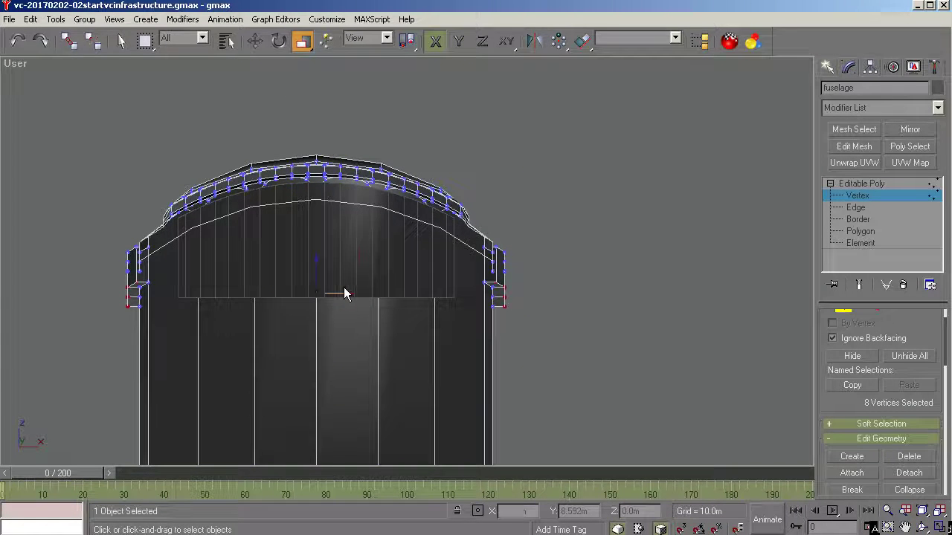
{"action": "left_click_drag", "start_coordinate": [340, 295], "coordinate": [631, 266]}
{"action": "left_click", "coordinate": [922, 527]}
{"action": "left_click_drag", "start_coordinate": [281, 227], "coordinate": [281, 227]}
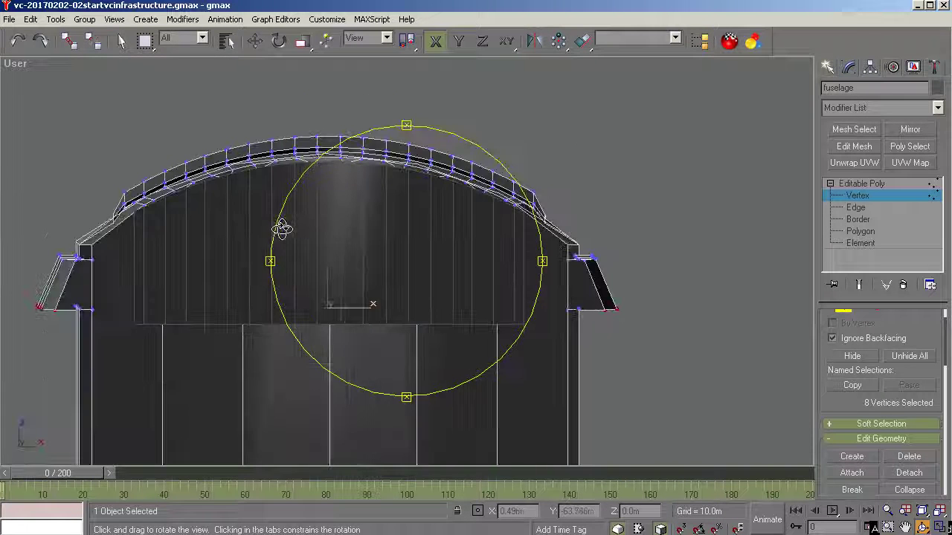
Replace the selection with the upper outer vertices of the flared strips on both sides of the fuselage.
{"action": "right_click", "coordinate": [623, 242]}
{"action": "left_click_drag", "start_coordinate": [623, 236], "coordinate": [588, 280]}
{"action": "left_click_drag", "start_coordinate": [32, 243], "coordinate": [71, 269], "text": "ctrl"}
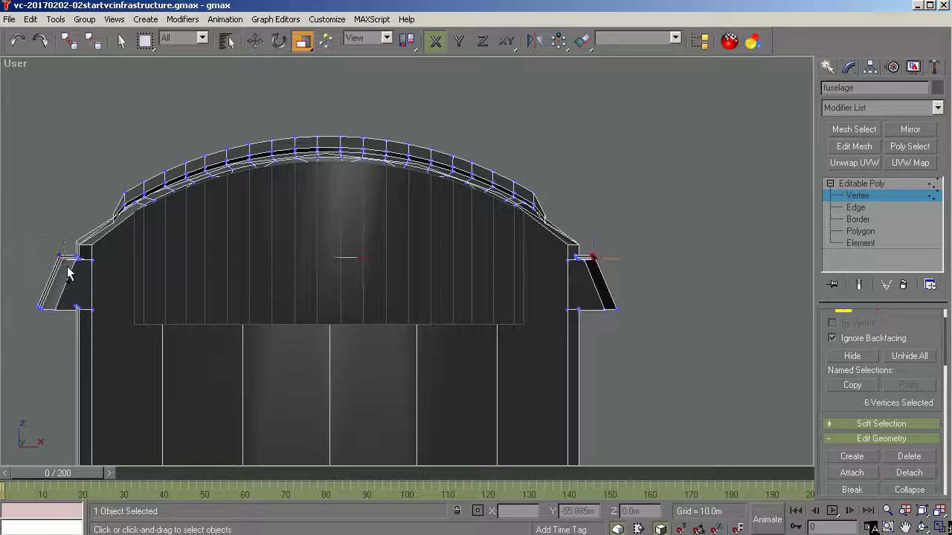
Add the missed upper outer vertex at the near end of each strip to the vertex selection.
{"action": "left_click", "coordinate": [920, 526]}
{"action": "left_click_drag", "start_coordinate": [386, 295], "coordinate": [311, 289]}
{"action": "right_click", "coordinate": [95, 292]}
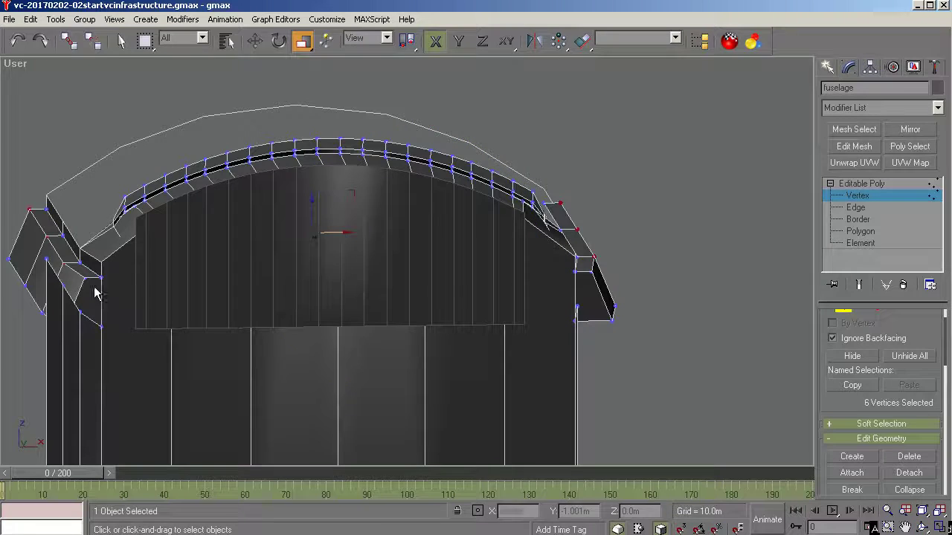
{"action": "left_click", "coordinate": [84, 278], "text": "ctrl"}
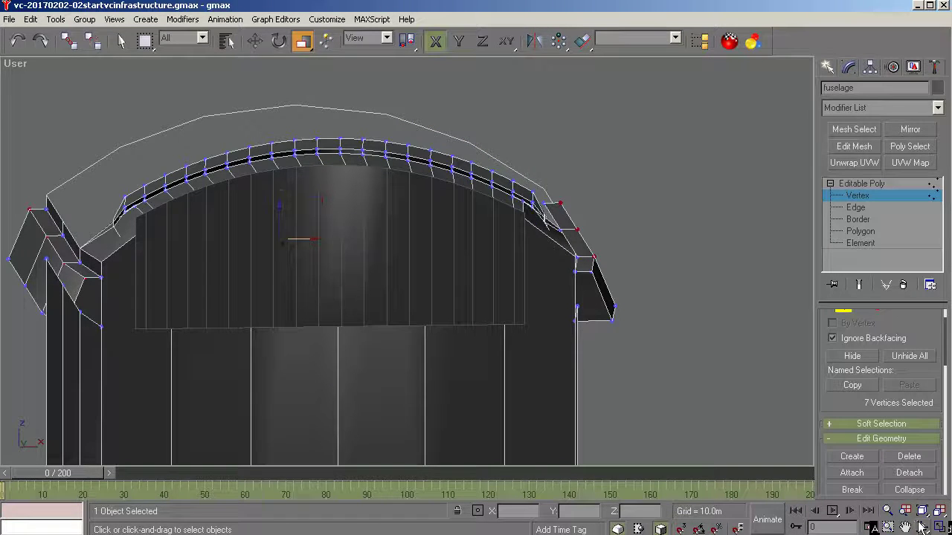
{"action": "left_click", "coordinate": [922, 527]}
{"action": "left_click_drag", "start_coordinate": [448, 311], "coordinate": [468, 306]}
{"action": "scroll", "coordinate": [524, 313], "scroll_direction": "up", "scroll_amount": 5}
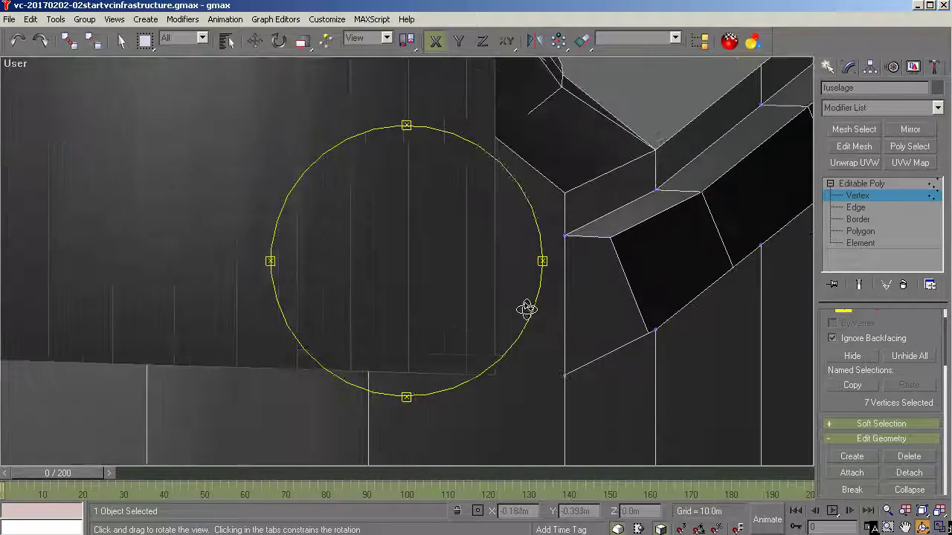
{"action": "key", "text": "r"}
{"action": "left_click", "coordinate": [613, 249], "text": "ctrl"}
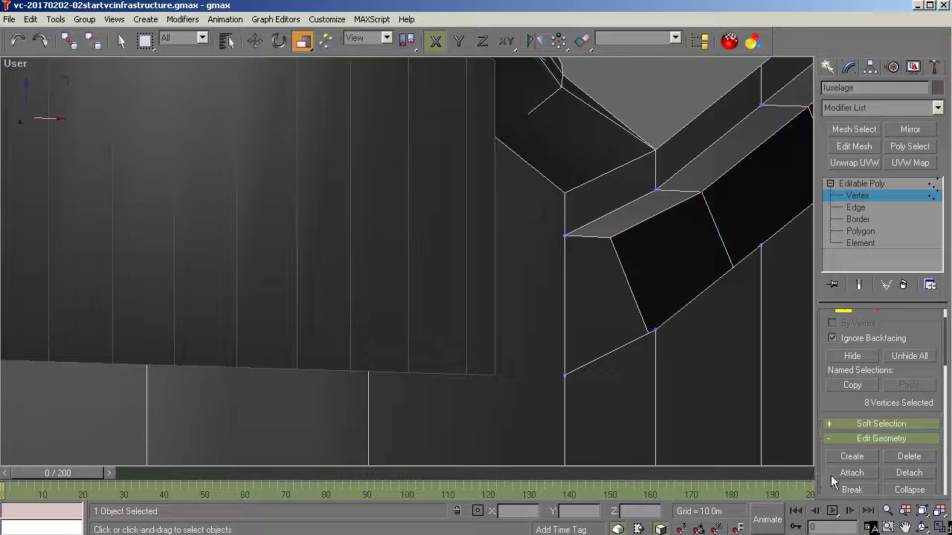
{"action": "left_click", "coordinate": [904, 524]}
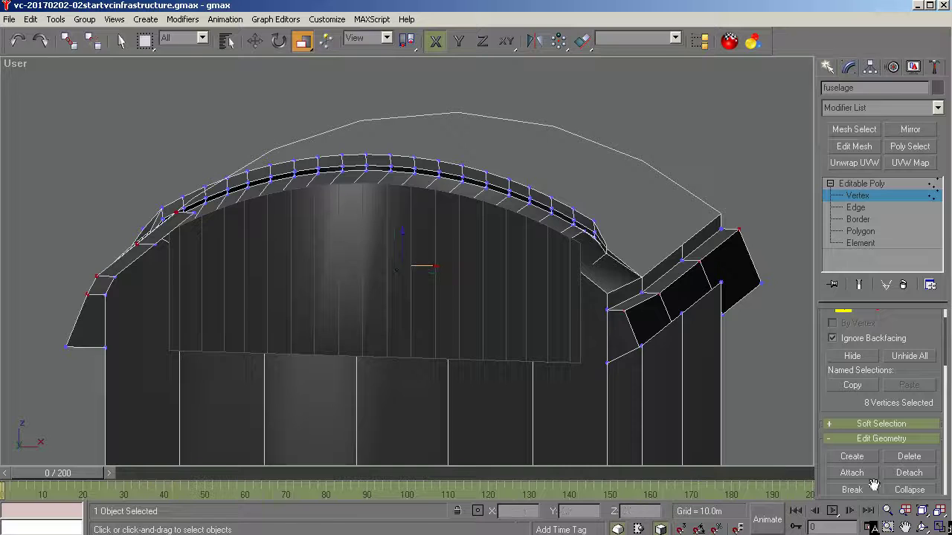
Scale the eight upper outer vertices inward along X to about 97% in the Front view and leave vertex editing.
{"action": "key", "text": "f"}
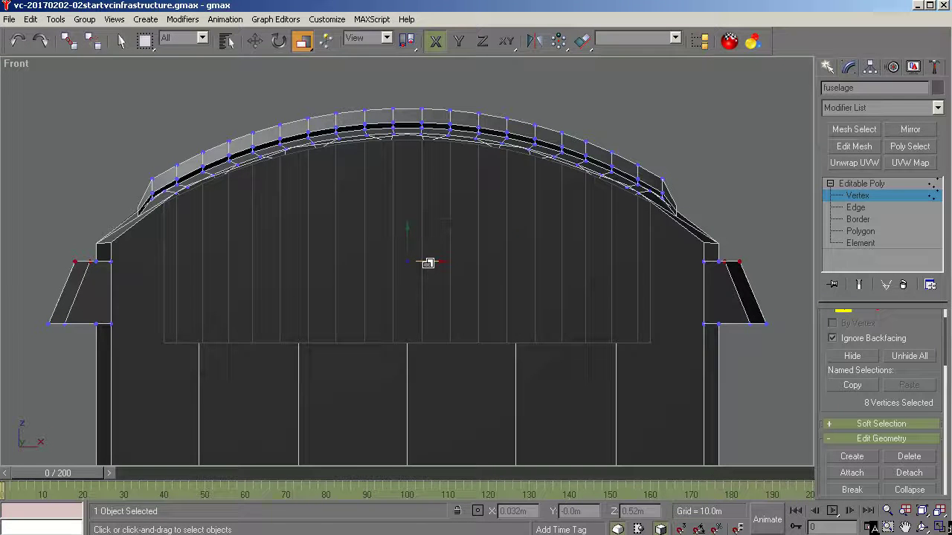
{"action": "left_click_drag", "start_coordinate": [424, 263], "coordinate": [429, 266]}
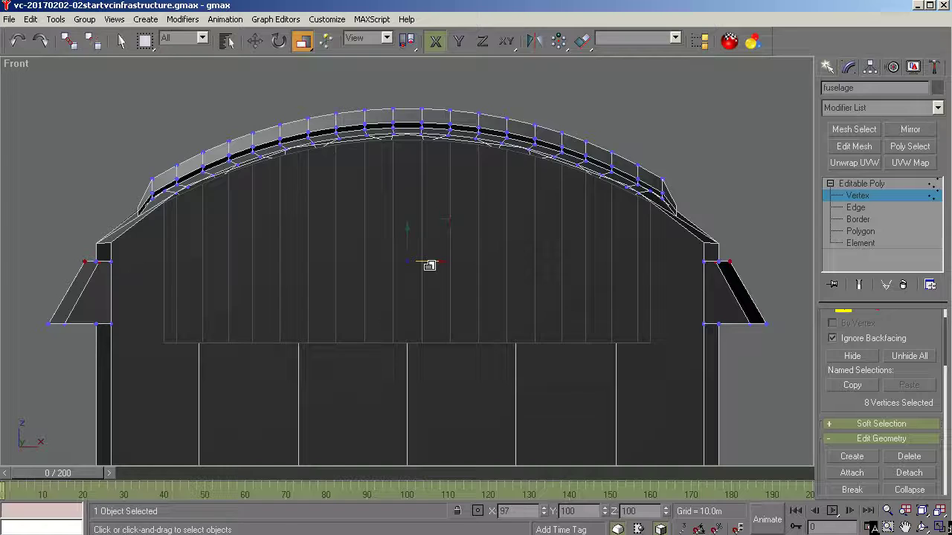
{"action": "left_click", "coordinate": [922, 526]}
{"action": "left_click_drag", "start_coordinate": [428, 320], "coordinate": [429, 297]}
{"action": "left_click_drag", "start_coordinate": [391, 270], "coordinate": [420, 270]}
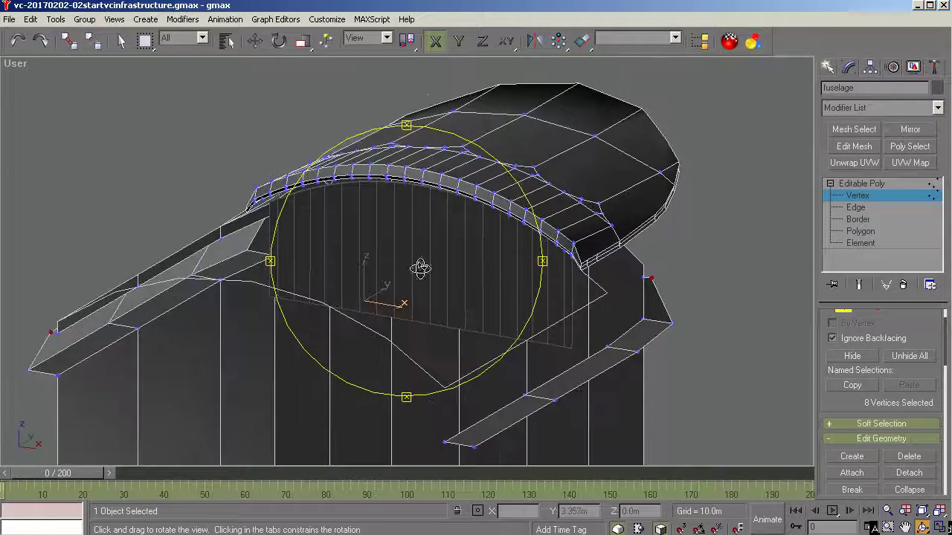
{"action": "left_click", "coordinate": [863, 184]}
{"action": "key", "text": "r"}
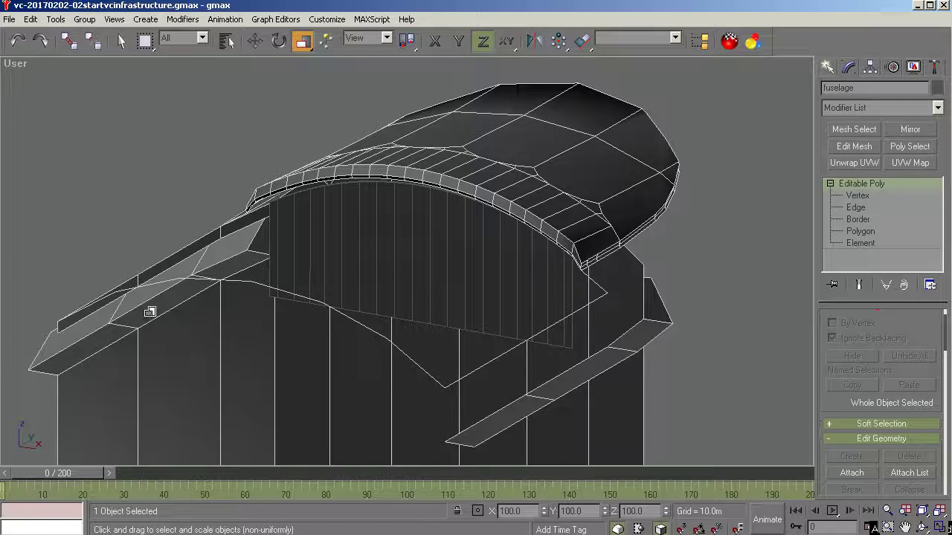
Switch to edge editing on the fuselage and clear the existing edge selection.
{"action": "left_click", "coordinate": [858, 210]}
{"action": "left_click", "coordinate": [922, 526]}
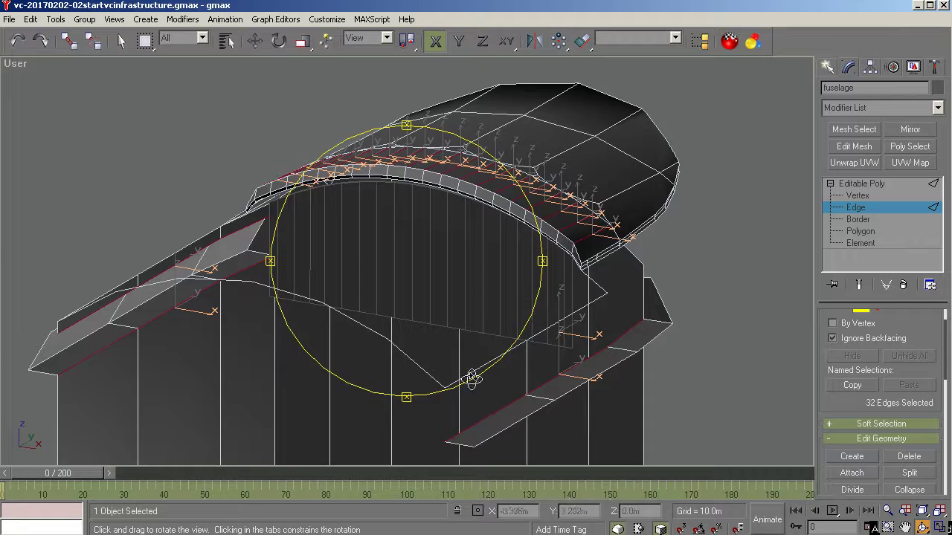
{"action": "left_click_drag", "start_coordinate": [473, 380], "coordinate": [279, 229]}
{"action": "left_click", "coordinate": [117, 45]}
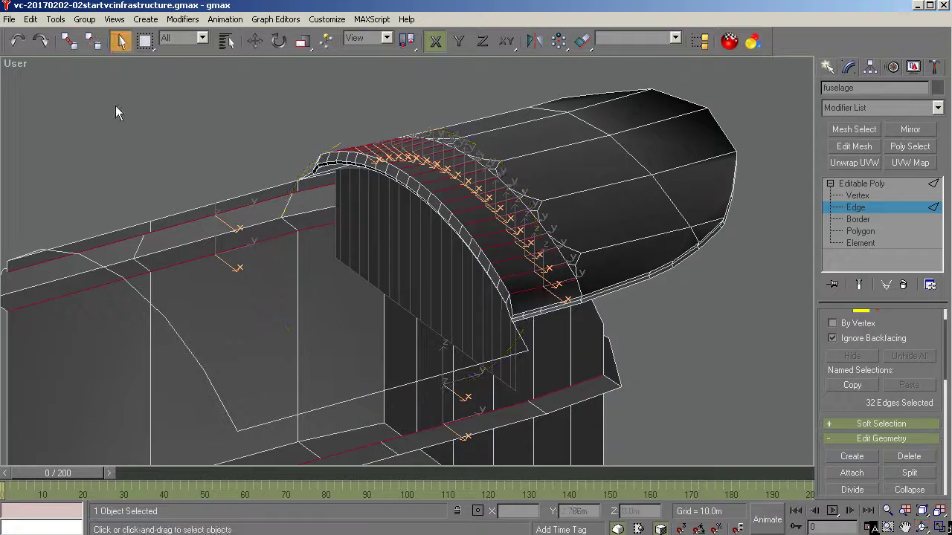
{"action": "left_click", "coordinate": [114, 104]}
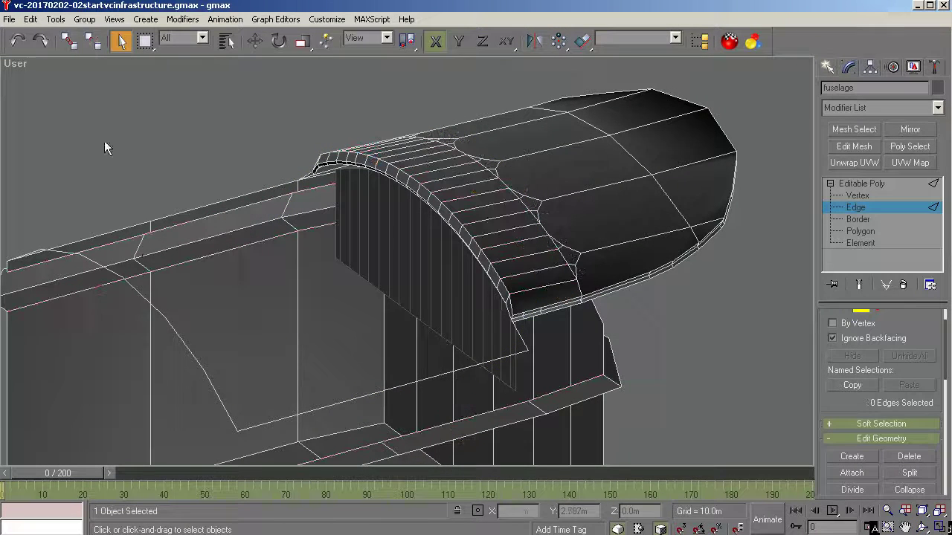
Select the cross edge on one side wall's lower ledge and chamfer it by about 0.015 m.
{"action": "left_click", "coordinate": [143, 264]}
{"action": "left_click", "coordinate": [907, 473]}
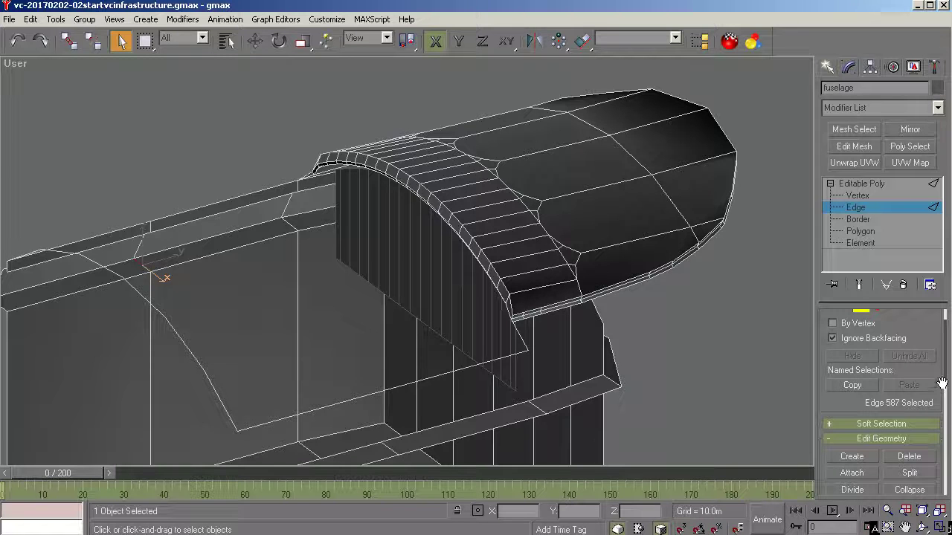
{"action": "scroll", "coordinate": [946, 377], "scroll_direction": "down", "scroll_amount": 3}
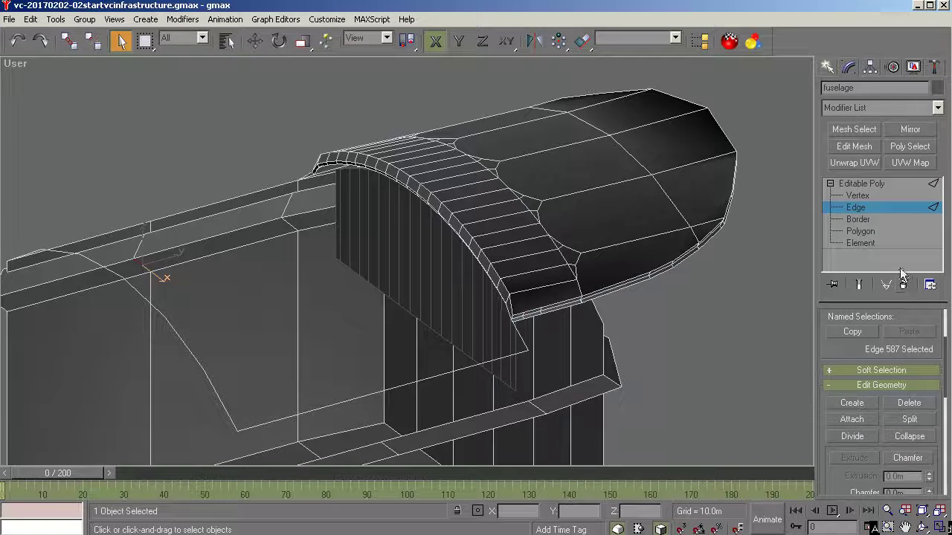
{"action": "left_click_drag", "start_coordinate": [892, 301], "coordinate": [892, 273]}
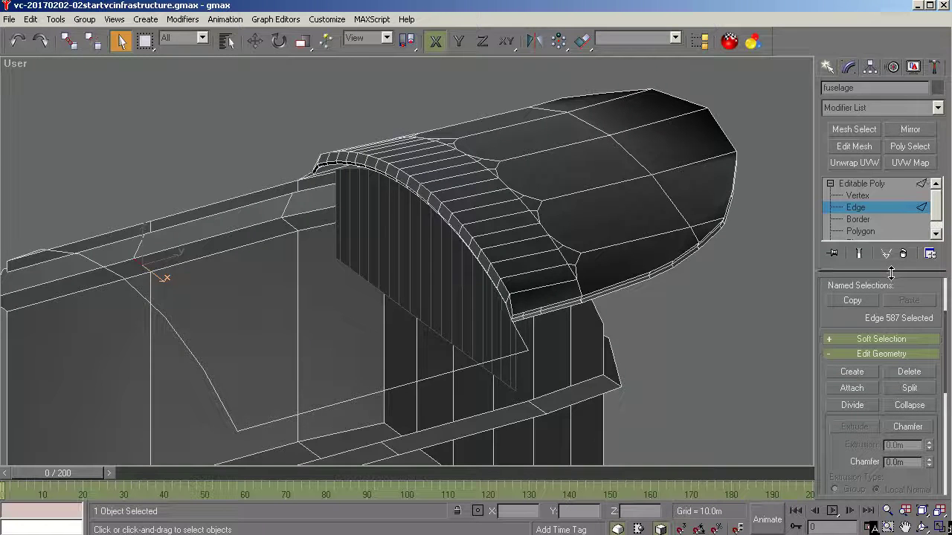
{"action": "left_click", "coordinate": [902, 425]}
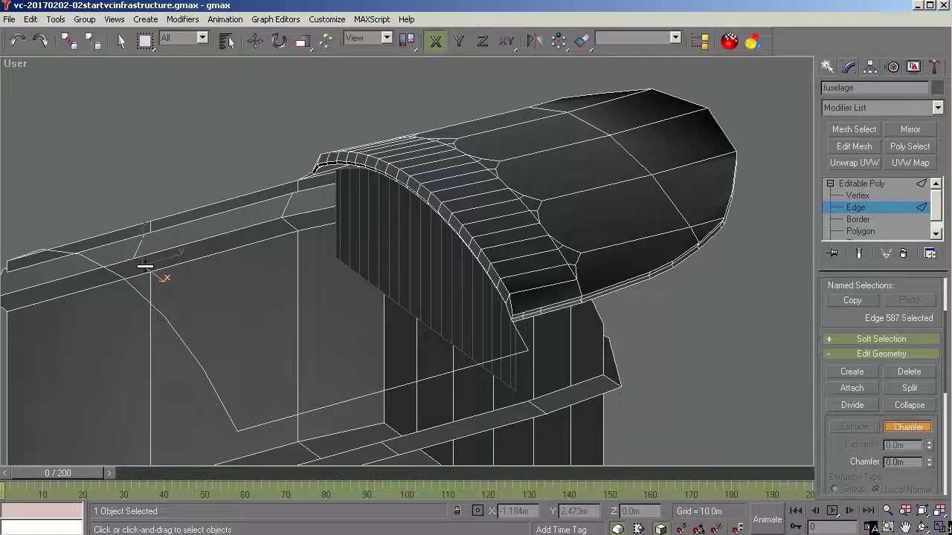
{"action": "left_click_drag", "start_coordinate": [145, 267], "coordinate": [147, 259]}
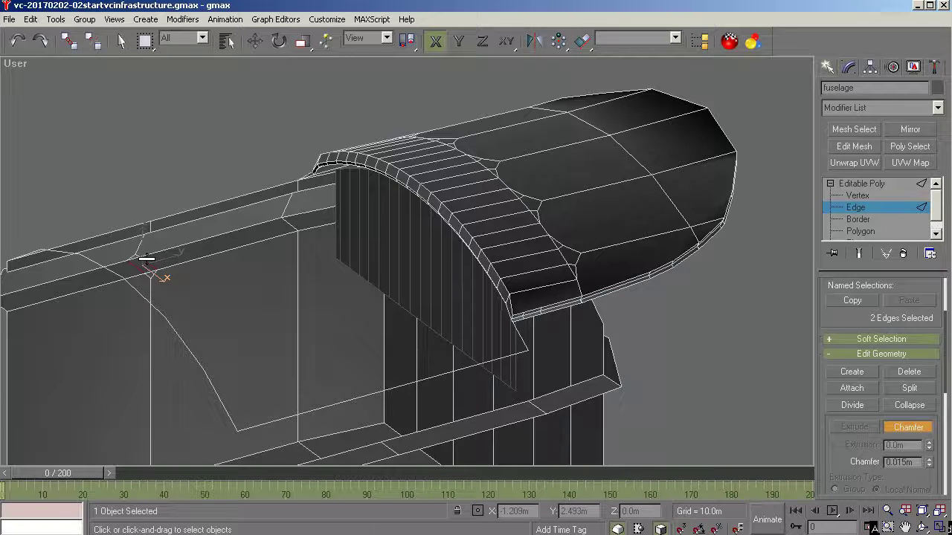
{"action": "scroll", "coordinate": [147, 259], "scroll_direction": "up", "scroll_amount": 5}
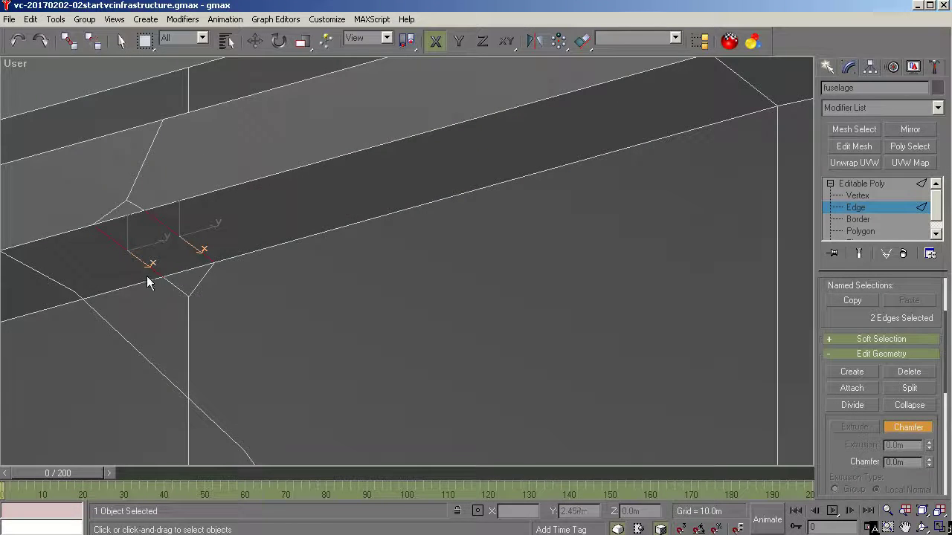
{"action": "scroll", "coordinate": [197, 260], "scroll_direction": "down", "scroll_amount": 4}
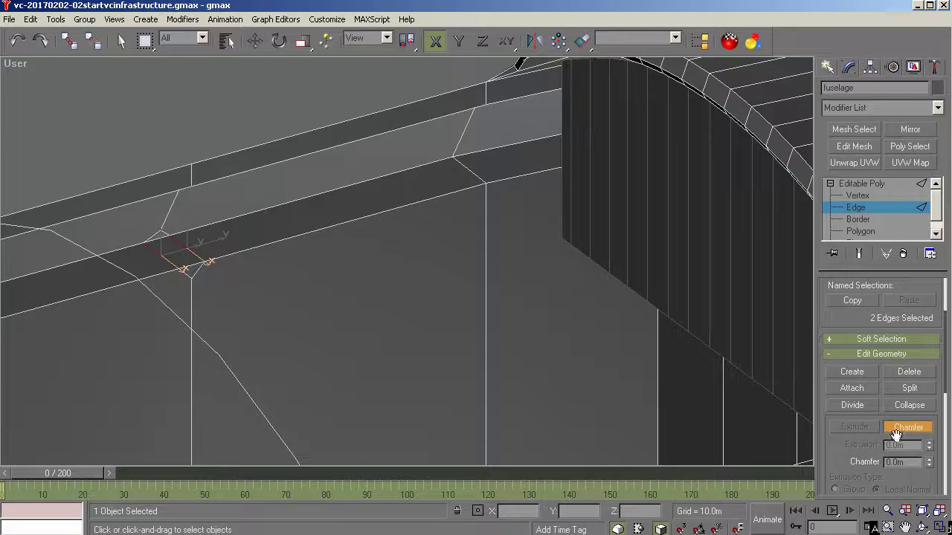
Select only the small chamfer polygon on the ledge and extrude it upward to about the strip's upper edge as a post.
{"action": "left_click", "coordinate": [861, 231]}
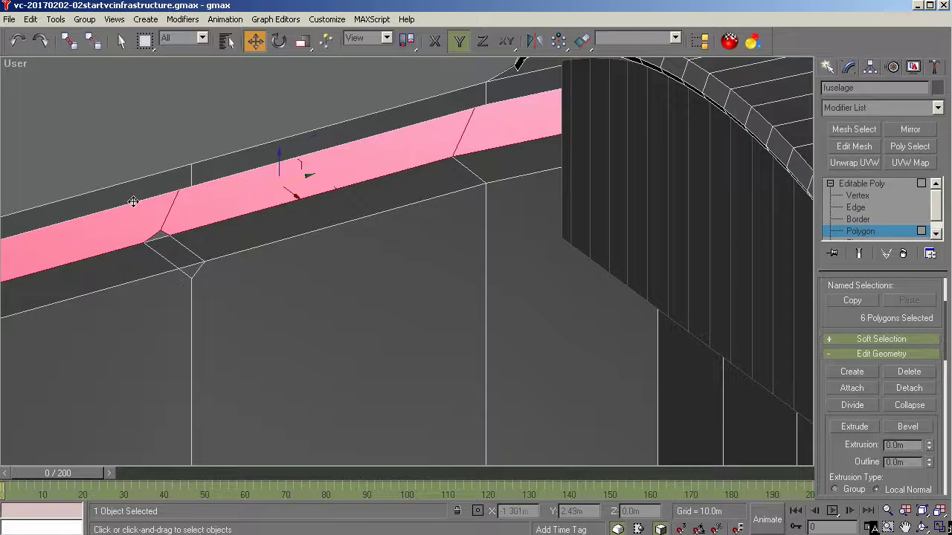
{"action": "left_click", "coordinate": [118, 148]}
{"action": "left_click", "coordinate": [170, 250]}
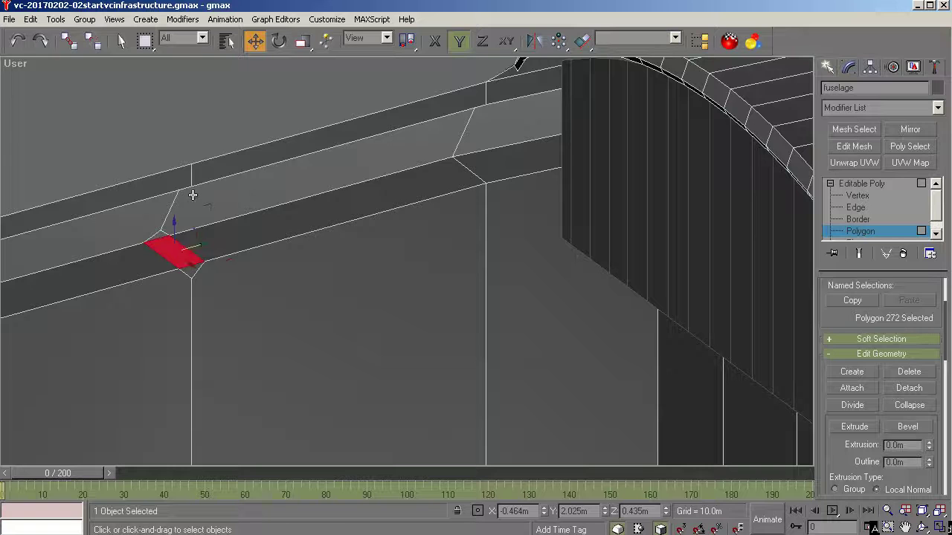
{"action": "left_click", "coordinate": [853, 427]}
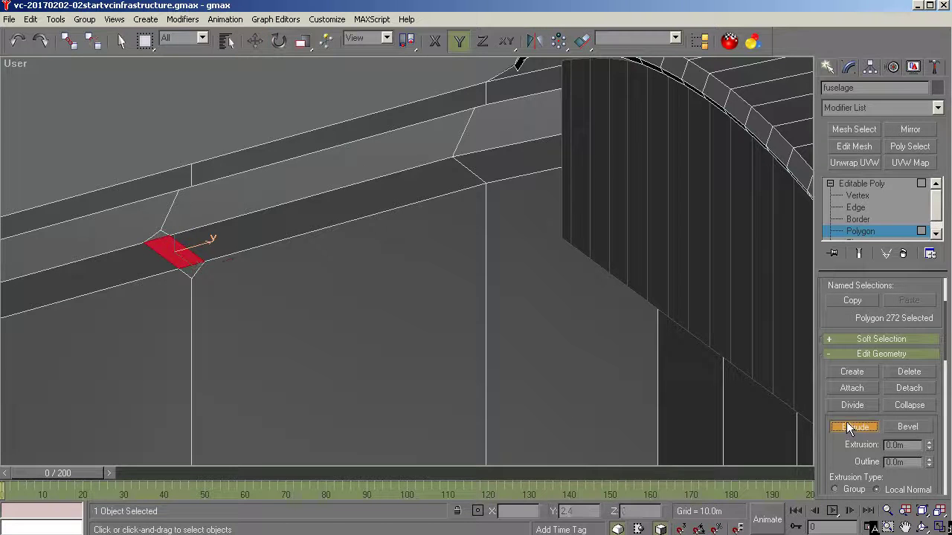
{"action": "left_click_drag", "start_coordinate": [193, 248], "coordinate": [194, 164]}
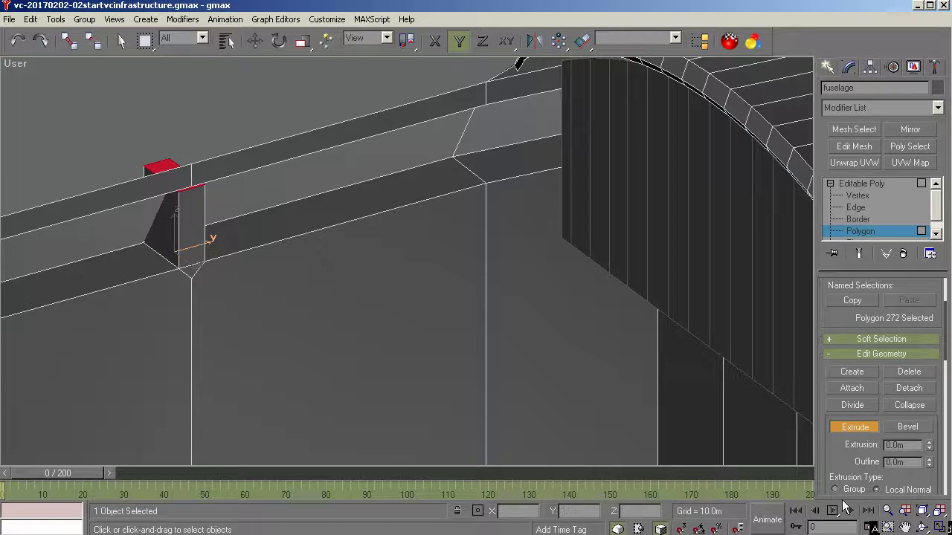
{"action": "left_click", "coordinate": [922, 526]}
{"action": "left_click_drag", "start_coordinate": [383, 287], "coordinate": [449, 261]}
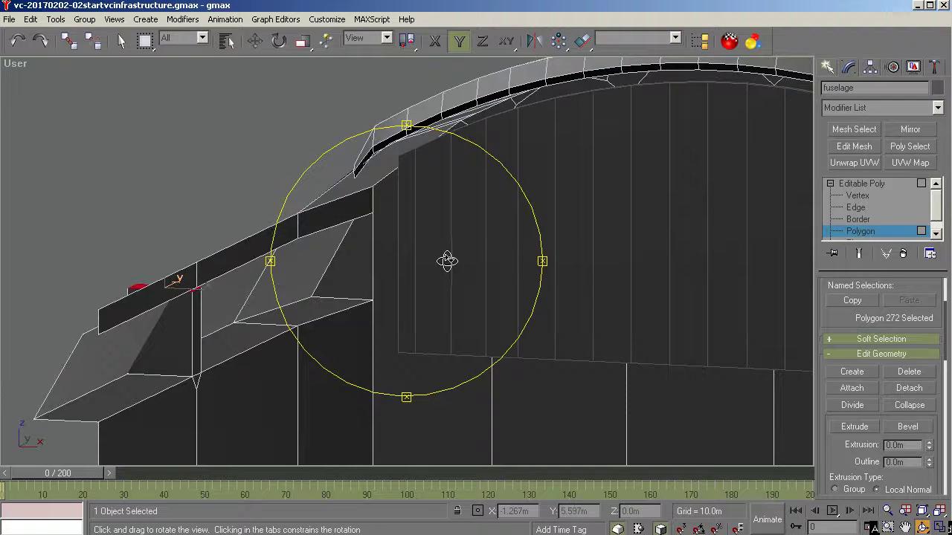
Select the post's two outer upper vertices and move them inward along X to about -0.447 m, onto the strip's sloped edge.
{"action": "left_click", "coordinate": [857, 195]}
{"action": "key", "text": "w"}
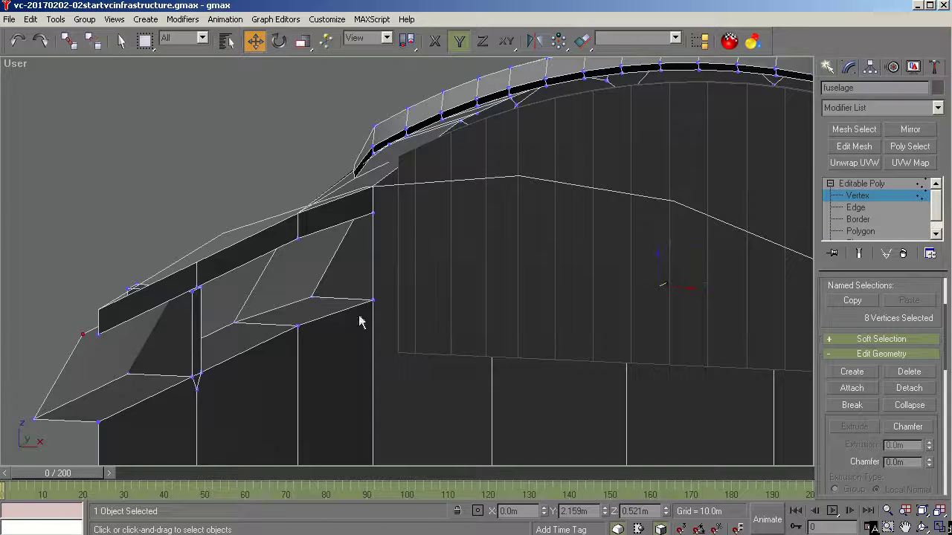
{"action": "left_click", "coordinate": [907, 526]}
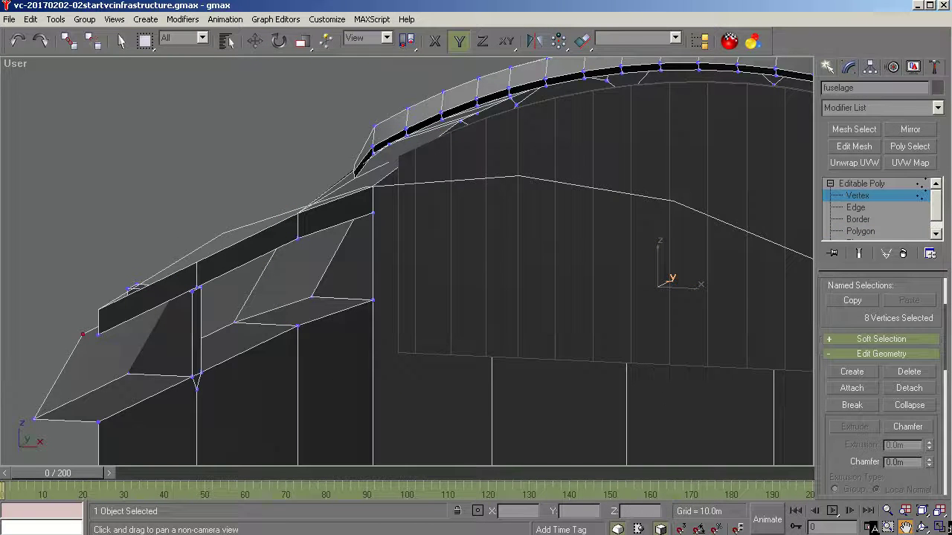
{"action": "left_click", "coordinate": [922, 527]}
{"action": "left_click_drag", "start_coordinate": [421, 325], "coordinate": [431, 304]}
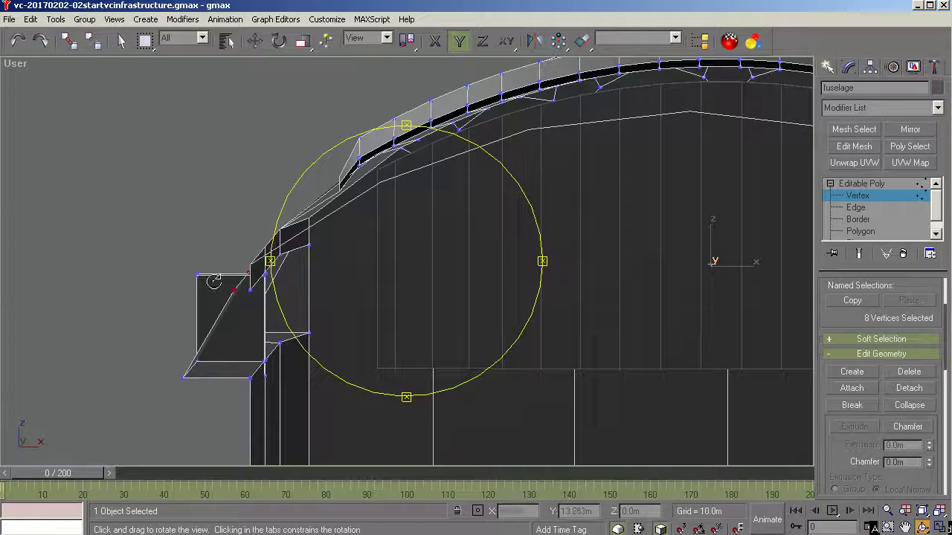
{"action": "left_click_drag", "start_coordinate": [213, 279], "coordinate": [308, 298]}
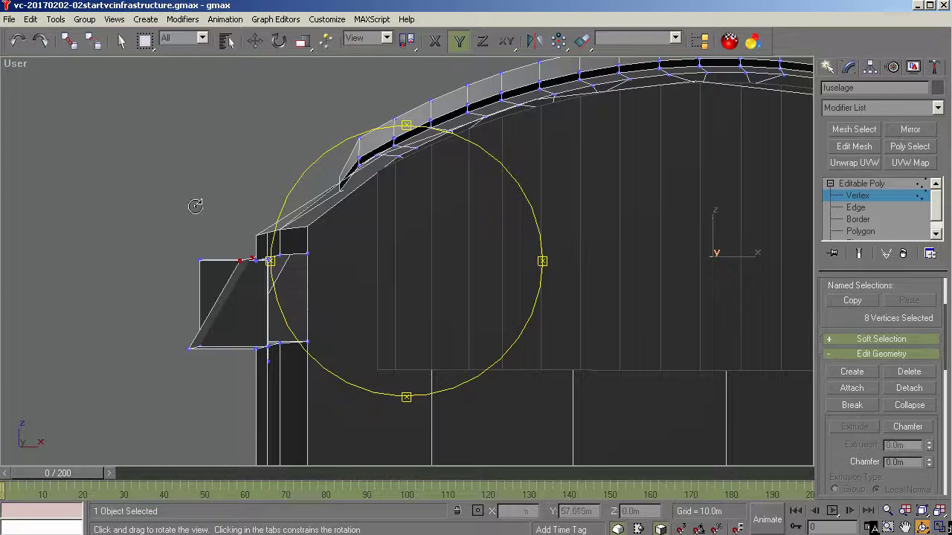
{"action": "left_click", "coordinate": [254, 41]}
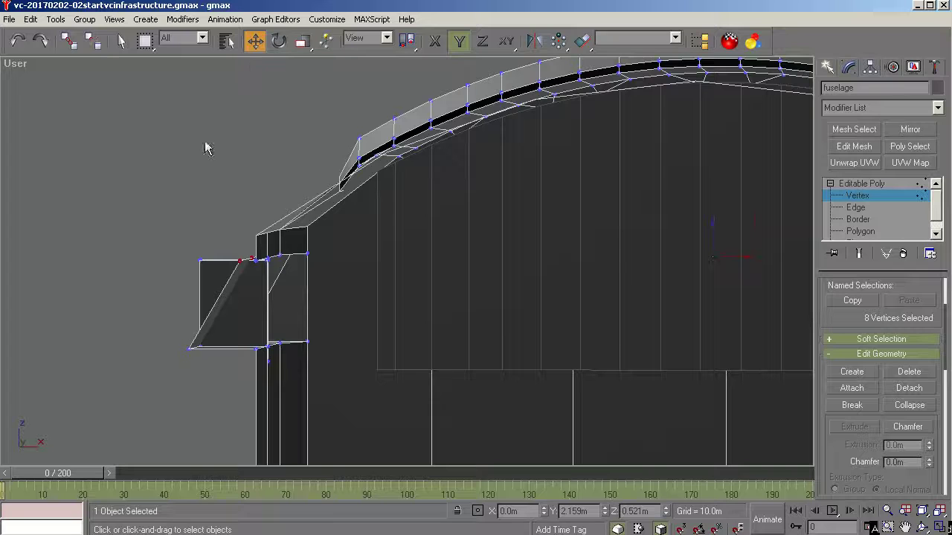
{"action": "left_click_drag", "start_coordinate": [161, 216], "coordinate": [271, 266]}
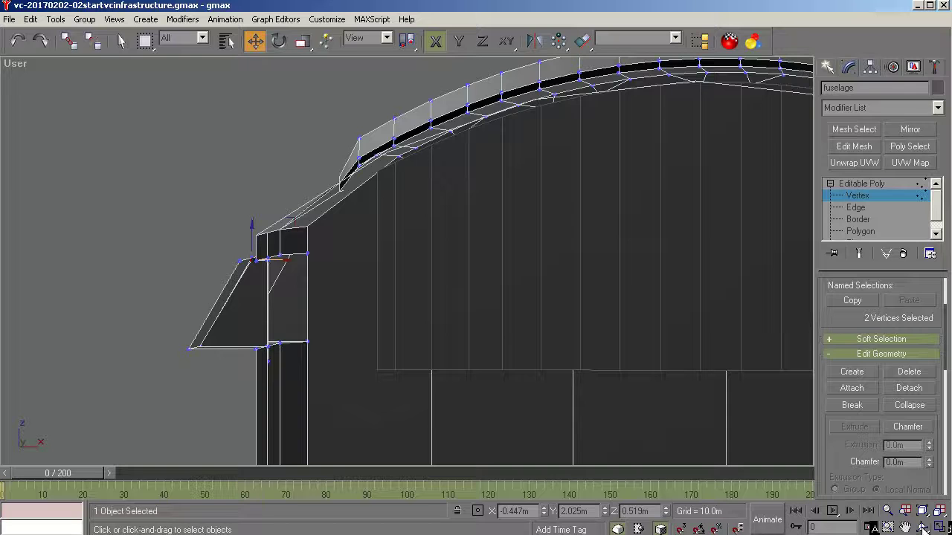
Try to nudge the post's two outer upper vertices along Y and undo the move.
{"action": "left_click", "coordinate": [922, 527]}
{"action": "left_click_drag", "start_coordinate": [527, 361], "coordinate": [139, 279]}
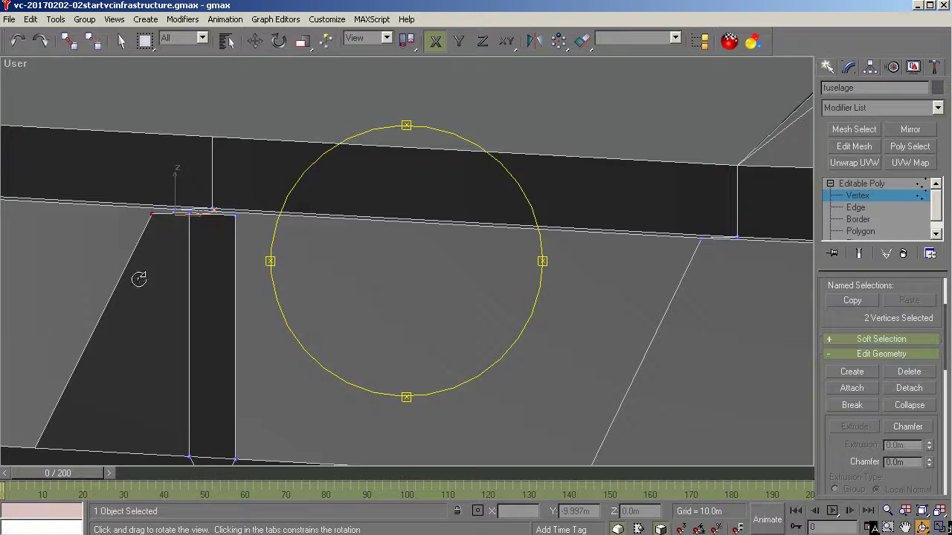
{"action": "right_click", "coordinate": [268, 308]}
{"action": "key", "text": "F6"}
{"action": "mouse_move", "coordinate": [185, 217]}
{"action": "left_mouse_down"}
{"action": "mouse_move", "coordinate": [157, 217]}
{"action": "mouse_move", "coordinate": [187, 230]}
{"action": "left_mouse_up"}
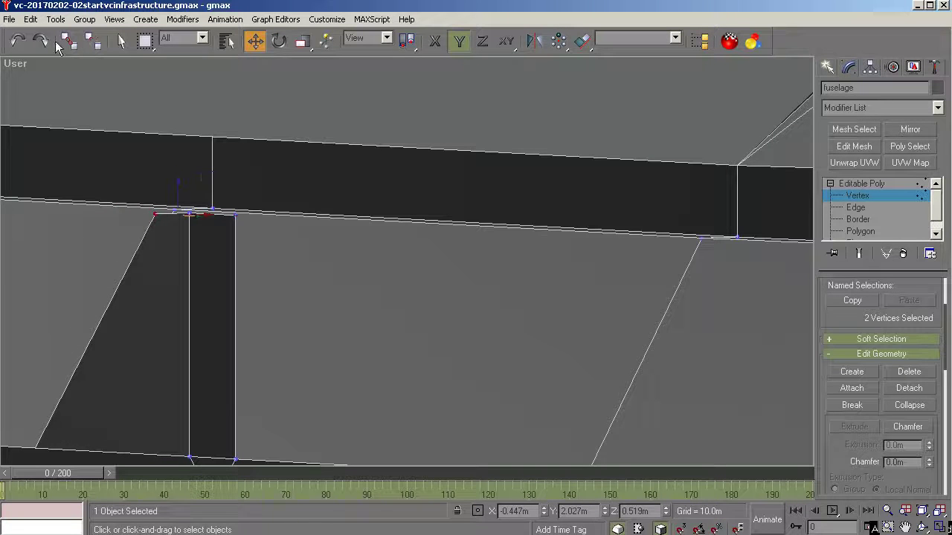
{"action": "left_click", "coordinate": [18, 42]}
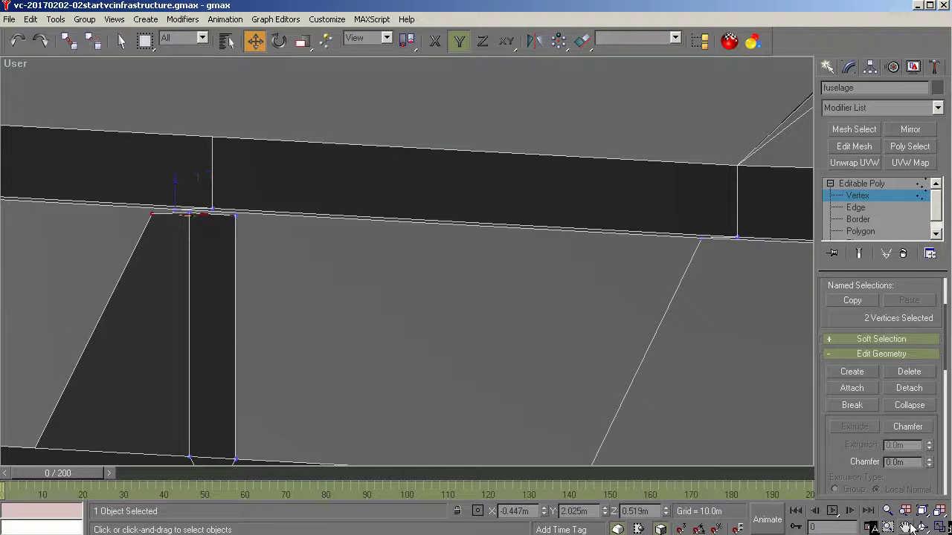
Nudge the post's two outer upper vertices slightly along X to about -0.448 m.
{"action": "left_click", "coordinate": [922, 527]}
{"action": "left_click_drag", "start_coordinate": [435, 315], "coordinate": [415, 292]}
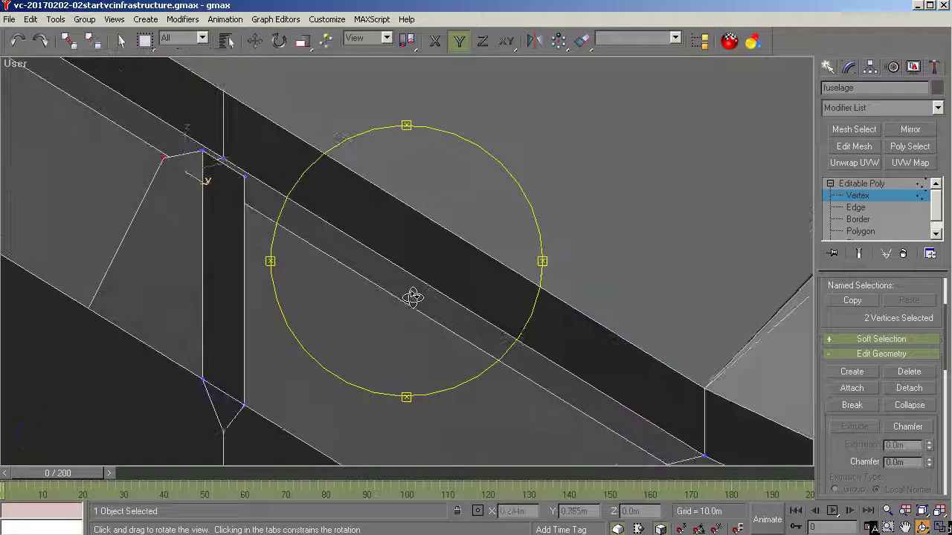
{"action": "right_click", "coordinate": [414, 293]}
{"action": "key", "text": "F5"}
{"action": "left_click_drag", "start_coordinate": [210, 167], "coordinate": [202, 171]}
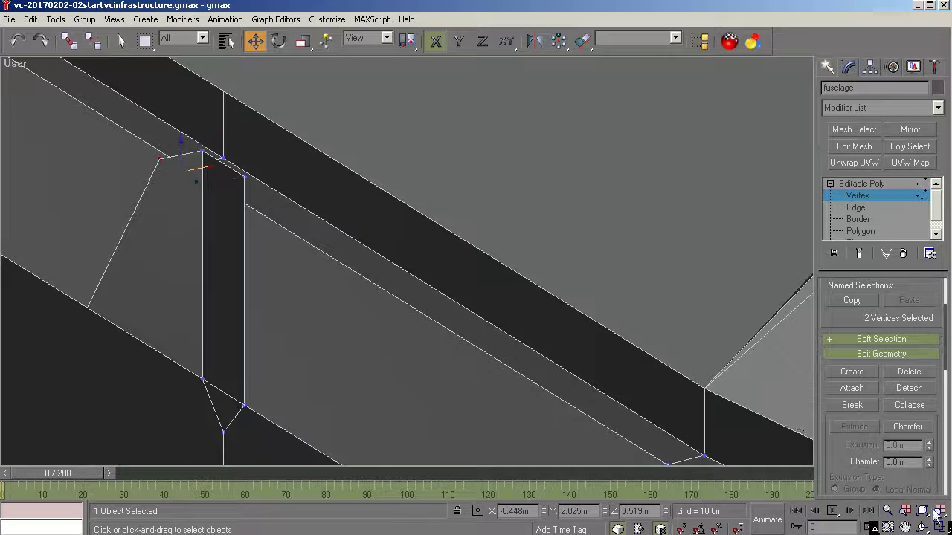
Select the post's two inner upper vertices and move them to about X -0.433 m, Z 0.521 m, meeting the upper strip's lower edge.
{"action": "key", "text": "ctrl+r"}
{"action": "left_click_drag", "start_coordinate": [409, 323], "coordinate": [431, 347]}
{"action": "scroll", "coordinate": [483, 238], "scroll_direction": "up", "scroll_amount": 4}
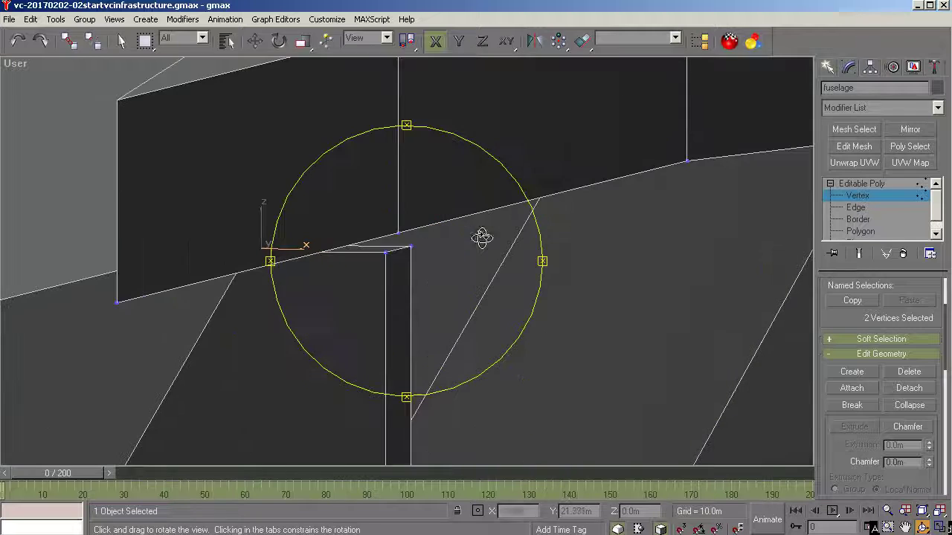
{"action": "key", "text": "w"}
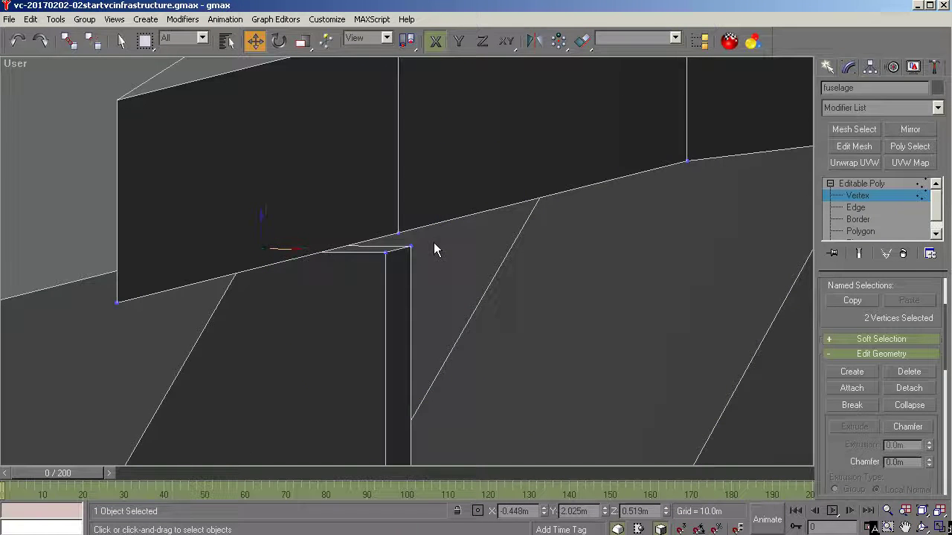
{"action": "left_click_drag", "start_coordinate": [422, 242], "coordinate": [383, 269]}
{"action": "left_click_drag", "start_coordinate": [416, 250], "coordinate": [400, 233]}
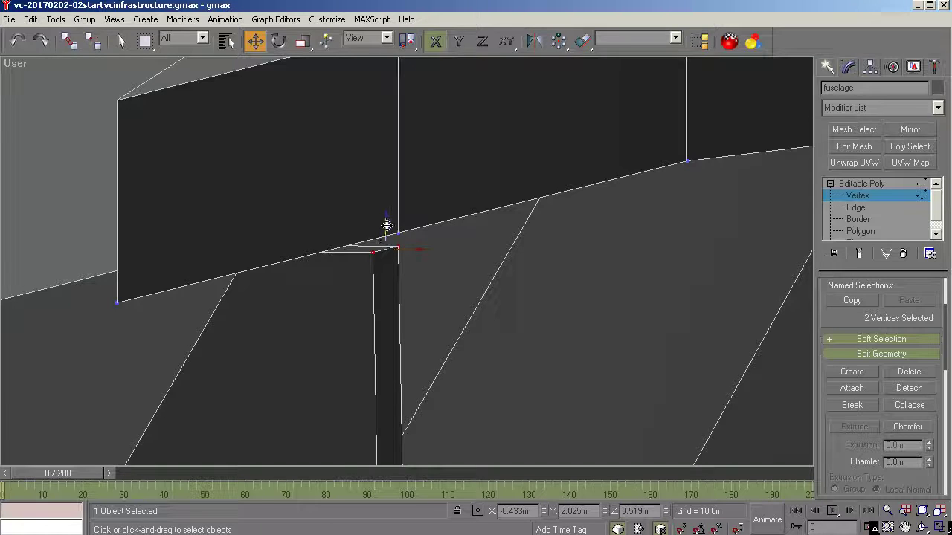
{"action": "left_click_drag", "start_coordinate": [387, 225], "coordinate": [386, 212]}
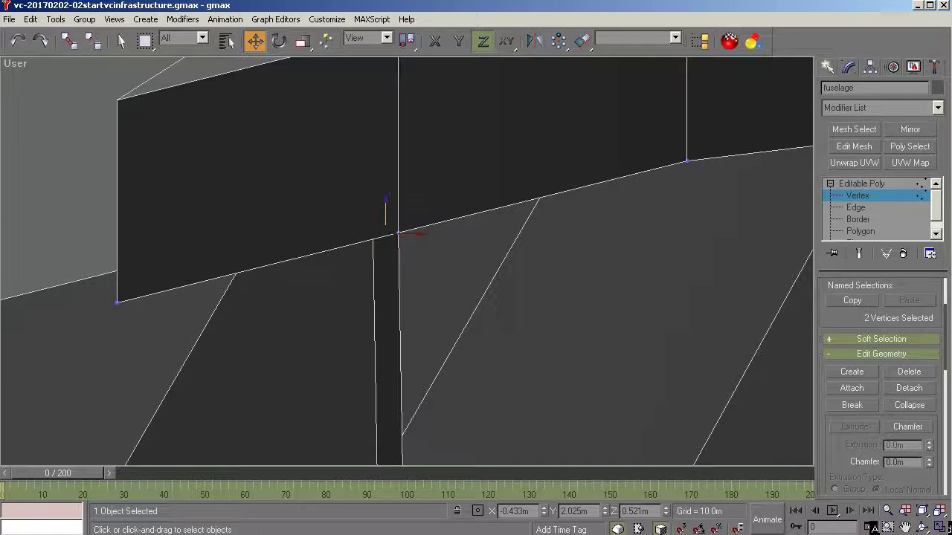
Reselect the post's two outer upper vertices and move them to about X -0.447 m, Z 0.521 m to meet the strip's outer edge.
{"action": "left_click", "coordinate": [923, 527]}
{"action": "left_click_drag", "start_coordinate": [424, 297], "coordinate": [434, 296]}
{"action": "right_click", "coordinate": [441, 281]}
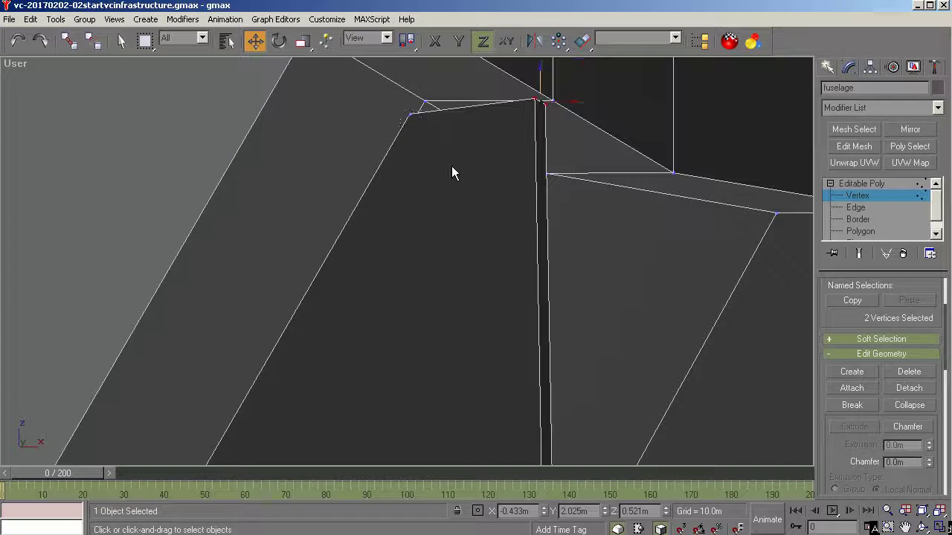
{"action": "left_click", "coordinate": [411, 114]}
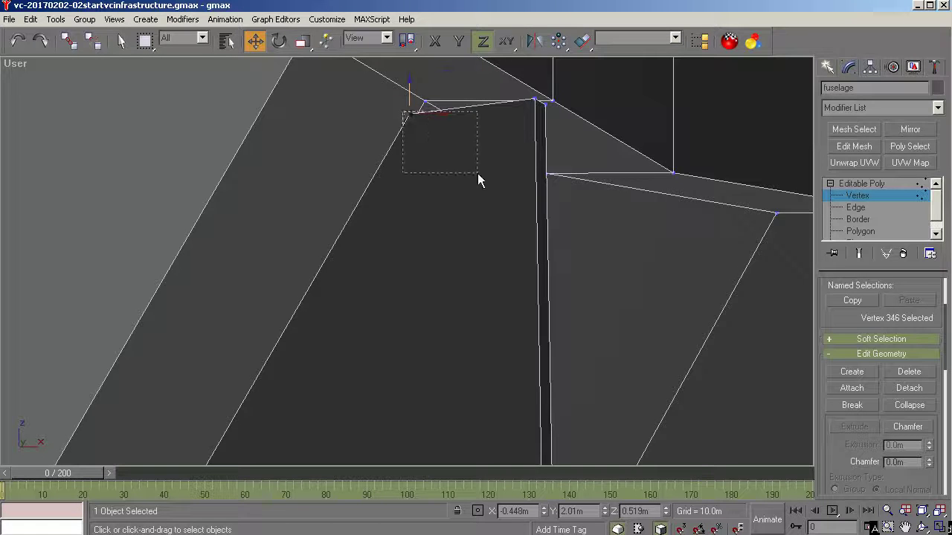
{"action": "left_click_drag", "start_coordinate": [478, 175], "coordinate": [482, 181]}
{"action": "scroll", "coordinate": [945, 298], "scroll_direction": "up", "scroll_amount": 3}
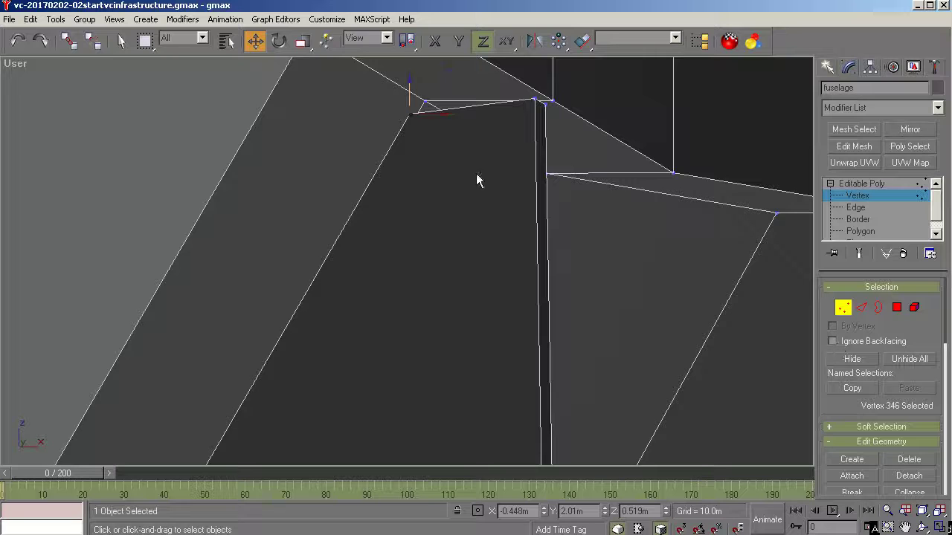
{"action": "left_click_drag", "start_coordinate": [458, 162], "coordinate": [458, 164]}
{"action": "key", "text": "F8"}
{"action": "left_click_drag", "start_coordinate": [415, 82], "coordinate": [442, 104]}
{"action": "key", "text": "F5"}
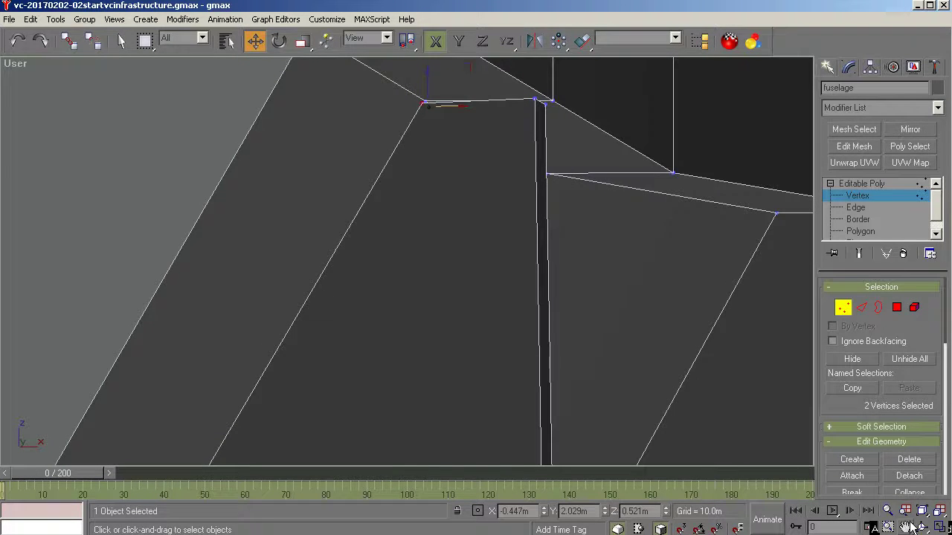
Delete the post's hidden top polygon and its outer sloped polygon.
{"action": "left_click", "coordinate": [921, 527]}
{"action": "left_click_drag", "start_coordinate": [451, 267], "coordinate": [398, 305]}
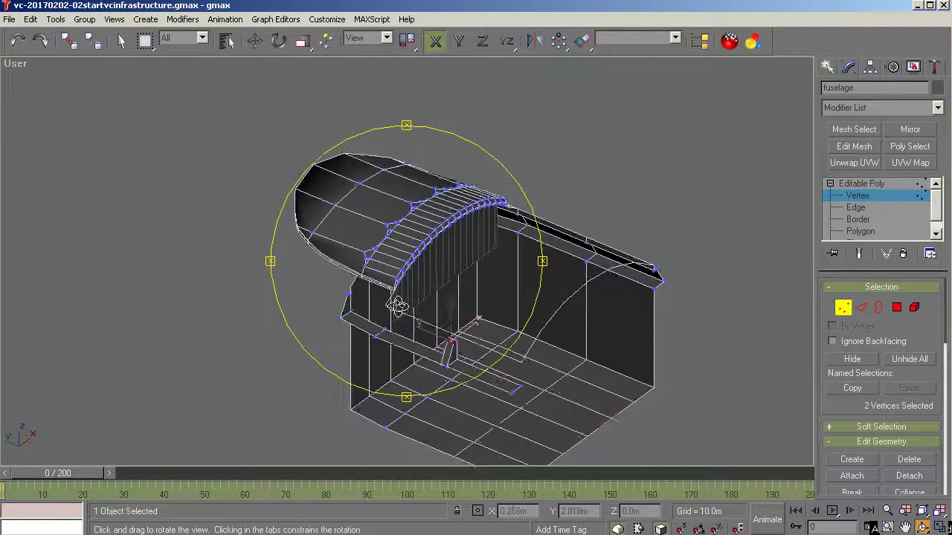
{"action": "scroll", "coordinate": [446, 327], "scroll_direction": "up", "scroll_amount": 5}
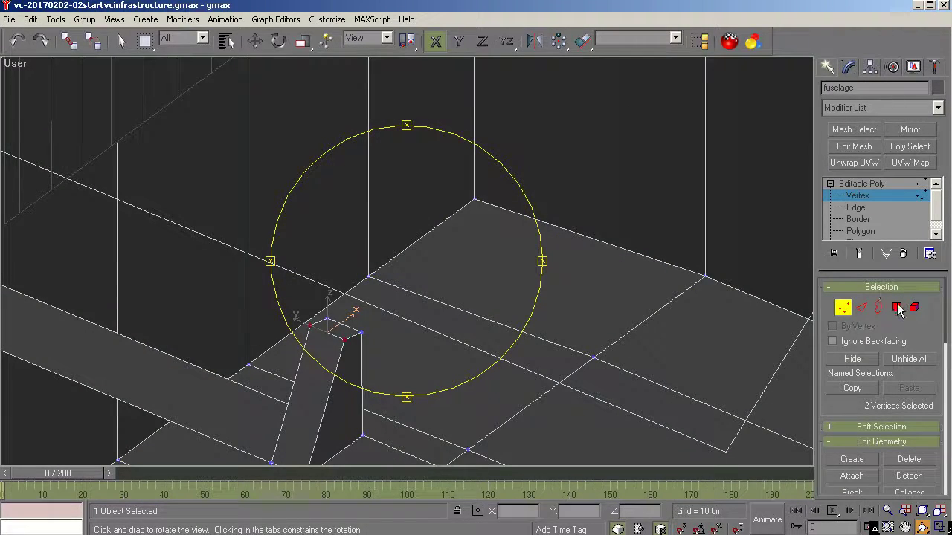
{"action": "left_click", "coordinate": [898, 310]}
{"action": "key", "text": "w"}
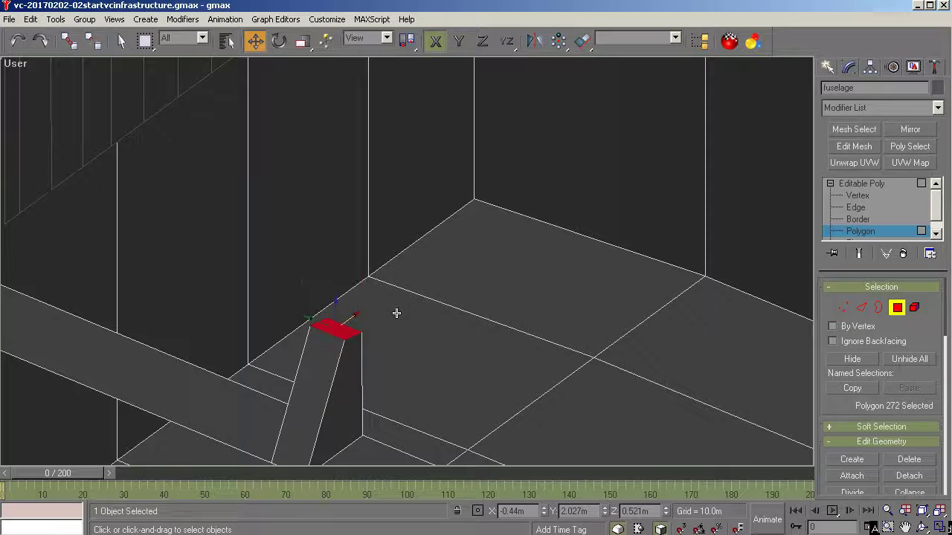
{"action": "left_click", "coordinate": [363, 388]}
{"action": "left_click", "coordinate": [320, 394]}
{"action": "left_click", "coordinate": [323, 390]}
{"action": "key", "text": "Delete"}
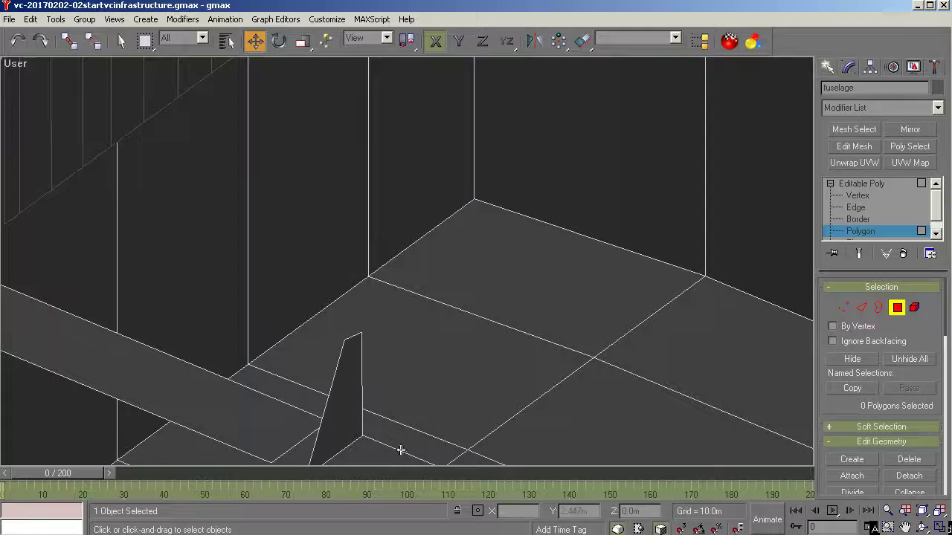
Turn on Ignore Backfacing for polygon selection on the fuselage while facing the post from inside.
{"action": "left_click", "coordinate": [922, 528]}
{"action": "left_click_drag", "start_coordinate": [478, 387], "coordinate": [210, 305]}
{"action": "left_click_drag", "start_coordinate": [272, 312], "coordinate": [405, 330]}
{"action": "left_click_drag", "start_coordinate": [519, 336], "coordinate": [351, 318]}
{"action": "scroll", "coordinate": [266, 160], "scroll_direction": "up", "scroll_amount": 5}
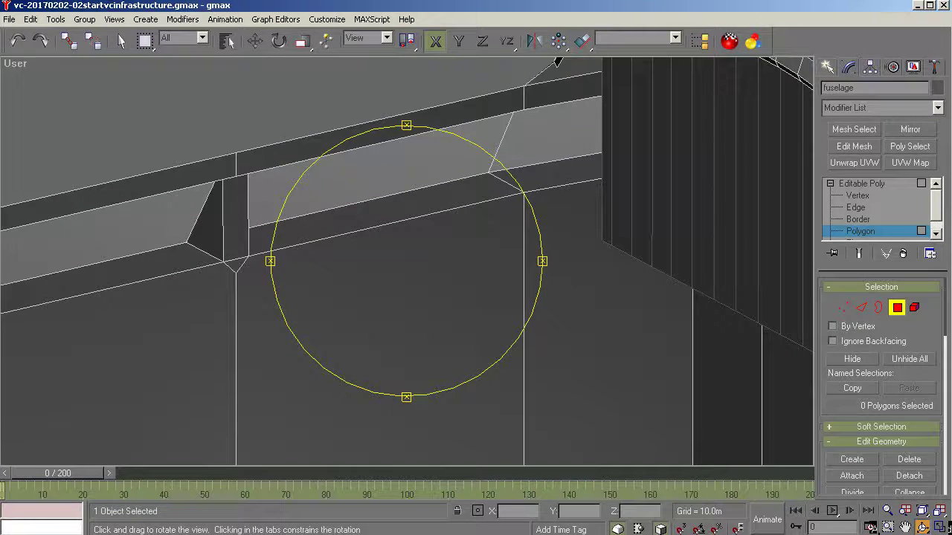
{"action": "left_click", "coordinate": [859, 343]}
{"action": "left_click", "coordinate": [122, 41]}
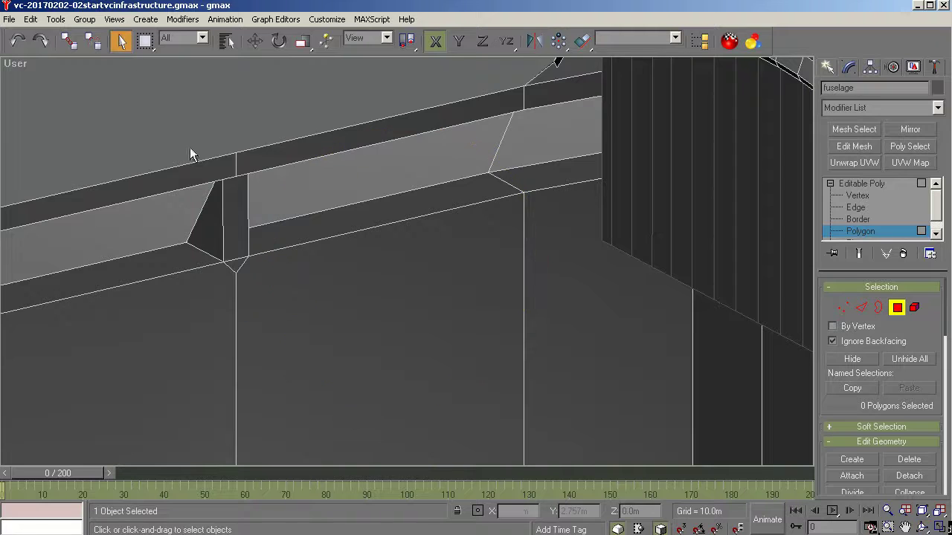
Select the post's inner face and both side faces and detach them as a separate object named former01.
{"action": "left_click", "coordinate": [220, 208]}
{"action": "left_click", "coordinate": [236, 206], "text": "ctrl"}
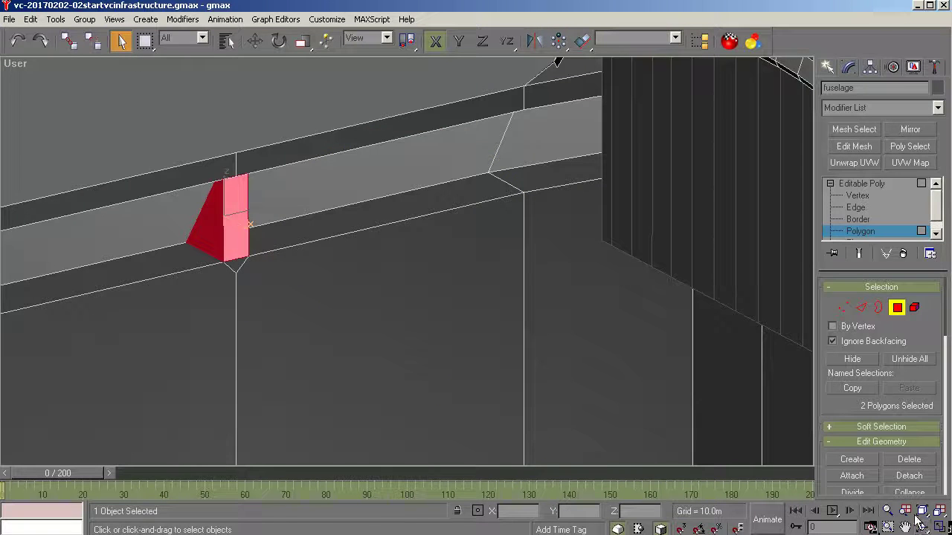
{"action": "left_click", "coordinate": [922, 527]}
{"action": "left_click_drag", "start_coordinate": [394, 277], "coordinate": [325, 273]}
{"action": "left_click_drag", "start_coordinate": [575, 161], "coordinate": [569, 158]}
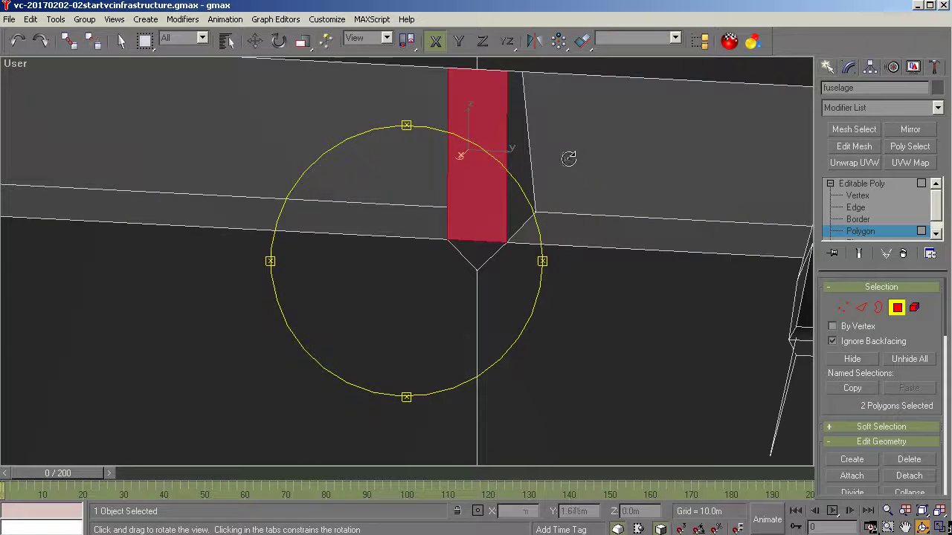
{"action": "right_click", "coordinate": [548, 206]}
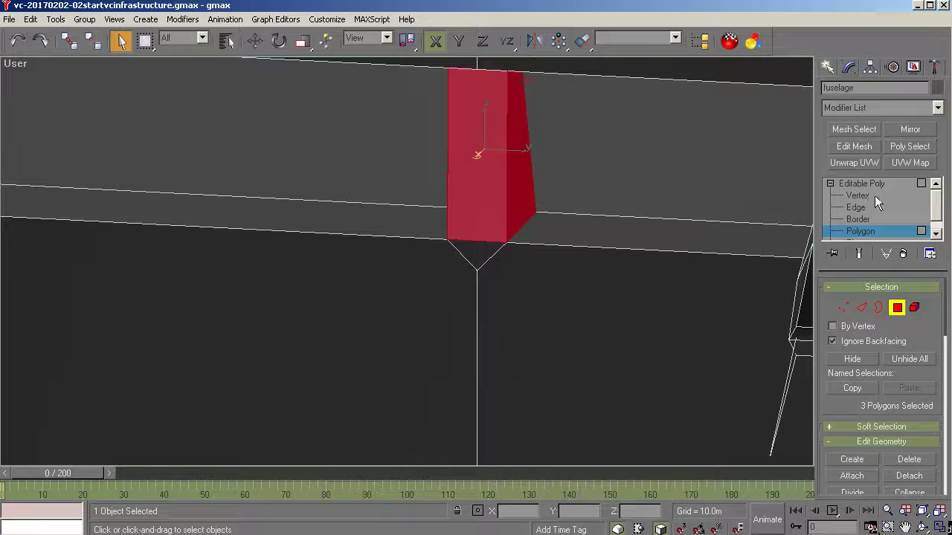
{"action": "left_click", "coordinate": [908, 476]}
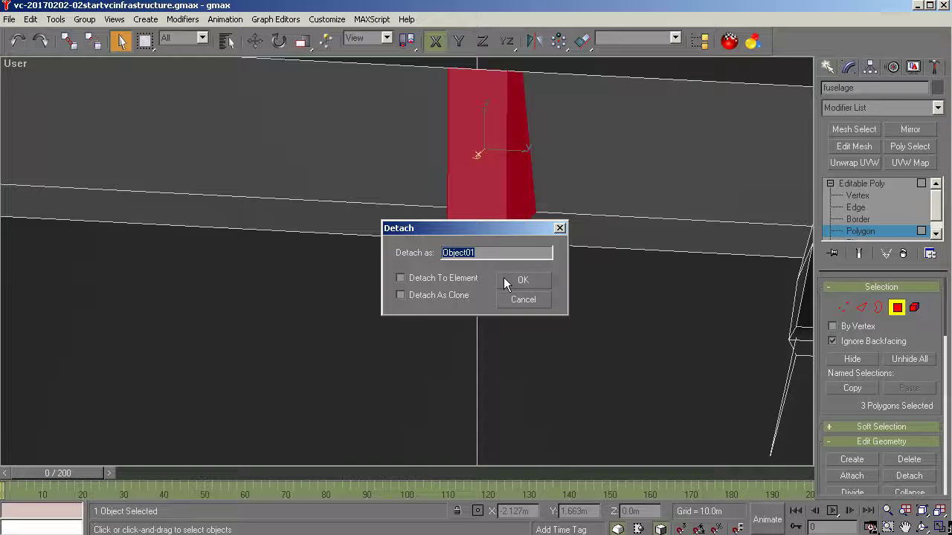
{"action": "key", "text": "BackSpace"}
{"action": "type", "text": "former01"}
{"action": "left_click", "coordinate": [504, 280]}
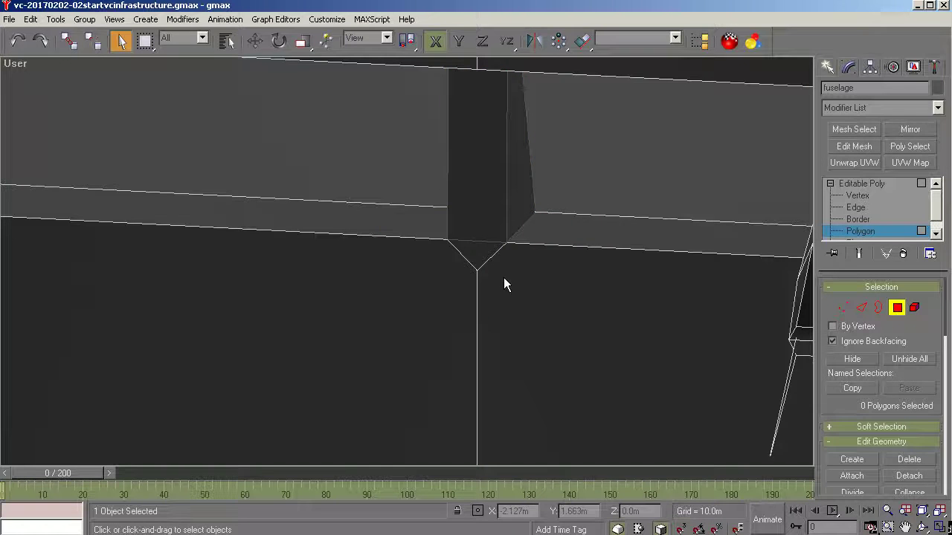
Leave polygon editing, select former01, center its pivot on the object aligned to the world, and reset its scale.
{"action": "left_click", "coordinate": [859, 184]}
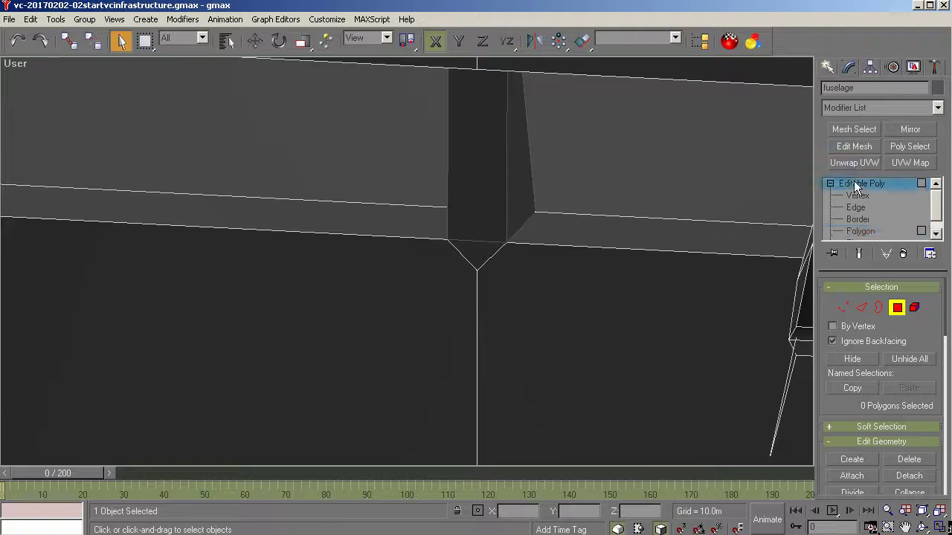
{"action": "left_click", "coordinate": [508, 161]}
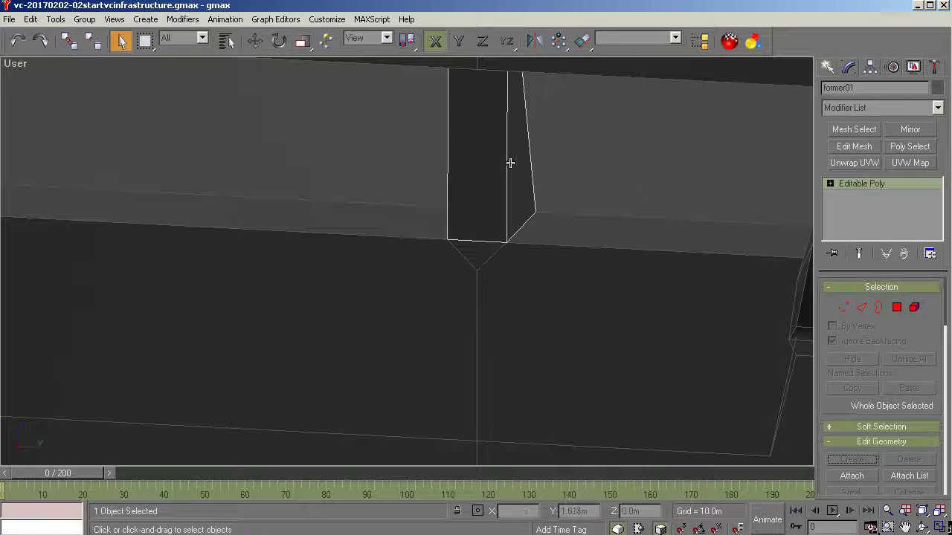
{"action": "left_click", "coordinate": [871, 70]}
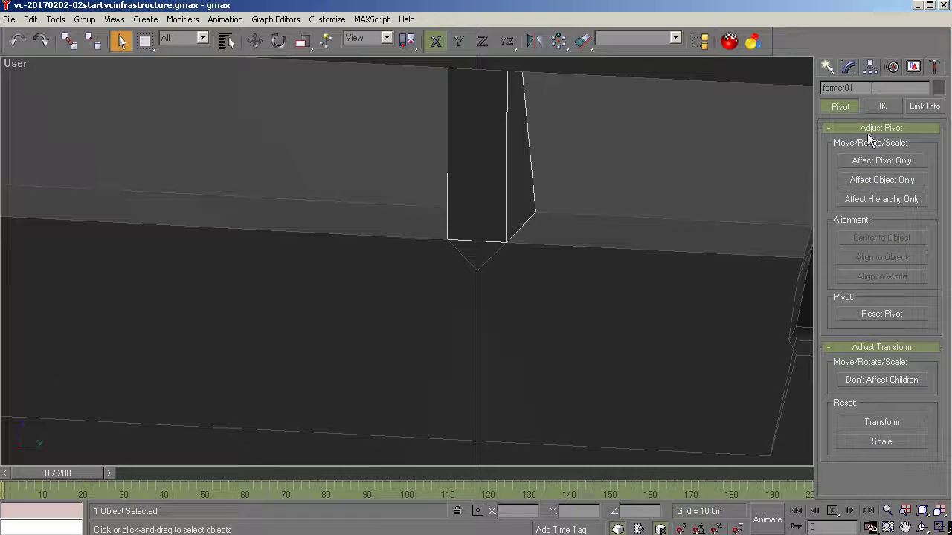
{"action": "left_click", "coordinate": [867, 163]}
{"action": "left_click", "coordinate": [871, 238]}
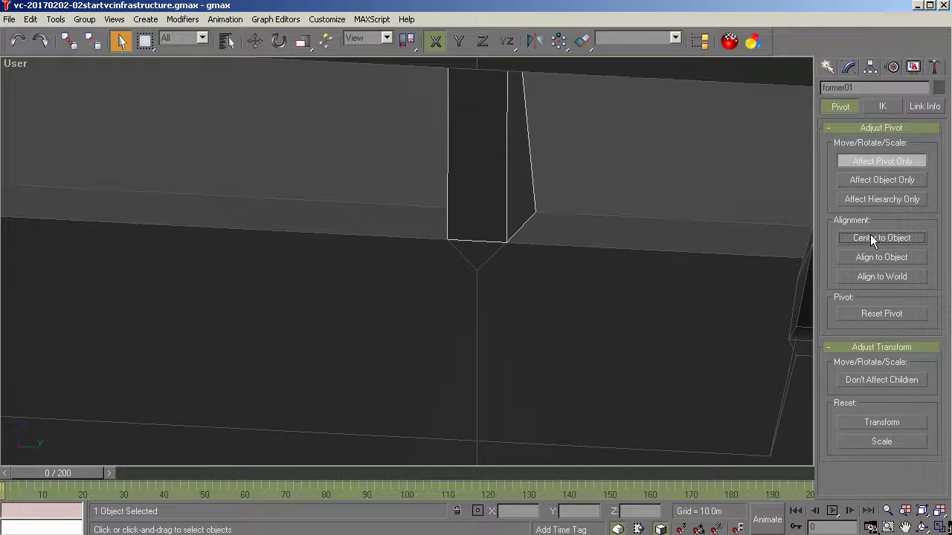
{"action": "left_click", "coordinate": [876, 277]}
{"action": "left_click", "coordinate": [889, 448]}
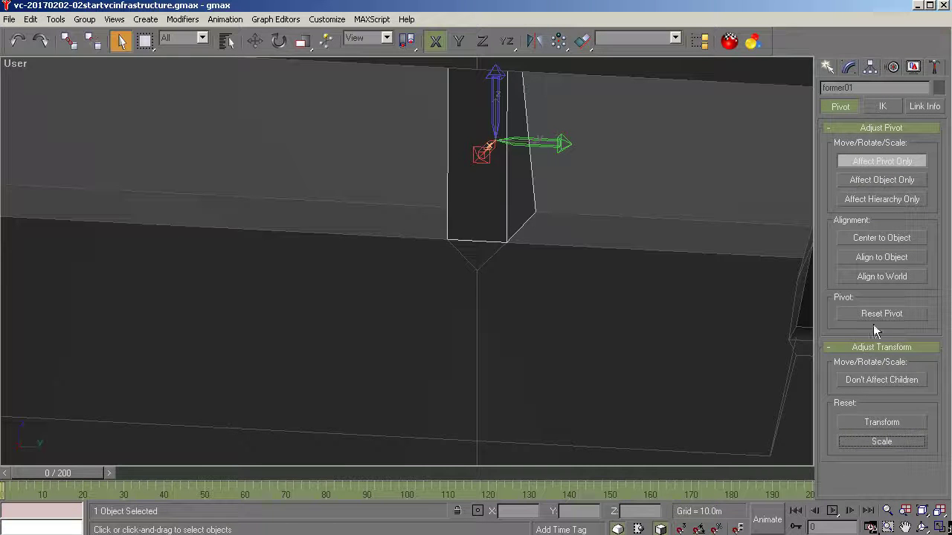
Leave pivot-only editing and clone former01 in place as a single independent copy.
{"action": "left_click", "coordinate": [870, 163]}
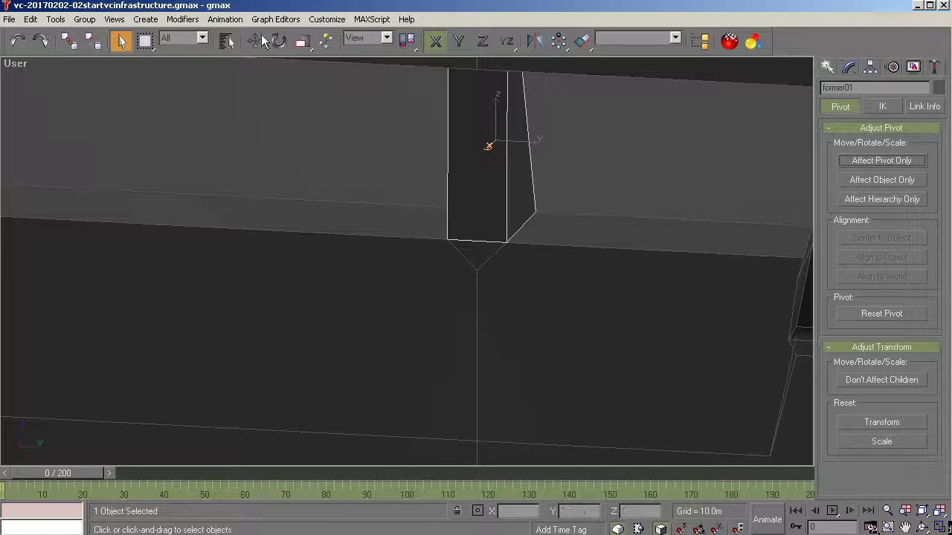
{"action": "left_click", "coordinate": [258, 39]}
{"action": "left_click_drag", "start_coordinate": [514, 142], "coordinate": [510, 142], "text": "shift"}
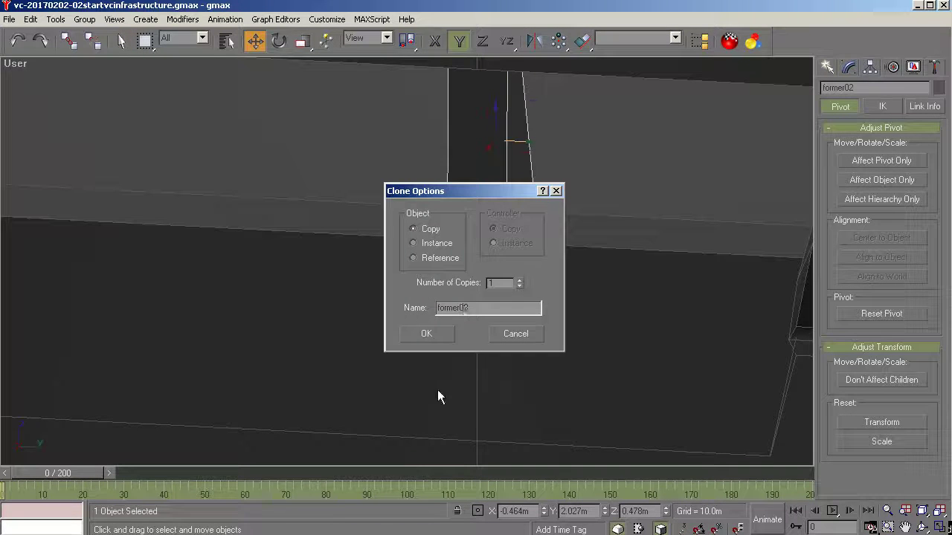
{"action": "left_click", "coordinate": [445, 328]}
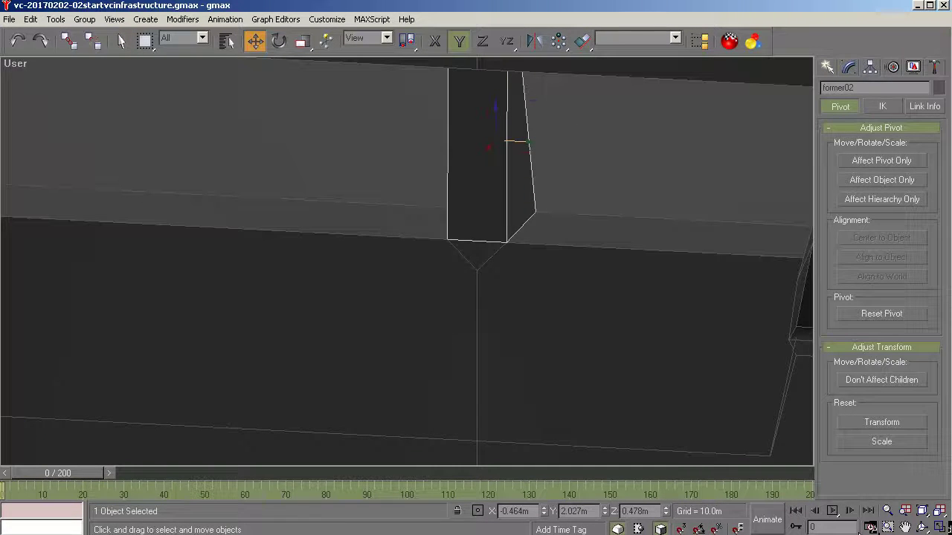
Move the cloned former along the strip, away from the instrument panel, to about Y 1.86 m.
{"action": "left_click", "coordinate": [921, 516]}
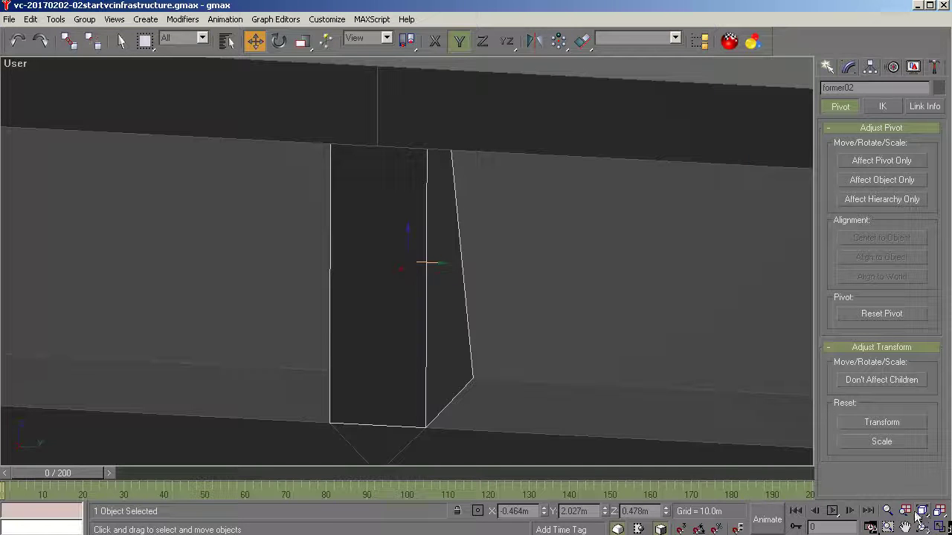
{"action": "left_click", "coordinate": [887, 511]}
{"action": "left_click_drag", "start_coordinate": [516, 230], "coordinate": [520, 339]}
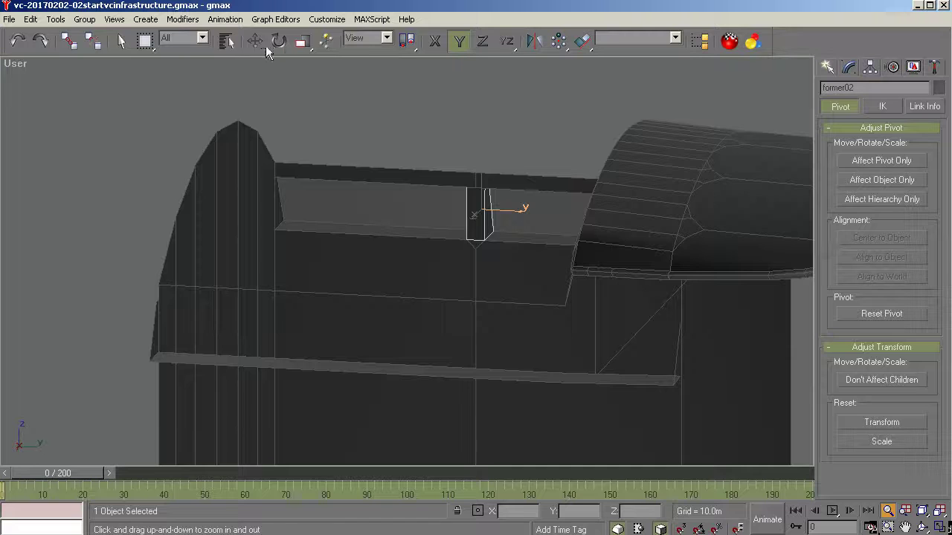
{"action": "left_click", "coordinate": [255, 41]}
{"action": "mouse_move", "coordinate": [487, 214]}
{"action": "left_mouse_down", "text": "shift"}
{"action": "mouse_move", "coordinate": [386, 213]}
{"action": "mouse_move", "coordinate": [397, 213]}
{"action": "left_mouse_up", "text": "shift"}
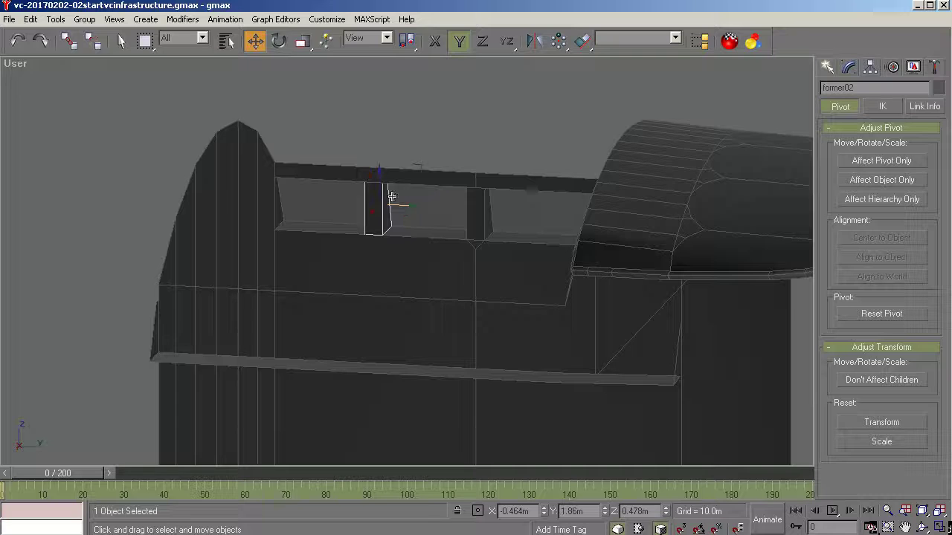
Clone the moved former as a copy and place it toward the instrument panel at about Y 2.209 m.
{"action": "left_click", "coordinate": [435, 334]}
{"action": "left_click_drag", "start_coordinate": [399, 206], "coordinate": [613, 223]}
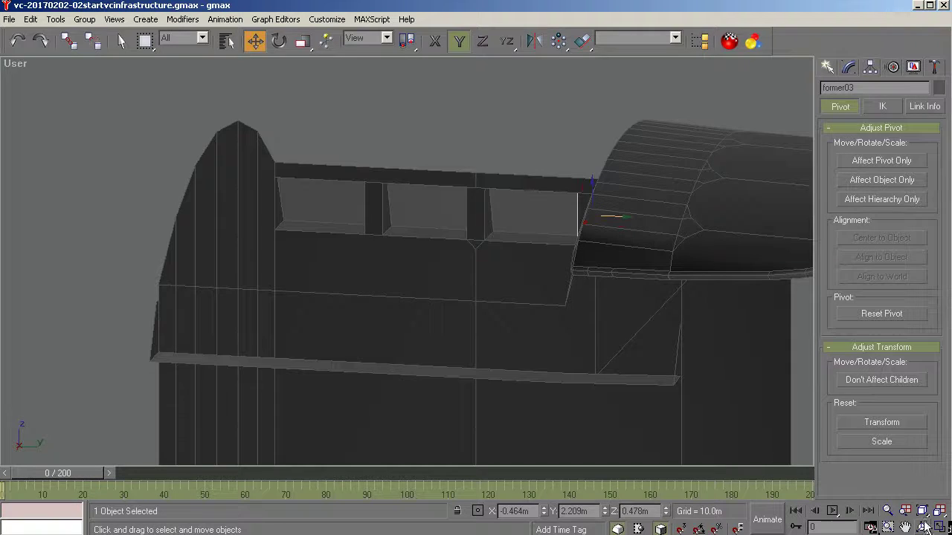
{"action": "left_click", "coordinate": [922, 527]}
{"action": "mouse_move", "coordinate": [435, 313]}
{"action": "left_mouse_down"}
{"action": "mouse_move", "coordinate": [485, 308]}
{"action": "mouse_move", "coordinate": [443, 310]}
{"action": "left_mouse_up"}
{"action": "right_click", "coordinate": [443, 310]}
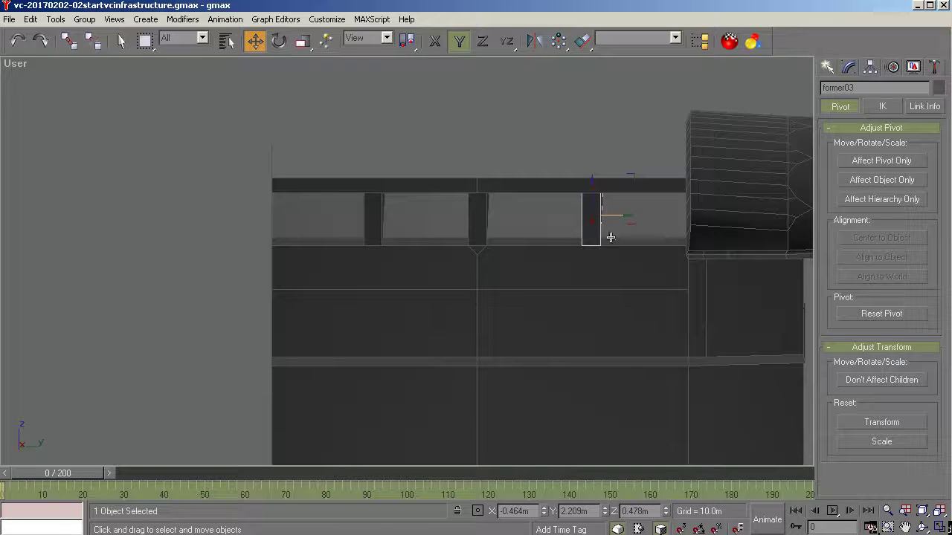
Clone the former nearest the panel as another copy and move it along the strip to about Y 2.387 m.
{"action": "left_click", "coordinate": [922, 527]}
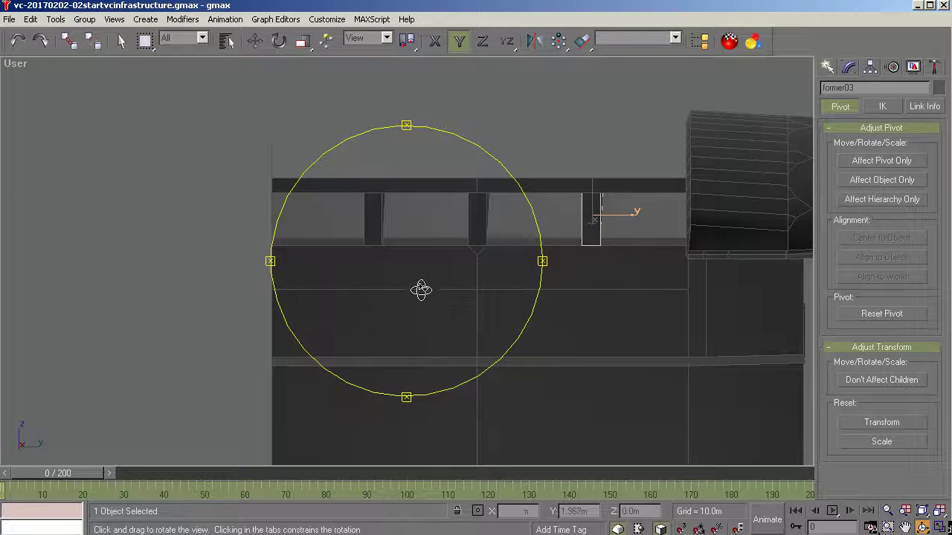
{"action": "left_click_drag", "start_coordinate": [421, 291], "coordinate": [476, 292]}
{"action": "right_click", "coordinate": [476, 292]}
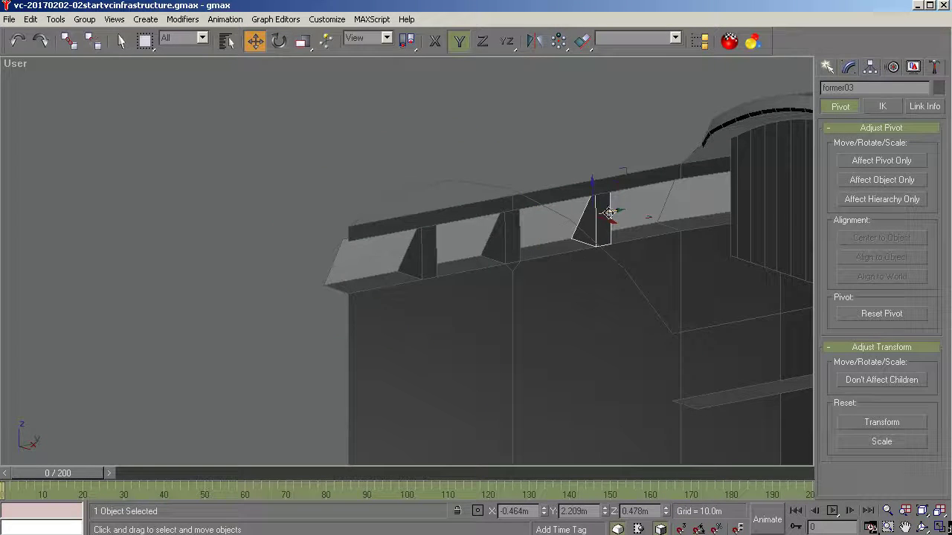
{"action": "left_click_drag", "start_coordinate": [608, 213], "coordinate": [610, 212], "text": "shift"}
{"action": "left_click", "coordinate": [436, 333]}
{"action": "left_click_drag", "start_coordinate": [610, 213], "coordinate": [695, 200]}
Select all four formers on this side wall and clone them in place as copies.
{"action": "left_click", "coordinate": [922, 527]}
{"action": "left_click_drag", "start_coordinate": [433, 299], "coordinate": [406, 301]}
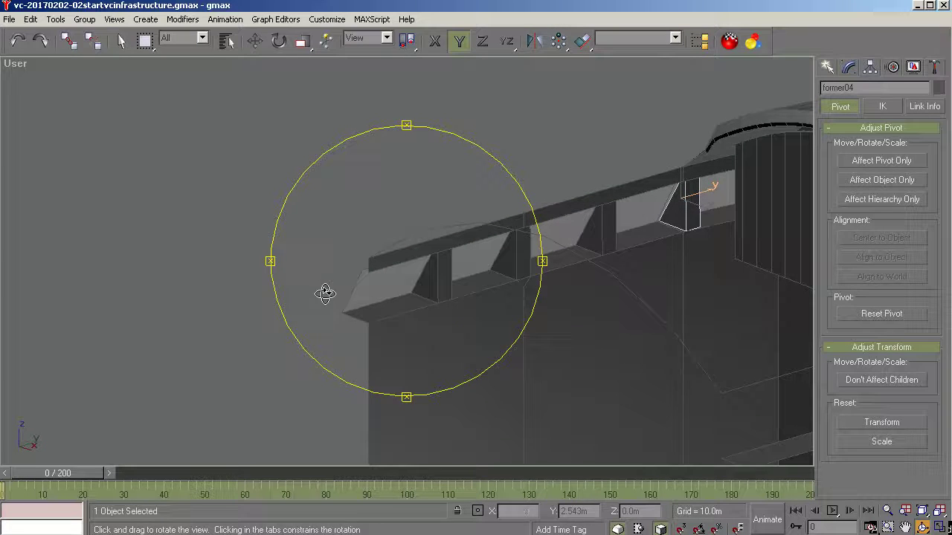
{"action": "key", "text": "w"}
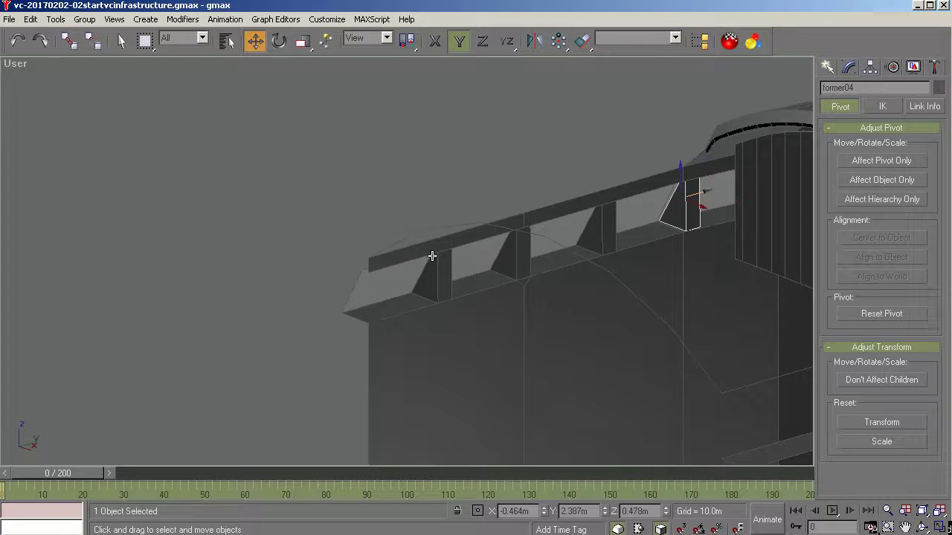
{"action": "left_click", "coordinate": [598, 221], "text": "ctrl"}
{"action": "left_click", "coordinate": [524, 246], "text": "ctrl"}
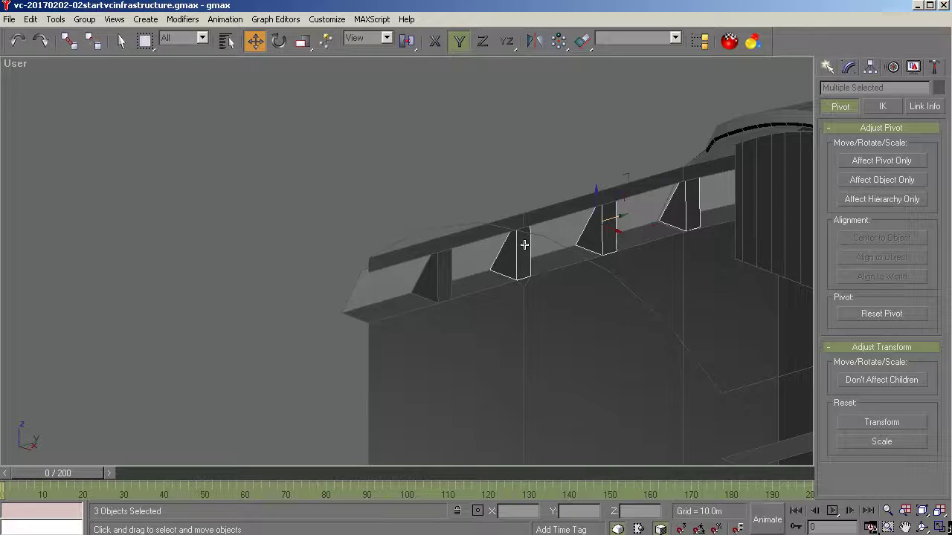
{"action": "left_click", "coordinate": [436, 271], "text": "ctrl"}
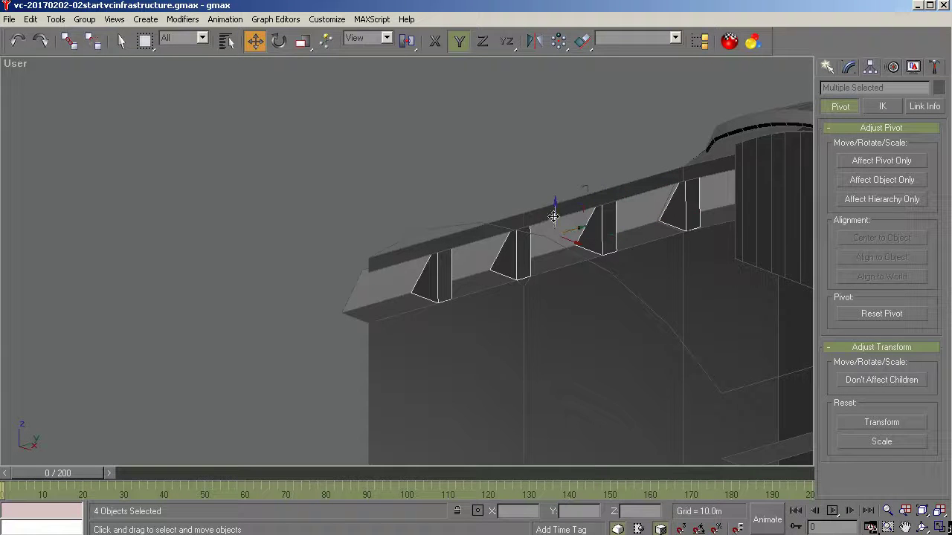
{"action": "left_click_drag", "start_coordinate": [554, 216], "coordinate": [519, 266], "text": "shift"}
{"action": "left_click", "coordinate": [430, 335]}
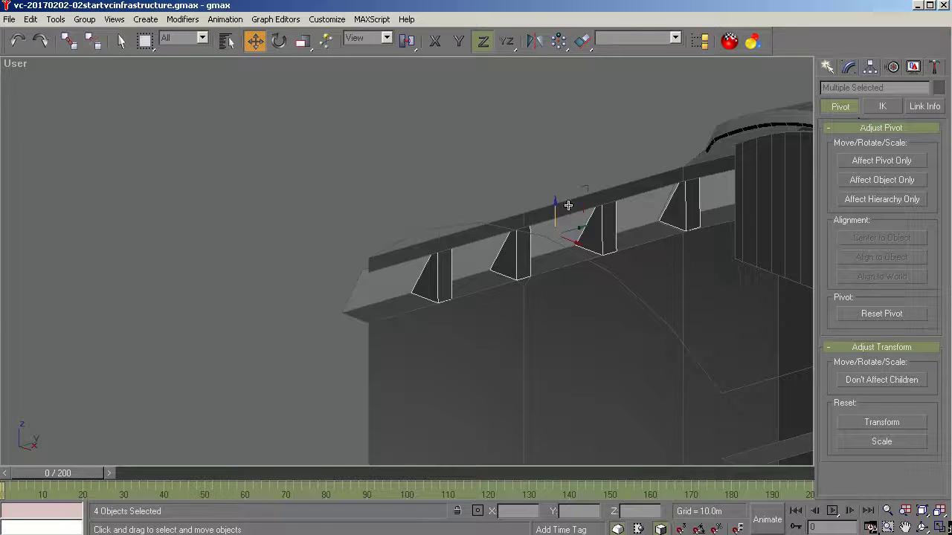
Mirror the four cloned formers on the X axis with a Mirror modifier and collapse their modifier stacks.
{"action": "left_click", "coordinate": [849, 67]}
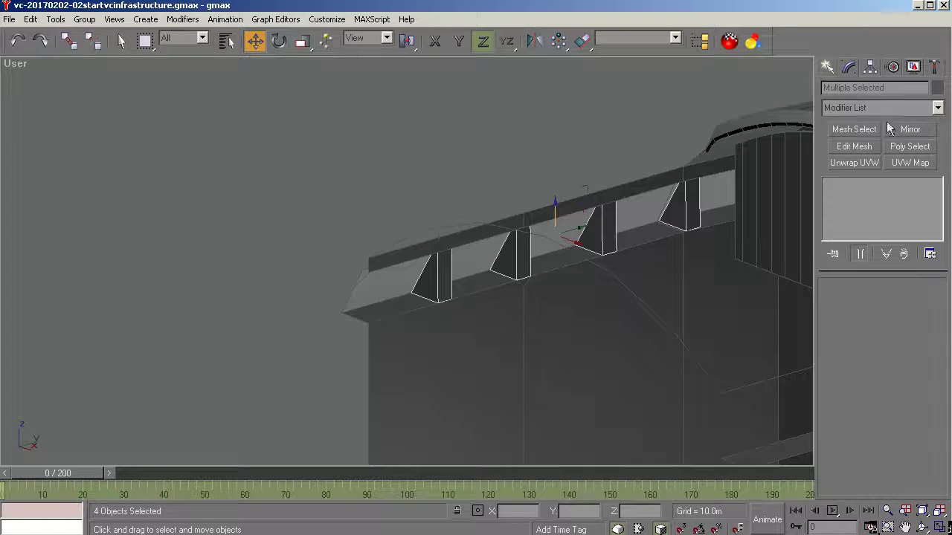
{"action": "left_click", "coordinate": [912, 130]}
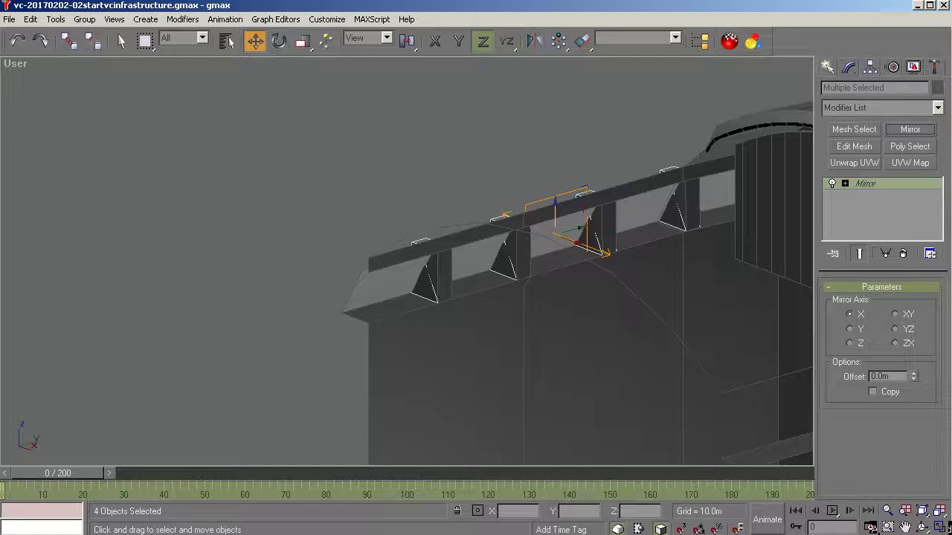
{"action": "left_click", "coordinate": [922, 526]}
{"action": "left_click_drag", "start_coordinate": [467, 315], "coordinate": [325, 213]}
{"action": "right_click", "coordinate": [857, 189]}
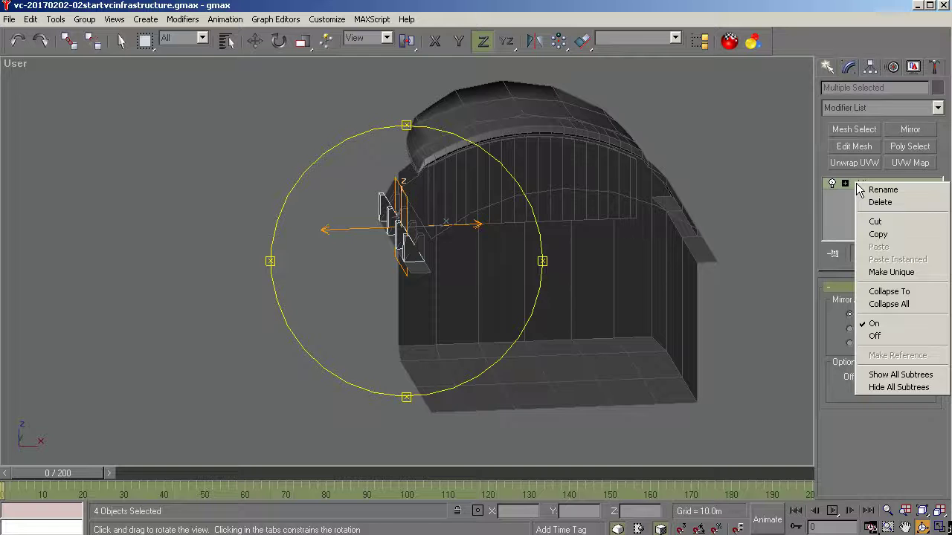
{"action": "left_click", "coordinate": [887, 305]}
{"action": "left_click", "coordinate": [500, 314]}
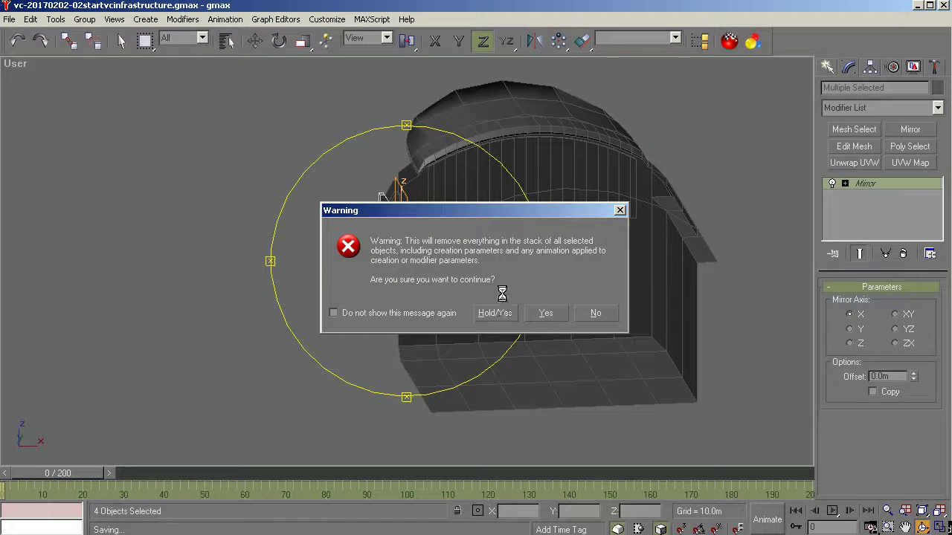
Move the four mirrored formers along X into the recessed strip on the opposite side wall and check their fit.
{"action": "left_click", "coordinate": [255, 42]}
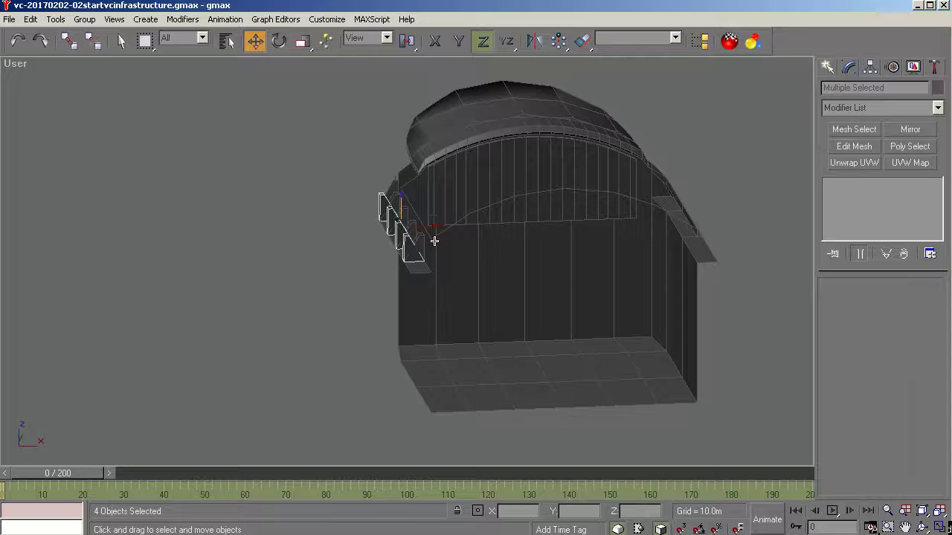
{"action": "left_click_drag", "start_coordinate": [432, 227], "coordinate": [719, 239]}
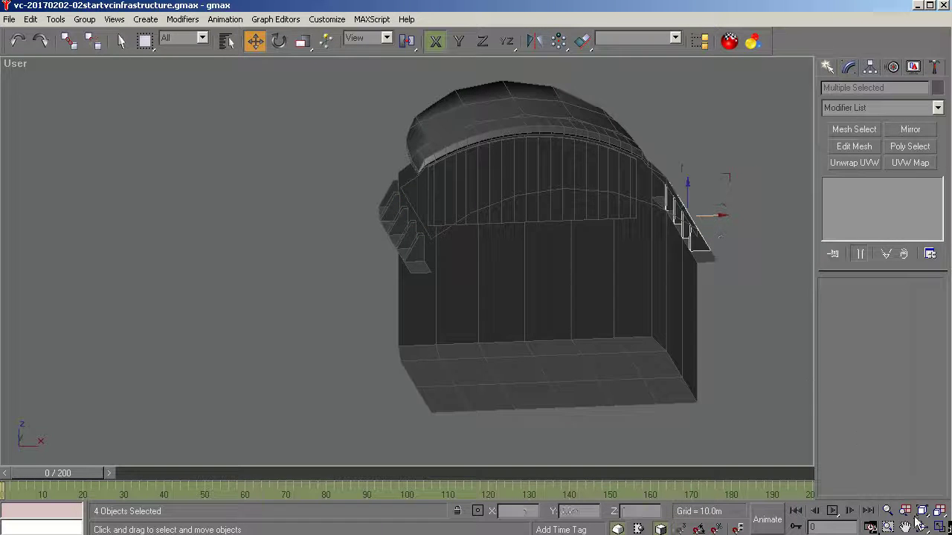
{"action": "left_click", "coordinate": [922, 526]}
{"action": "left_click_drag", "start_coordinate": [391, 245], "coordinate": [726, 221]}
{"action": "scroll", "coordinate": [461, 208], "scroll_direction": "up", "scroll_amount": 2}
{"action": "left_click_drag", "start_coordinate": [461, 208], "coordinate": [713, 272]}
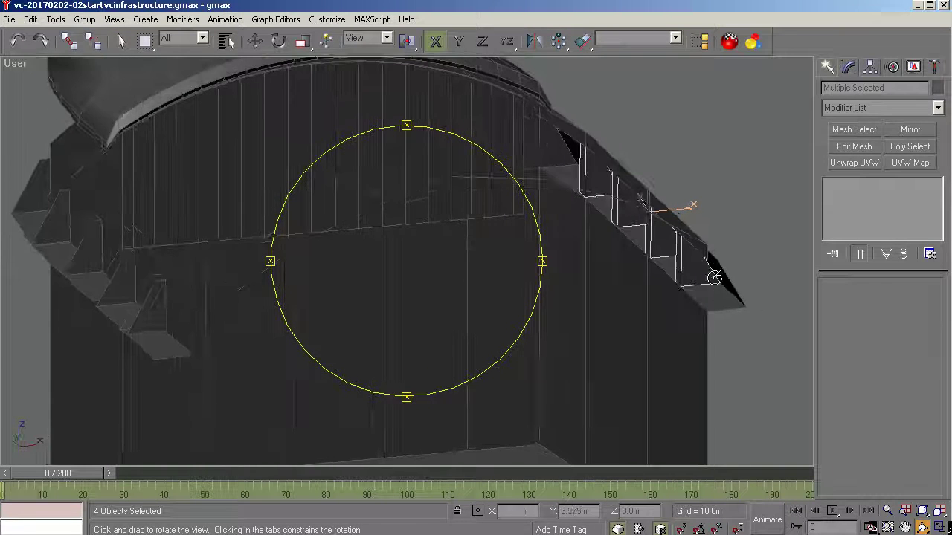
{"action": "scroll", "coordinate": [491, 297], "scroll_direction": "up", "scroll_amount": 4}
{"action": "left_click_drag", "start_coordinate": [490, 298], "coordinate": [375, 263]}
{"action": "key", "text": "w"}
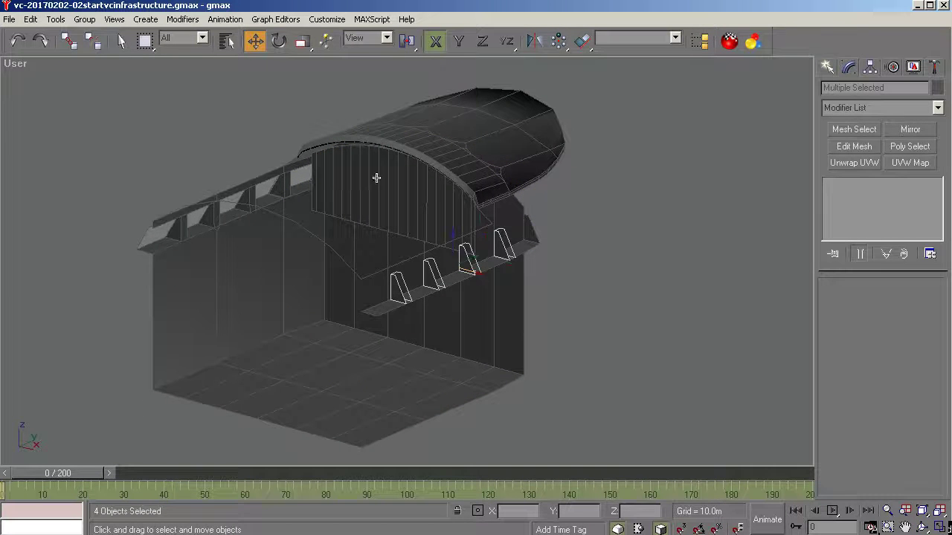
Select former01 through former08 by name and link them to the fuselage as their parent.
{"action": "left_click", "coordinate": [227, 41]}
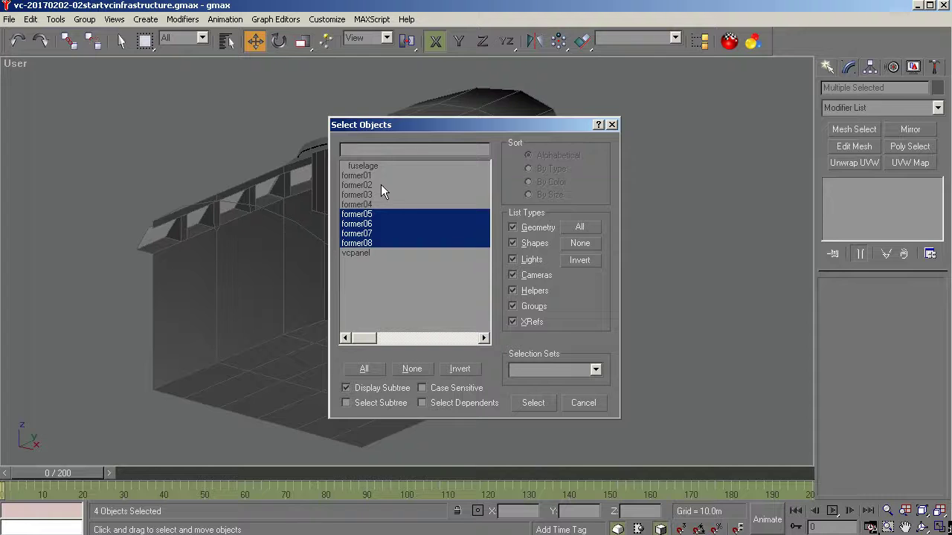
{"action": "left_click", "coordinate": [366, 176]}
{"action": "left_click", "coordinate": [365, 244], "text": "shift"}
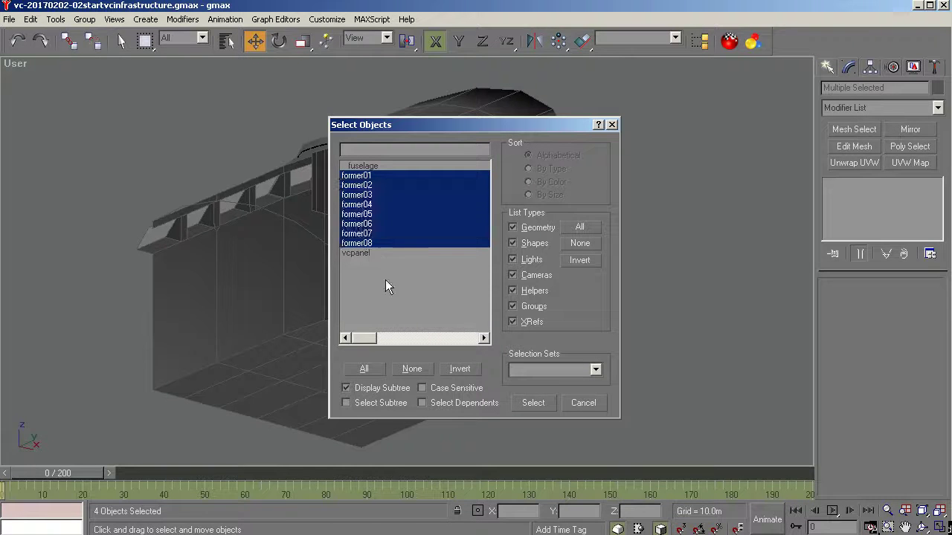
{"action": "left_click", "coordinate": [533, 403]}
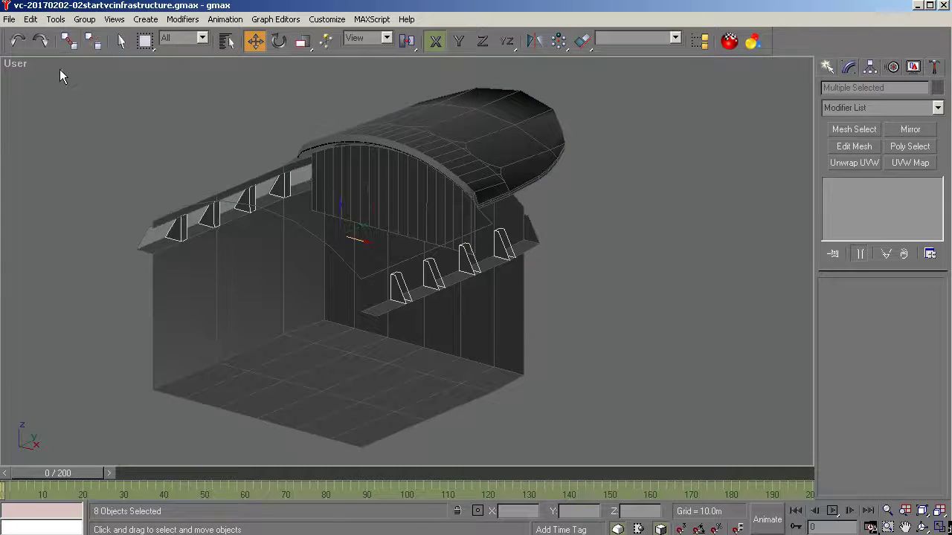
{"action": "left_click", "coordinate": [68, 41]}
{"action": "left_click_drag", "start_coordinate": [234, 205], "coordinate": [253, 249]}
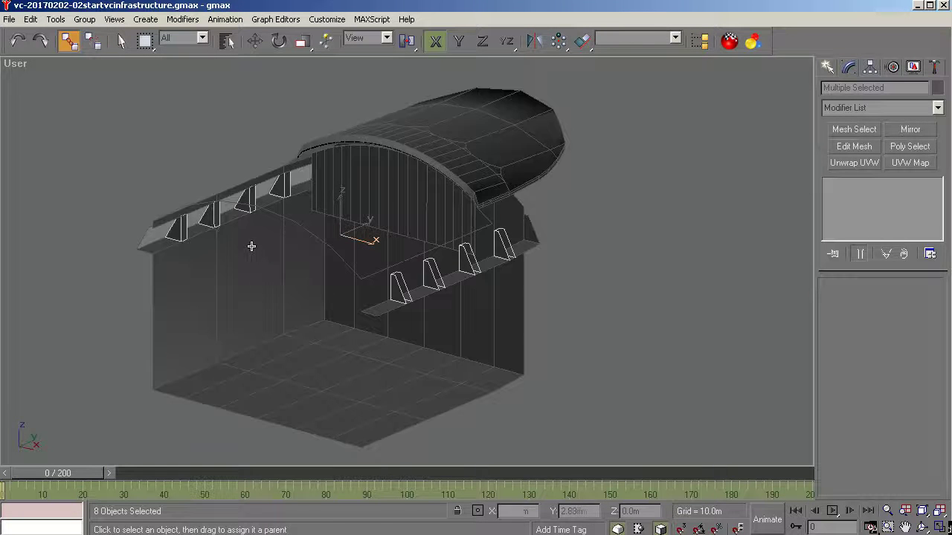
{"action": "left_click", "coordinate": [122, 41]}
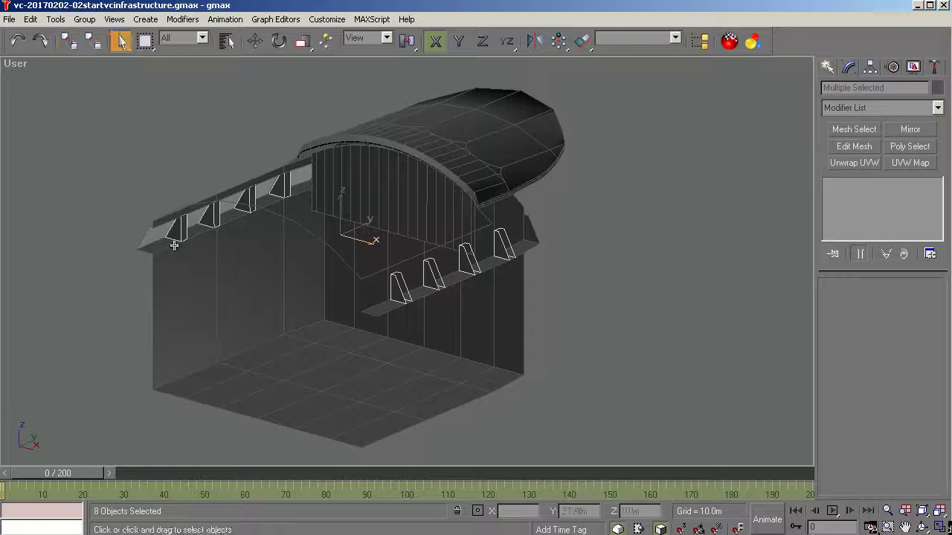
Select the fuselage object and rename it vccockpit.
{"action": "left_click", "coordinate": [206, 279]}
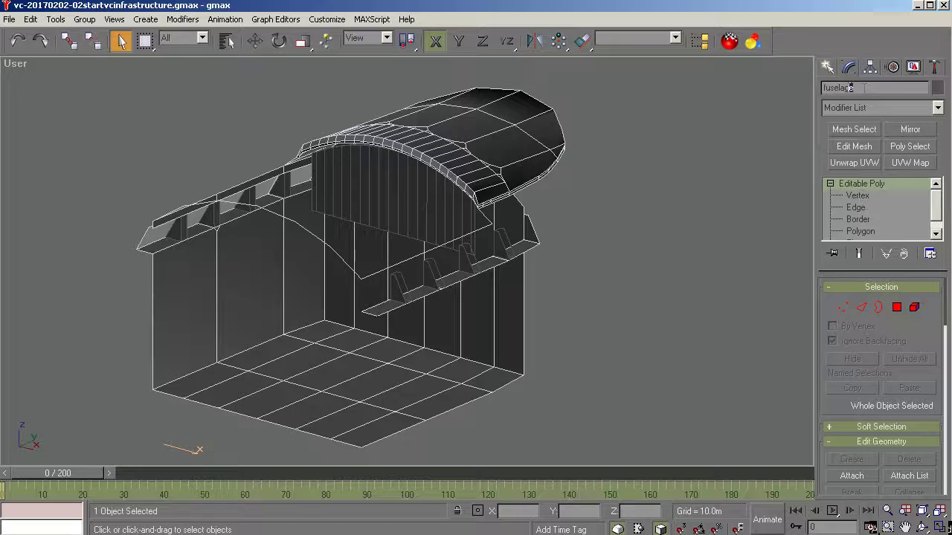
{"action": "double_click", "coordinate": [850, 88]}
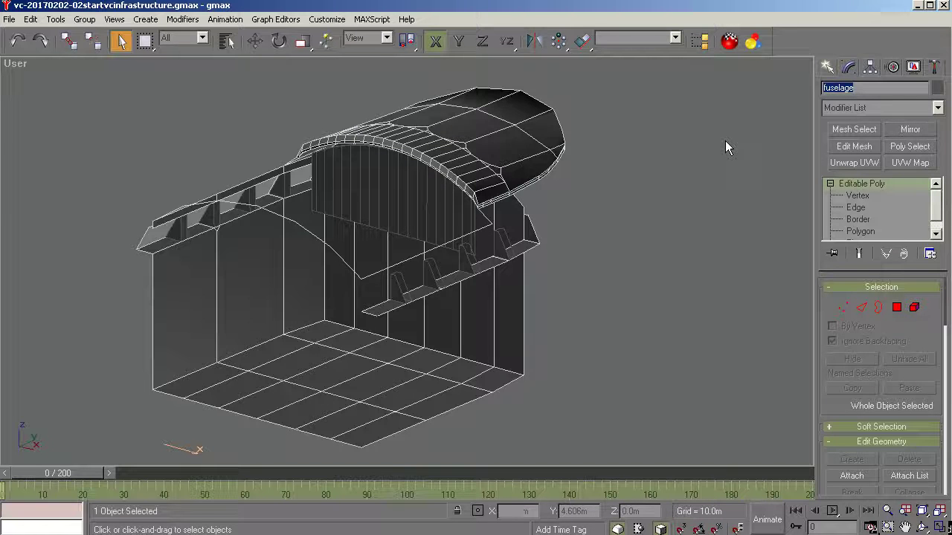
{"action": "type", "text": "cor"}
{"action": "type", "text": "i"}
{"action": "type", "text": "t"}
{"action": "key", "text": "Home"}
{"action": "type", "text": "vc"}
Select vcpanel by name and link it to vccockpit as its parent.
{"action": "left_click", "coordinate": [227, 40]}
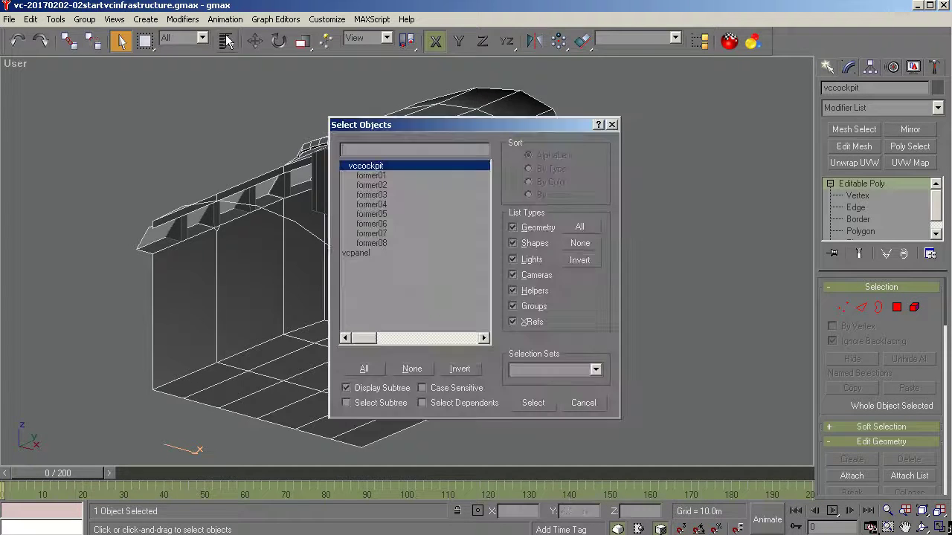
{"action": "left_click", "coordinate": [345, 253]}
{"action": "left_click", "coordinate": [520, 403]}
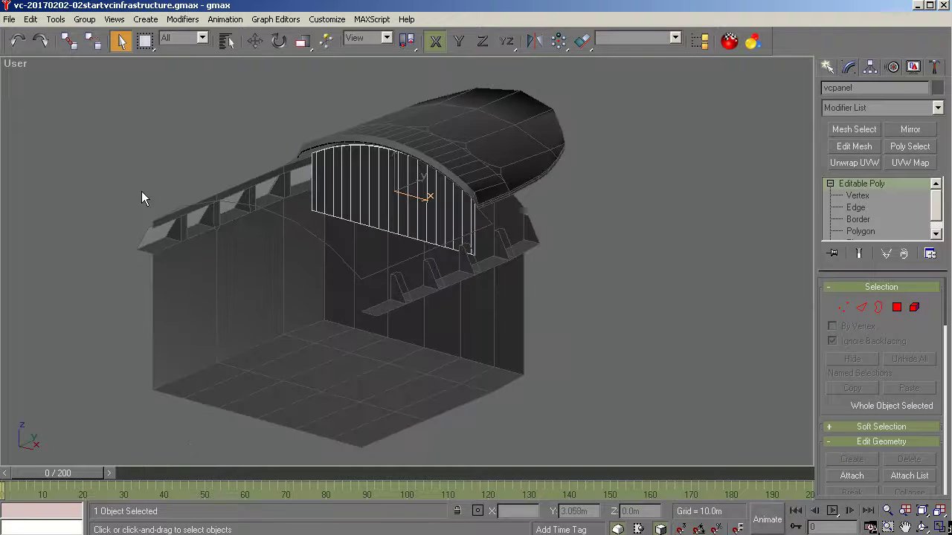
{"action": "left_click", "coordinate": [68, 42]}
{"action": "left_click", "coordinate": [227, 42]}
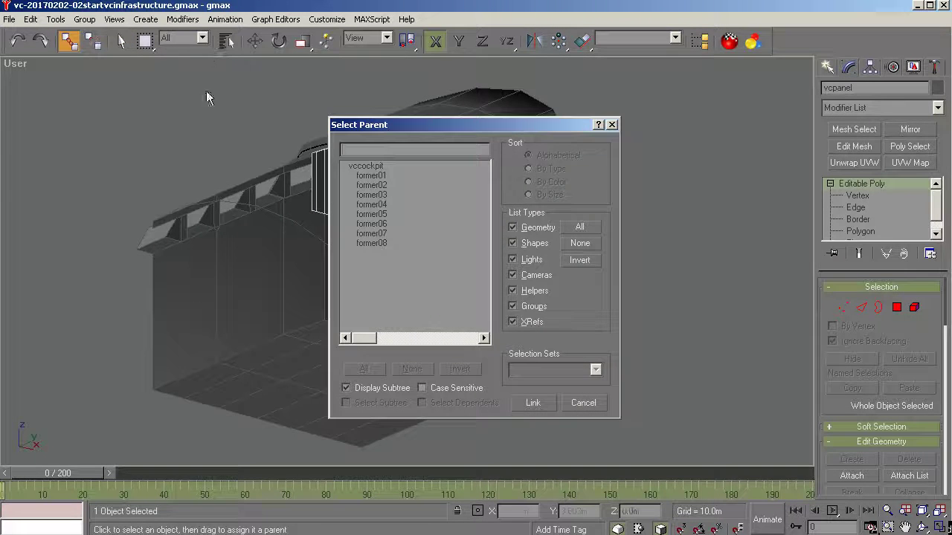
{"action": "left_click", "coordinate": [365, 166]}
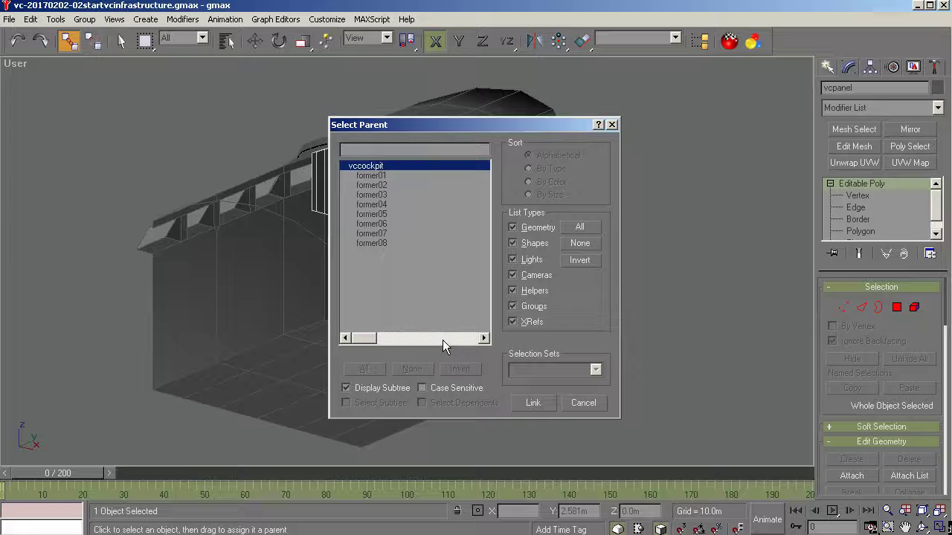
{"action": "left_click", "coordinate": [526, 402]}
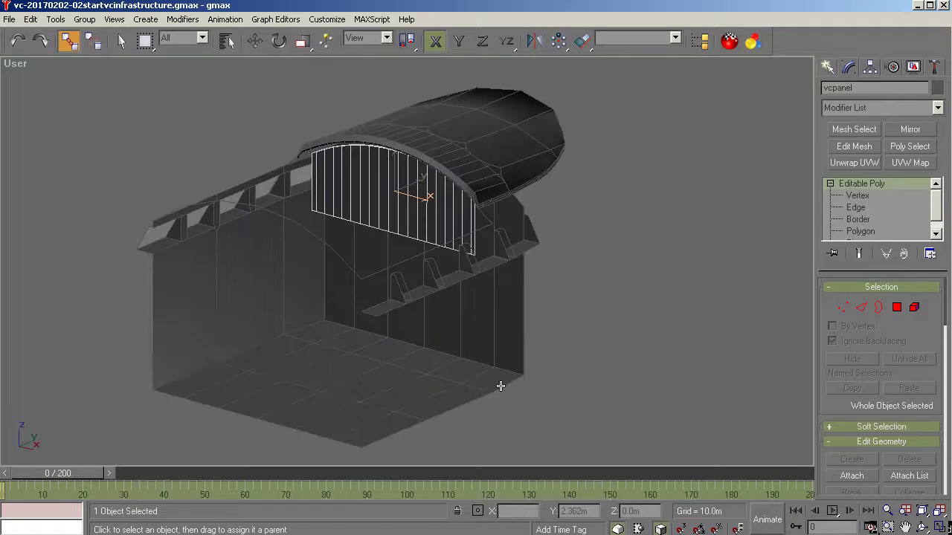
Select the 20 vertices along the lower edge of vcpanel and move them down in Z to about 0.302 m.
{"action": "left_click", "coordinate": [121, 41]}
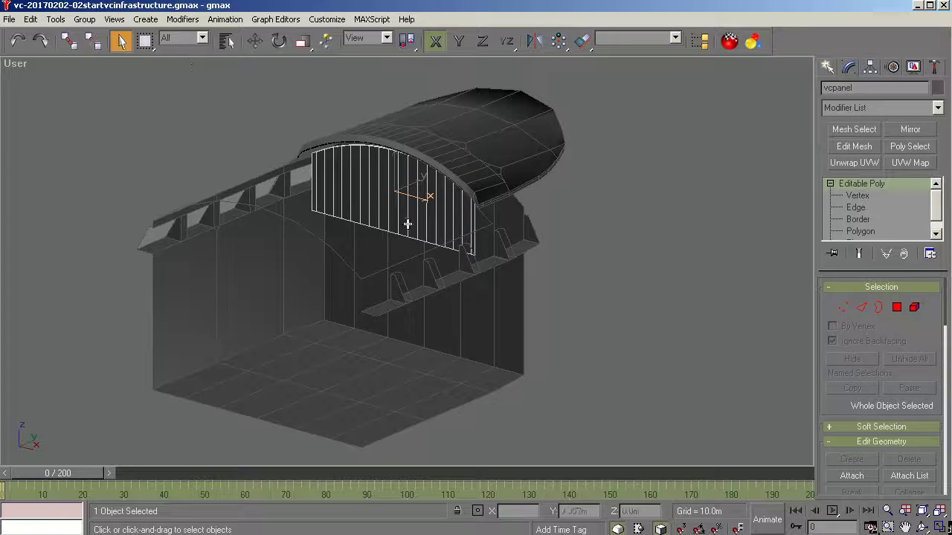
{"action": "left_click", "coordinate": [844, 309]}
{"action": "left_click_drag", "start_coordinate": [493, 232], "coordinate": [376, 250]}
{"action": "left_click_drag", "start_coordinate": [297, 199], "coordinate": [486, 263], "text": "ctrl"}
{"action": "left_click_drag", "start_coordinate": [317, 213], "coordinate": [481, 279], "text": "ctrl"}
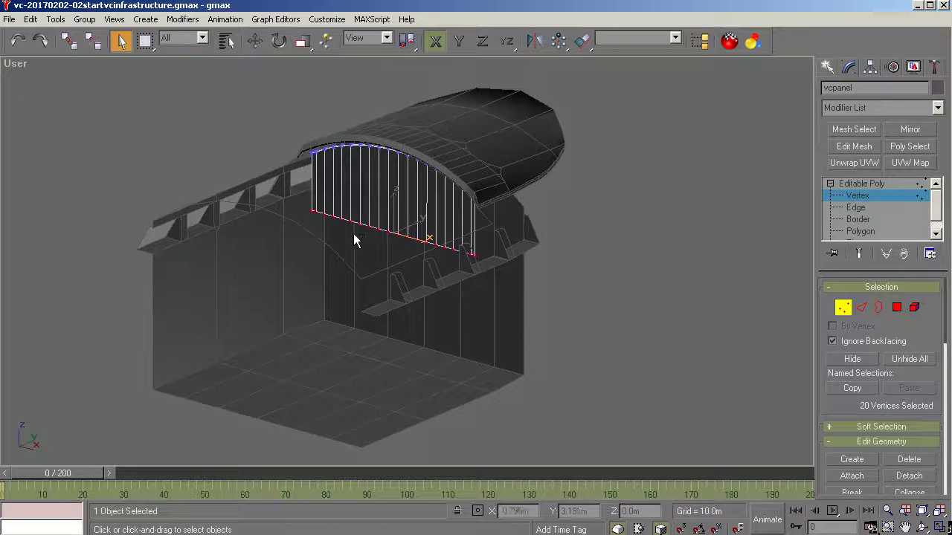
{"action": "left_click", "coordinate": [257, 44]}
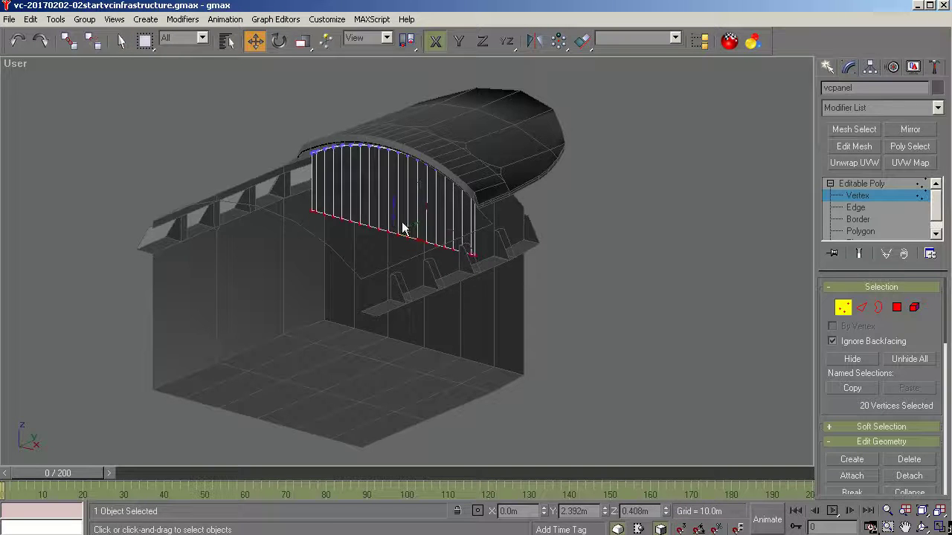
{"action": "left_click_drag", "start_coordinate": [397, 233], "coordinate": [395, 246]}
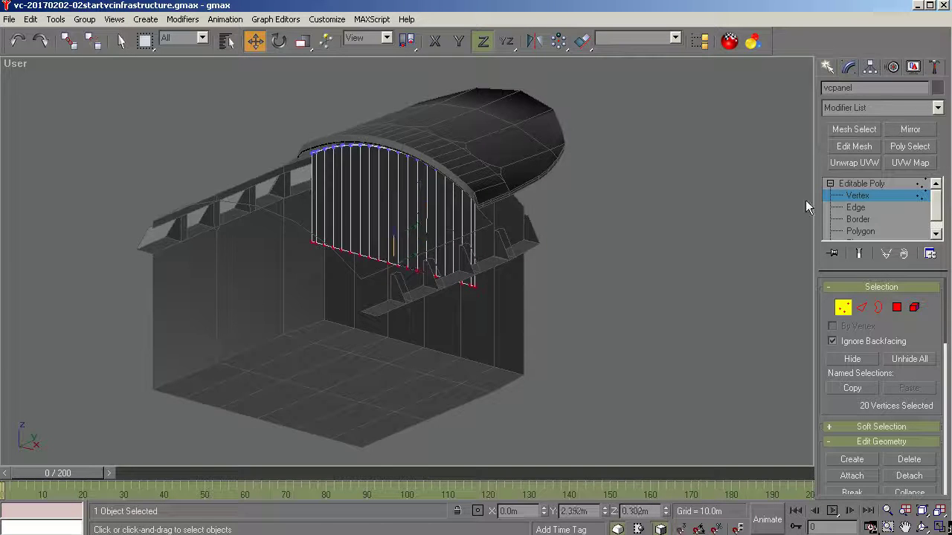
{"action": "left_click", "coordinate": [841, 183]}
Examine the lengthened vcpanel against the fuselage from the front and clear the selection.
{"action": "left_click", "coordinate": [922, 527]}
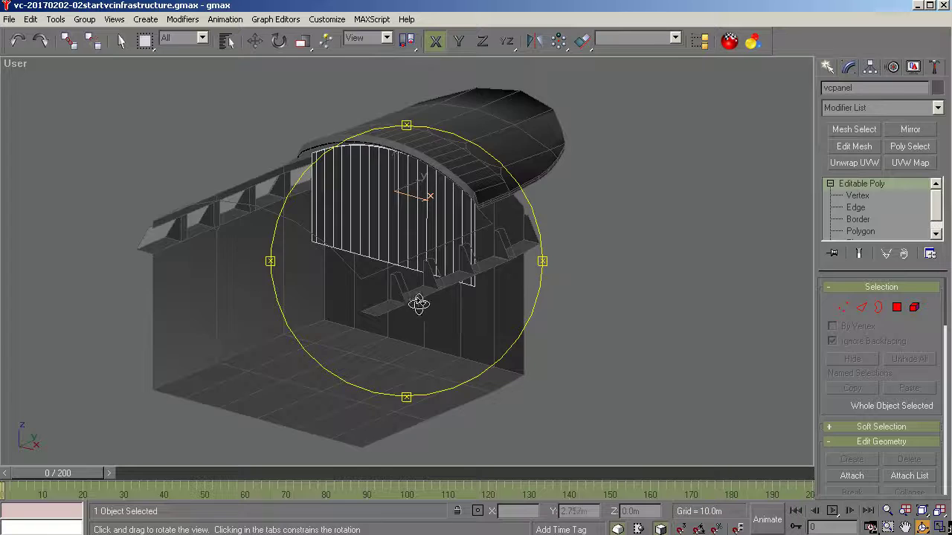
{"action": "left_click_drag", "start_coordinate": [416, 303], "coordinate": [463, 282]}
{"action": "key", "text": "w"}
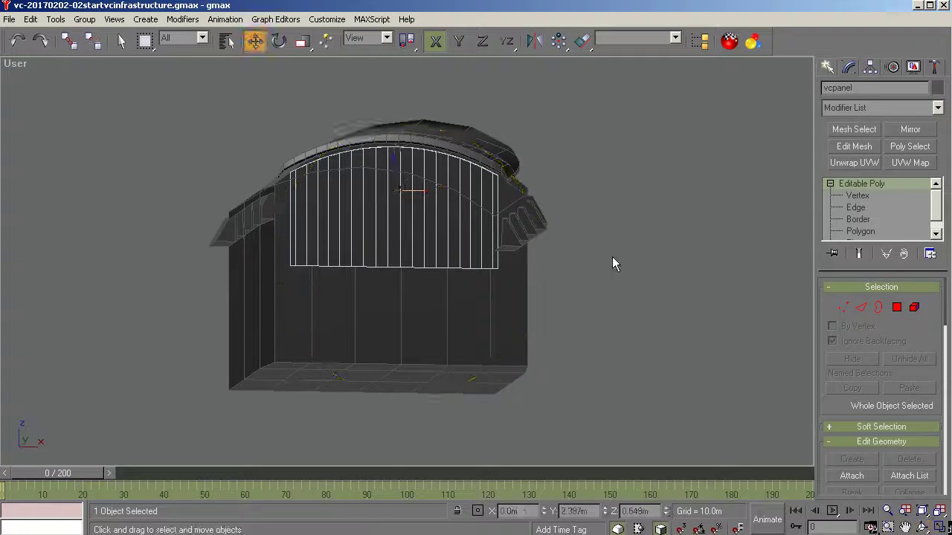
{"action": "key", "text": "f"}
{"action": "scroll", "coordinate": [587, 247], "scroll_direction": "up", "scroll_amount": 6}
{"action": "scroll", "coordinate": [233, 225], "scroll_direction": "down", "scroll_amount": 4}
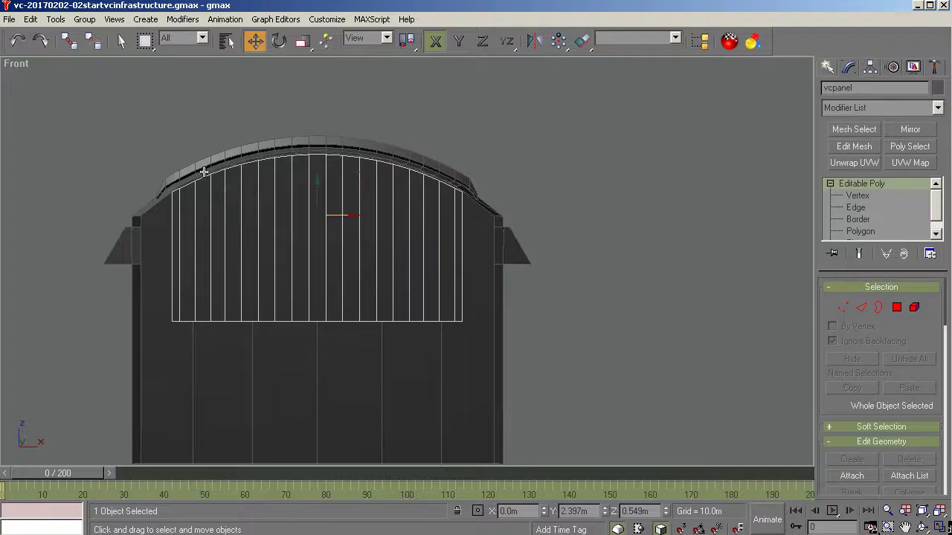
{"action": "left_click", "coordinate": [497, 311]}
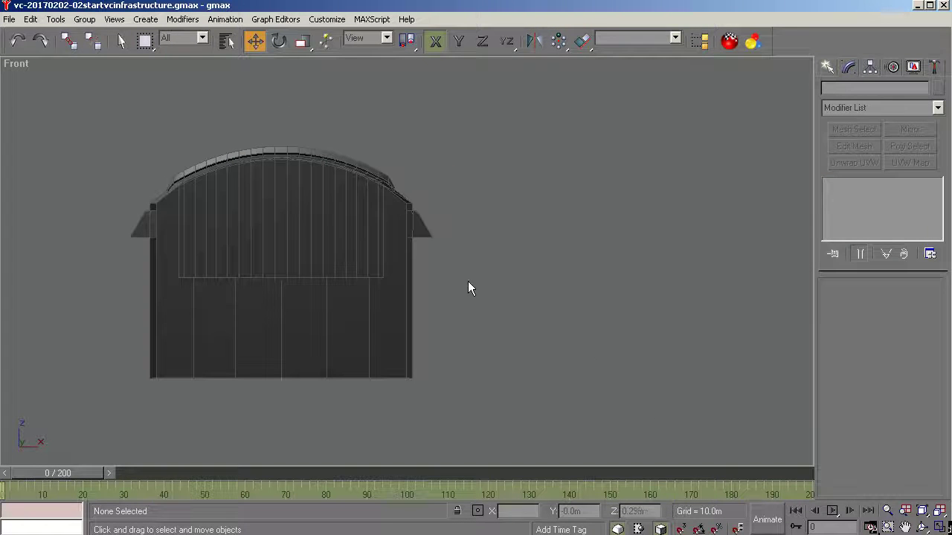
Create a six-sided cylinder beside the fuselage in the right view, about 0.197 m high, with a radius of 0.007 m.
{"action": "left_click", "coordinate": [827, 67]}
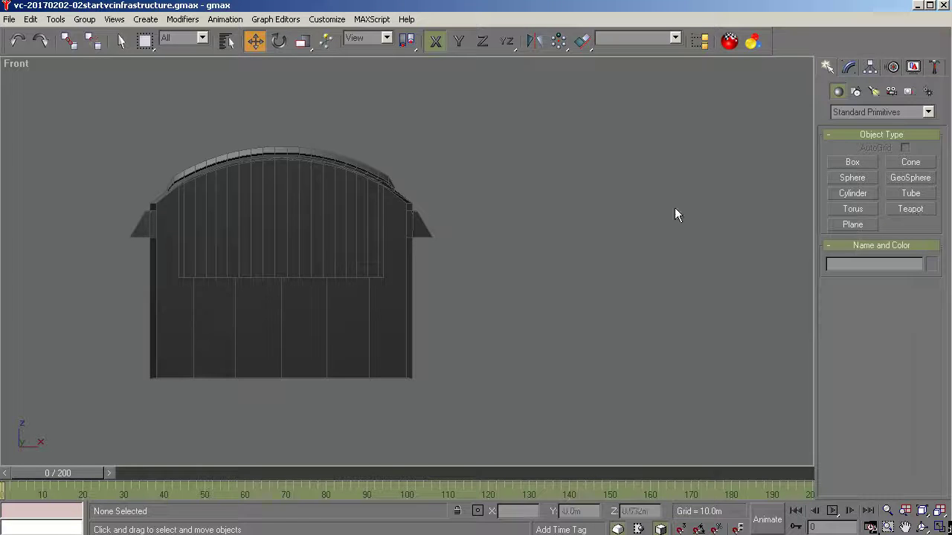
{"action": "key", "text": "r"}
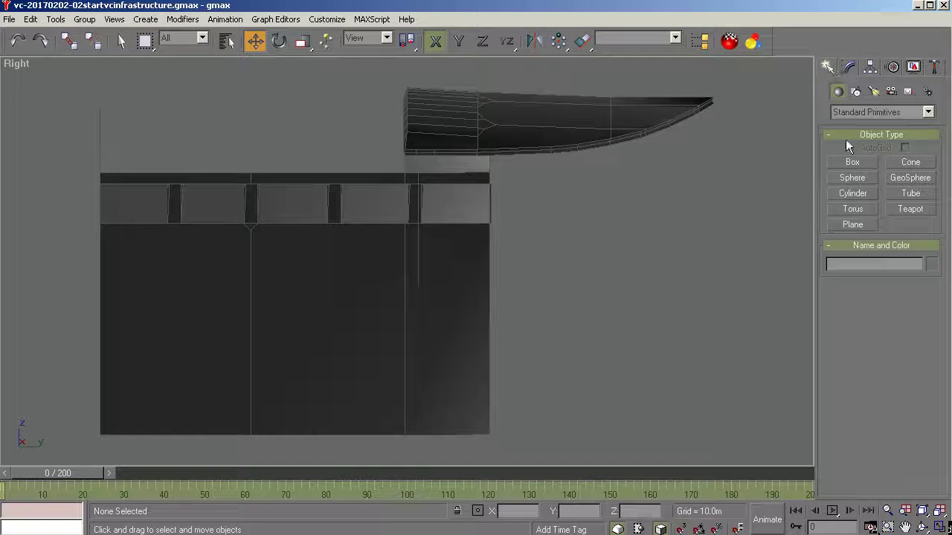
{"action": "left_click", "coordinate": [852, 193]}
{"action": "left_click_drag", "start_coordinate": [574, 287], "coordinate": [560, 313]}
{"action": "right_click", "coordinate": [561, 313]}
{"action": "left_click_drag", "start_coordinate": [549, 281], "coordinate": [548, 350]}
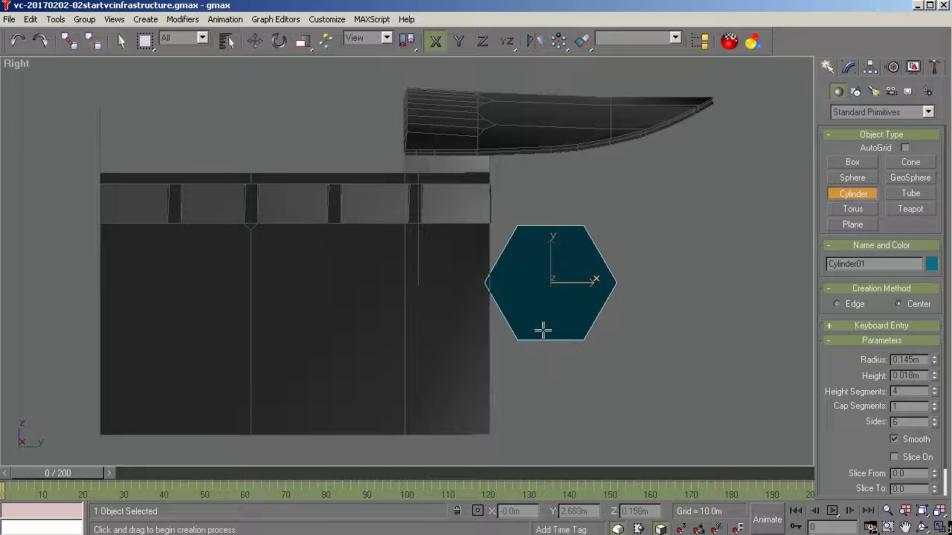
{"action": "left_click", "coordinate": [524, 258]}
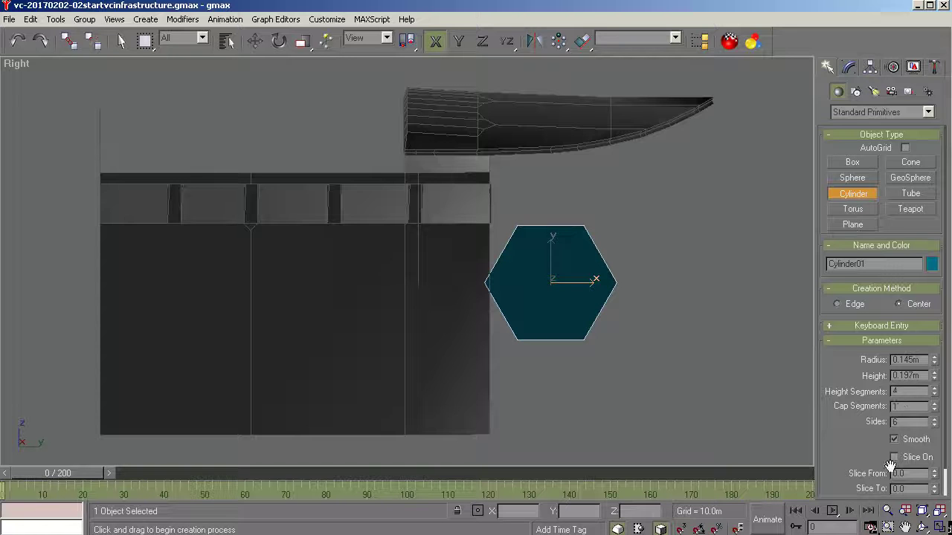
{"action": "double_click", "coordinate": [922, 359]}
{"action": "type", "text": ".007"}
{"action": "key", "text": "Tab"}
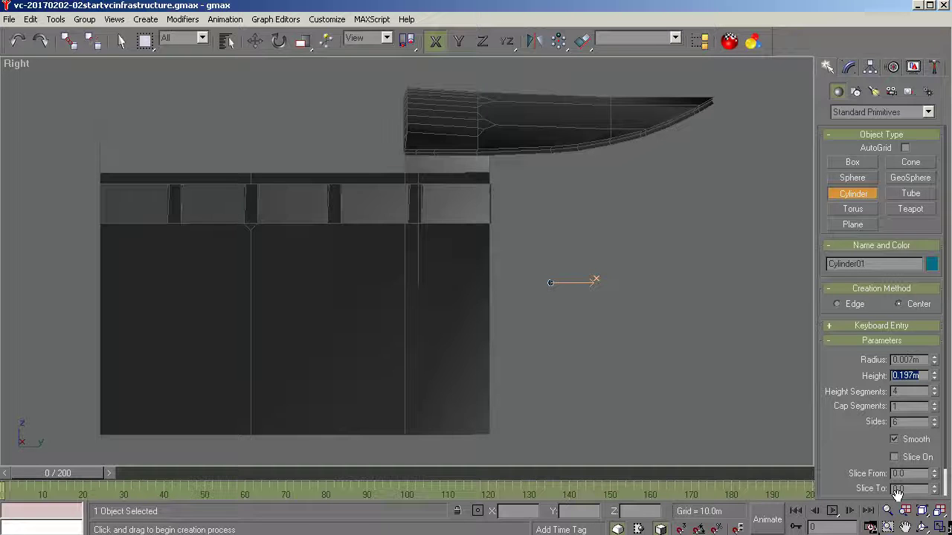
Move the cylinder below the panel, off-centre at about X 0.084 m, Y 2.275 m and Z 0.202 m.
{"action": "left_click", "coordinate": [255, 40]}
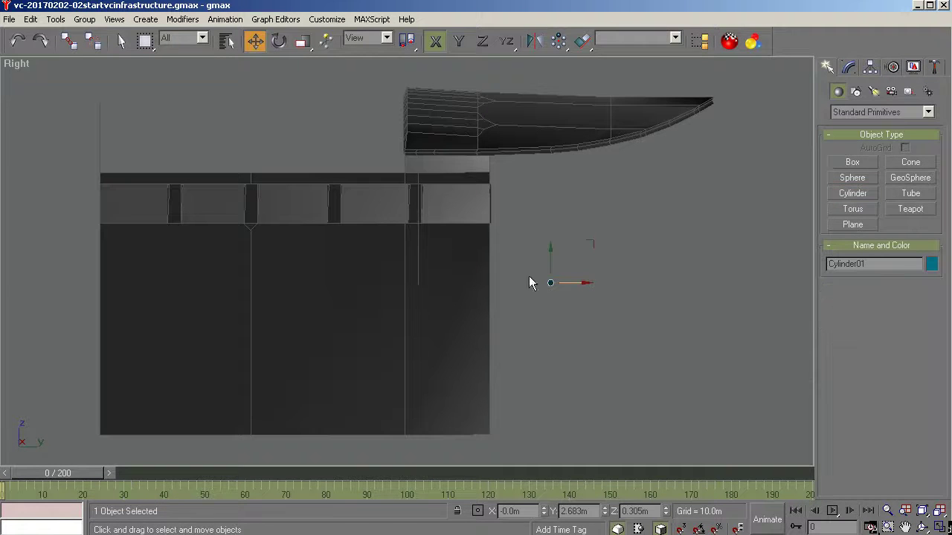
{"action": "left_click_drag", "start_coordinate": [556, 283], "coordinate": [364, 309]}
{"action": "key", "text": "F6"}
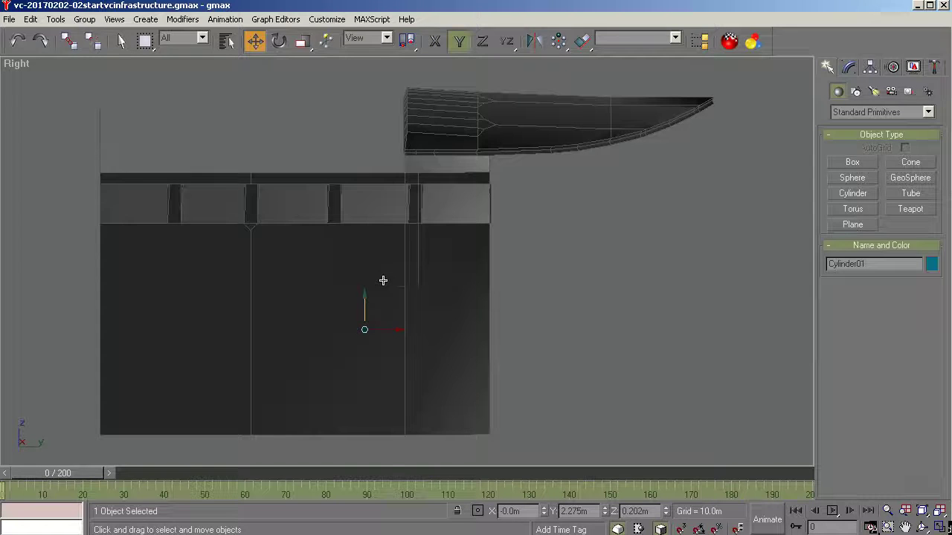
{"action": "key", "text": "k"}
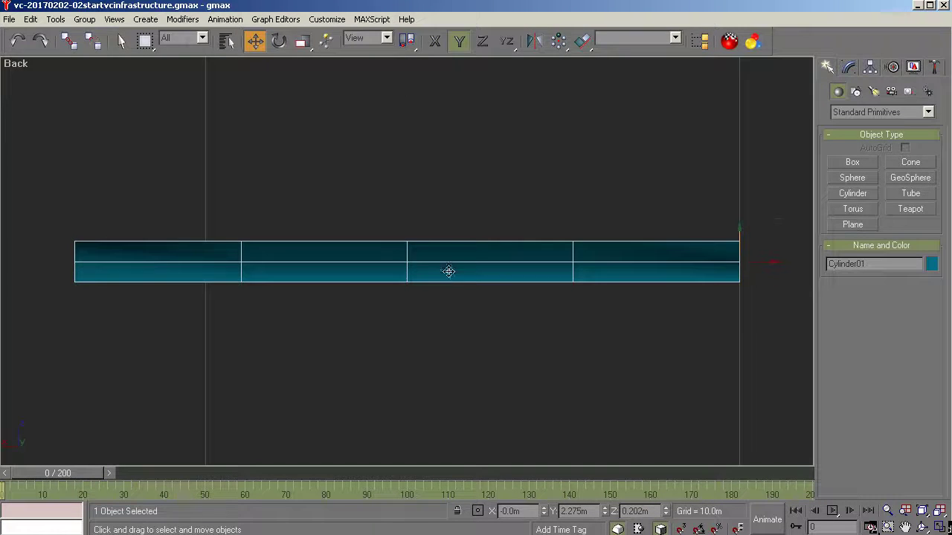
{"action": "scroll", "coordinate": [197, 363], "scroll_direction": "down", "scroll_amount": 2}
{"action": "scroll", "coordinate": [186, 308], "scroll_direction": "down", "scroll_amount": 4}
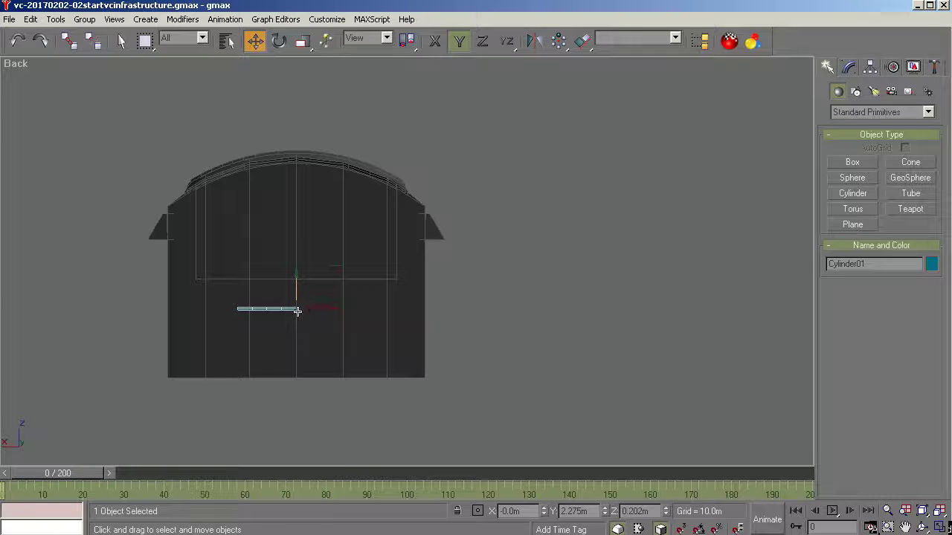
{"action": "key", "text": "F5"}
{"action": "left_click_drag", "start_coordinate": [304, 315], "coordinate": [279, 312]}
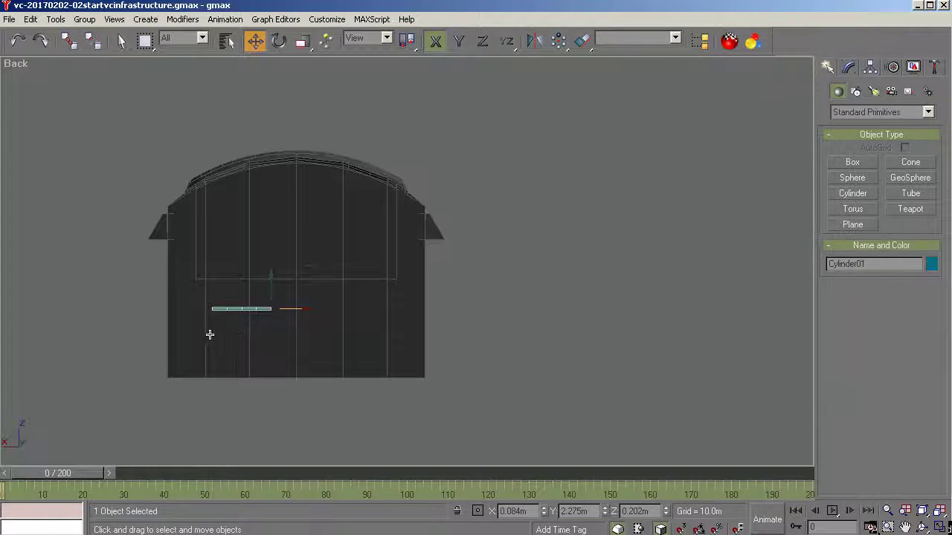
Set the cylinder's radius to 0.009 m.
{"action": "scroll", "coordinate": [247, 319], "scroll_direction": "up", "scroll_amount": 4}
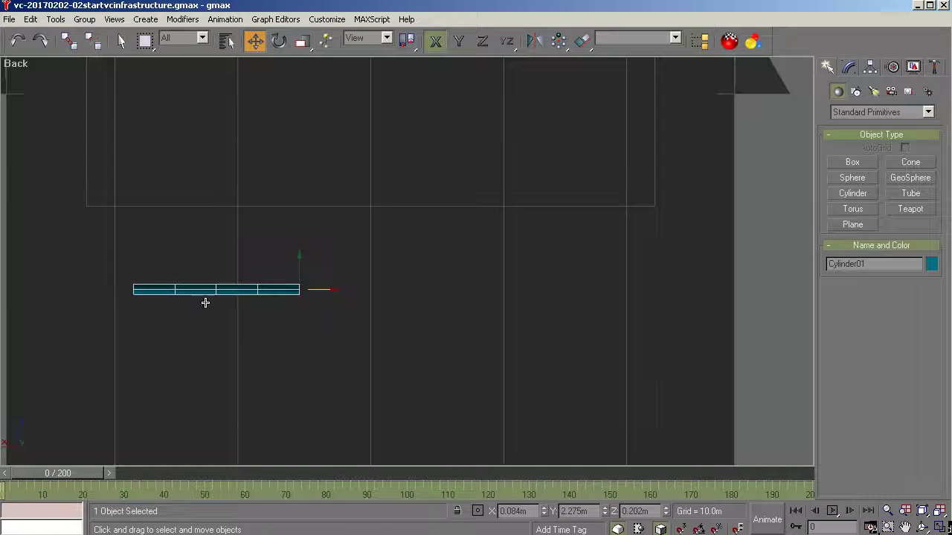
{"action": "scroll", "coordinate": [382, 331], "scroll_direction": "down", "scroll_amount": 1}
{"action": "scroll", "coordinate": [283, 314], "scroll_direction": "up", "scroll_amount": 1}
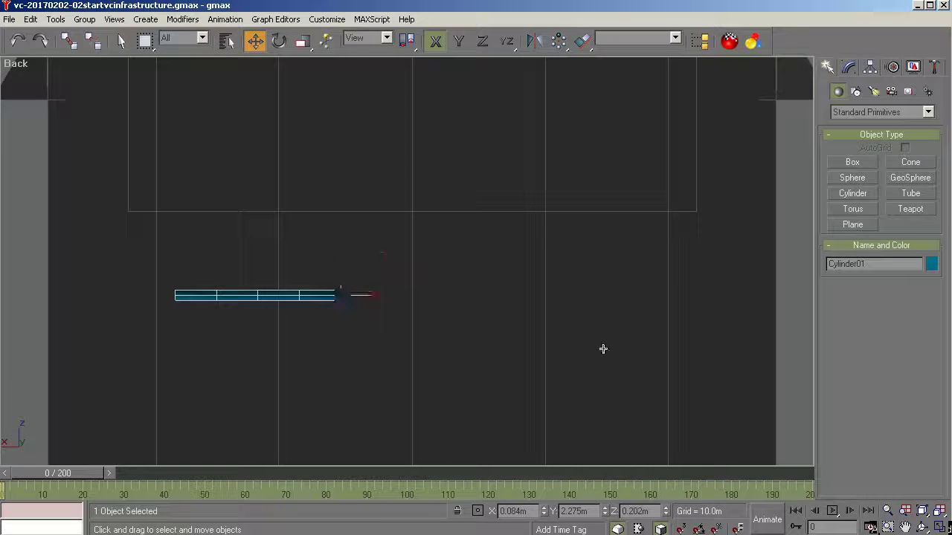
{"action": "left_click", "coordinate": [848, 67]}
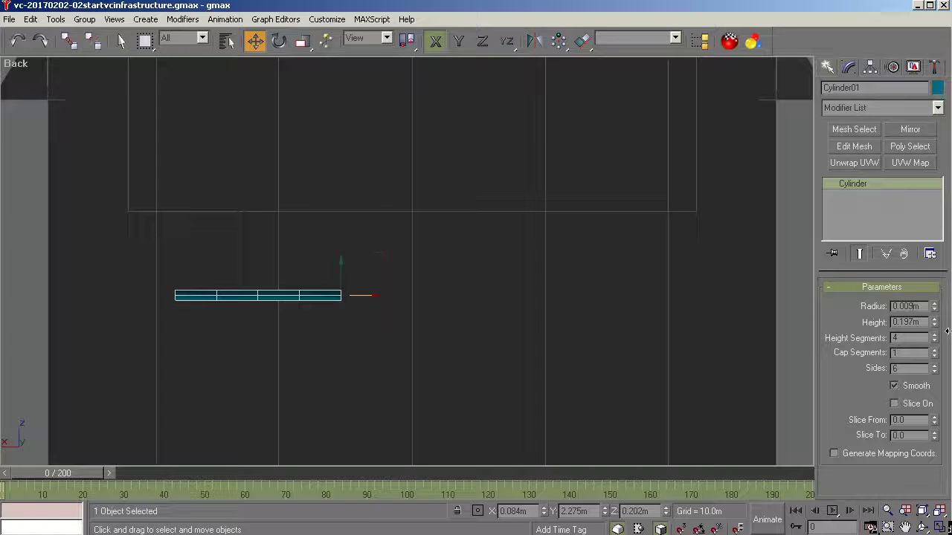
{"action": "key", "text": "Tab"}
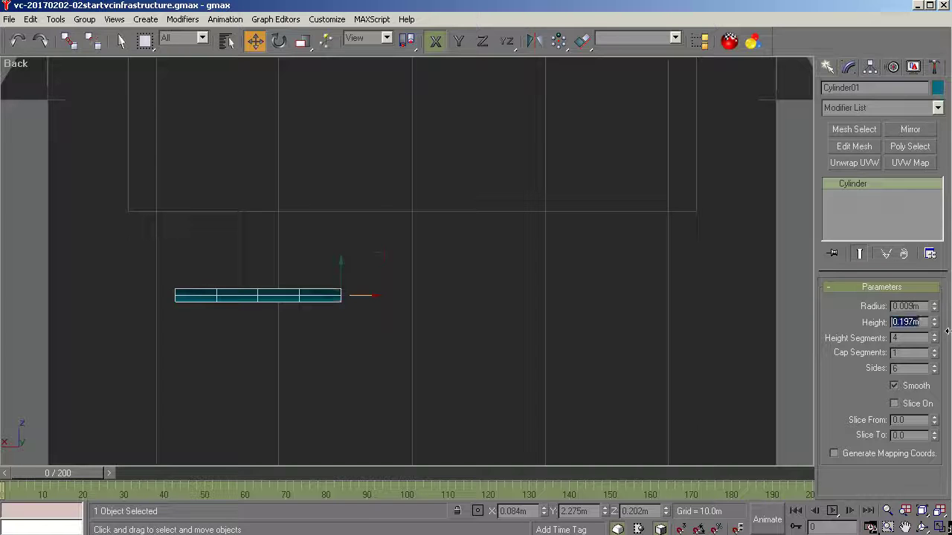
Convert the cylinder to an Editable Poly.
{"action": "left_click", "coordinate": [922, 527]}
{"action": "left_click_drag", "start_coordinate": [446, 302], "coordinate": [431, 275]}
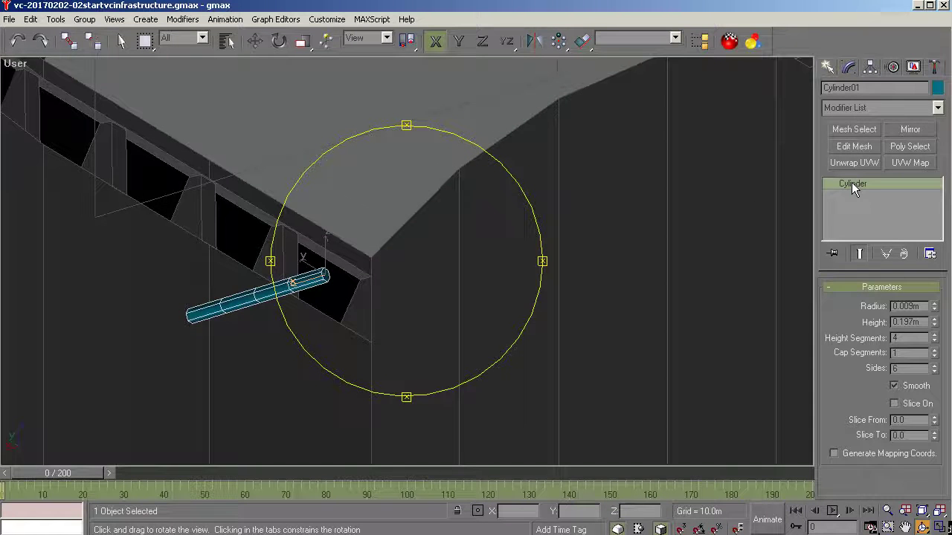
{"action": "right_click", "coordinate": [852, 185]}
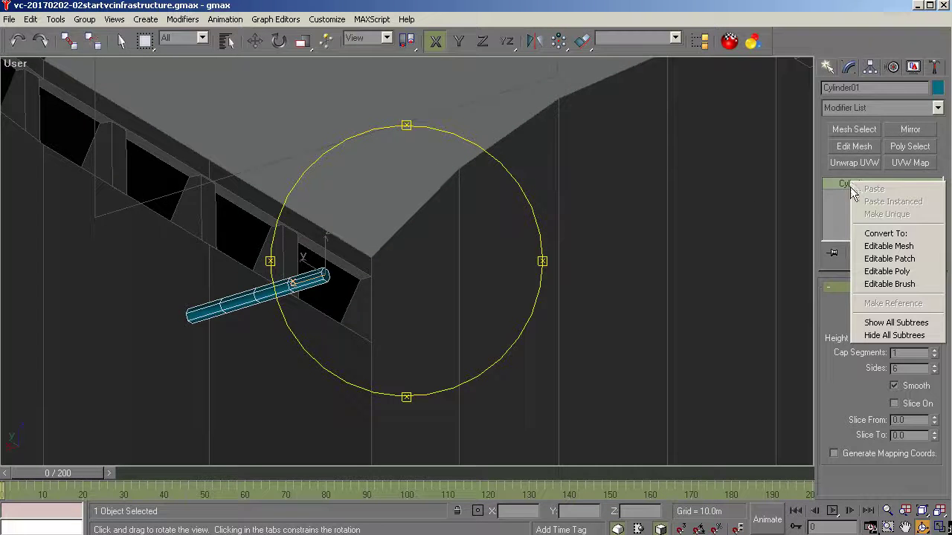
{"action": "left_click", "coordinate": [874, 272]}
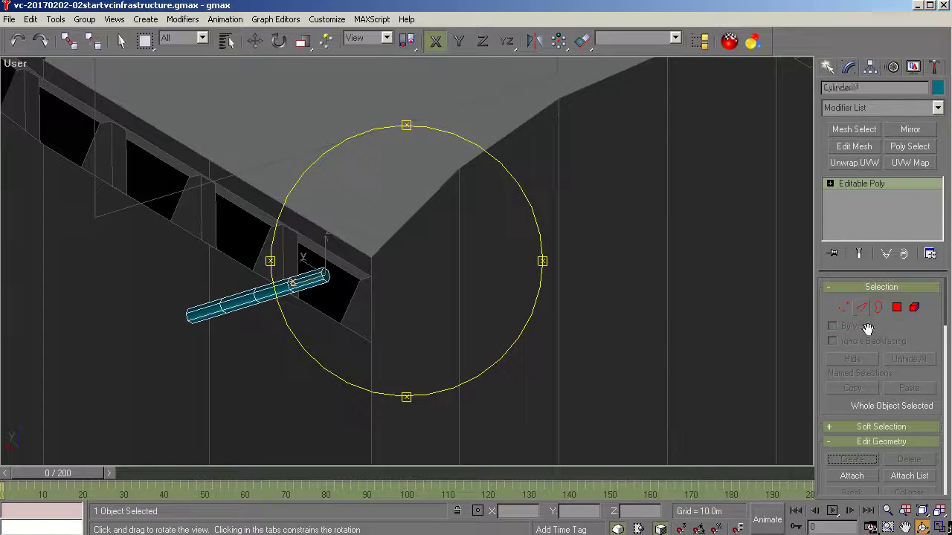
Select the underside polygon of each end segment of the cylinder, ignoring backfacing polygons.
{"action": "left_click", "coordinate": [897, 307]}
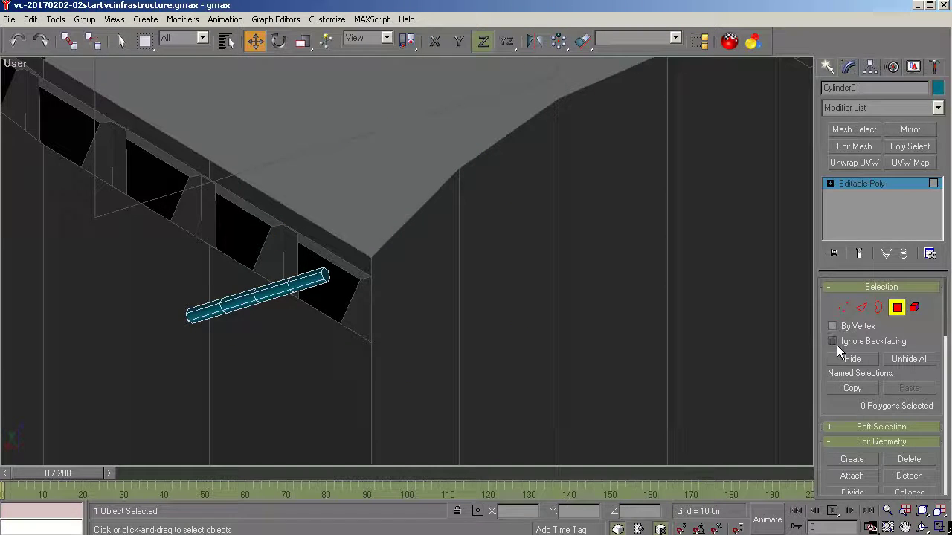
{"action": "left_click", "coordinate": [217, 314]}
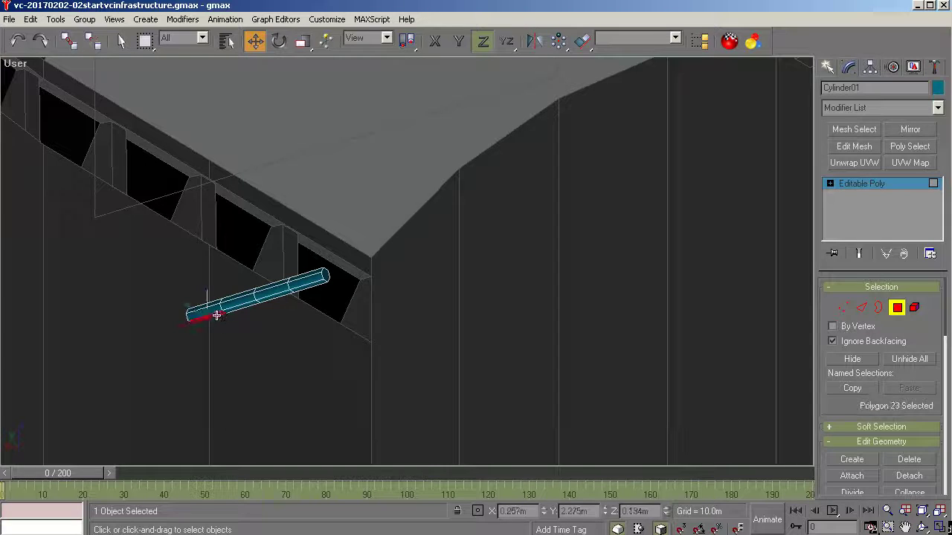
{"action": "left_click", "coordinate": [318, 290], "text": "ctrl"}
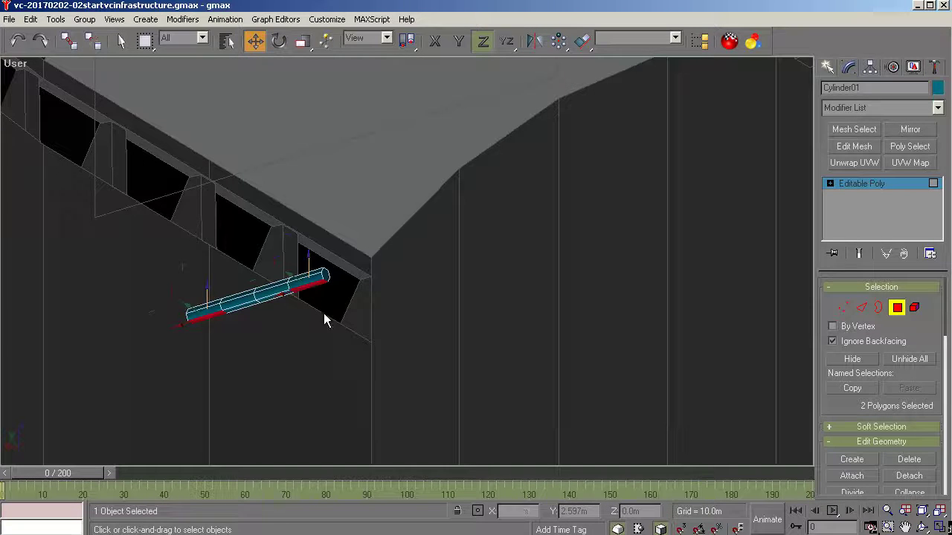
{"action": "left_click", "coordinate": [922, 526]}
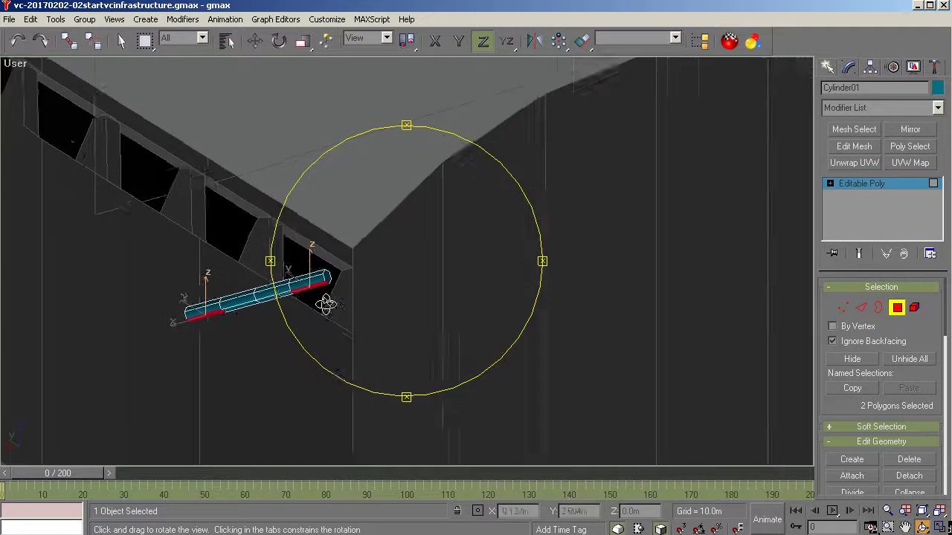
{"action": "mouse_move", "coordinate": [325, 304]}
{"action": "left_mouse_down"}
{"action": "mouse_move", "coordinate": [382, 349]}
{"action": "mouse_move", "coordinate": [350, 302]}
{"action": "mouse_move", "coordinate": [352, 310]}
{"action": "left_mouse_up"}
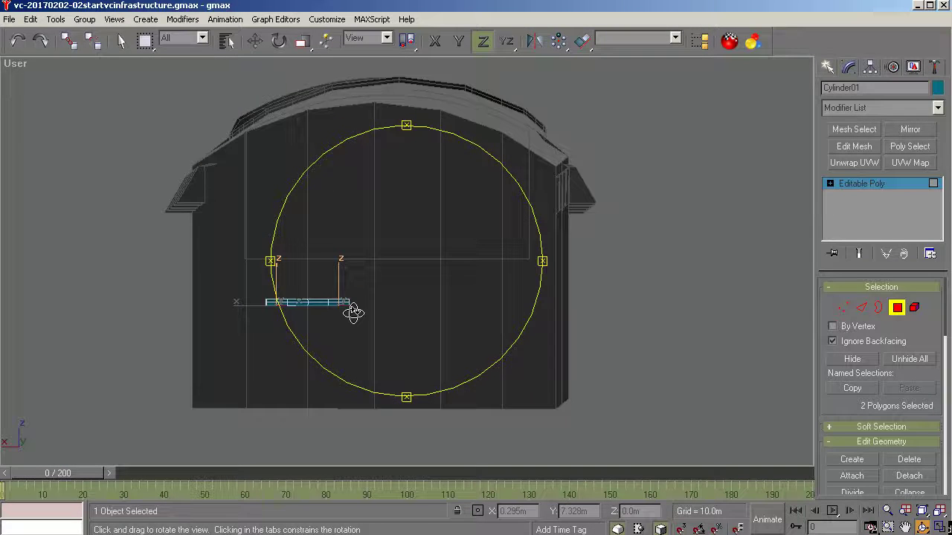
{"action": "key", "text": "w"}
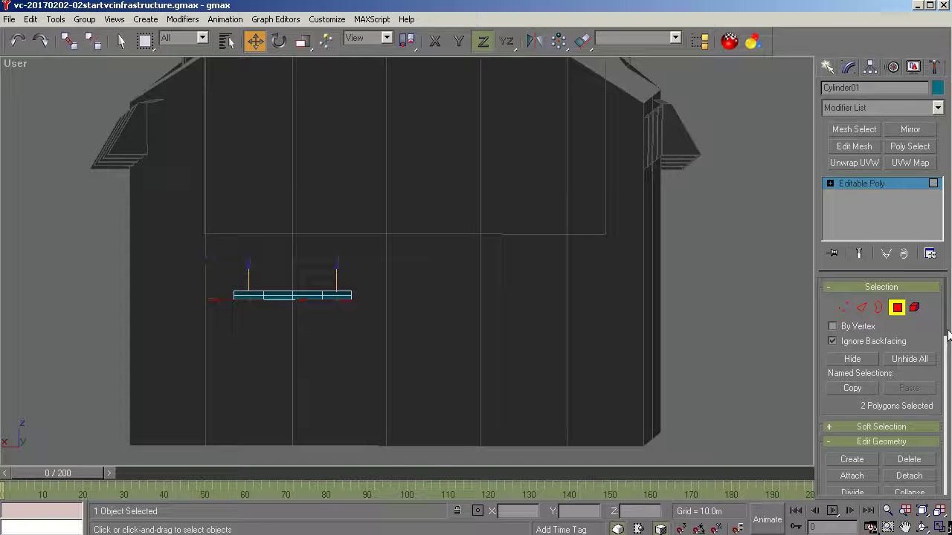
Try to extrude the underside polygon at the cylinder's inner end by about 0.034 m and undo the extrusion.
{"action": "scroll", "coordinate": [943, 335], "scroll_direction": "down", "scroll_amount": 3}
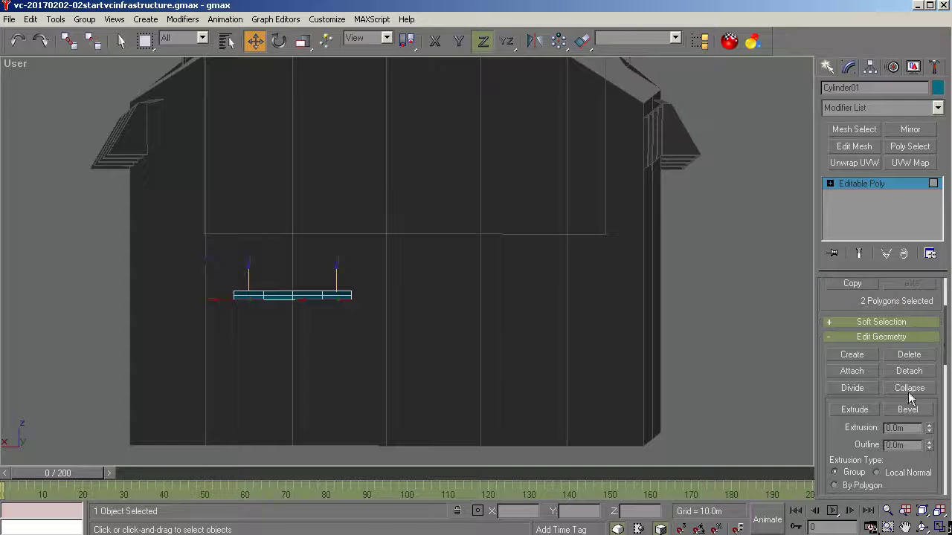
{"action": "left_click", "coordinate": [857, 410]}
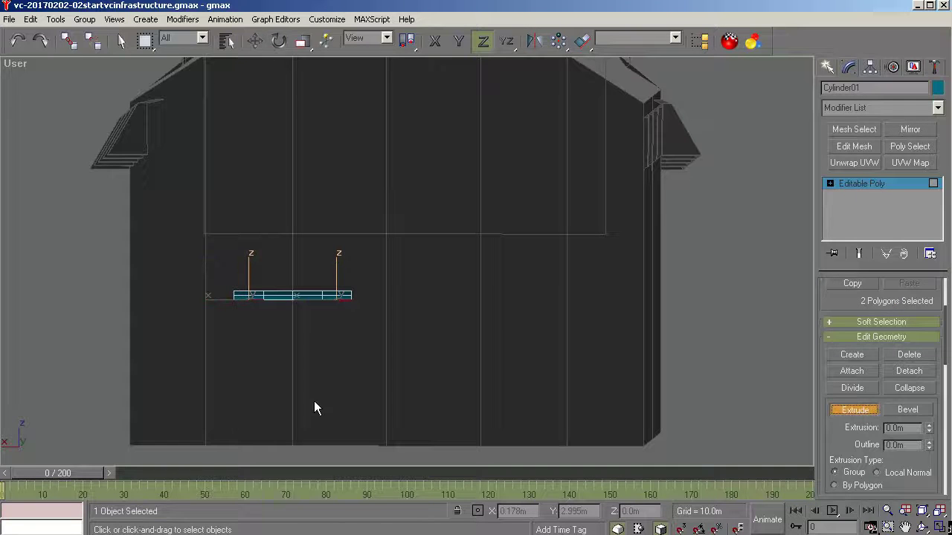
{"action": "left_click", "coordinate": [344, 300]}
{"action": "left_click_drag", "start_coordinate": [344, 299], "coordinate": [352, 243]}
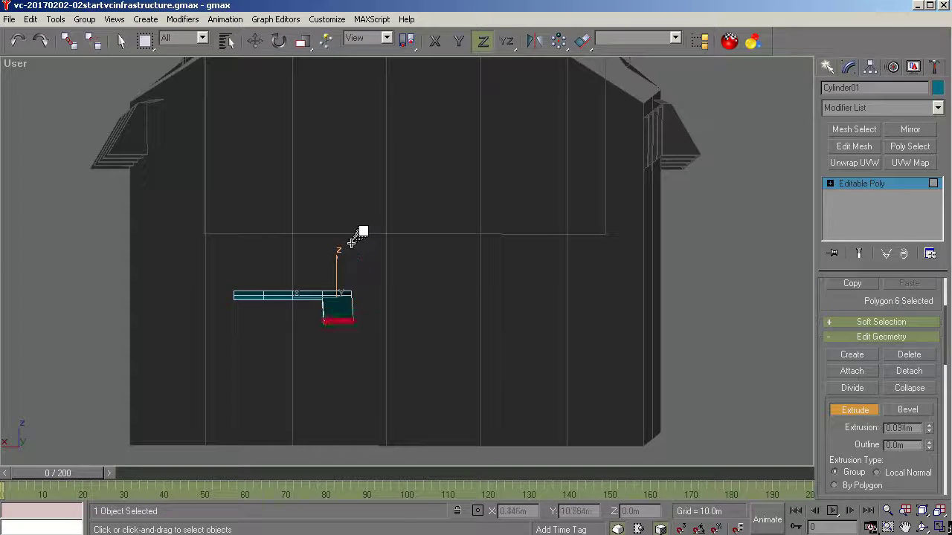
{"action": "left_click", "coordinate": [18, 41]}
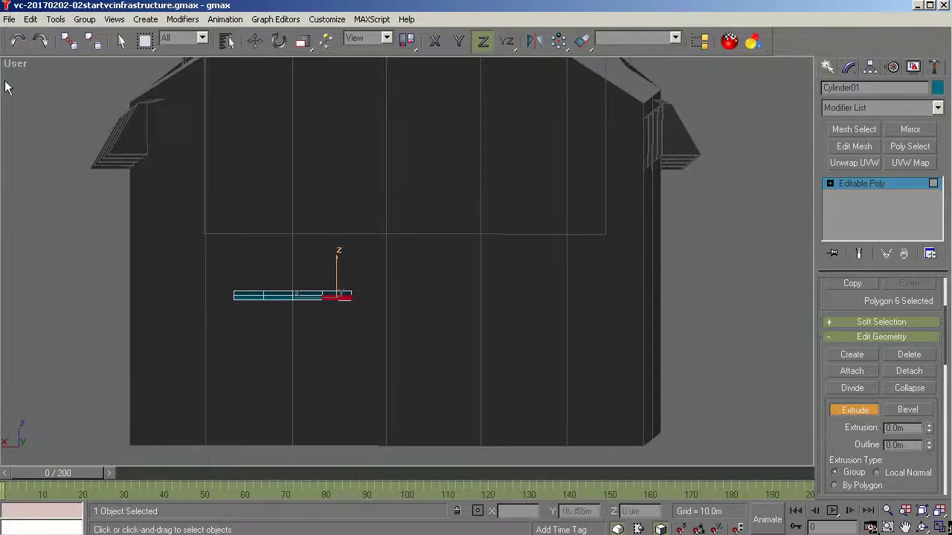
Restore the selection of both underside end polygons and extrude them downward together into two legs of equal length.
{"action": "left_click", "coordinate": [9, 19]}
{"action": "key", "text": "Escape"}
{"action": "left_click", "coordinate": [16, 42]}
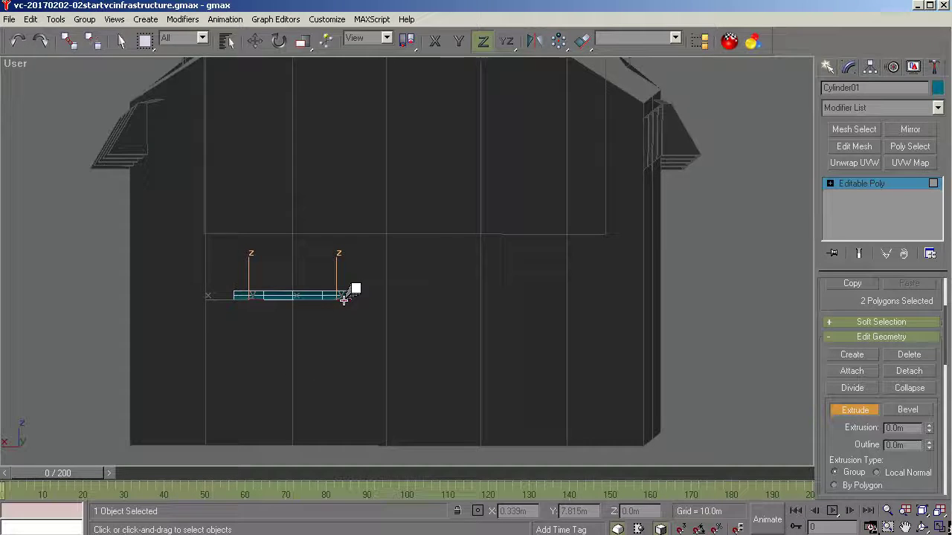
{"action": "left_click_drag", "start_coordinate": [342, 296], "coordinate": [351, 217]}
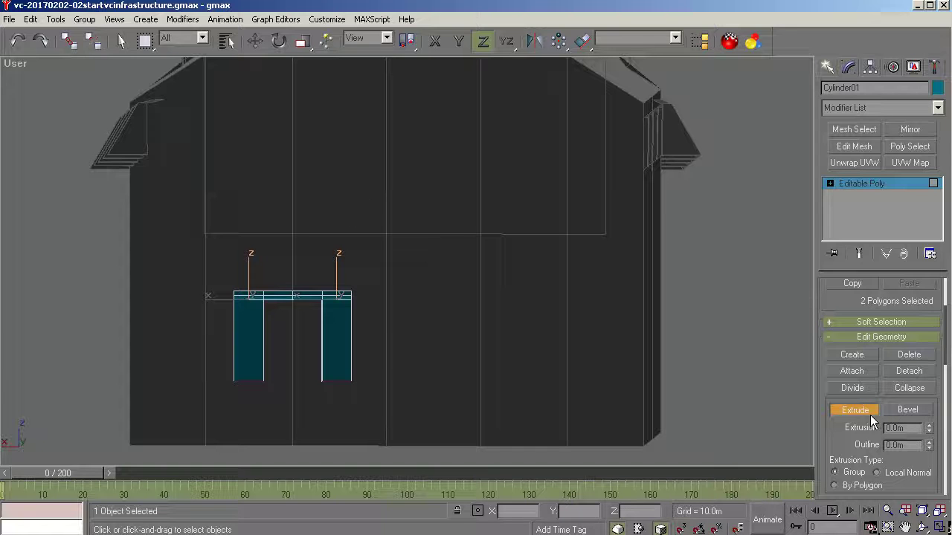
Switch to vertex editing of the two-legged frame and turn off Ignore Backfacing.
{"action": "key", "text": "w"}
{"action": "left_click", "coordinate": [829, 184]}
{"action": "left_click", "coordinate": [848, 197]}
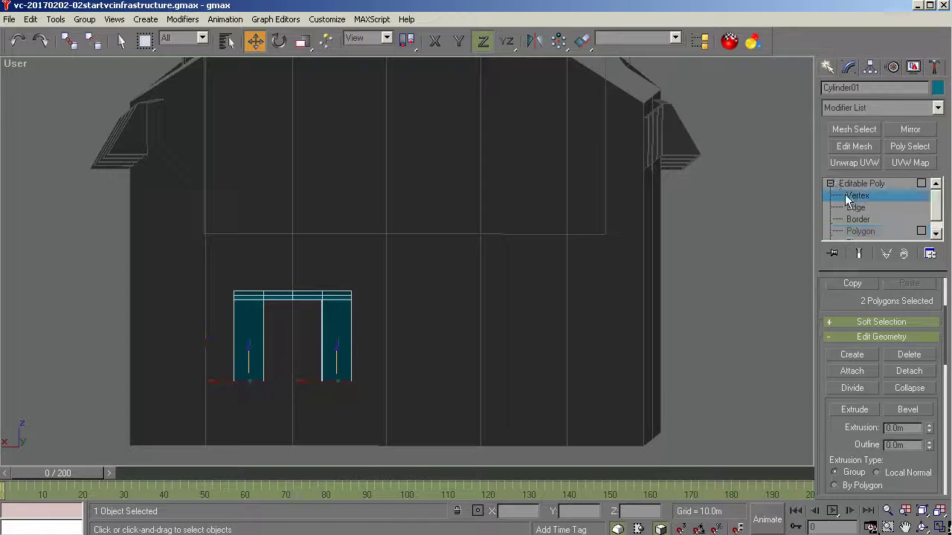
{"action": "key", "text": "ctrl+w"}
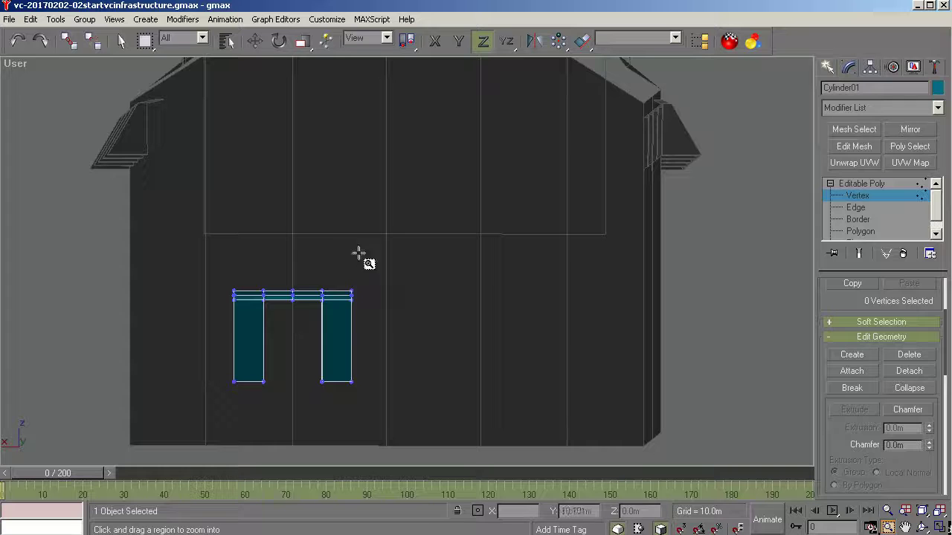
{"action": "left_click_drag", "start_coordinate": [378, 254], "coordinate": [155, 440]}
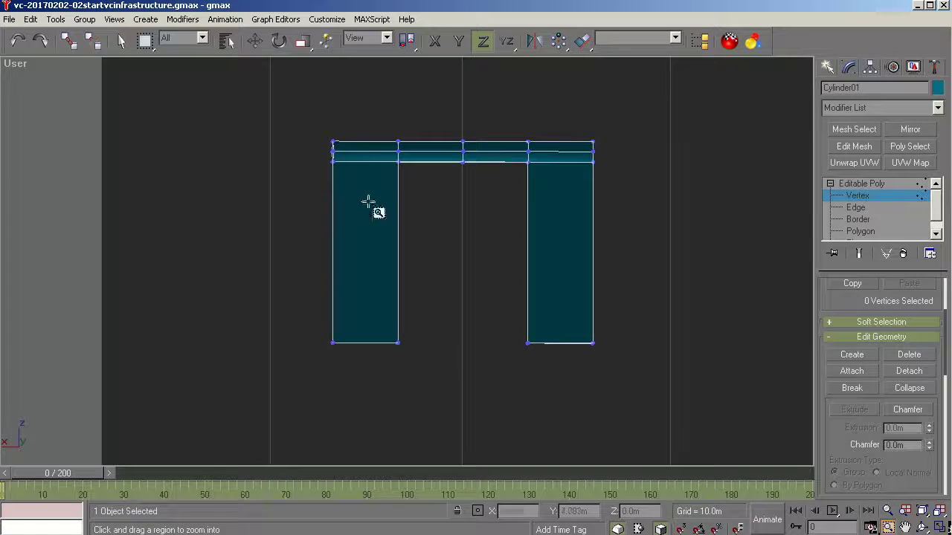
{"action": "left_click", "coordinate": [122, 43]}
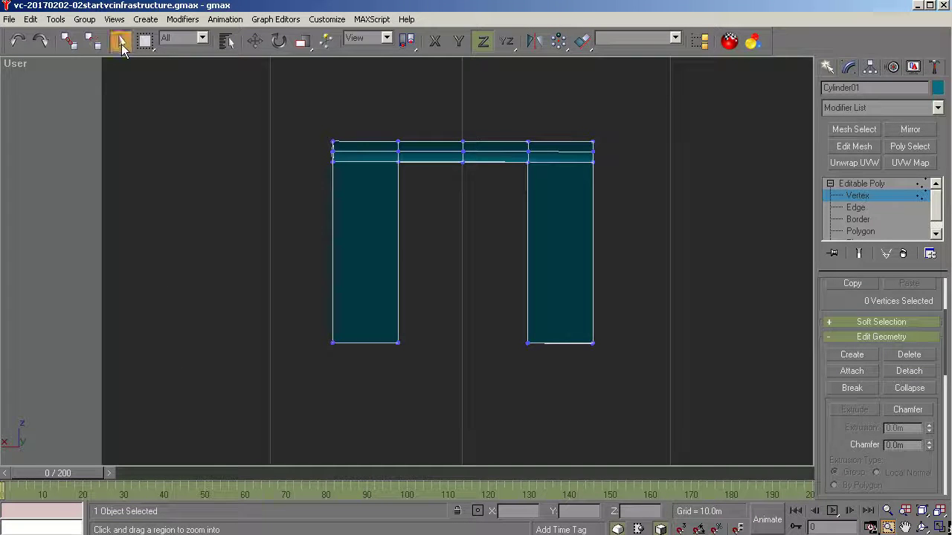
{"action": "left_click_drag", "start_coordinate": [365, 111], "coordinate": [413, 170]}
{"action": "left_click_drag", "start_coordinate": [439, 382], "coordinate": [439, 382]}
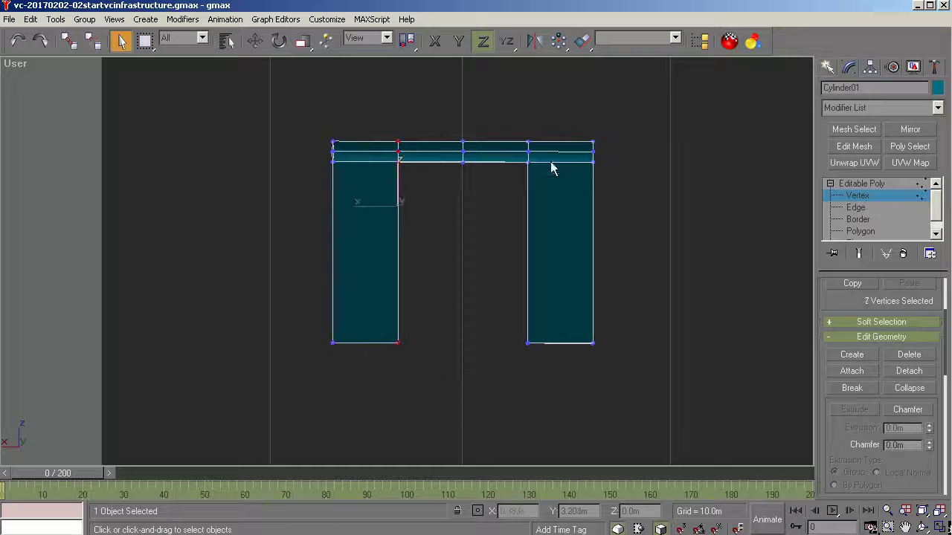
{"action": "left_click_drag", "start_coordinate": [548, 123], "coordinate": [506, 382], "text": "ctrl"}
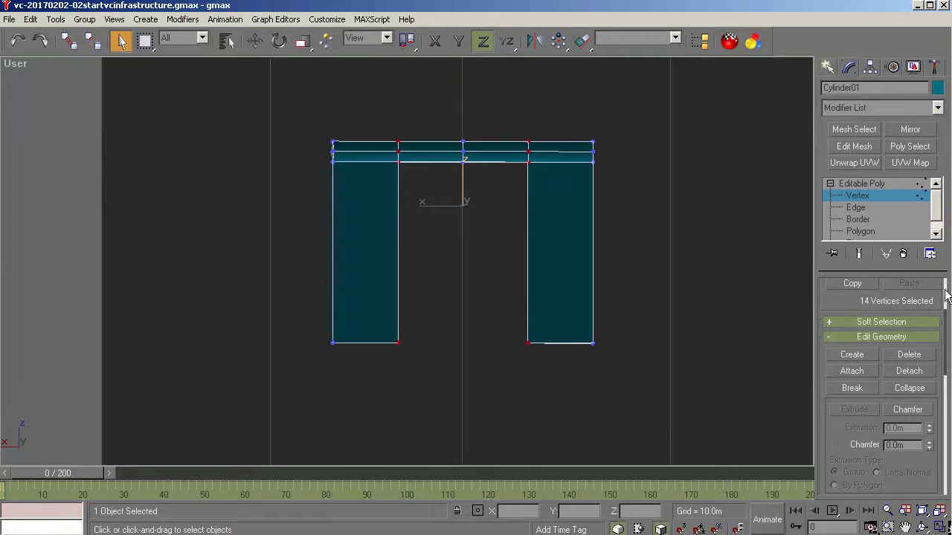
{"action": "scroll", "coordinate": [945, 296], "scroll_direction": "up", "scroll_amount": 3}
{"action": "left_click", "coordinate": [850, 343]}
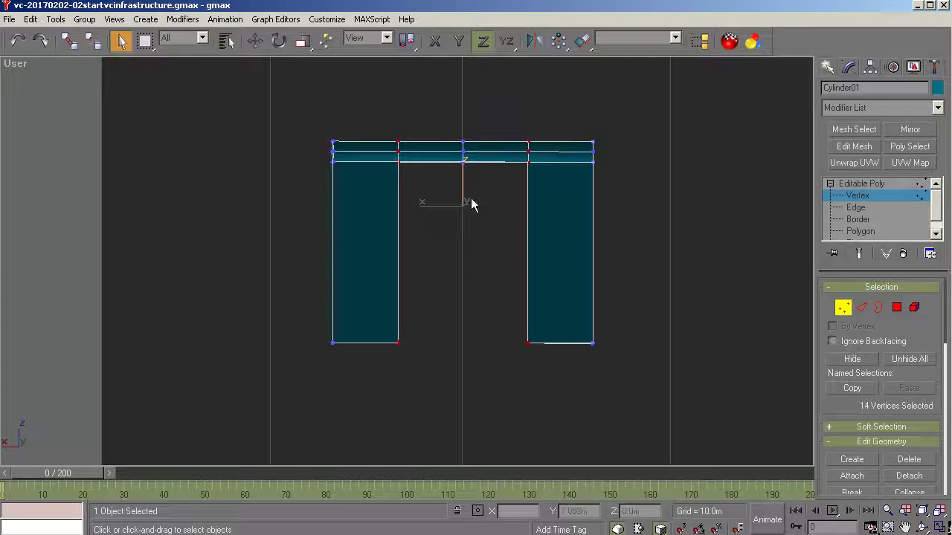
Select the inner vertex columns of both legs and scale them apart along X to roughly halve the legs' width.
{"action": "left_click_drag", "start_coordinate": [384, 130], "coordinate": [426, 363]}
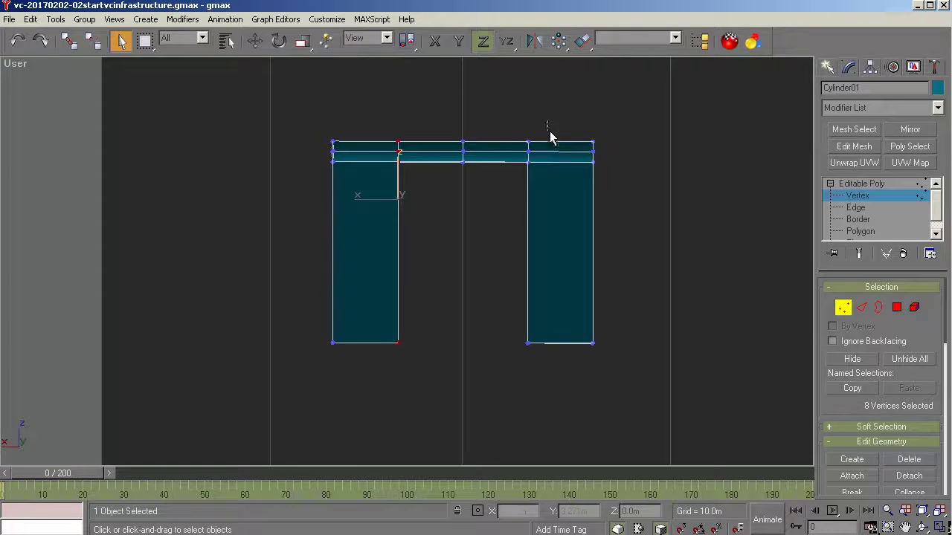
{"action": "left_click_drag", "start_coordinate": [547, 123], "coordinate": [499, 369], "text": "ctrl"}
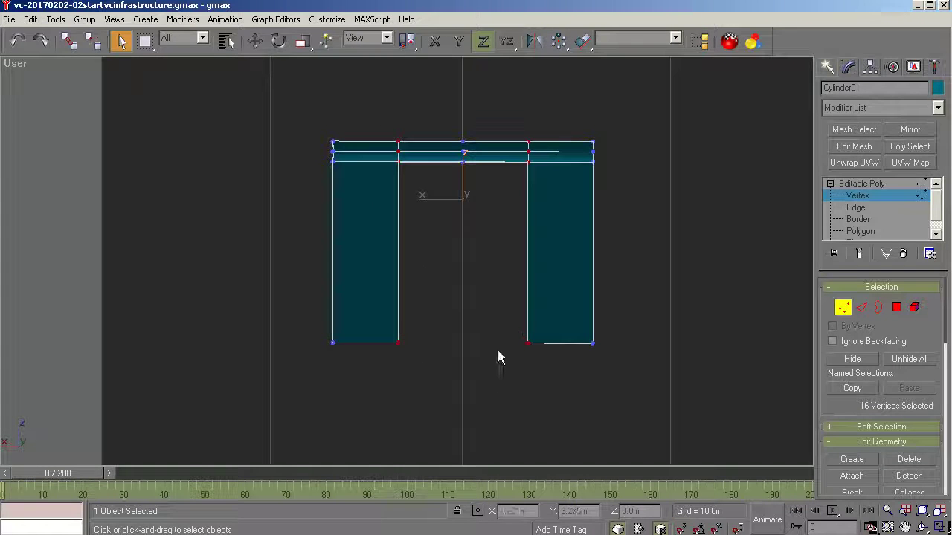
{"action": "left_click", "coordinate": [301, 42]}
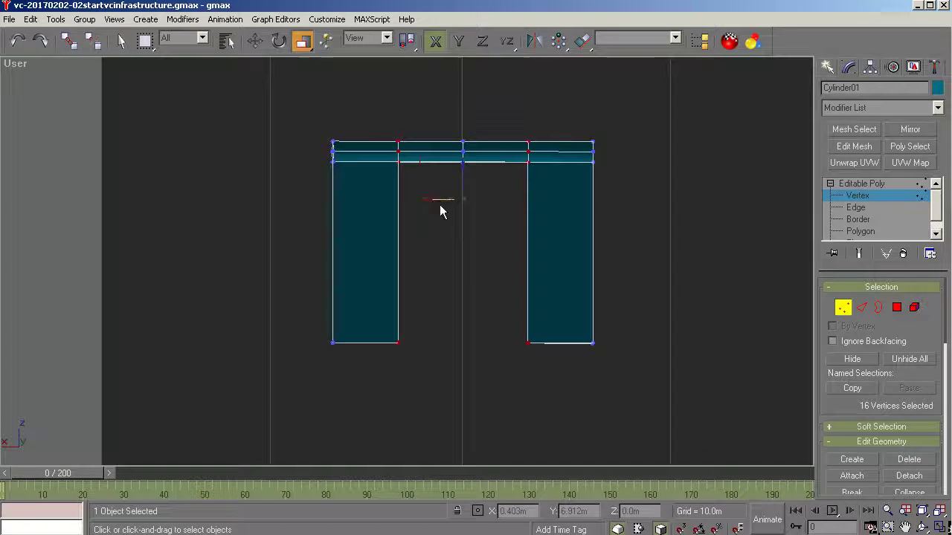
{"action": "left_click_drag", "start_coordinate": [437, 202], "coordinate": [452, 162]}
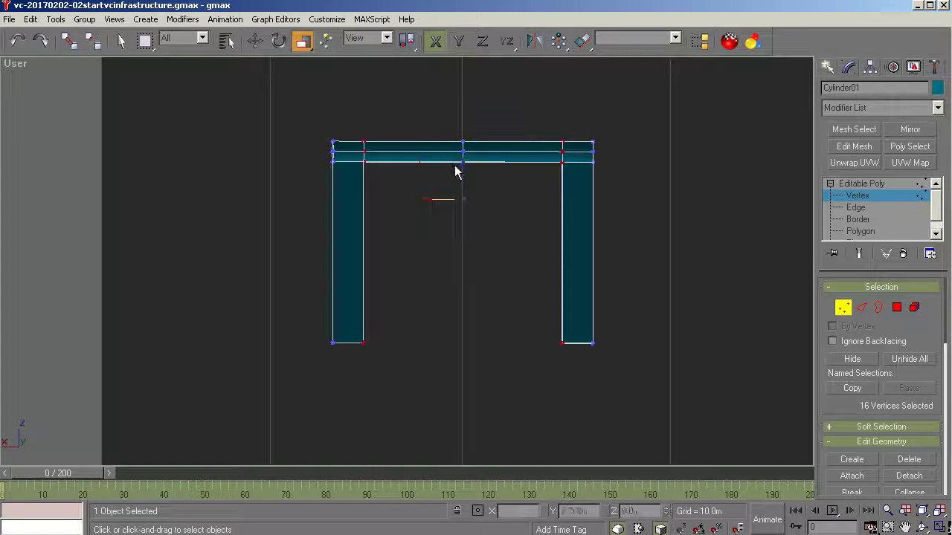
Select all vertices of the frame and scale them slightly narrower along X, ending vertex editing.
{"action": "left_click", "coordinate": [254, 42]}
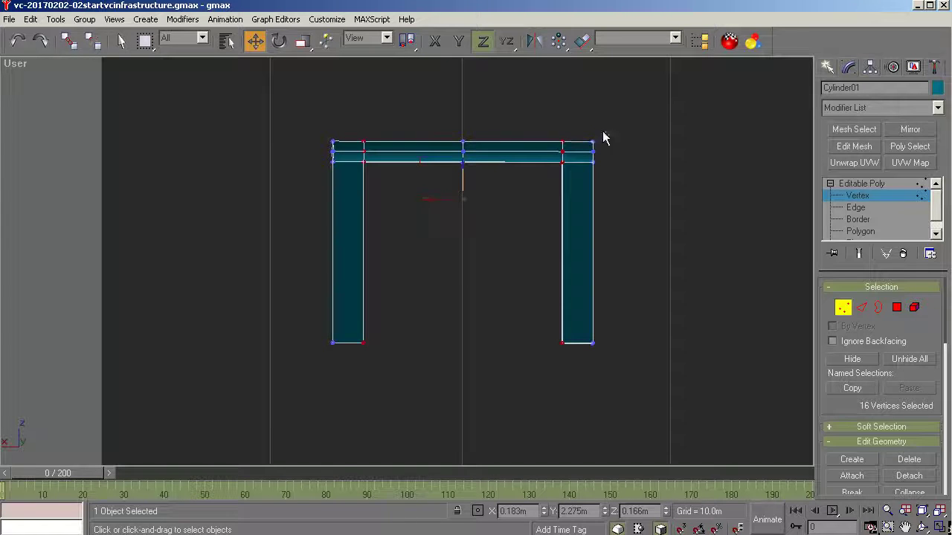
{"action": "left_click", "coordinate": [637, 129]}
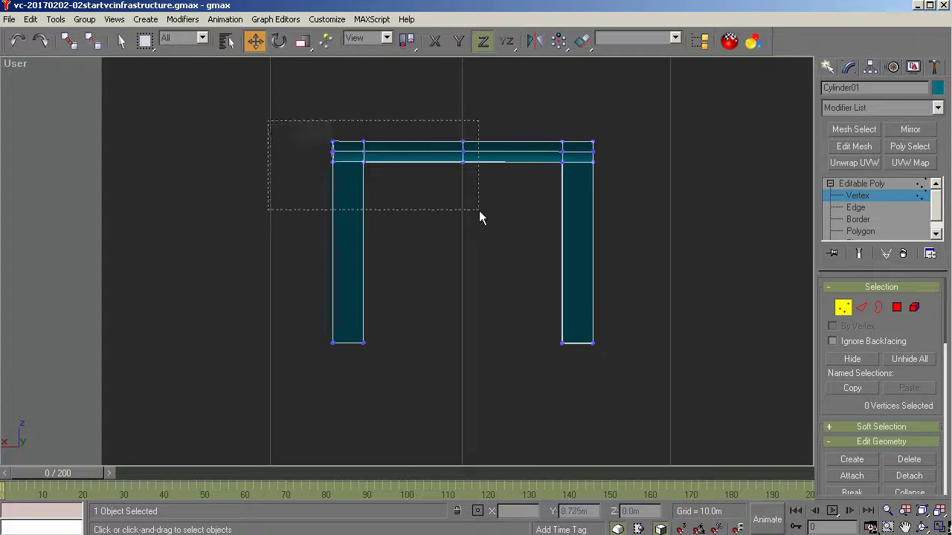
{"action": "left_click_drag", "start_coordinate": [479, 211], "coordinate": [633, 356]}
{"action": "left_click", "coordinate": [302, 41]}
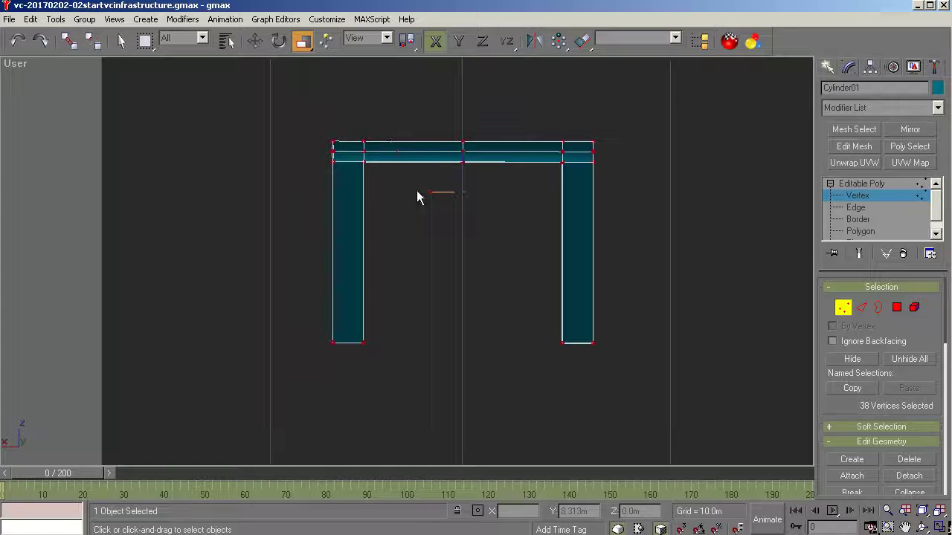
{"action": "left_click_drag", "start_coordinate": [433, 191], "coordinate": [434, 197]}
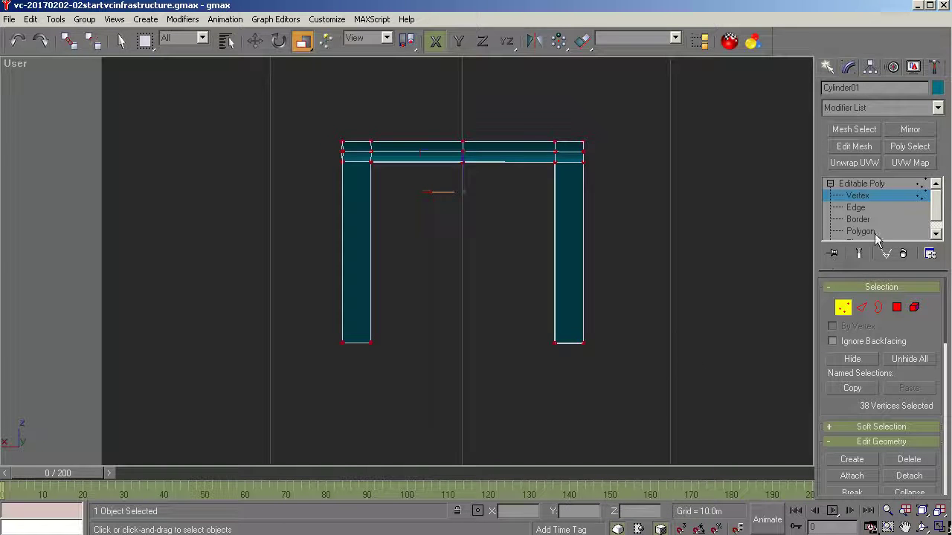
{"action": "left_click", "coordinate": [874, 182]}
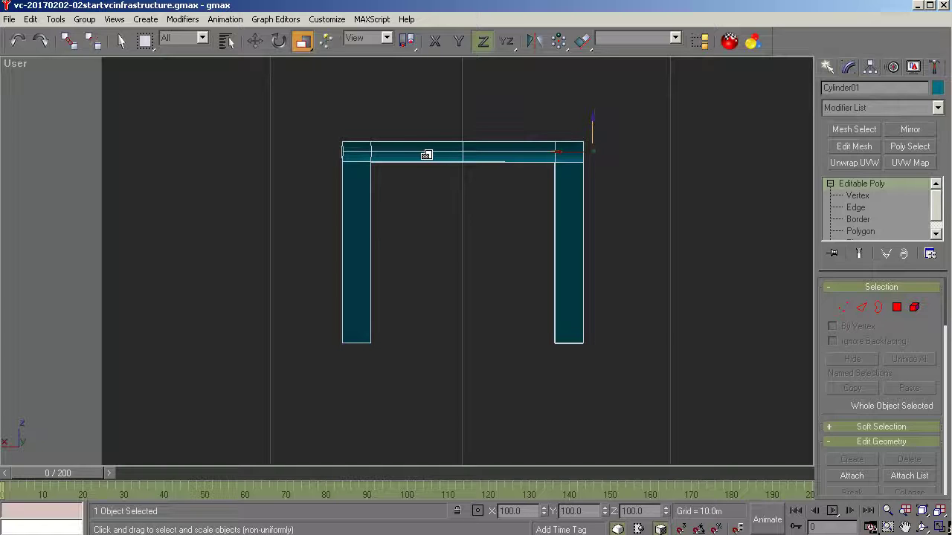
Rotate the whole frame 180° about the X axis so that its legs point upward.
{"action": "left_click", "coordinate": [277, 42]}
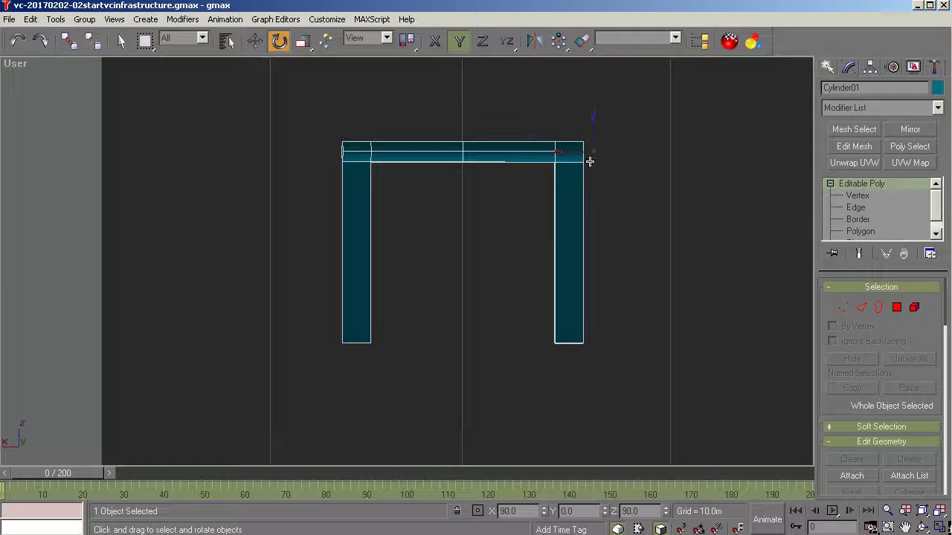
{"action": "left_click_drag", "start_coordinate": [569, 178], "coordinate": [736, 299]}
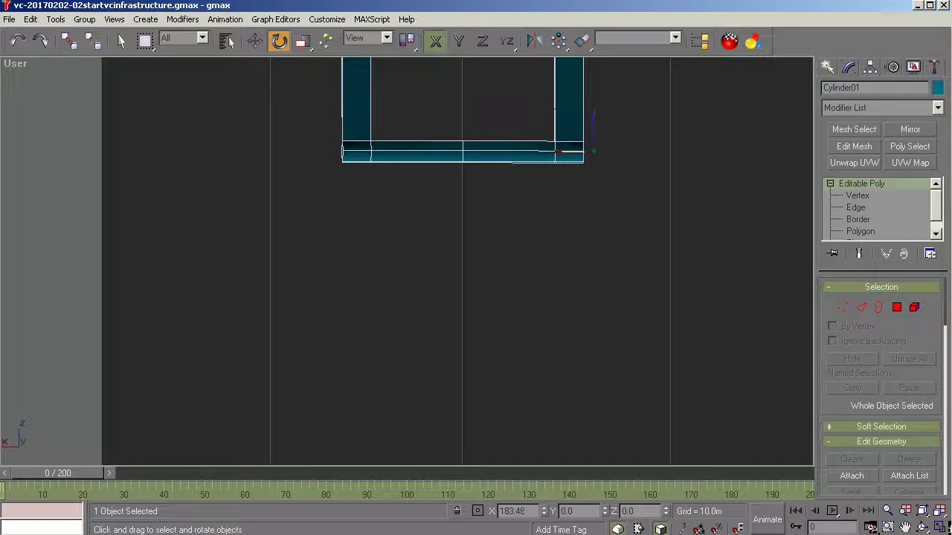
{"action": "left_click_drag", "start_coordinate": [796, 128], "coordinate": [736, 306]}
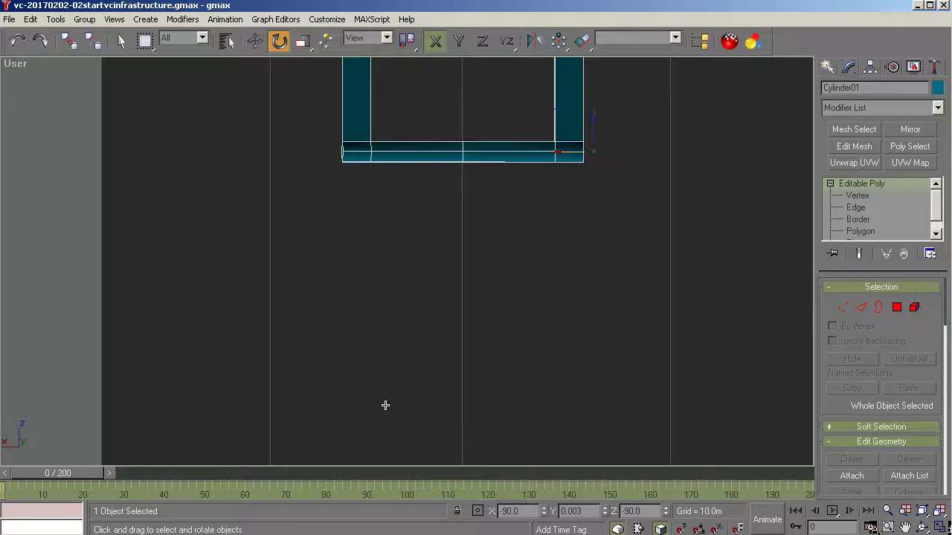
{"action": "scroll", "coordinate": [384, 407], "scroll_direction": "down", "scroll_amount": 2}
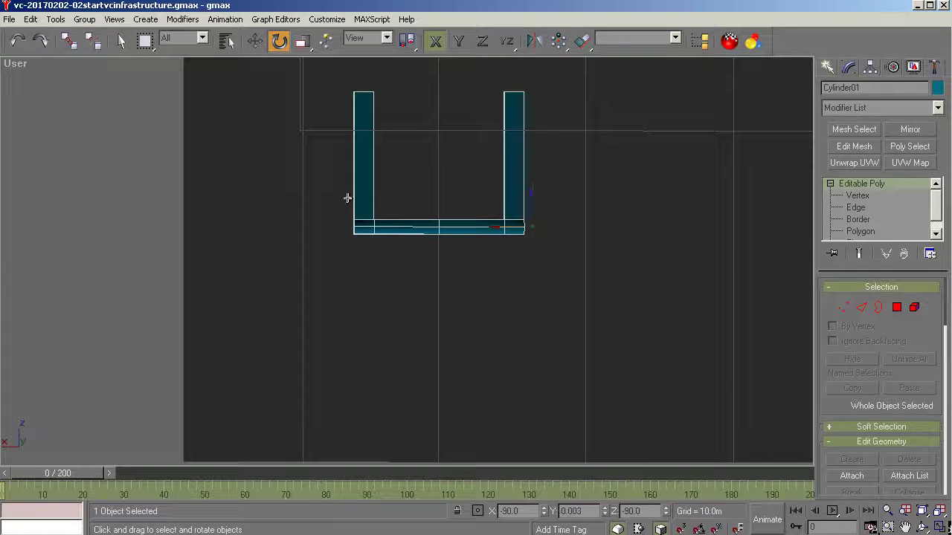
Center the frame's pivot to the object and align it to the world axes.
{"action": "left_click", "coordinate": [254, 45]}
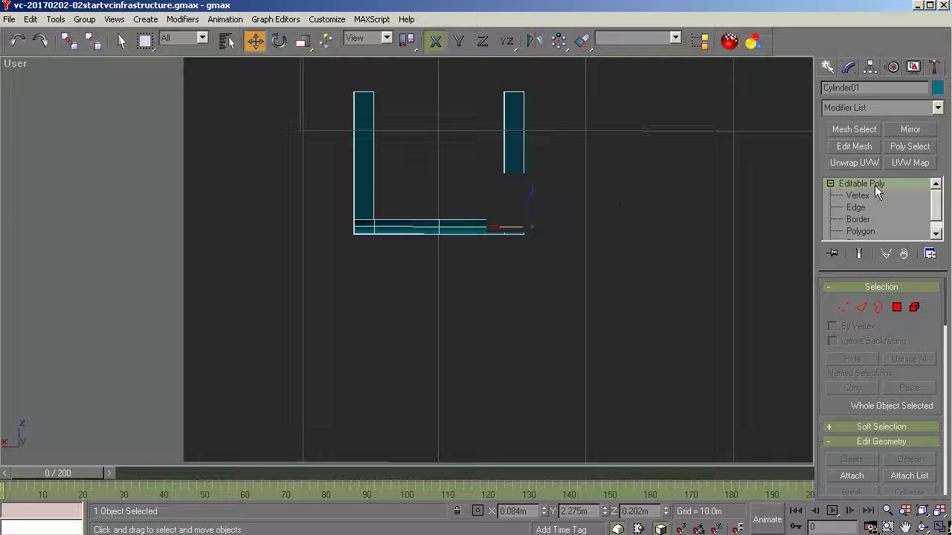
{"action": "left_click", "coordinate": [870, 67]}
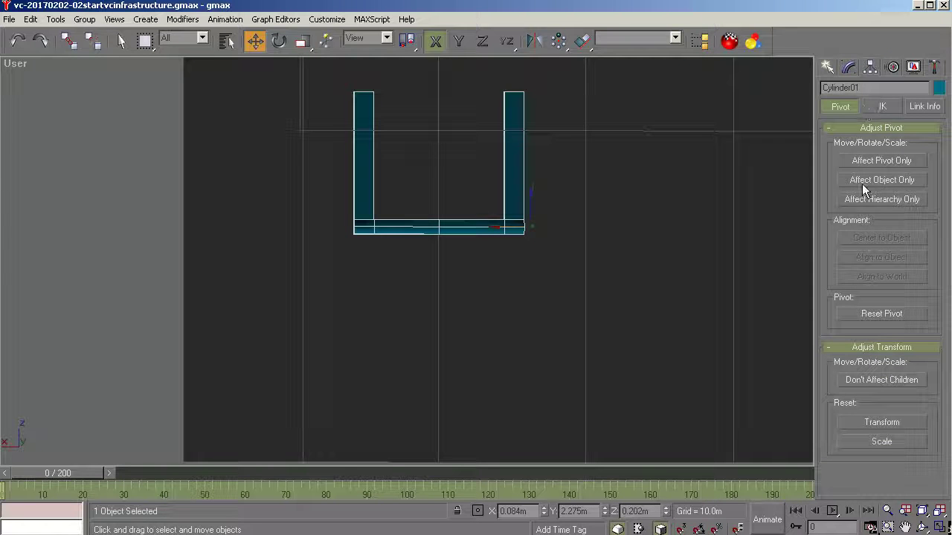
{"action": "left_click", "coordinate": [865, 160]}
{"action": "left_click", "coordinate": [864, 199]}
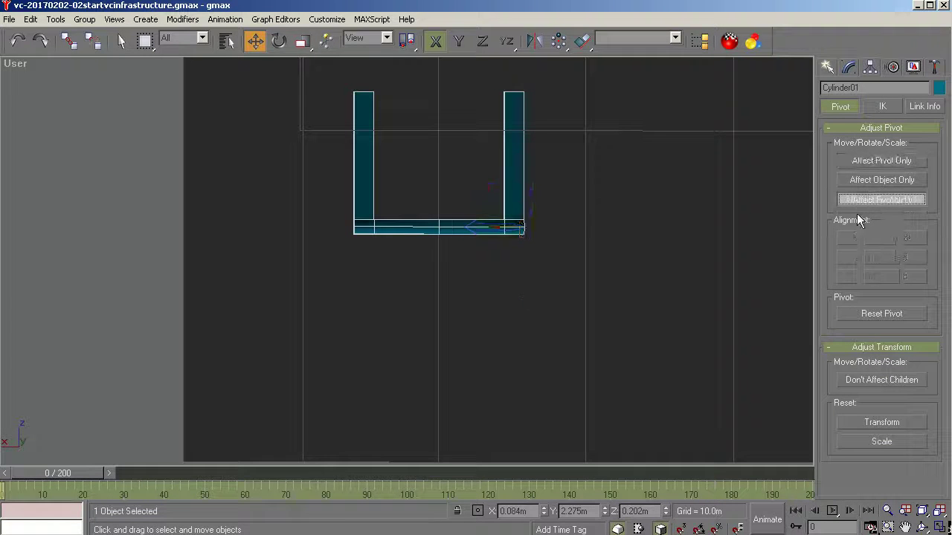
{"action": "left_click", "coordinate": [877, 442]}
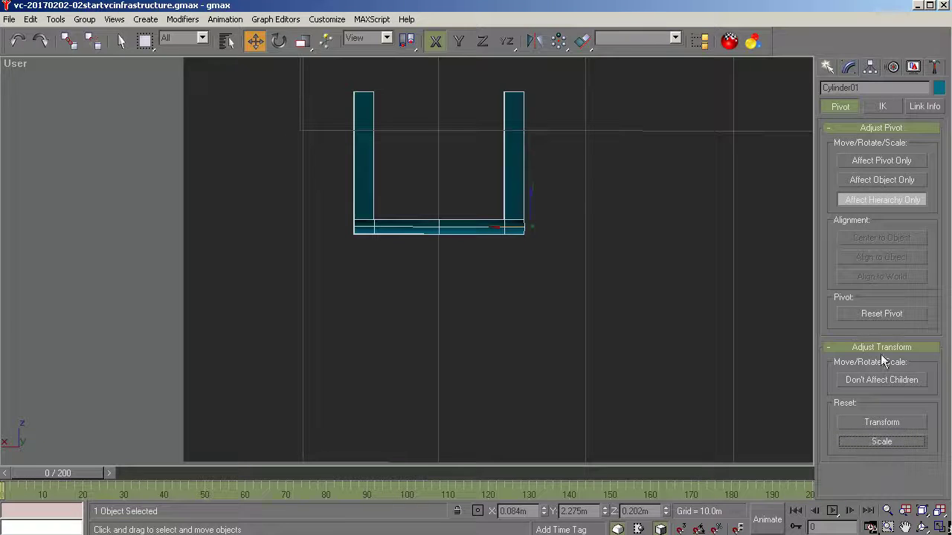
{"action": "left_click", "coordinate": [875, 163]}
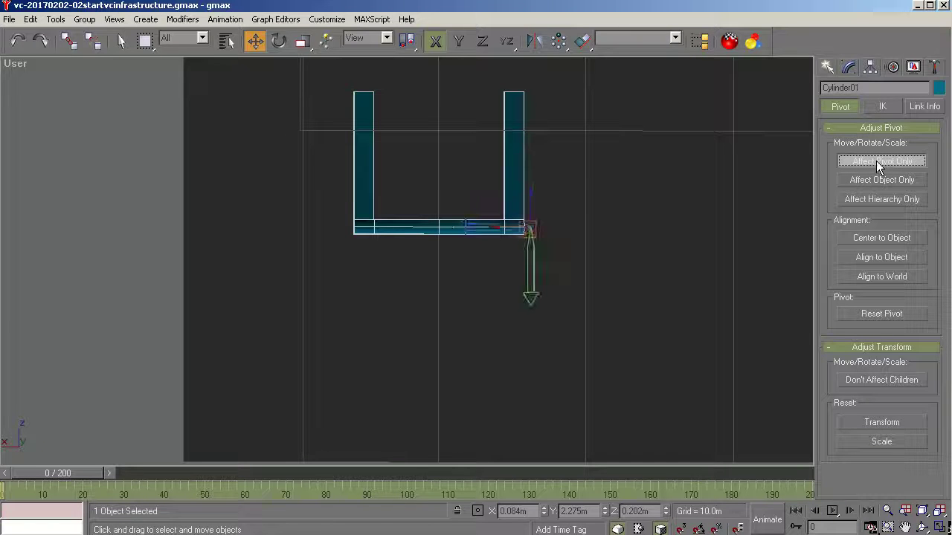
{"action": "left_click", "coordinate": [871, 237]}
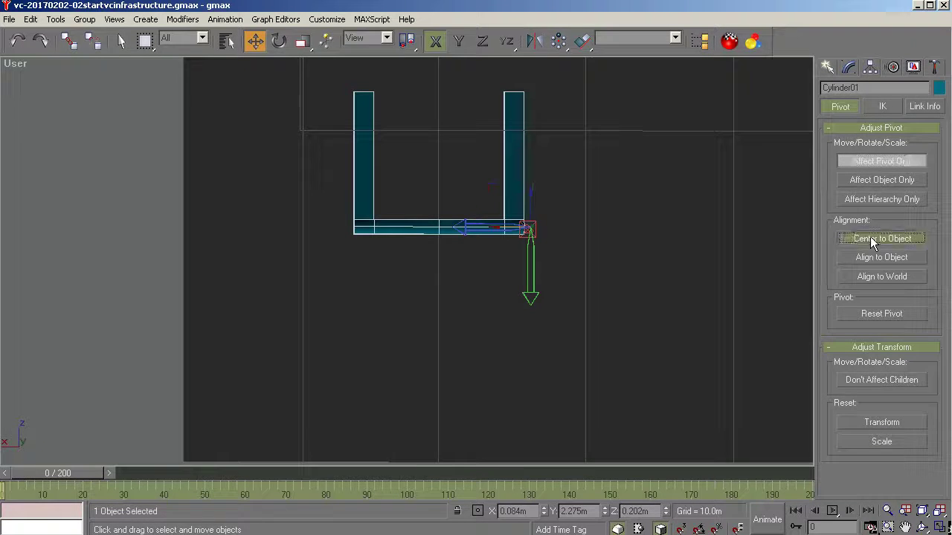
{"action": "left_click", "coordinate": [872, 279]}
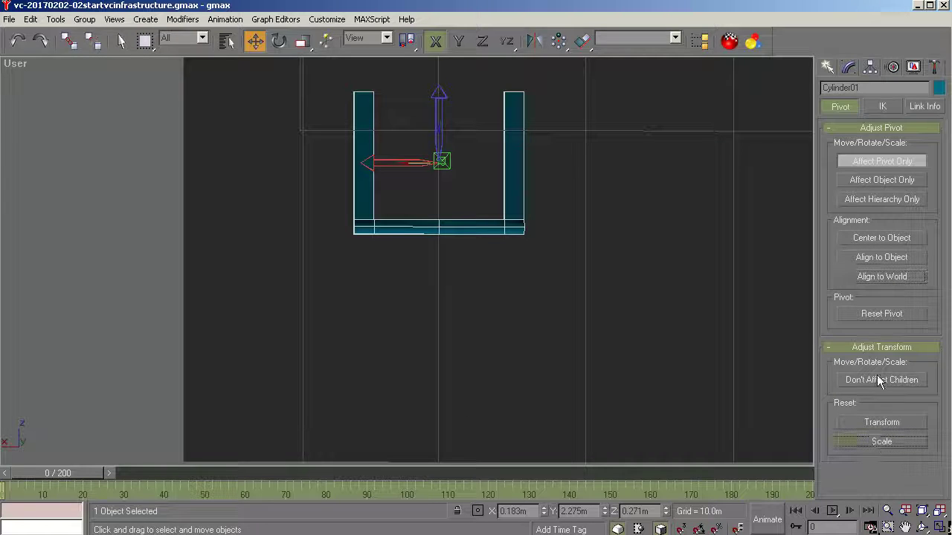
{"action": "left_click", "coordinate": [862, 161]}
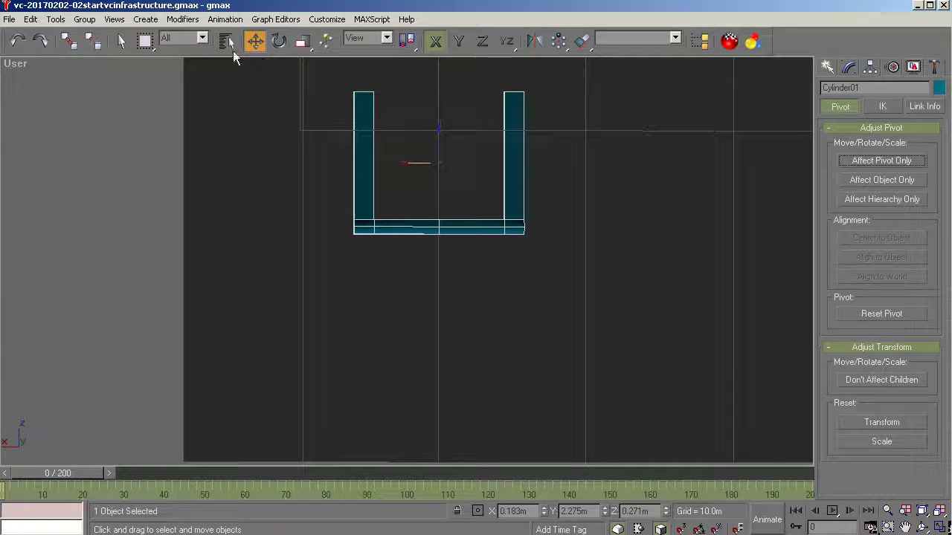
Move the frame down to Z 0.11 m and lengthen both legs by raising their upper end vertices to Z 0.22 m.
{"action": "left_click_drag", "start_coordinate": [440, 140], "coordinate": [443, 285]}
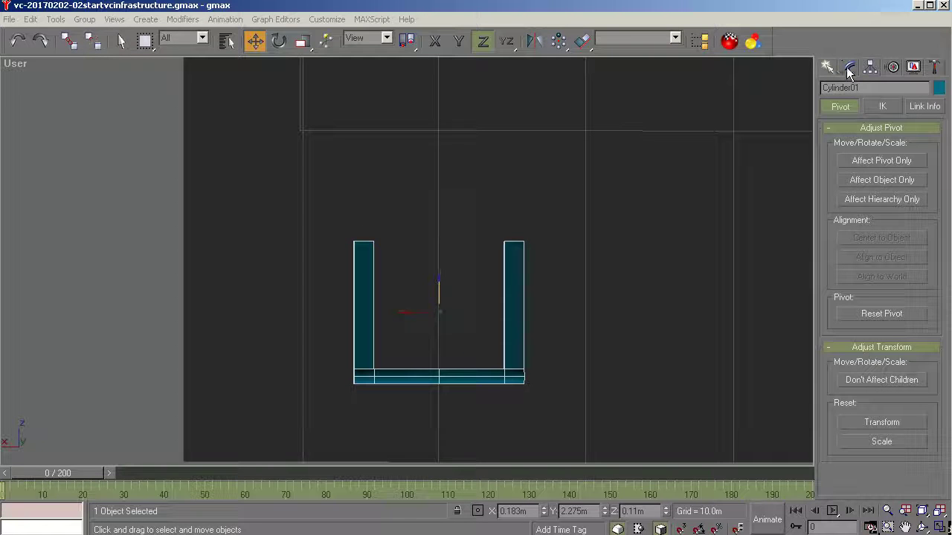
{"action": "left_click", "coordinate": [848, 67]}
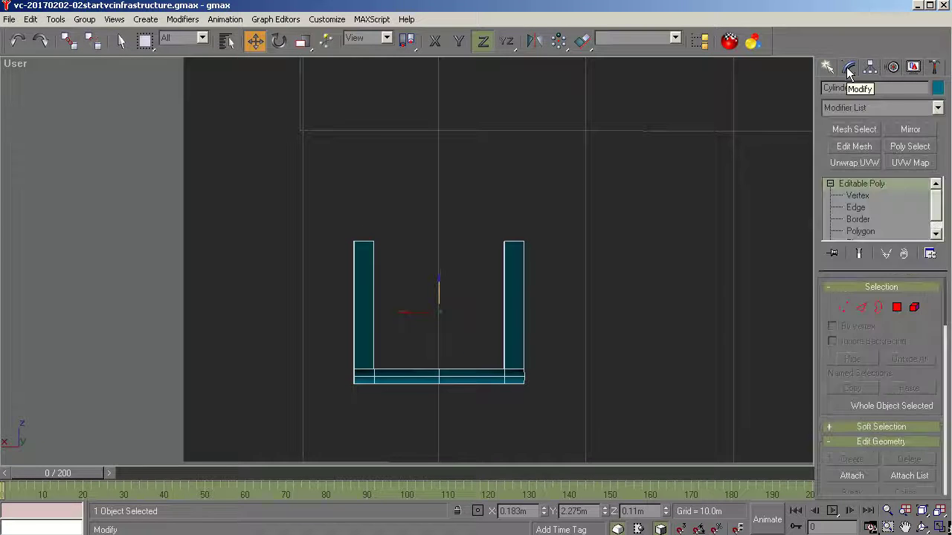
{"action": "left_click", "coordinate": [858, 196]}
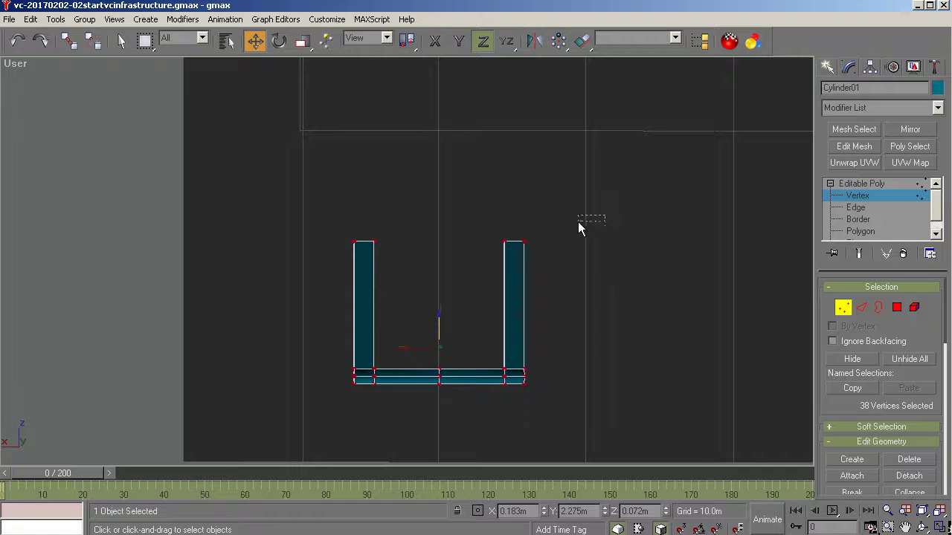
{"action": "left_click_drag", "start_coordinate": [577, 222], "coordinate": [255, 275]}
{"action": "mouse_move", "coordinate": [437, 210]}
{"action": "left_mouse_down"}
{"action": "mouse_move", "coordinate": [436, 171]}
{"action": "mouse_move", "coordinate": [436, 195]}
{"action": "left_mouse_up"}
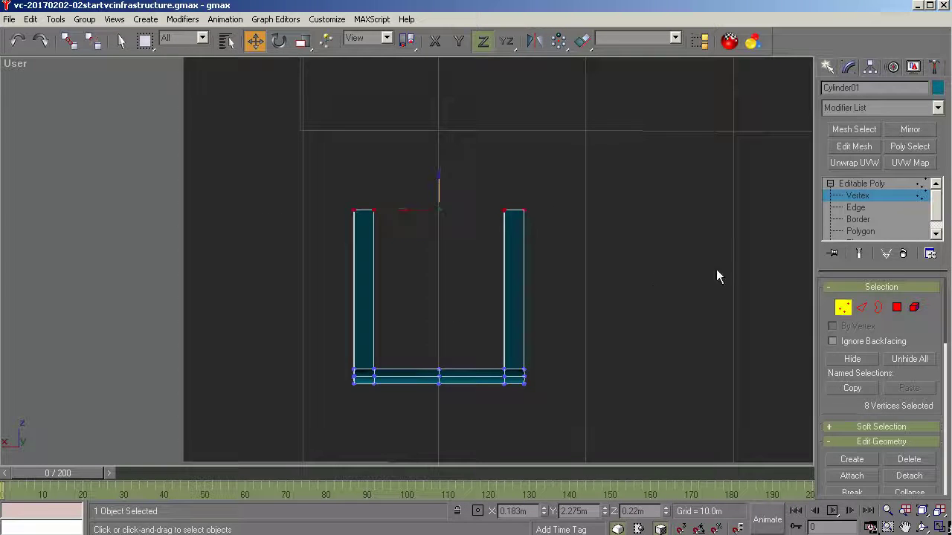
Clone the polygons of the frame's lower crossbar to a separate object named Object01, ending polygon editing.
{"action": "left_click", "coordinate": [896, 308]}
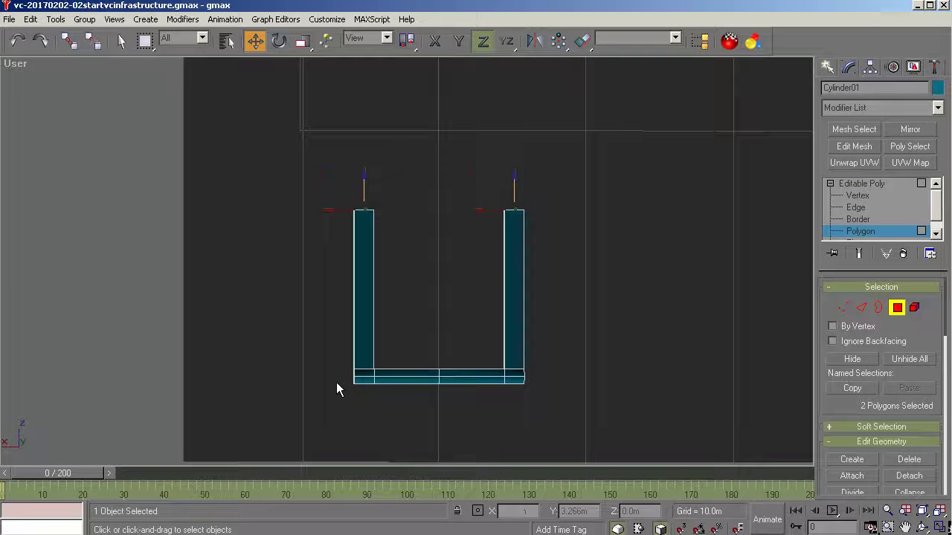
{"action": "left_click_drag", "start_coordinate": [403, 379], "coordinate": [576, 412]}
{"action": "left_click_drag", "start_coordinate": [553, 165], "coordinate": [261, 345], "text": "alt"}
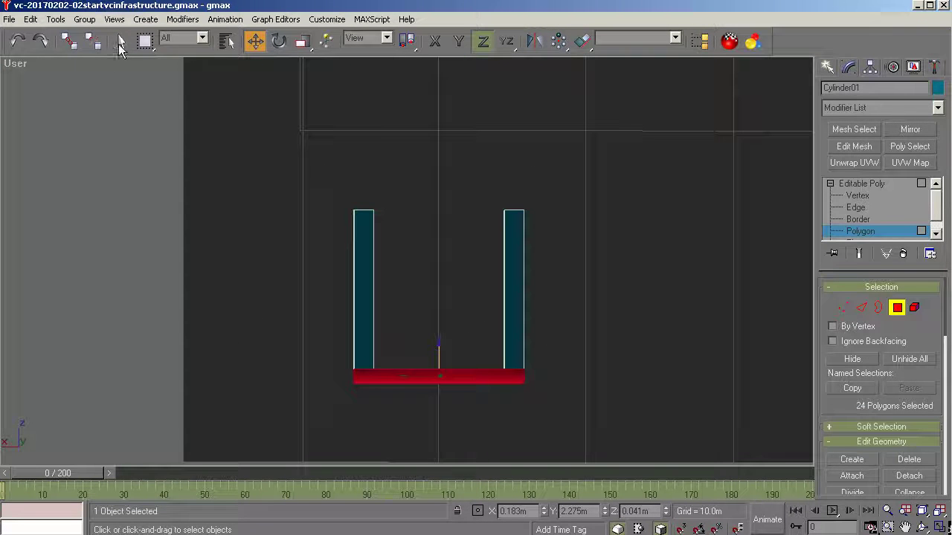
{"action": "left_click", "coordinate": [442, 347], "text": "shift"}
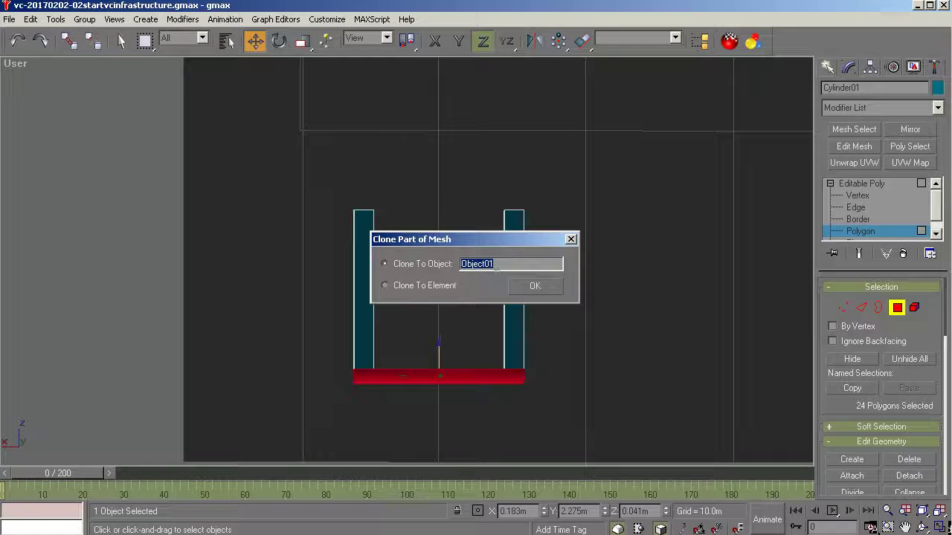
{"action": "left_click", "coordinate": [533, 289]}
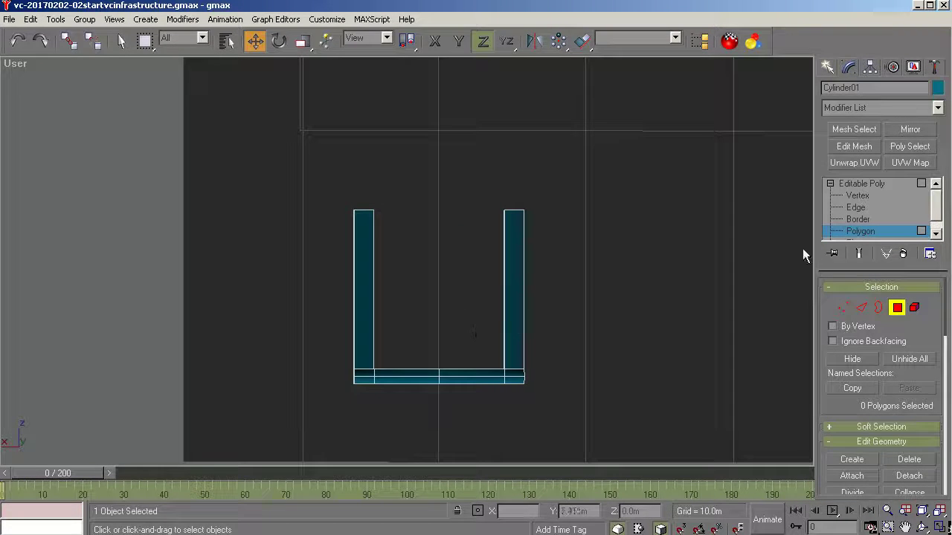
{"action": "left_click", "coordinate": [863, 183]}
Select Object01 and move it up about 0.198 m along Z, just above the ends of the legs.
{"action": "left_click", "coordinate": [227, 47]}
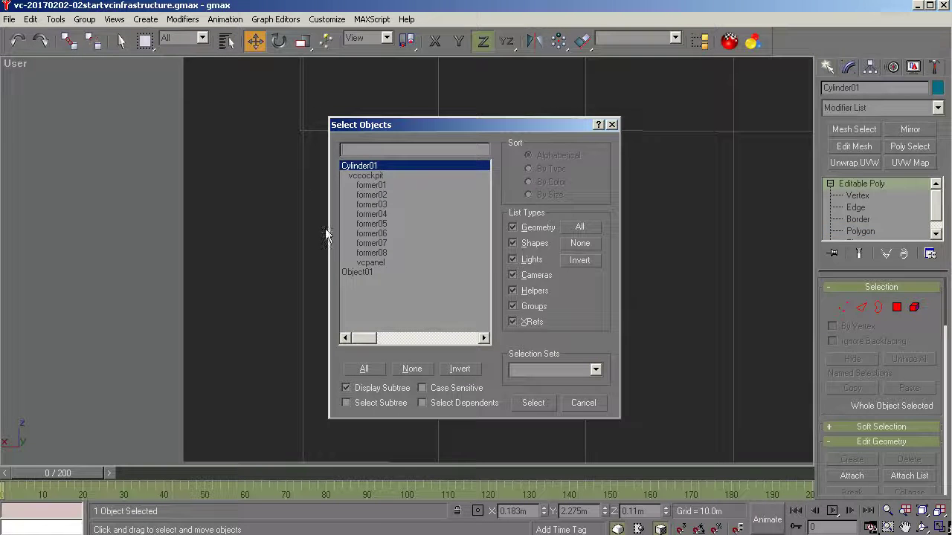
{"action": "left_click", "coordinate": [350, 272]}
{"action": "left_click", "coordinate": [532, 403]}
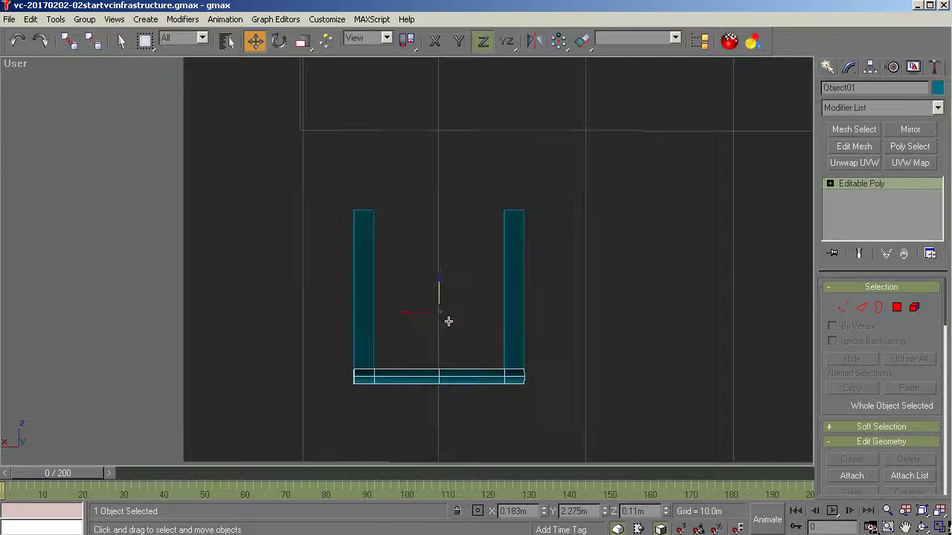
{"action": "left_click_drag", "start_coordinate": [440, 288], "coordinate": [442, 105]}
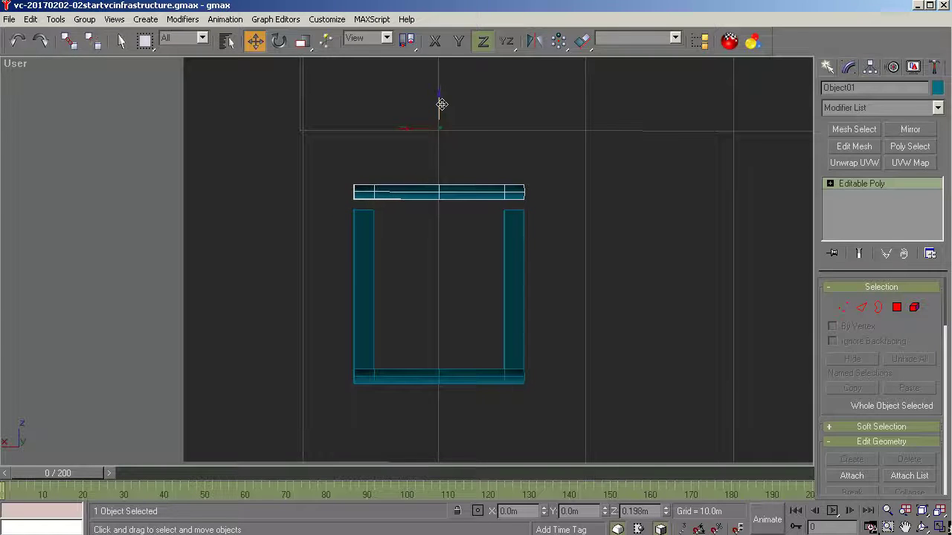
Cap the two open borders on the upper side of the copied crossbar, one near each end.
{"action": "left_click", "coordinate": [896, 307]}
{"action": "left_click", "coordinate": [562, 170]}
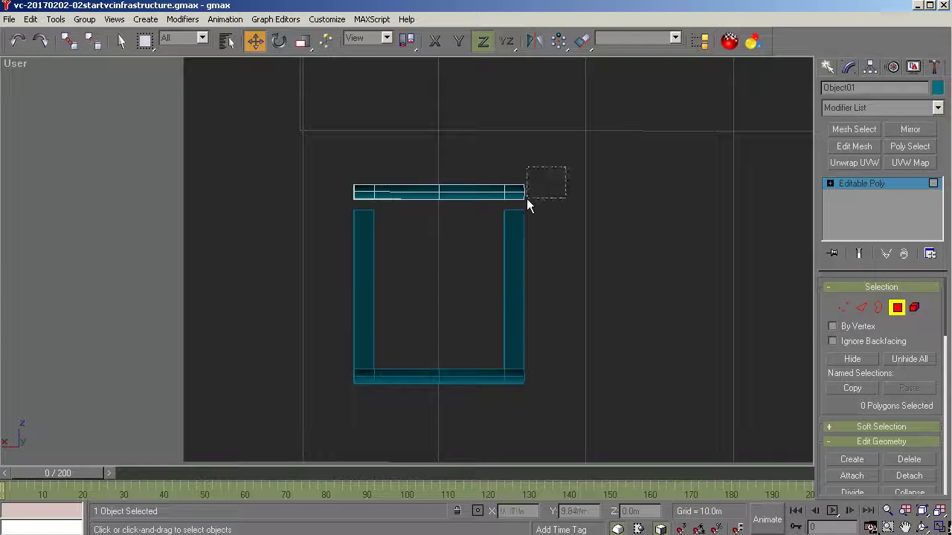
{"action": "left_click_drag", "start_coordinate": [527, 199], "coordinate": [524, 197]}
{"action": "left_click", "coordinate": [920, 528]}
{"action": "left_click_drag", "start_coordinate": [427, 194], "coordinate": [263, 236]}
{"action": "scroll", "coordinate": [458, 159], "scroll_direction": "up", "scroll_amount": 5}
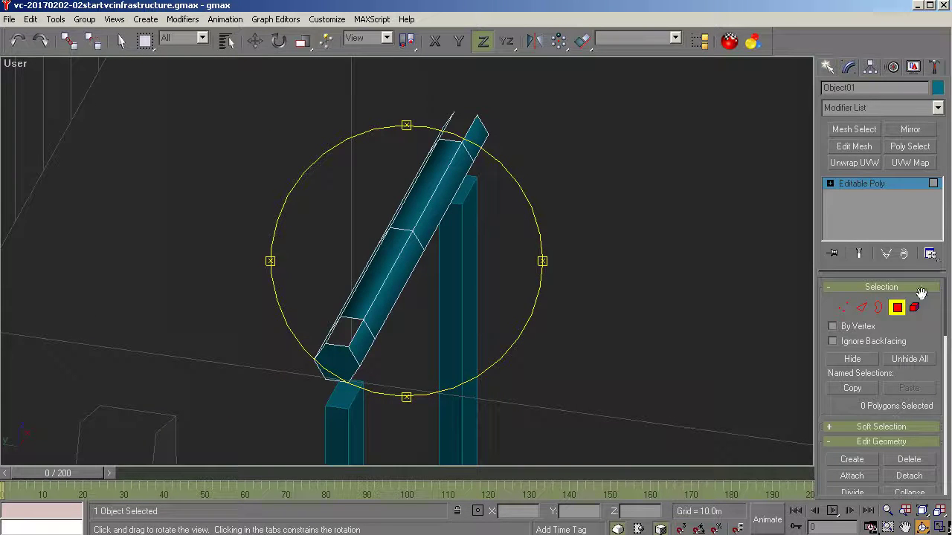
{"action": "left_click", "coordinate": [878, 307]}
{"action": "key", "text": "w"}
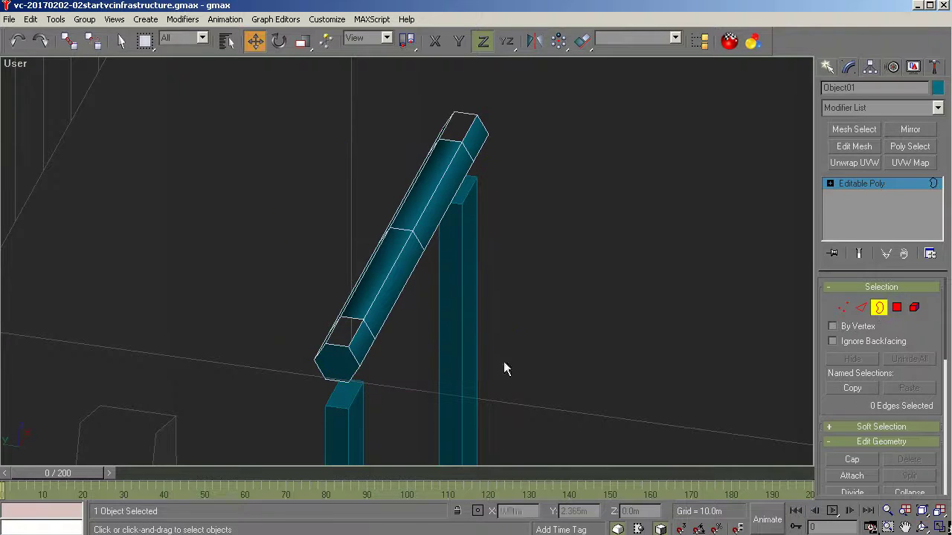
{"action": "left_click", "coordinate": [359, 331]}
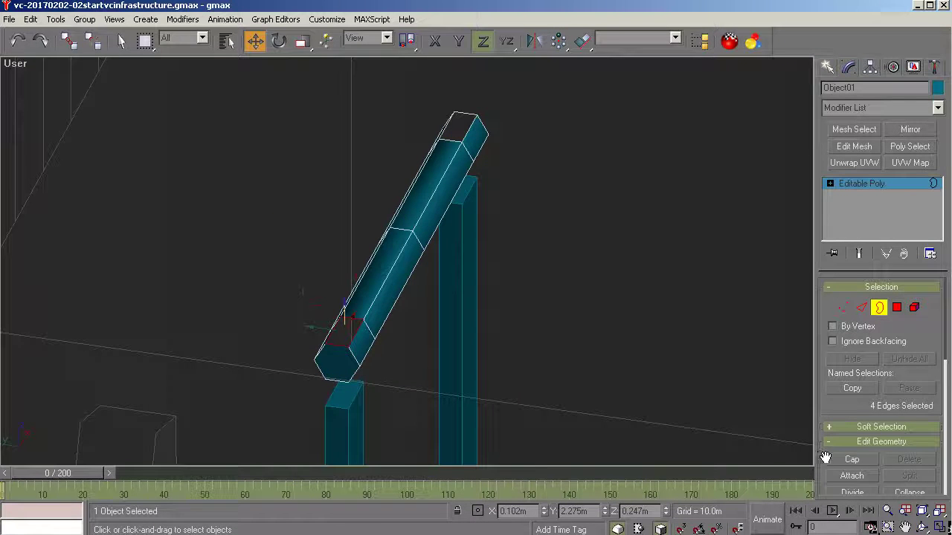
{"action": "left_click", "coordinate": [852, 459]}
{"action": "left_click", "coordinate": [473, 123]}
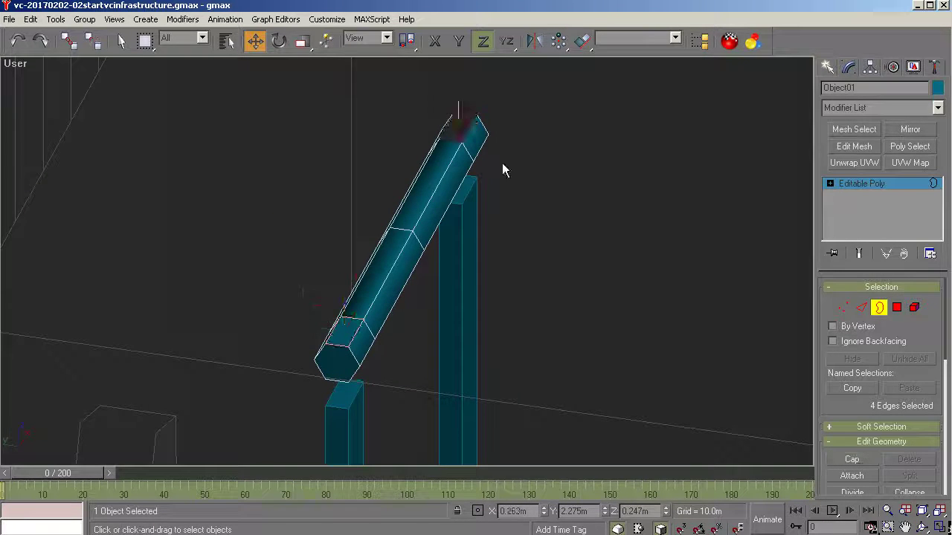
{"action": "left_click", "coordinate": [854, 460]}
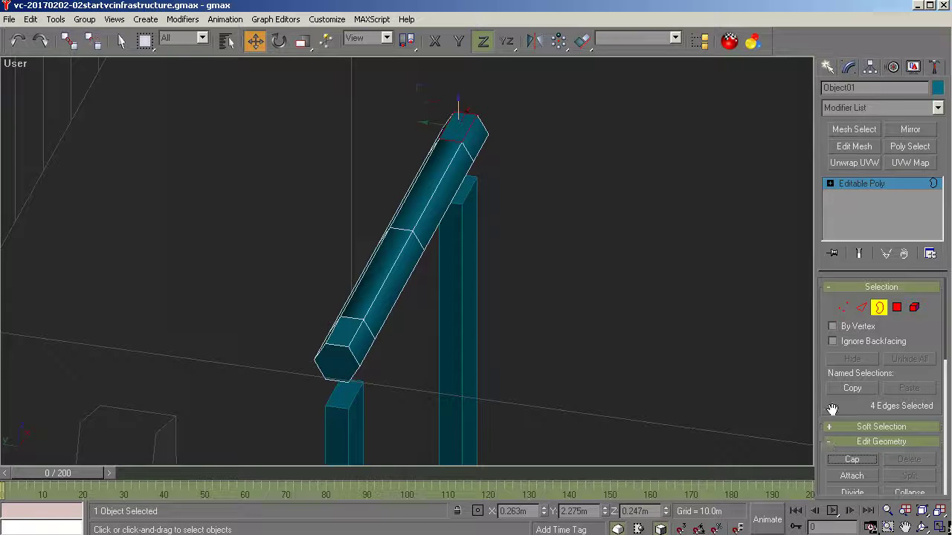
Extrude all polygons of both end segments of the upper crossbar outward, using the Local Normal extrusion type.
{"action": "left_click", "coordinate": [896, 309]}
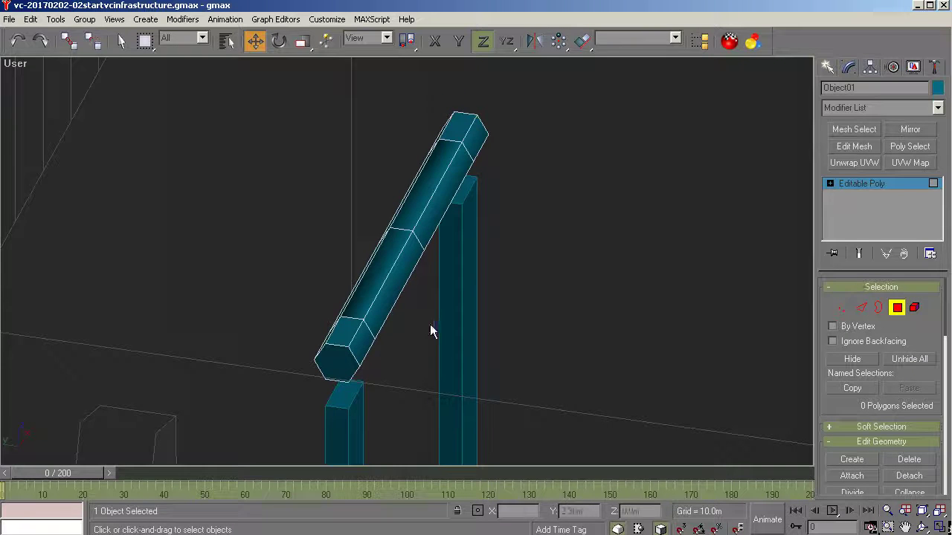
{"action": "left_click", "coordinate": [339, 336]}
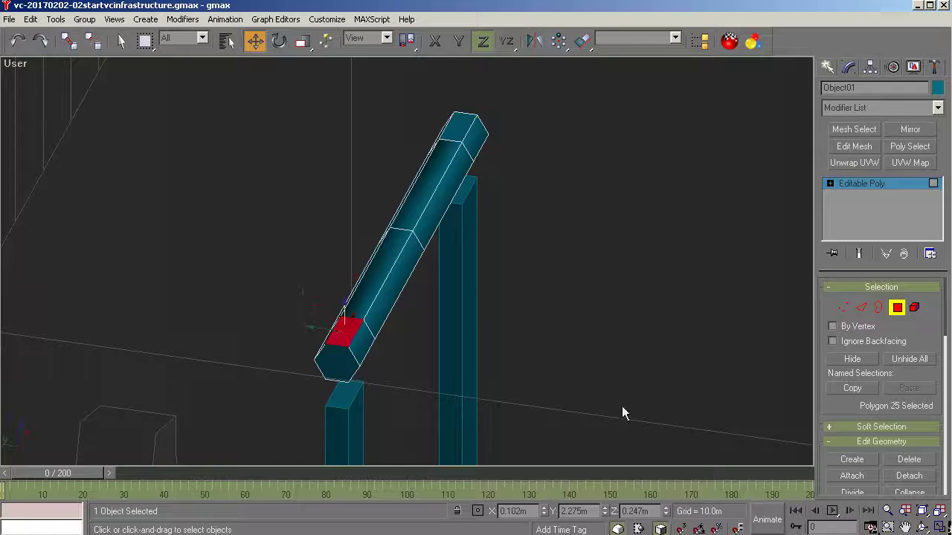
{"action": "key", "text": "r"}
{"action": "middle_click_drag", "start_coordinate": [632, 338], "coordinate": [480, 264]}
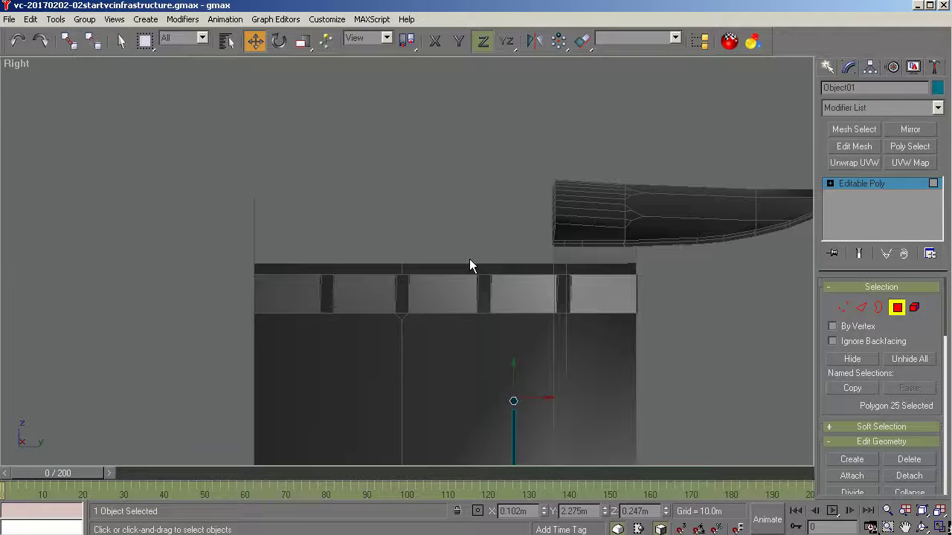
{"action": "key", "text": "f"}
{"action": "scroll", "coordinate": [470, 259], "scroll_direction": "up", "scroll_amount": 3}
{"action": "scroll", "coordinate": [348, 204], "scroll_direction": "down", "scroll_amount": 3}
{"action": "scroll", "coordinate": [268, 260], "scroll_direction": "down", "scroll_amount": 2}
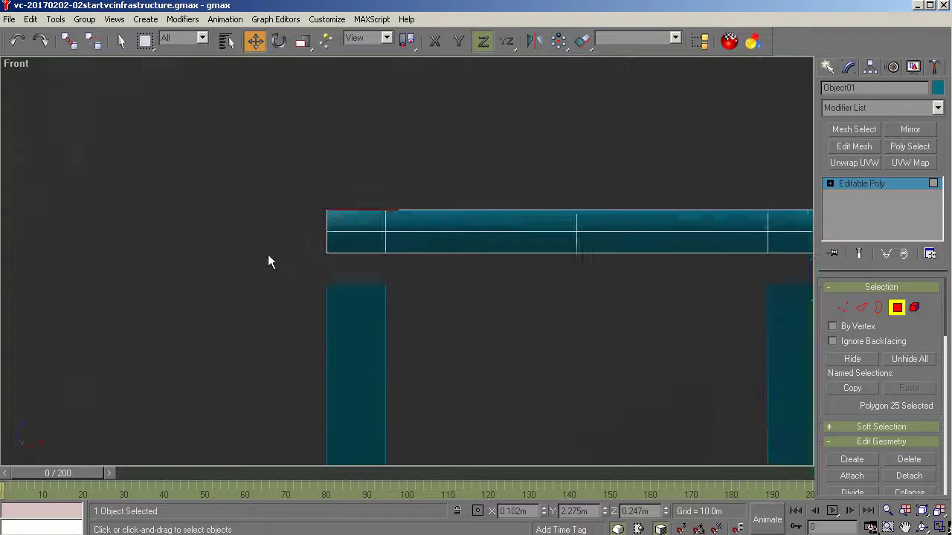
{"action": "scroll", "coordinate": [269, 260], "scroll_direction": "down", "scroll_amount": 3}
{"action": "left_click_drag", "start_coordinate": [296, 243], "coordinate": [312, 259]}
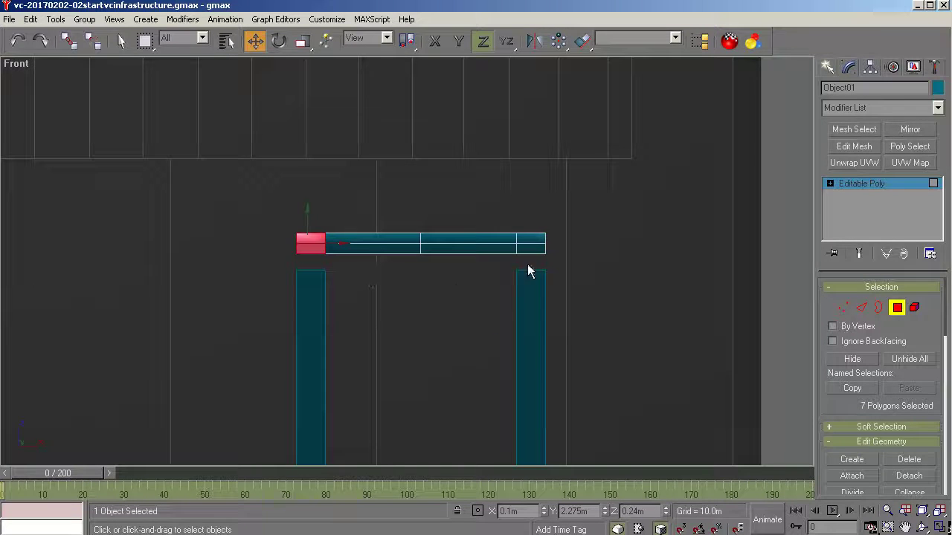
{"action": "left_click", "coordinate": [313, 212]}
{"action": "left_click_drag", "start_coordinate": [304, 225], "coordinate": [318, 266]}
{"action": "left_click_drag", "start_coordinate": [525, 219], "coordinate": [543, 272], "text": "ctrl"}
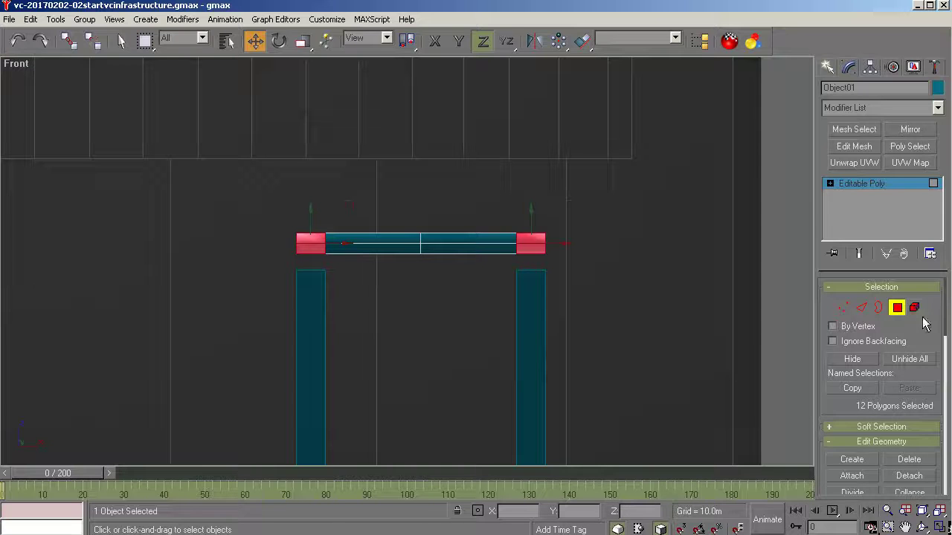
{"action": "scroll", "coordinate": [946, 334], "scroll_direction": "down", "scroll_amount": 5}
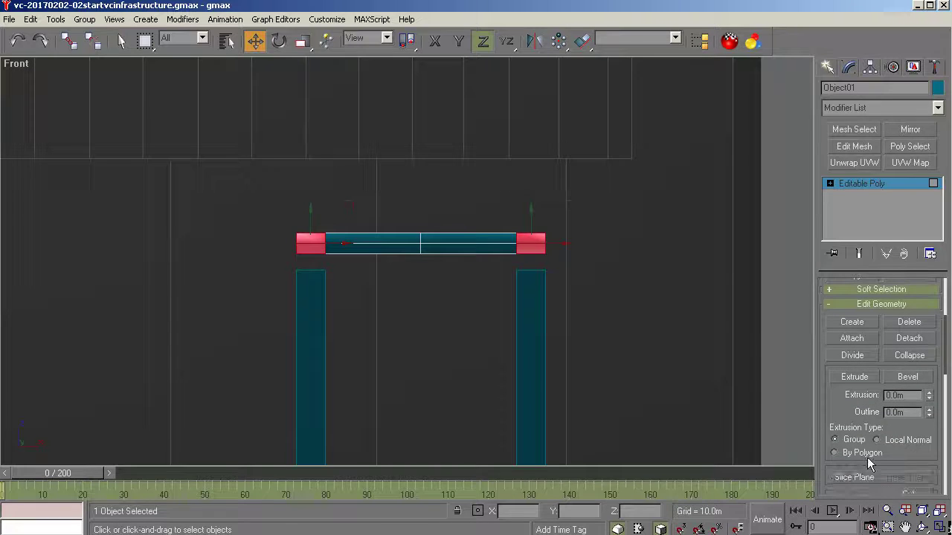
{"action": "left_click", "coordinate": [854, 376]}
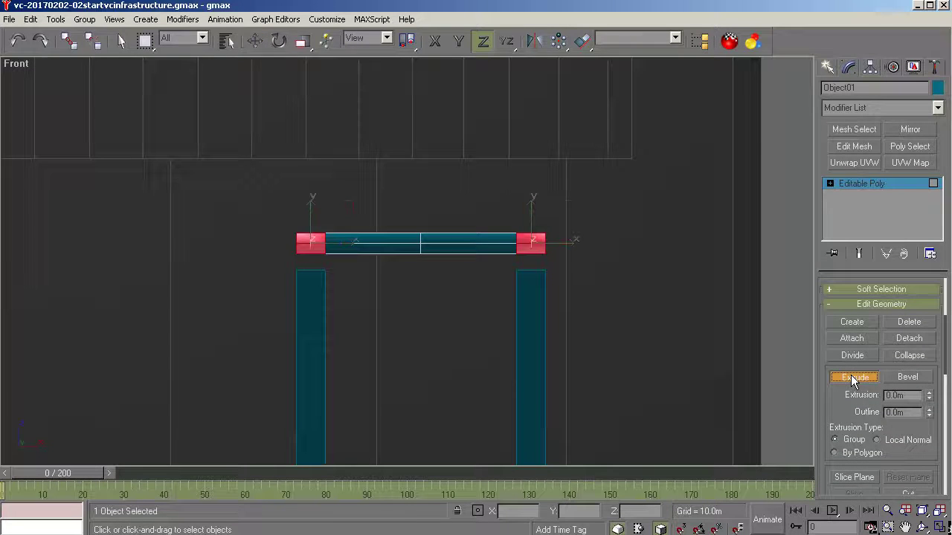
{"action": "left_click", "coordinate": [876, 440]}
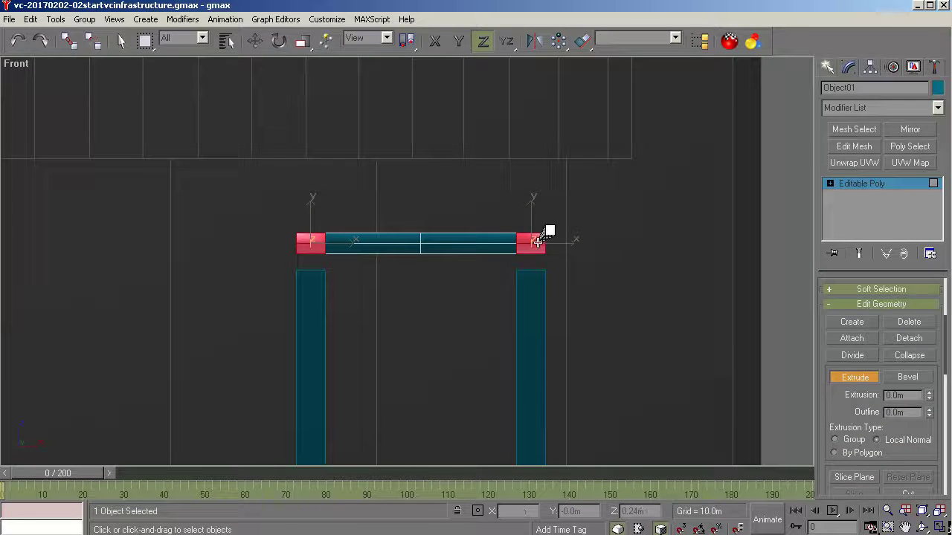
{"action": "left_click_drag", "start_coordinate": [546, 227], "coordinate": [540, 232]}
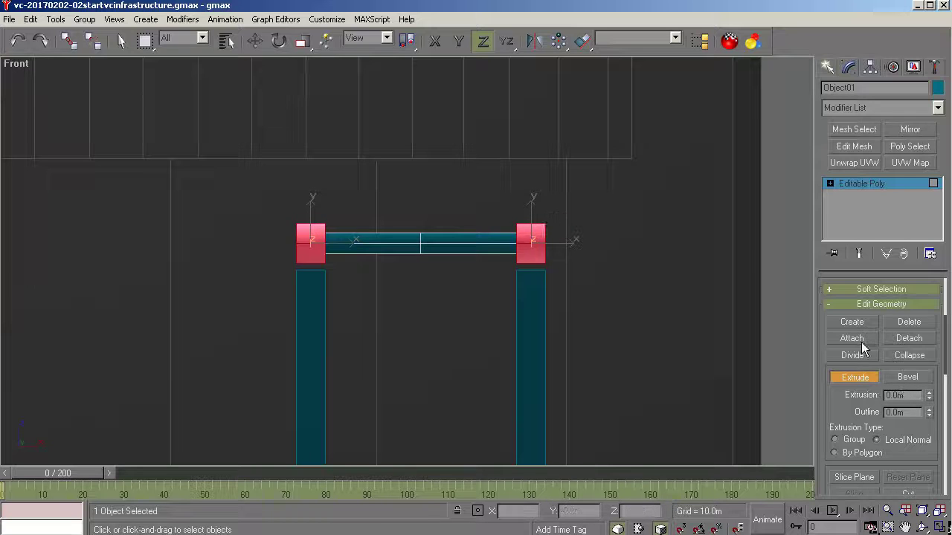
{"action": "left_click", "coordinate": [840, 377]}
Scale the outermost vertices at both ends of the upper crossbar outward along X so the end blocks overhang the legs.
{"action": "left_click", "coordinate": [830, 183]}
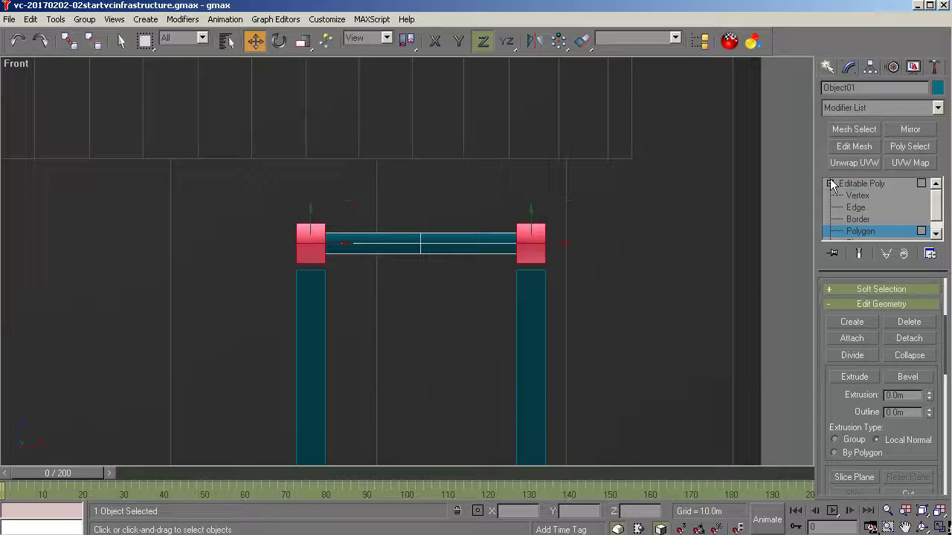
{"action": "left_click", "coordinate": [848, 196]}
{"action": "left_click_drag", "start_coordinate": [240, 195], "coordinate": [313, 290]}
{"action": "left_click_drag", "start_coordinate": [539, 307], "coordinate": [536, 307], "text": "ctrl"}
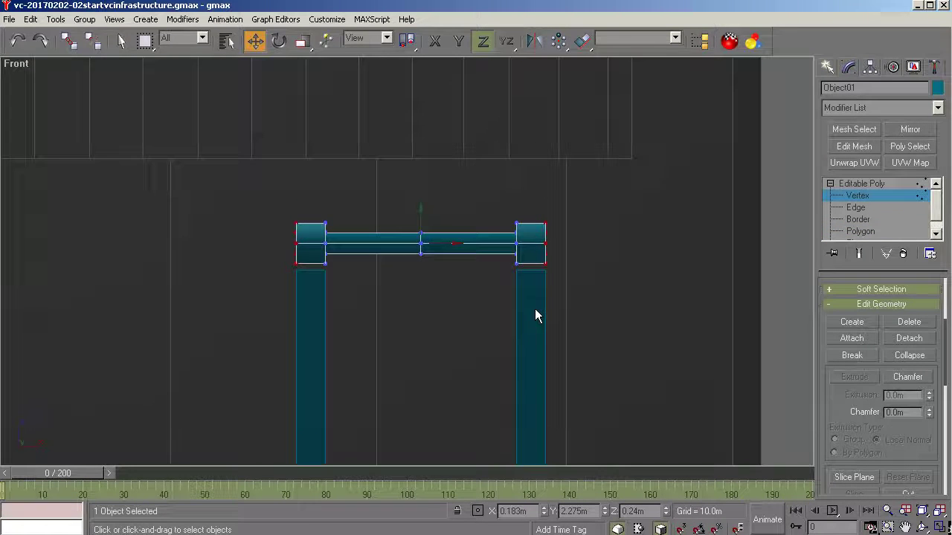
{"action": "left_click", "coordinate": [306, 44]}
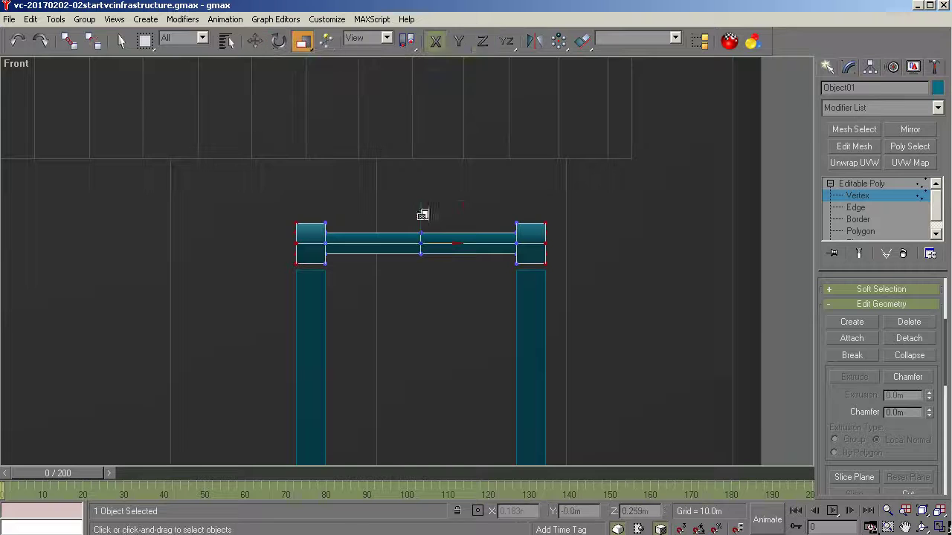
{"action": "left_click_drag", "start_coordinate": [440, 244], "coordinate": [444, 239]}
Scale the inner vertices of both end blocks toward each other along X to widen the blocks inward, ending vertex editing.
{"action": "left_click_drag", "start_coordinate": [340, 201], "coordinate": [323, 270]}
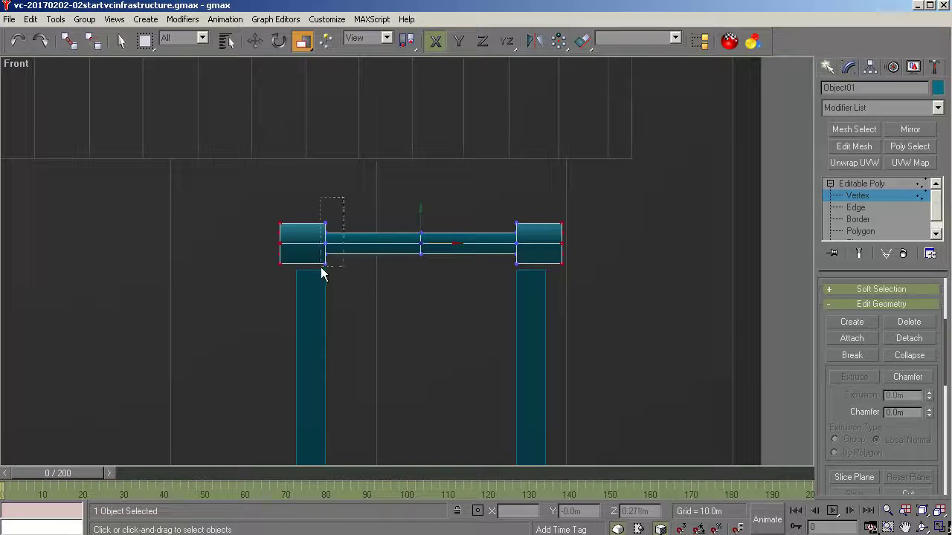
{"action": "left_click_drag", "start_coordinate": [489, 198], "coordinate": [534, 316], "text": "ctrl"}
{"action": "left_click_drag", "start_coordinate": [444, 245], "coordinate": [446, 255]}
{"action": "left_click", "coordinate": [845, 191]}
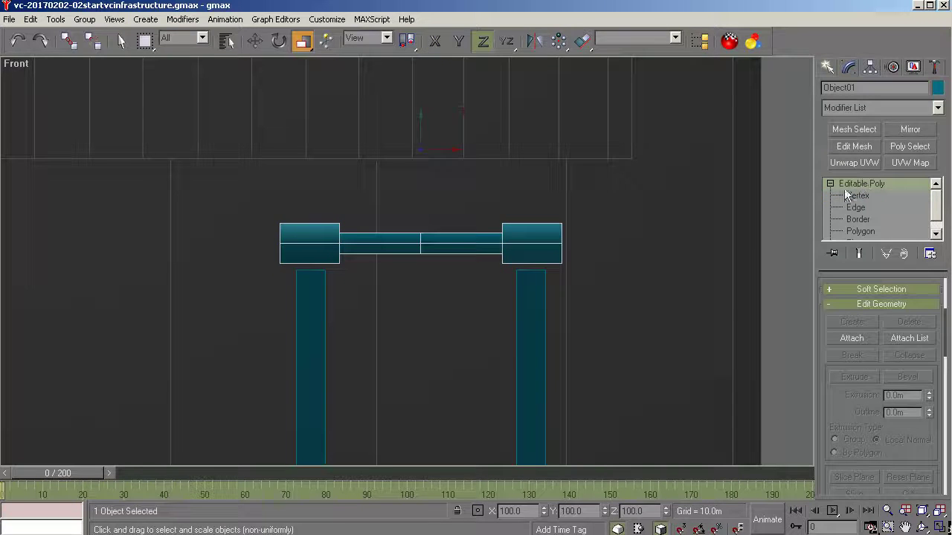
Move the upper crossbar down to Z 0.302 m so its end blocks rest on the legs.
{"action": "left_click", "coordinate": [254, 41]}
{"action": "key", "text": "F6"}
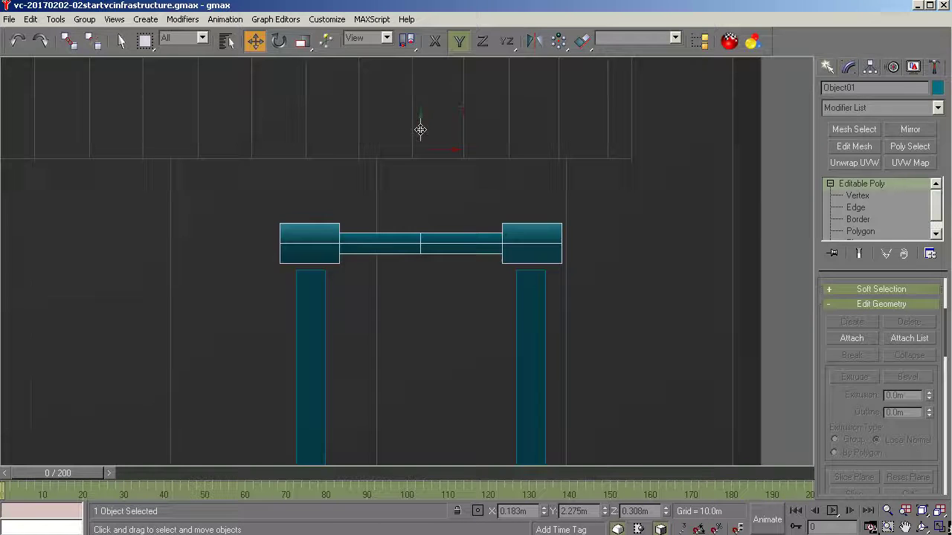
{"action": "left_click_drag", "start_coordinate": [419, 130], "coordinate": [420, 138]}
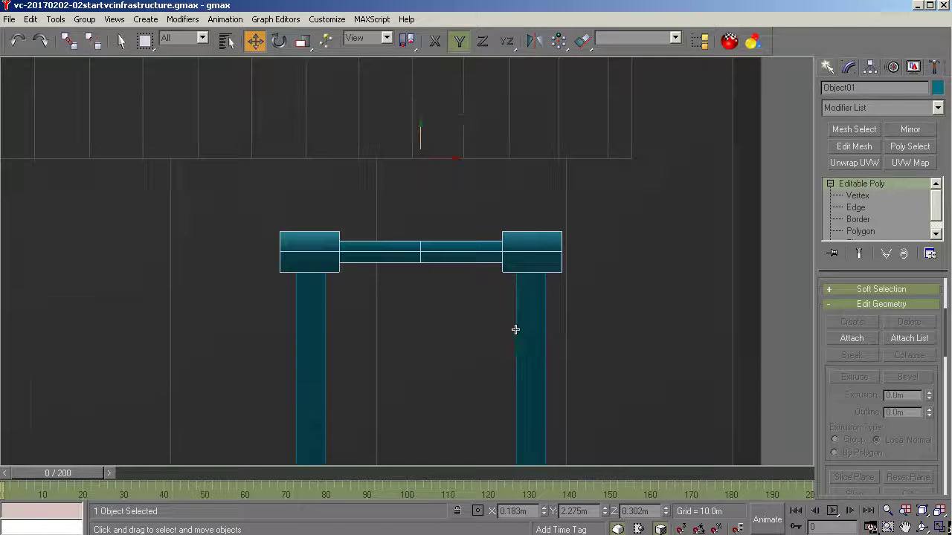
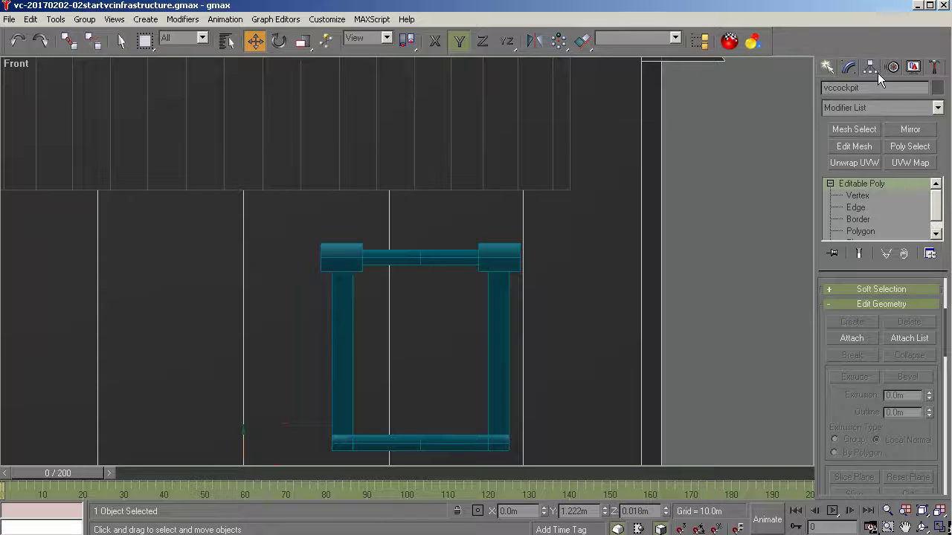
Undo the accidental move of the vccockpit object.
{"action": "left_click", "coordinate": [18, 40]}
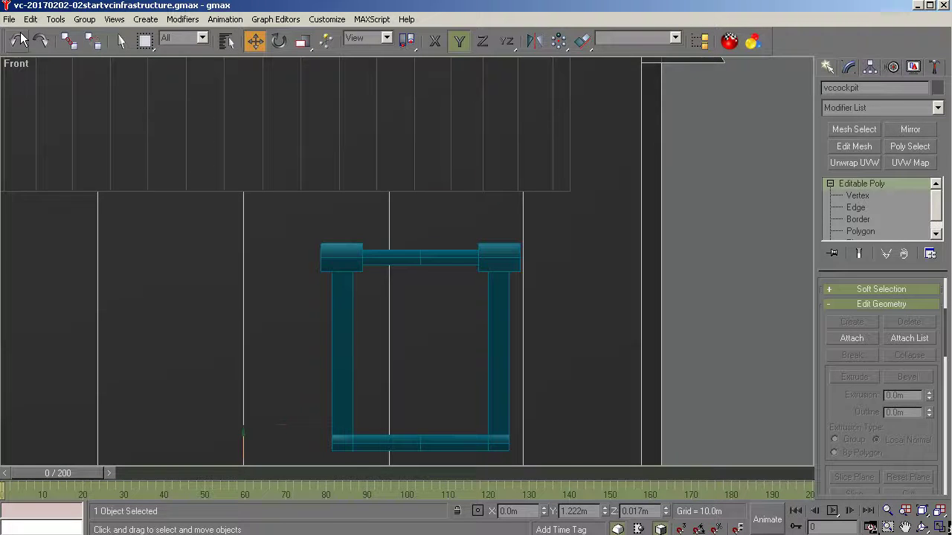
{"action": "left_click", "coordinate": [18, 40]}
{"action": "left_click", "coordinate": [40, 41]}
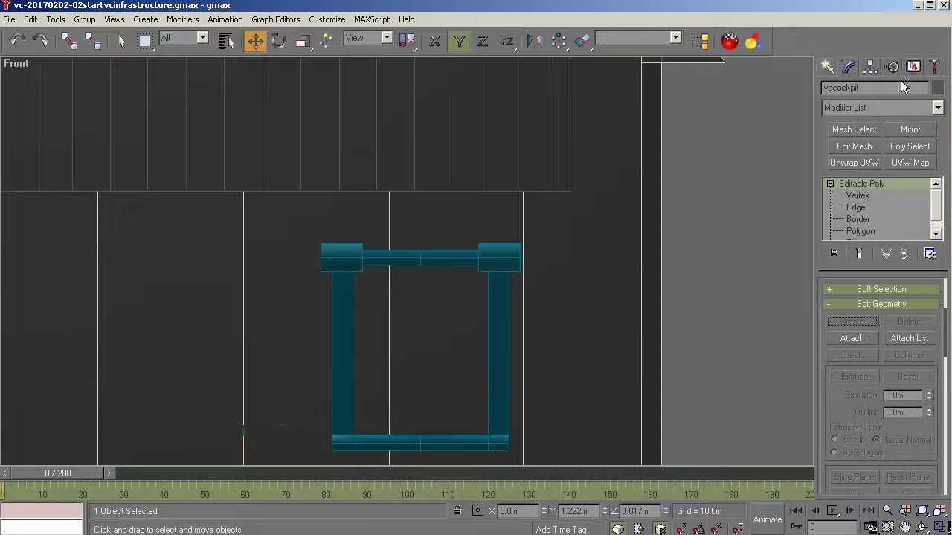
Open the hide and freeze display options with vccockpit selected.
{"action": "left_click", "coordinate": [914, 68]}
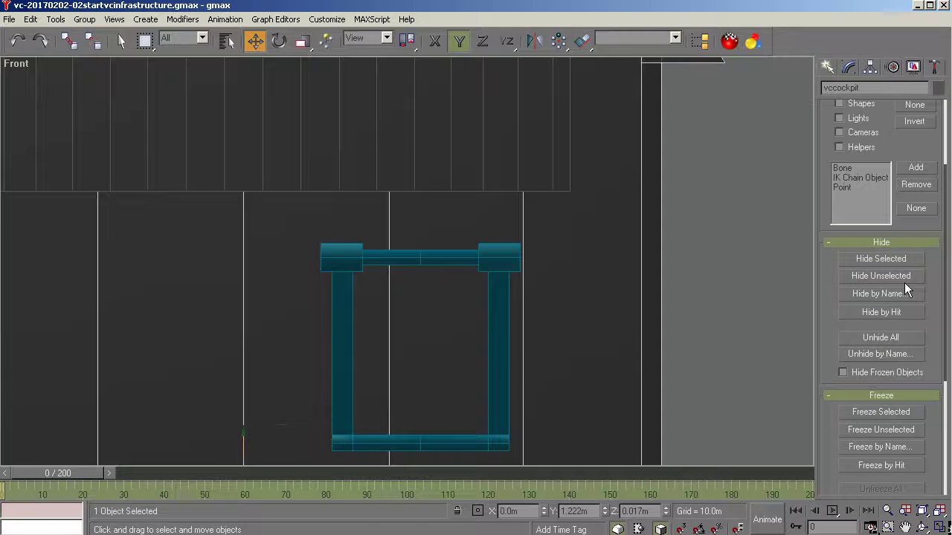
Freeze the vccockpit and vcpanel objects.
{"action": "left_click", "coordinate": [869, 411]}
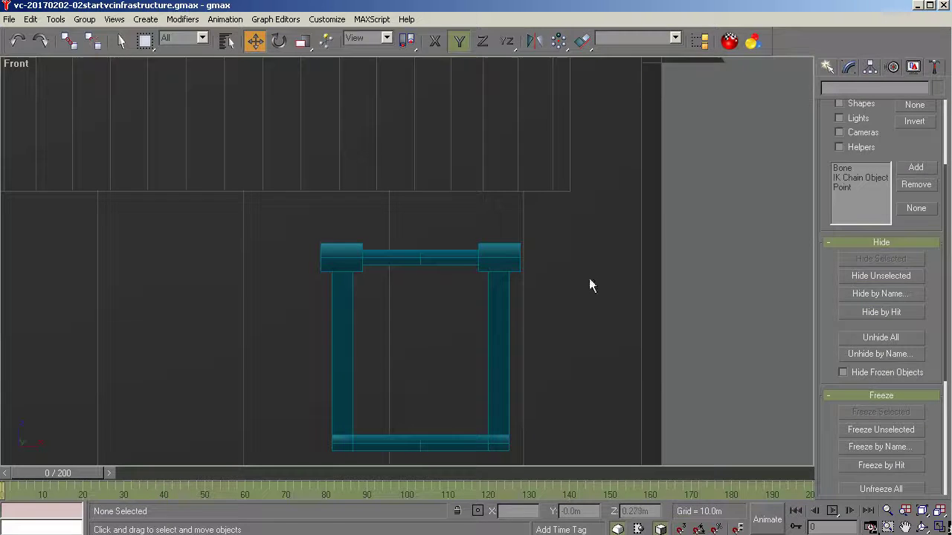
{"action": "left_click", "coordinate": [476, 182]}
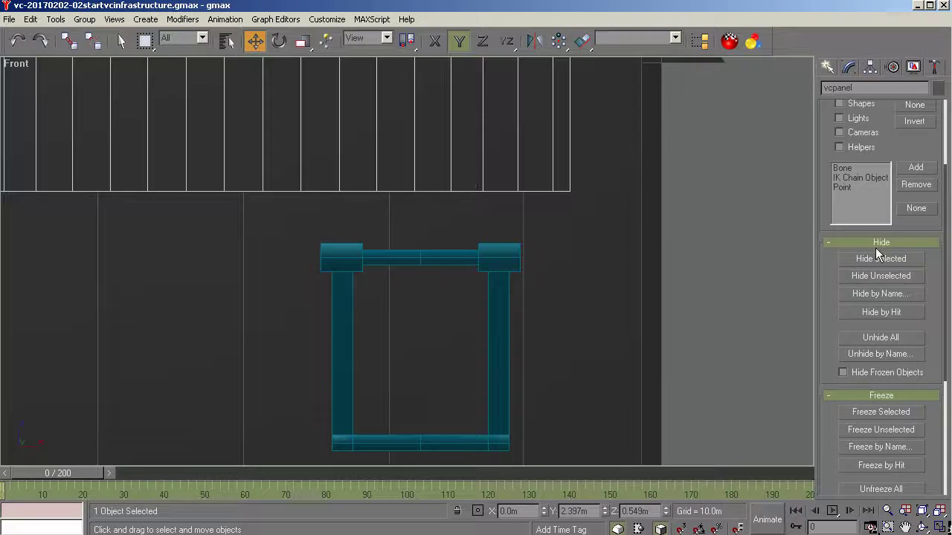
{"action": "left_click", "coordinate": [877, 411]}
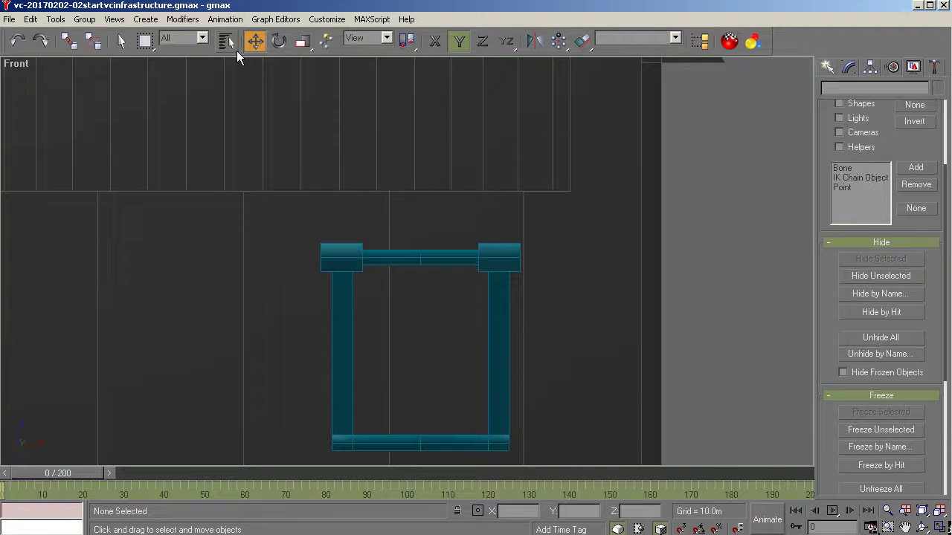
Select former01 through former08 by name and freeze them.
{"action": "left_click", "coordinate": [226, 41]}
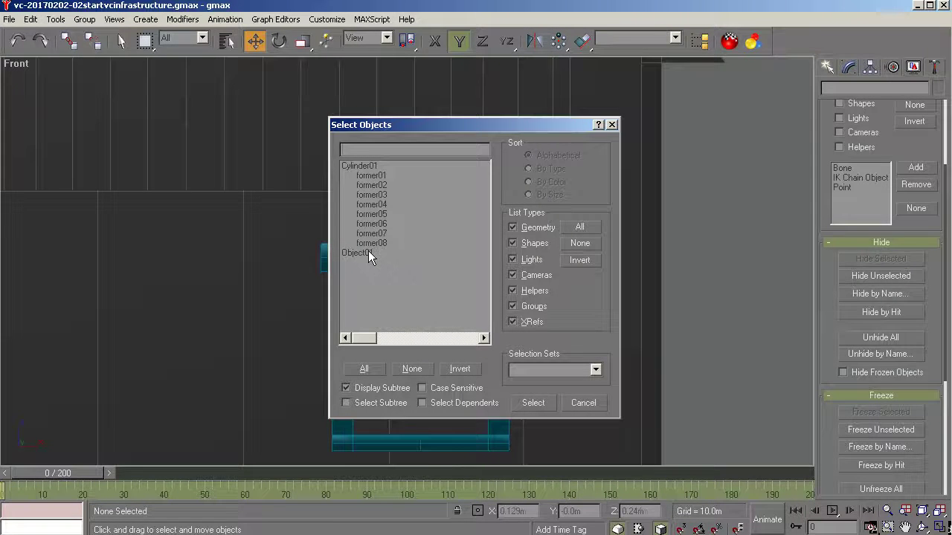
{"action": "left_click", "coordinate": [374, 176]}
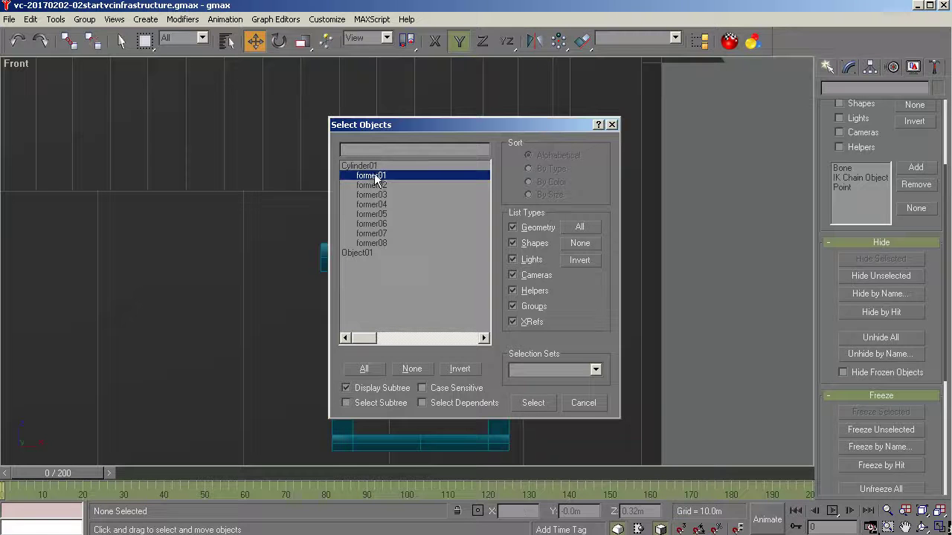
{"action": "left_click", "coordinate": [379, 243], "text": "shift"}
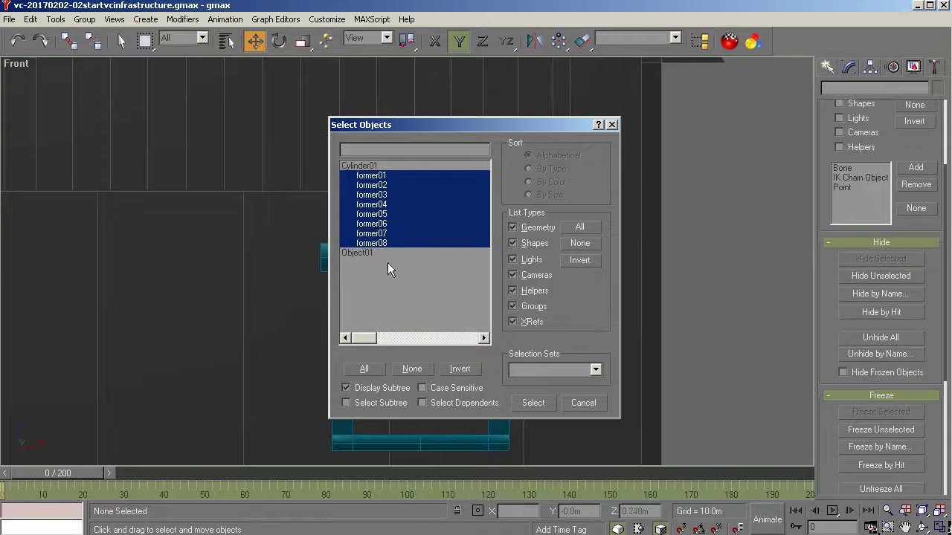
{"action": "left_click", "coordinate": [533, 403]}
{"action": "left_click", "coordinate": [867, 414]}
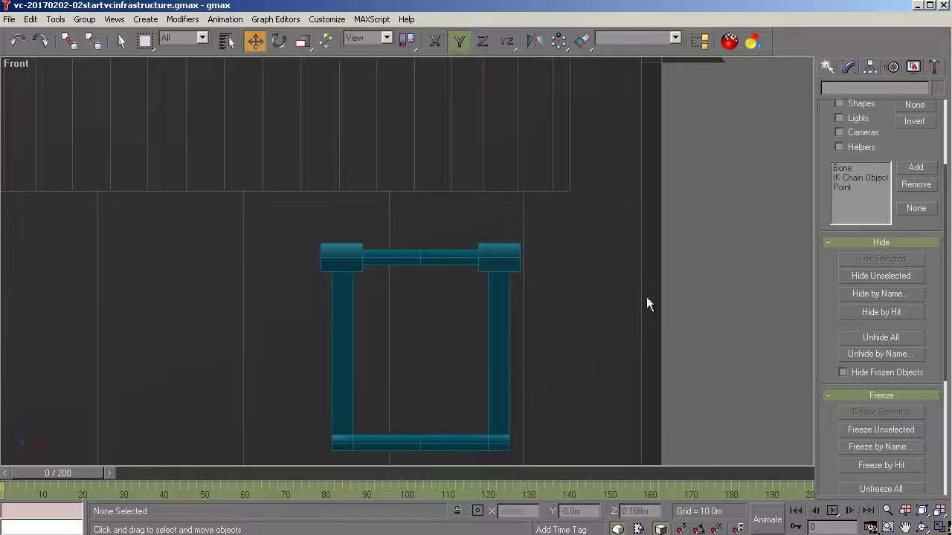
Link Cylinder01, the lower U-shaped frame, to the upper crossbar with the end blocks as its parent.
{"action": "left_click_drag", "start_coordinate": [563, 248], "coordinate": [498, 320]}
{"action": "left_click", "coordinate": [498, 296]}
{"action": "left_click", "coordinate": [68, 41]}
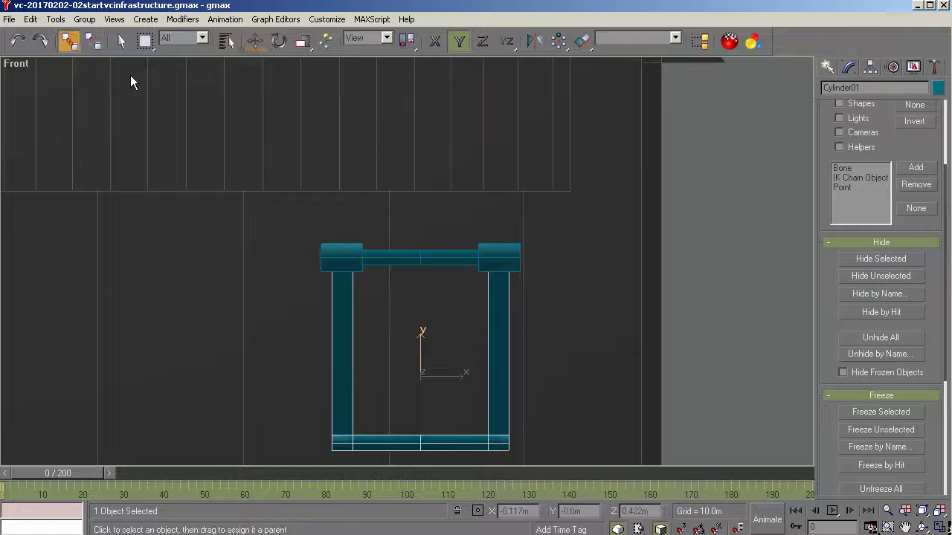
{"action": "left_click_drag", "start_coordinate": [498, 287], "coordinate": [499, 260]}
{"action": "left_click", "coordinate": [120, 40]}
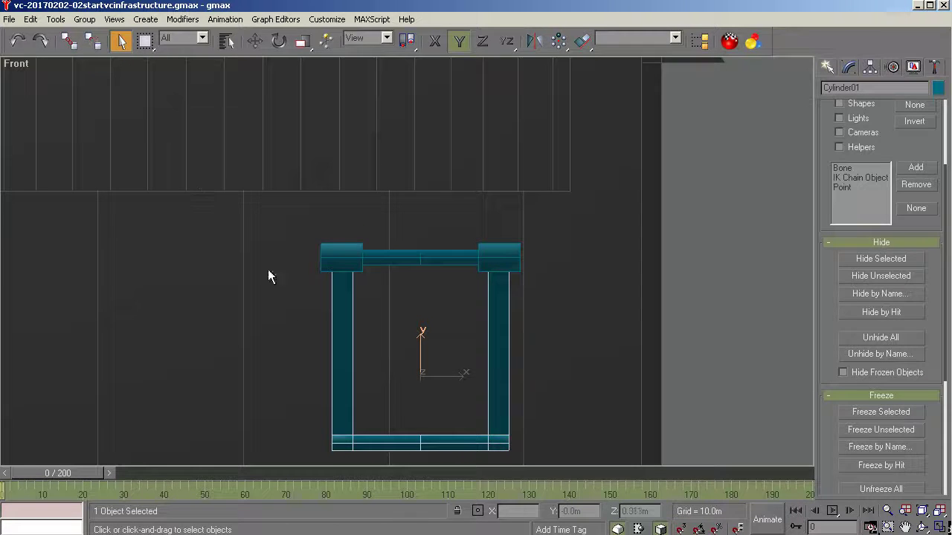
Select the two upward-facing polygons of Cylinder01's bottom bar between the uprights, ignoring backfacing polygons.
{"action": "left_click", "coordinate": [922, 528]}
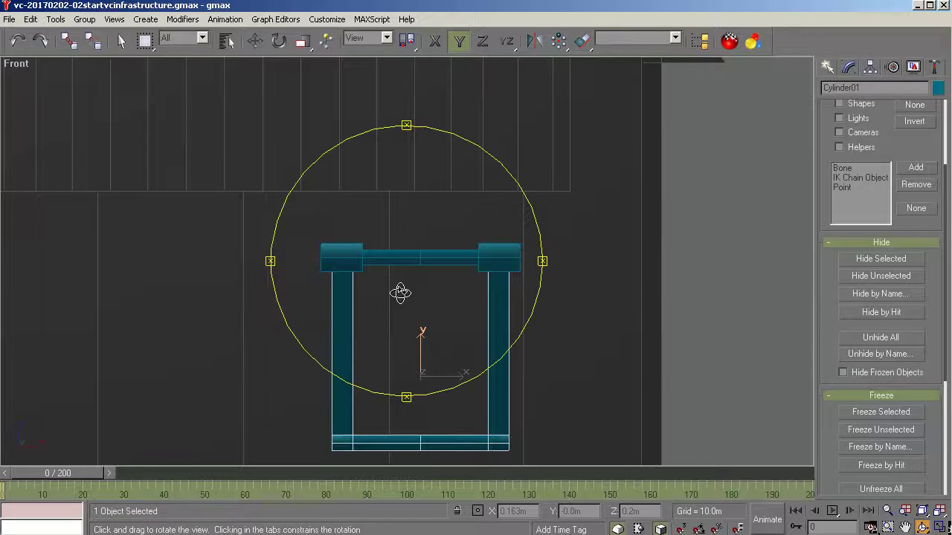
{"action": "left_click_drag", "start_coordinate": [394, 293], "coordinate": [360, 323]}
{"action": "scroll", "coordinate": [436, 382], "scroll_direction": "up", "scroll_amount": 5}
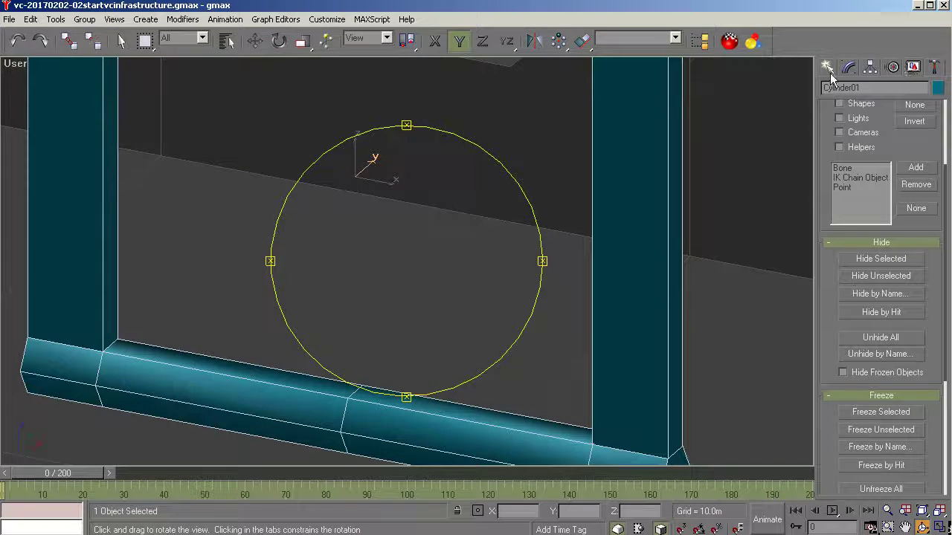
{"action": "left_click", "coordinate": [848, 69]}
{"action": "left_click", "coordinate": [873, 232]}
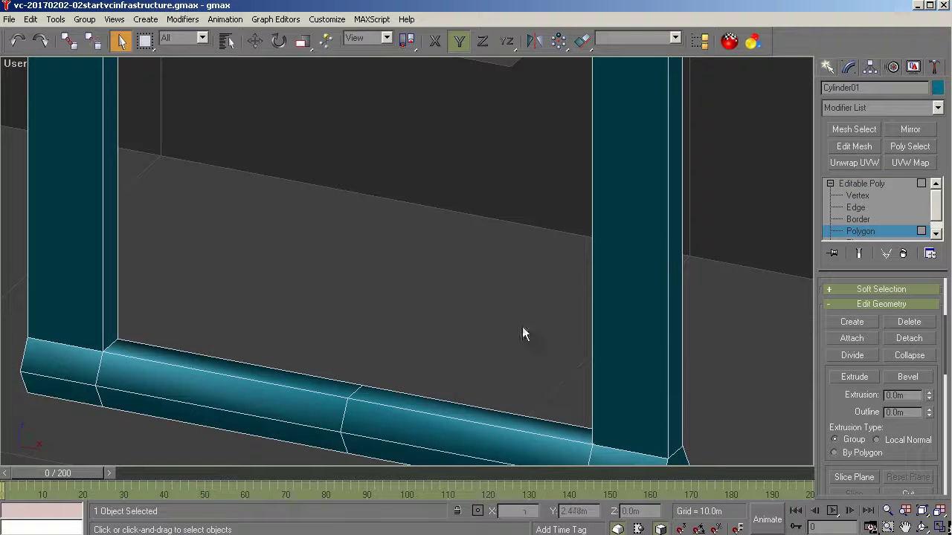
{"action": "scroll", "coordinate": [946, 291], "scroll_direction": "up", "scroll_amount": 3}
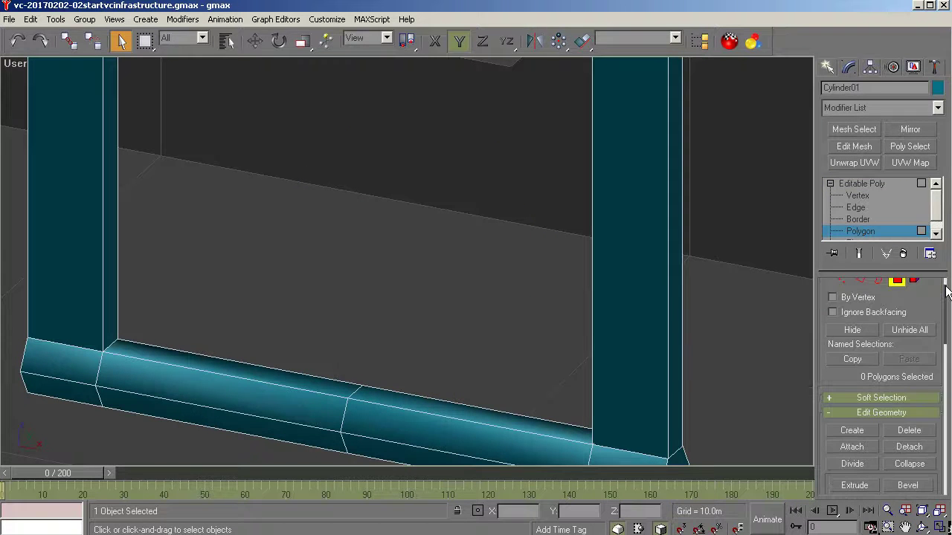
{"action": "left_click", "coordinate": [884, 313]}
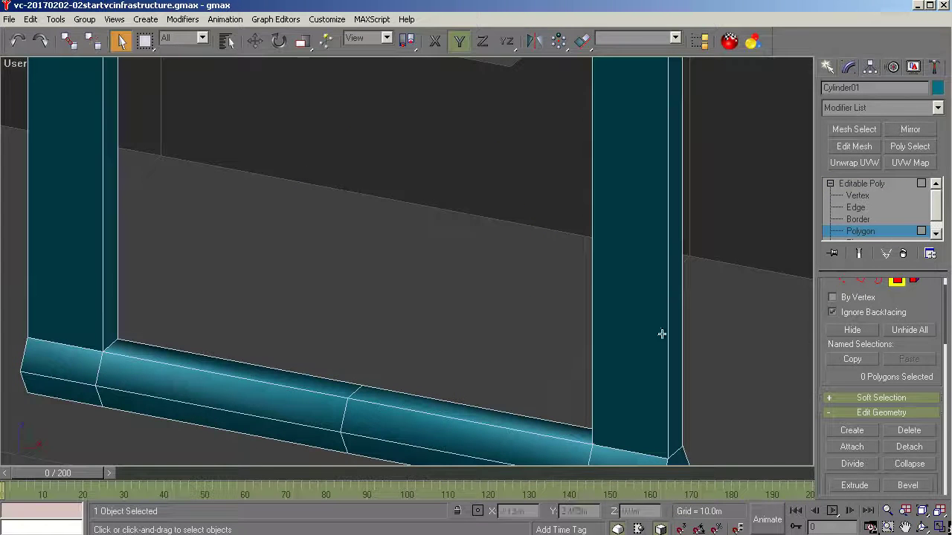
{"action": "left_click", "coordinate": [222, 368]}
{"action": "left_click", "coordinate": [441, 402], "text": "ctrl"}
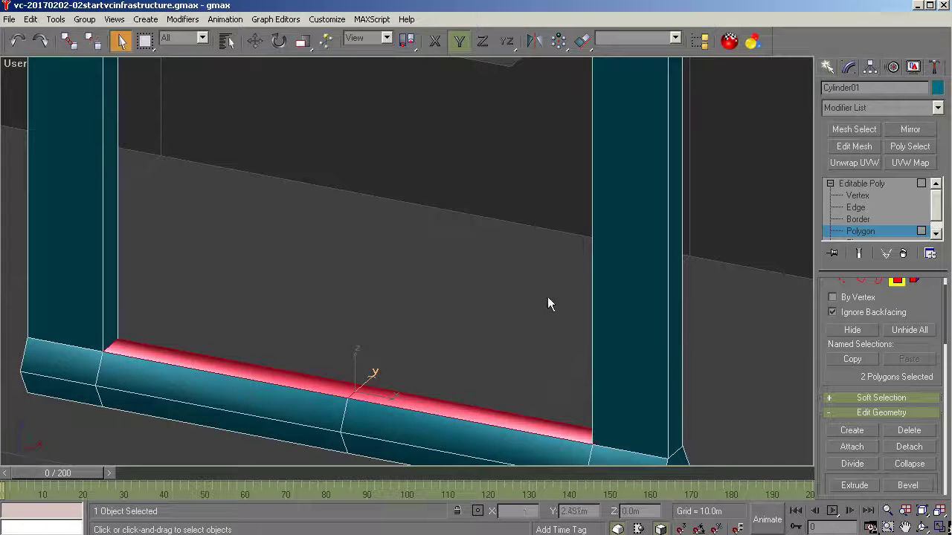
Extrude the two selected polygons upward in four successive, progressively shorter segments to just below the upper crossbar.
{"action": "key", "text": "f"}
{"action": "scroll", "coordinate": [483, 271], "scroll_direction": "up", "scroll_amount": 5}
{"action": "scroll", "coordinate": [414, 345], "scroll_direction": "down", "scroll_amount": 6}
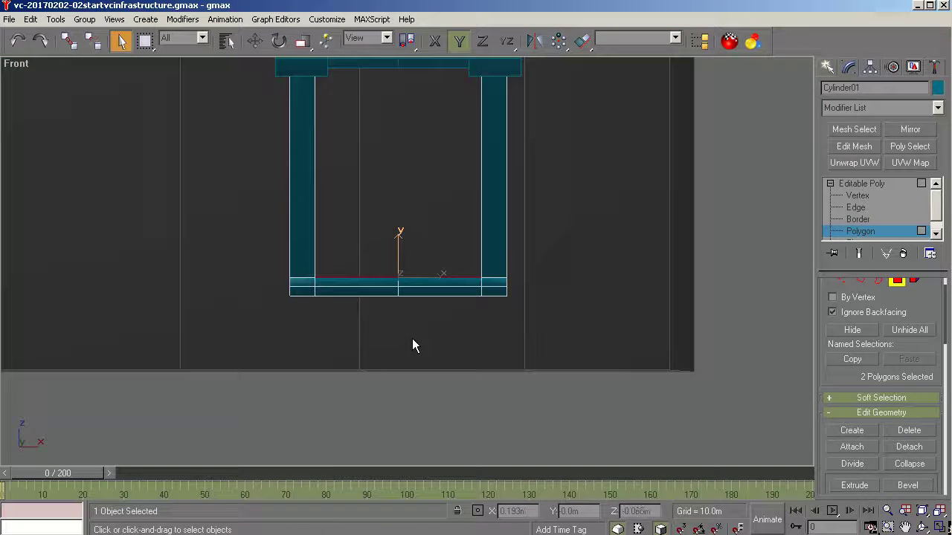
{"action": "left_click", "coordinate": [852, 485]}
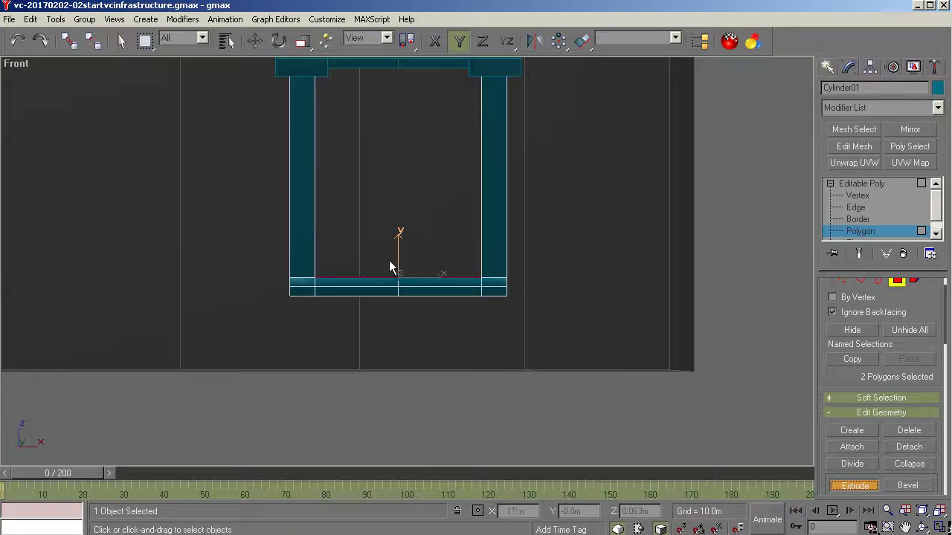
{"action": "left_click_drag", "start_coordinate": [385, 272], "coordinate": [391, 124]}
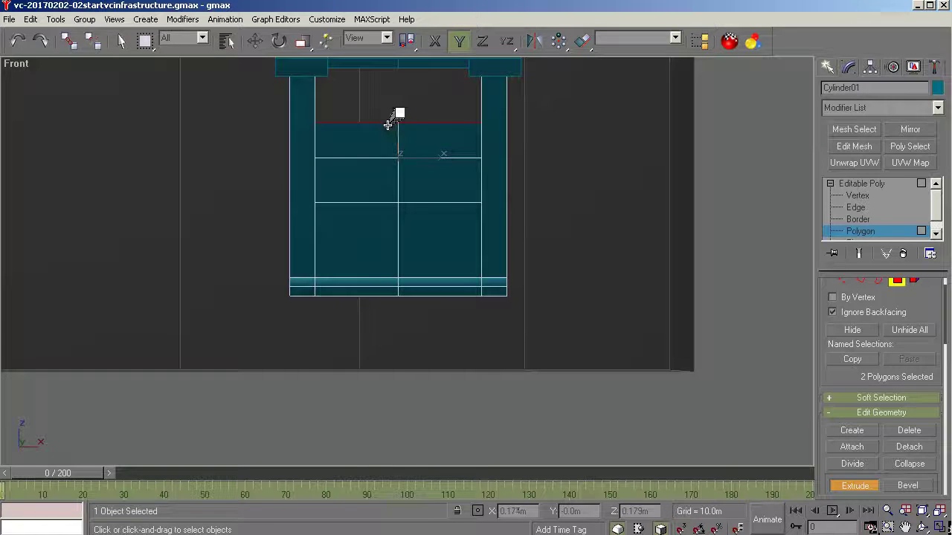
{"action": "left_click", "coordinate": [387, 126]}
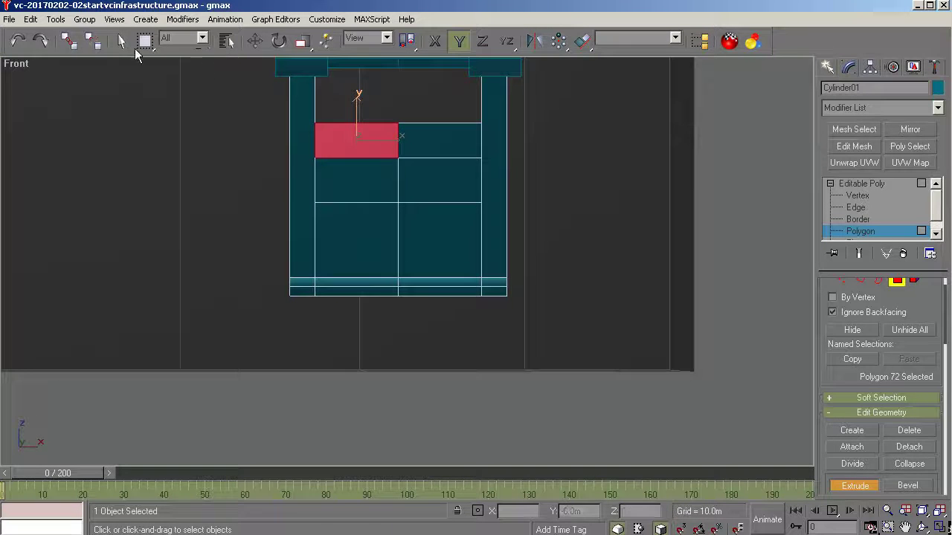
{"action": "left_click", "coordinate": [19, 41]}
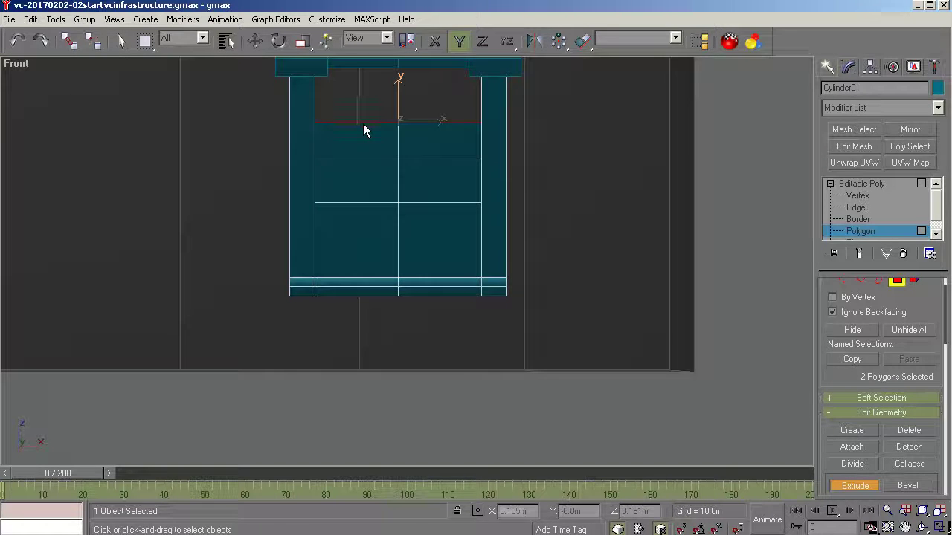
{"action": "left_click_drag", "start_coordinate": [363, 128], "coordinate": [371, 102]}
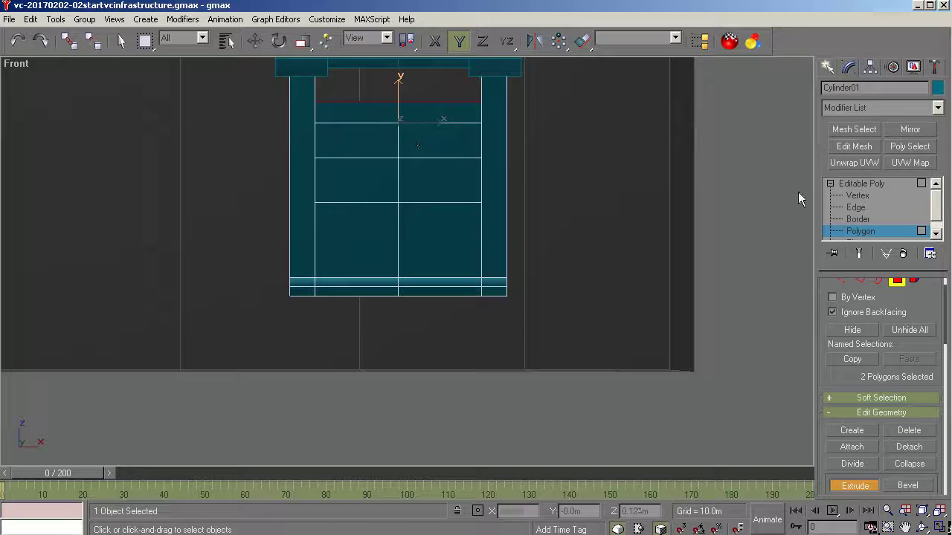
Select the four upper vertex rows of the extruded plate and scale them narrower along X.
{"action": "left_click", "coordinate": [863, 186]}
{"action": "left_click", "coordinate": [861, 195]}
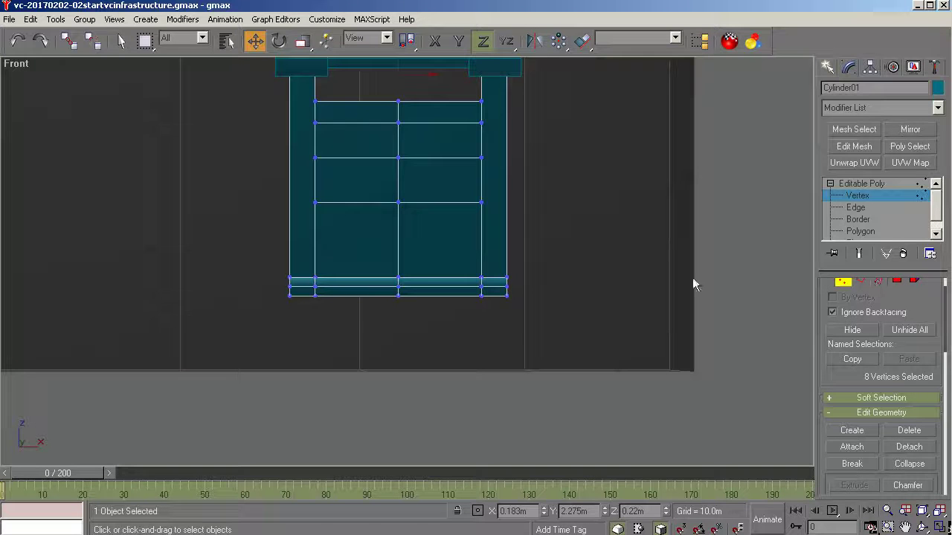
{"action": "left_click_drag", "start_coordinate": [304, 92], "coordinate": [489, 228]}
{"action": "left_click", "coordinate": [302, 41]}
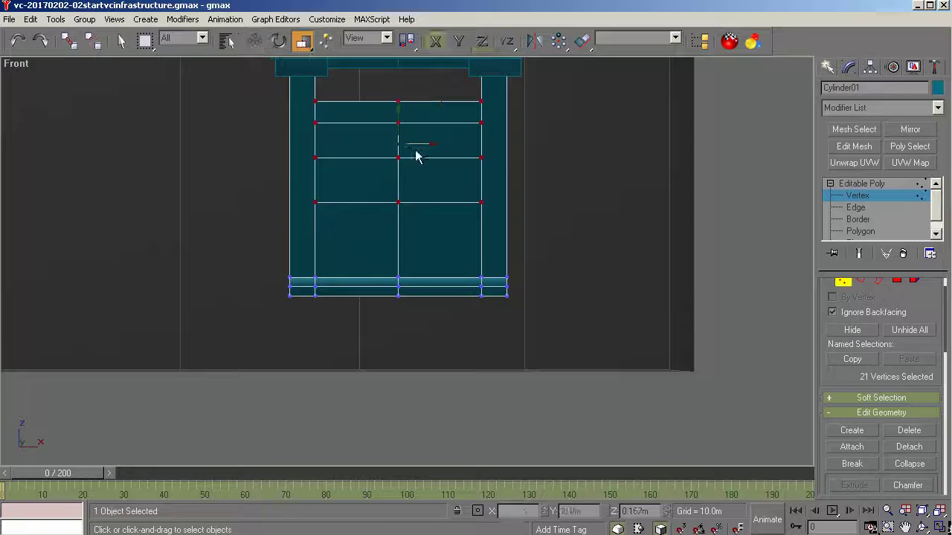
{"action": "left_click_drag", "start_coordinate": [417, 144], "coordinate": [418, 158]}
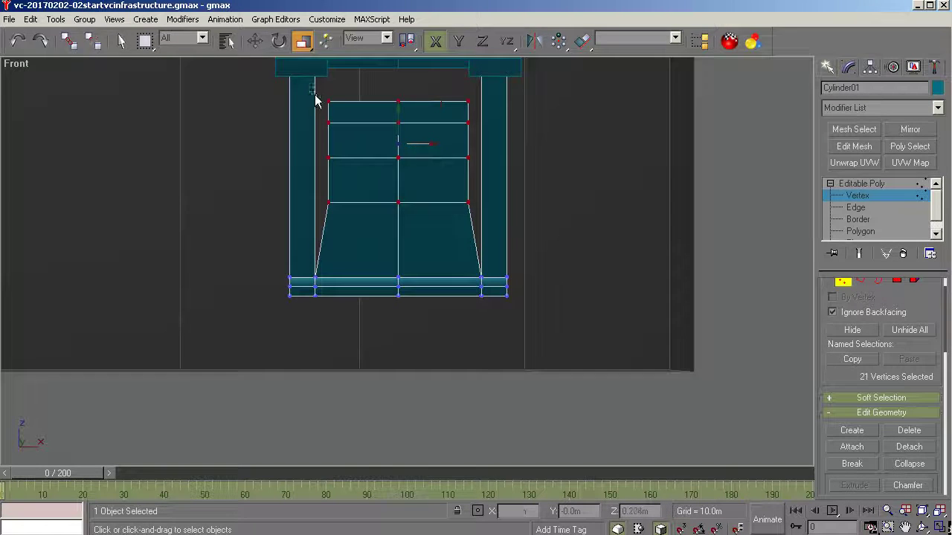
Taper the plate by scaling the top three, top two and topmost vertex rows along X, the topmost to 69 percent.
{"action": "left_click_drag", "start_coordinate": [318, 94], "coordinate": [470, 182]}
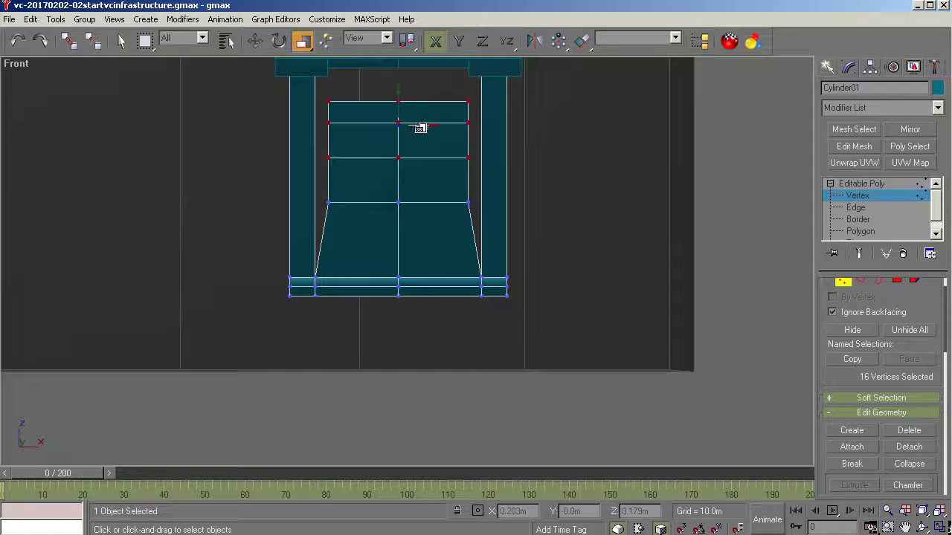
{"action": "left_click_drag", "start_coordinate": [419, 127], "coordinate": [421, 141]}
{"action": "left_click_drag", "start_coordinate": [320, 87], "coordinate": [476, 145]}
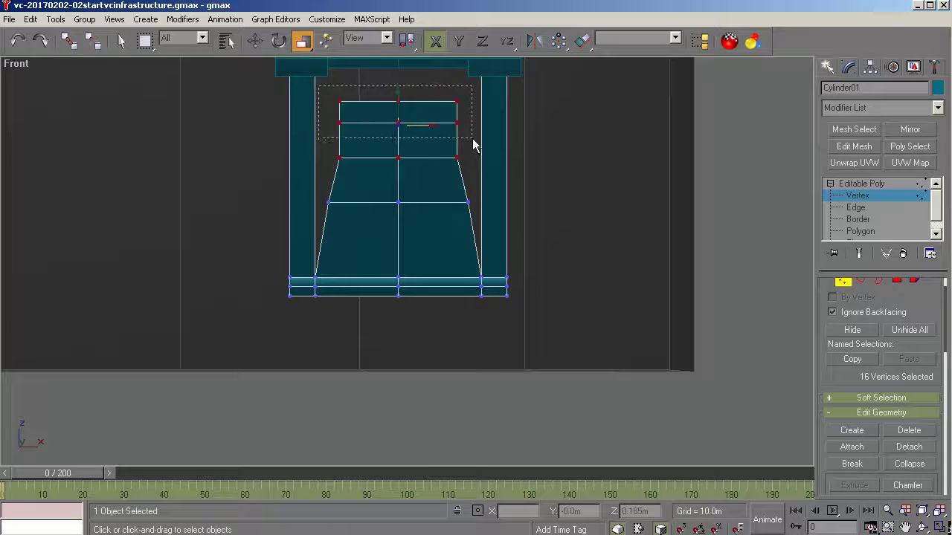
{"action": "left_click_drag", "start_coordinate": [424, 111], "coordinate": [432, 134]}
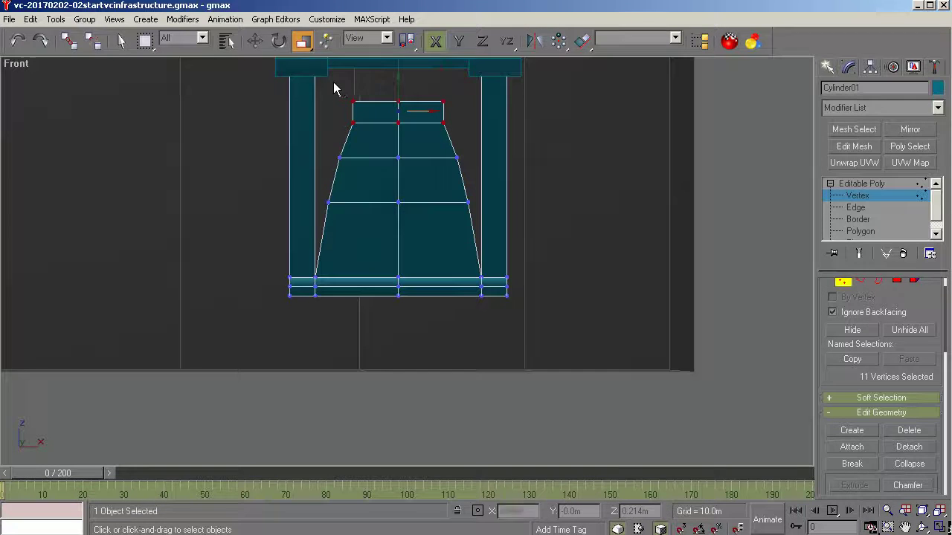
{"action": "left_click_drag", "start_coordinate": [333, 83], "coordinate": [432, 138]}
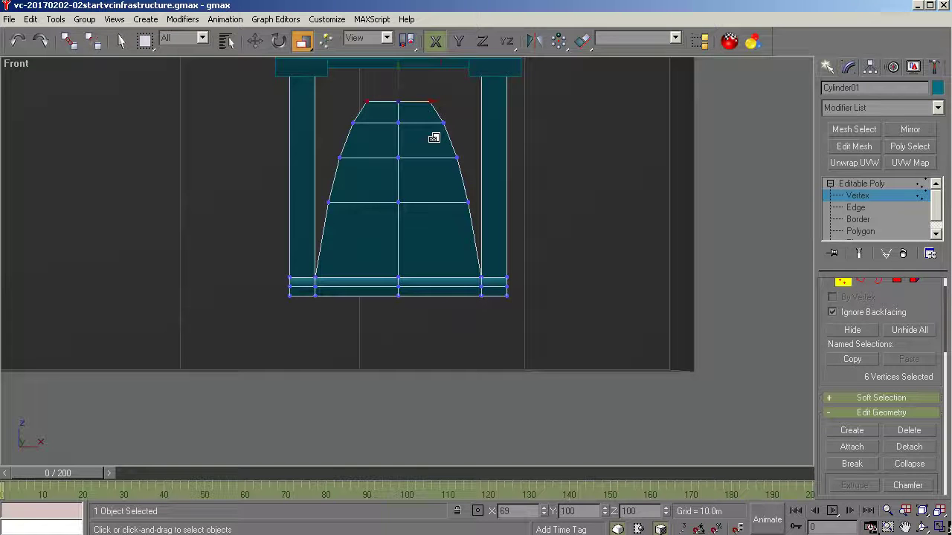
Round the plate's top by moving its two outer top corners, front and back, down about 0.009 m, with Ignore Backfacing off.
{"action": "left_click", "coordinate": [254, 41]}
{"action": "left_click", "coordinate": [365, 100]}
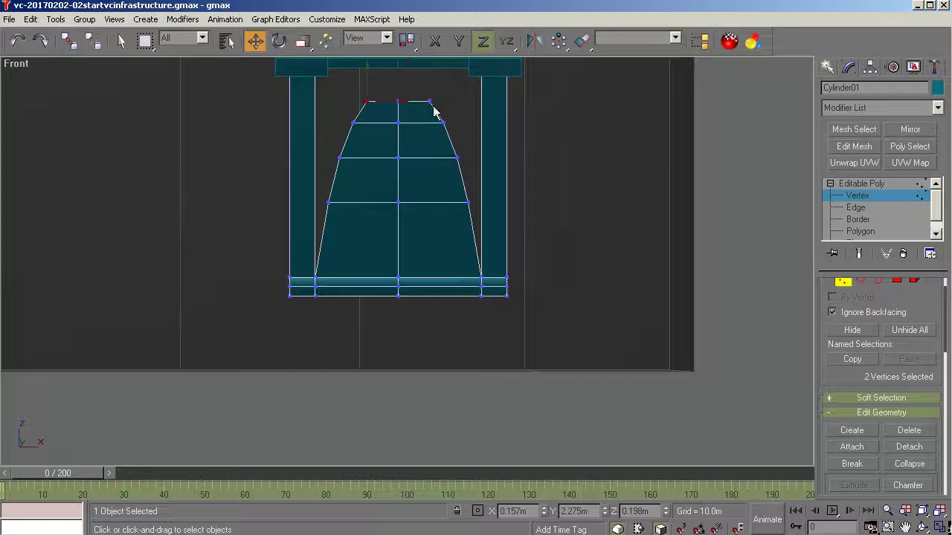
{"action": "left_click_drag", "start_coordinate": [444, 86], "coordinate": [424, 117], "text": "ctrl"}
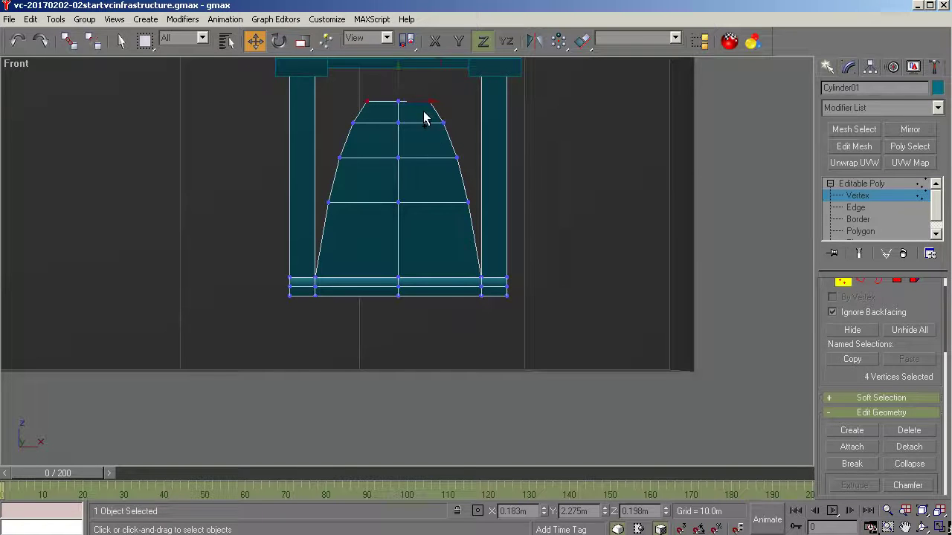
{"action": "left_click", "coordinate": [833, 313]}
{"action": "left_click", "coordinate": [399, 102]}
{"action": "key", "text": "ctrl+z"}
{"action": "left_click_drag", "start_coordinate": [397, 78], "coordinate": [397, 86]}
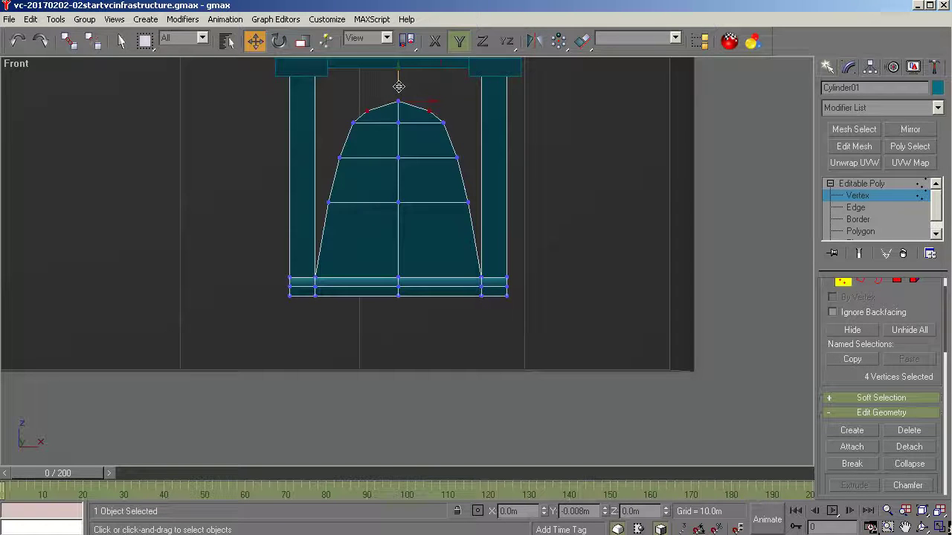
{"action": "left_click_drag", "start_coordinate": [398, 87], "coordinate": [400, 90]}
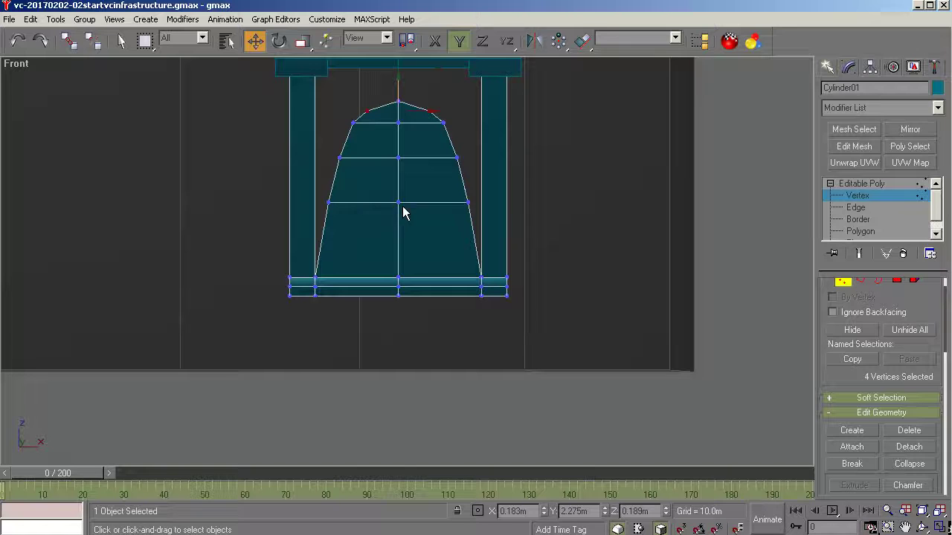
Lower the plate's third vertex row from the top by about 0.007 m and scale it slightly wider along X.
{"action": "left_click_drag", "start_coordinate": [390, 171], "coordinate": [324, 185]}
{"action": "left_click_drag", "start_coordinate": [397, 145], "coordinate": [399, 152]}
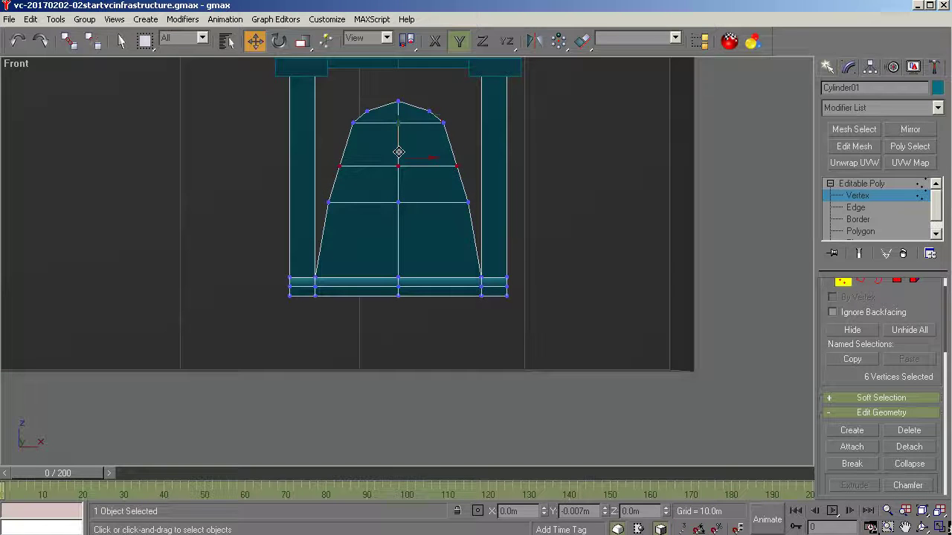
{"action": "left_click", "coordinate": [302, 41]}
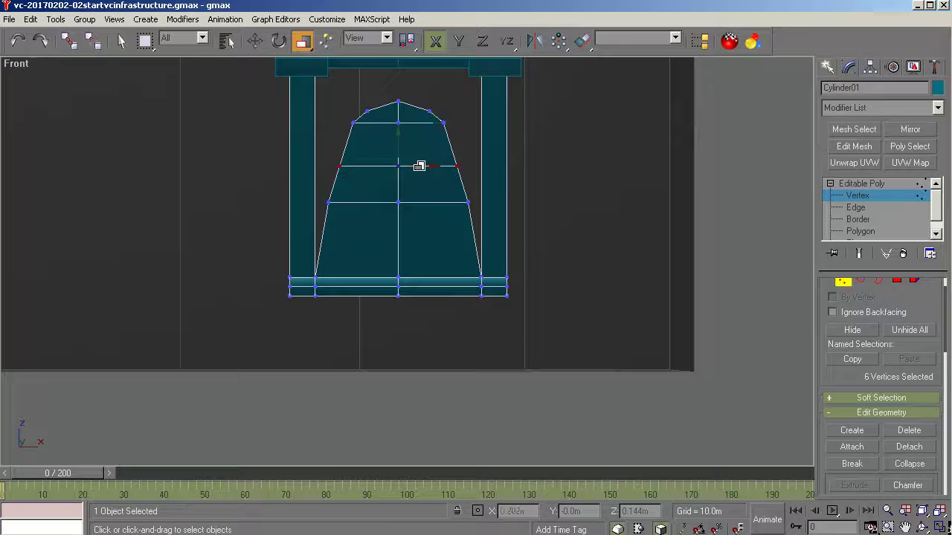
{"action": "left_click_drag", "start_coordinate": [419, 166], "coordinate": [421, 164]}
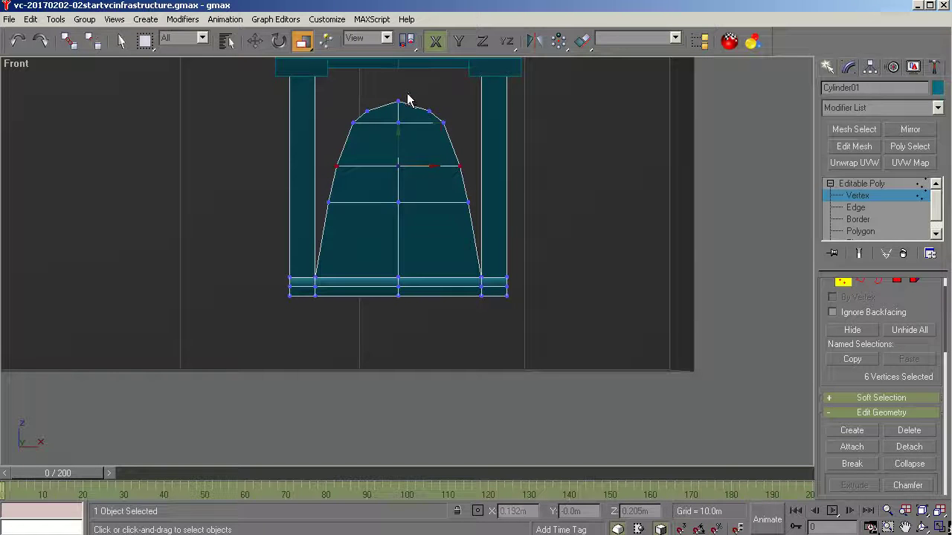
Lower the plate's top centre vertices, front and back, slightly along the vertical axis to flatten the peak.
{"action": "left_click", "coordinate": [398, 101]}
{"action": "left_click", "coordinate": [255, 41]}
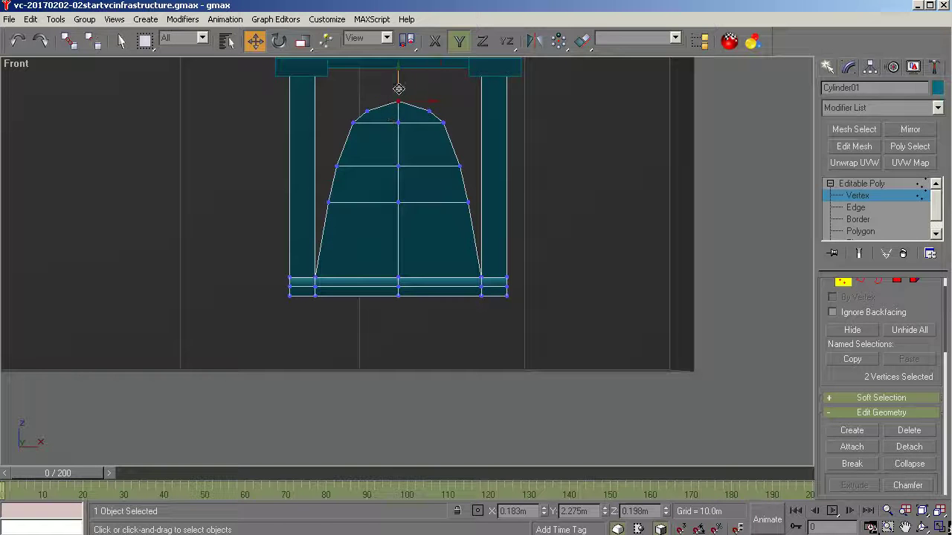
{"action": "left_click_drag", "start_coordinate": [400, 86], "coordinate": [400, 88]}
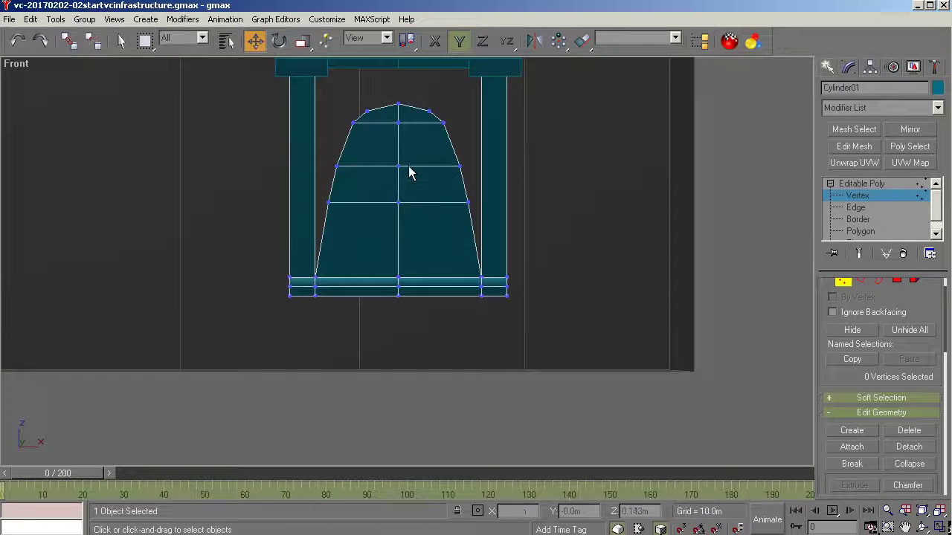
With Ignore Backfacing on, chamfer the front centre vertex of the plate's third row into a small diamond.
{"action": "left_click_drag", "start_coordinate": [409, 157], "coordinate": [380, 182]}
{"action": "left_click", "coordinate": [399, 166]}
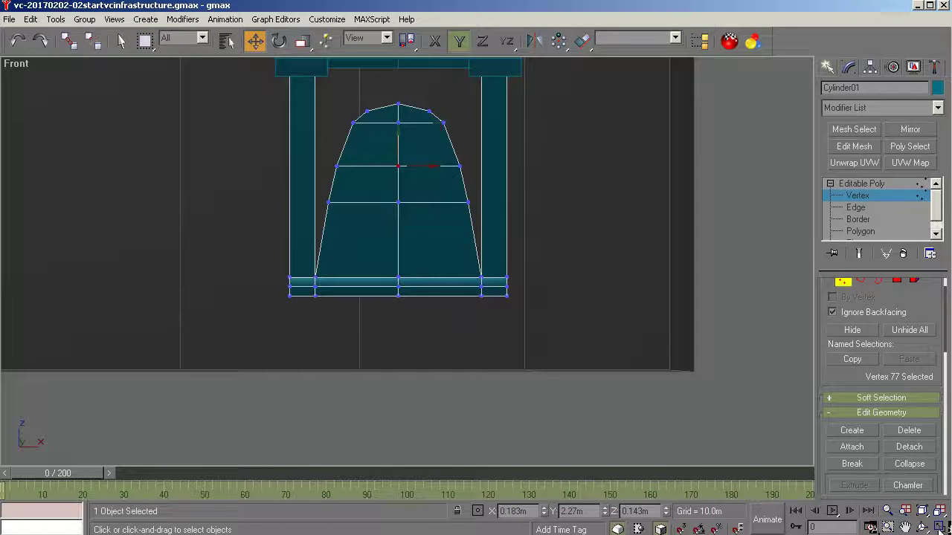
{"action": "left_click", "coordinate": [922, 527]}
{"action": "left_click_drag", "start_coordinate": [405, 259], "coordinate": [374, 276]}
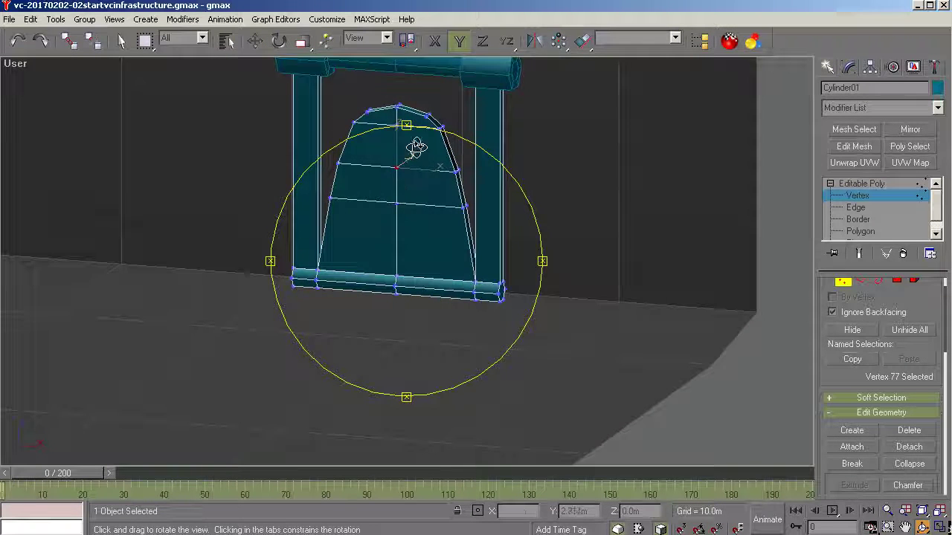
{"action": "scroll", "coordinate": [401, 160], "scroll_direction": "up", "scroll_amount": 3}
{"action": "scroll", "coordinate": [381, 220], "scroll_direction": "up", "scroll_amount": 1}
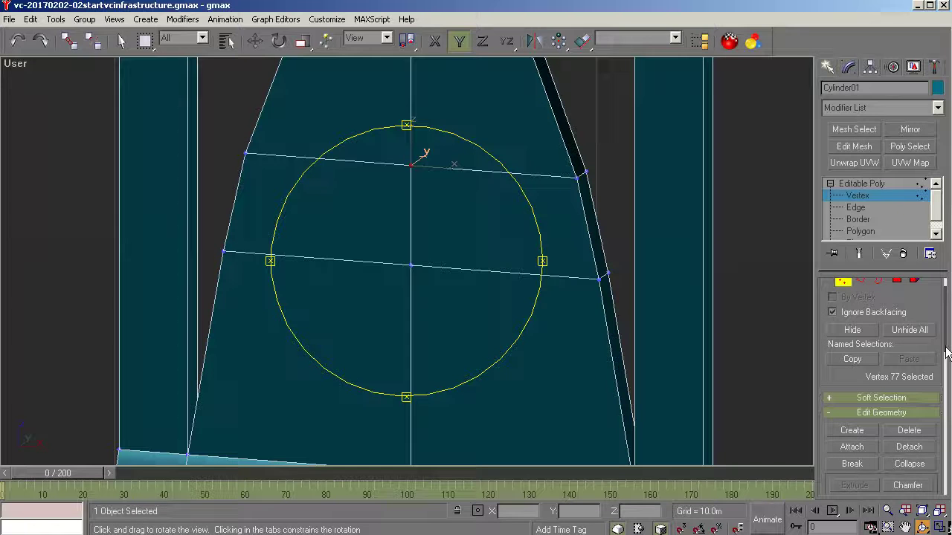
{"action": "scroll", "coordinate": [946, 372], "scroll_direction": "down", "scroll_amount": 3}
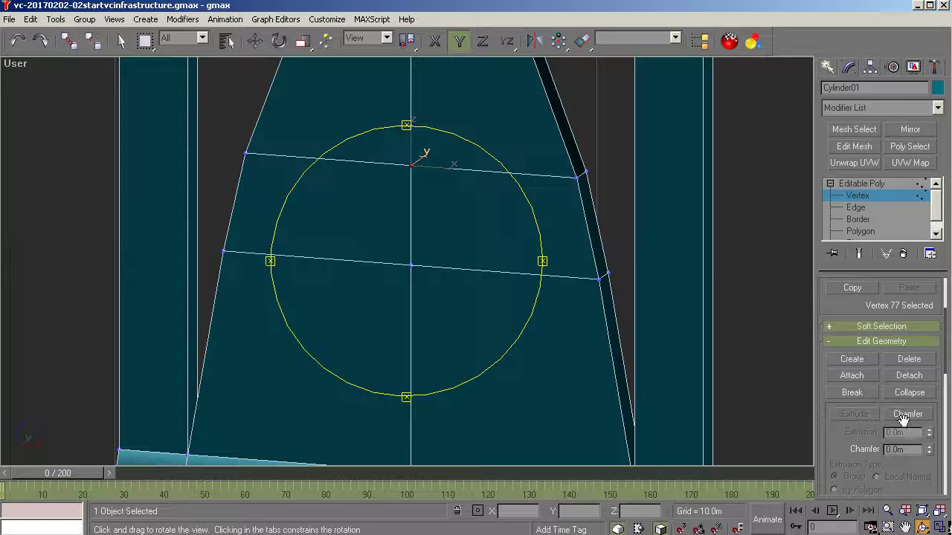
{"action": "left_click", "coordinate": [900, 415]}
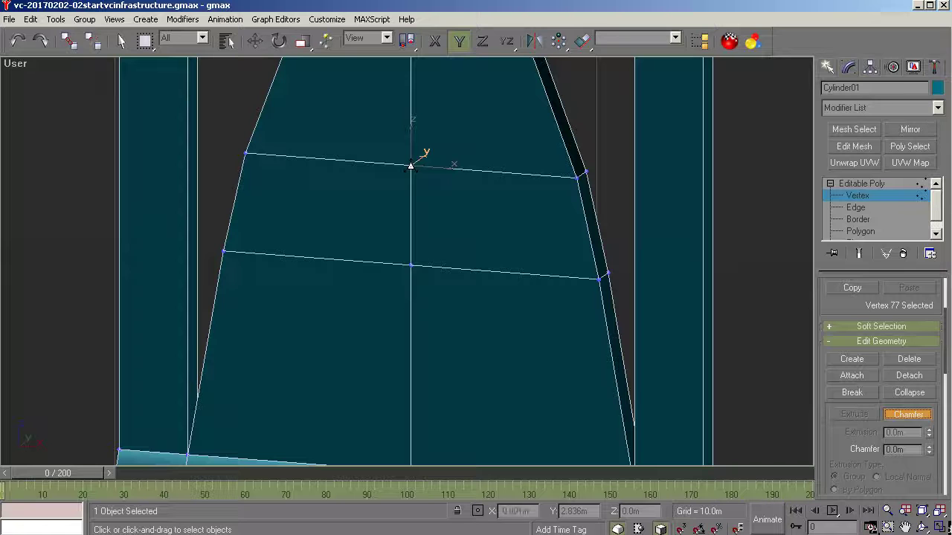
{"action": "left_click_drag", "start_coordinate": [411, 165], "coordinate": [412, 133]}
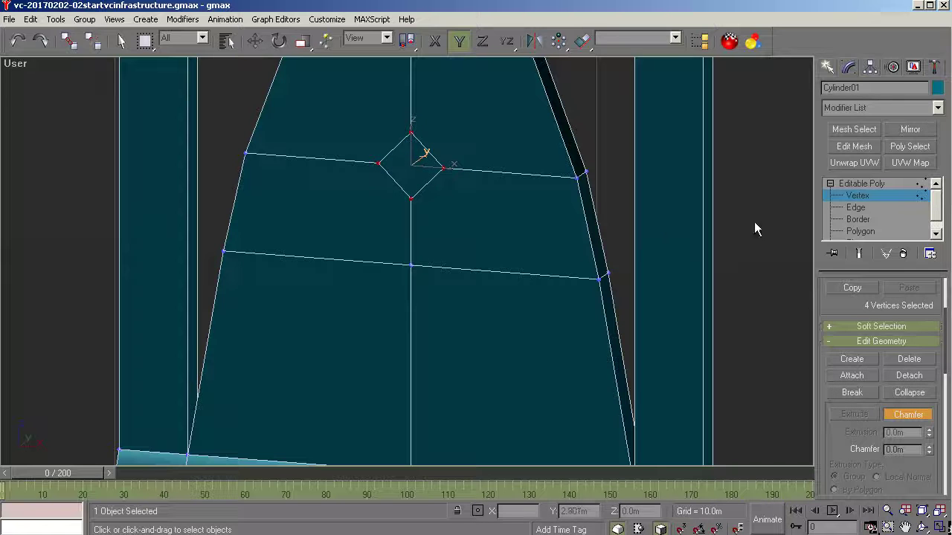
Chamfer the two horizontal edges on either side of the diamond to cut off its side corners.
{"action": "left_click", "coordinate": [864, 208]}
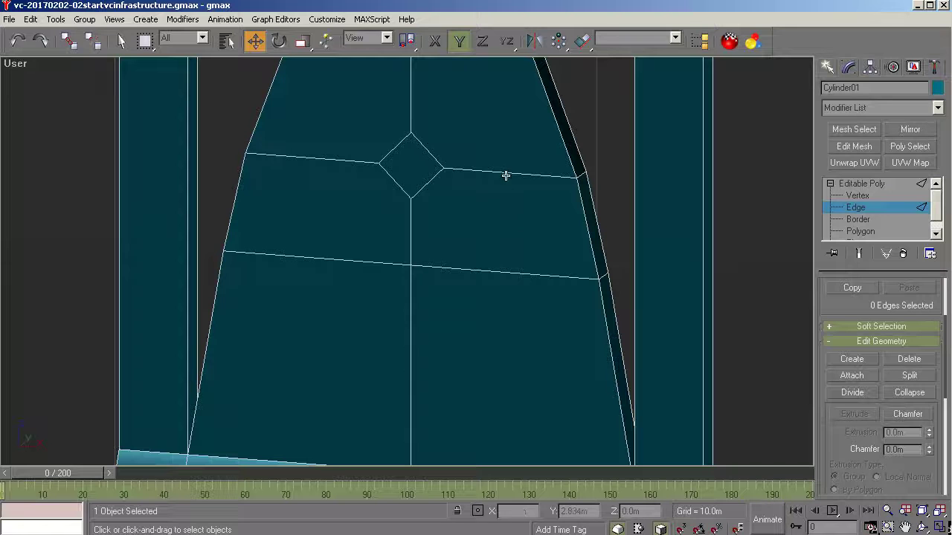
{"action": "left_click", "coordinate": [506, 175]}
{"action": "left_click", "coordinate": [322, 157], "text": "ctrl"}
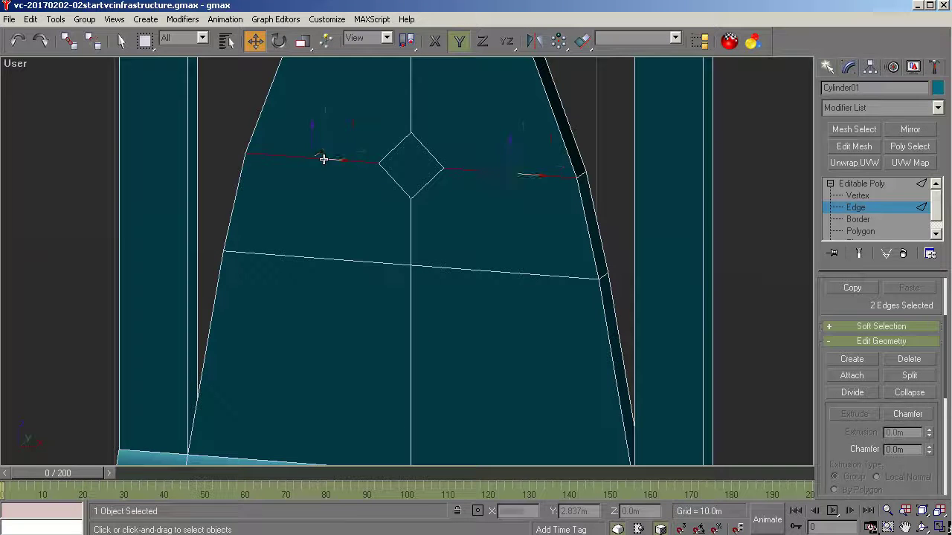
{"action": "left_click", "coordinate": [907, 414]}
{"action": "left_click_drag", "start_coordinate": [484, 161], "coordinate": [486, 161]}
Chamfer the vertical edges above and below the diamond by about 0.002 m to turn it into an octagon.
{"action": "left_click_drag", "start_coordinate": [434, 92], "coordinate": [408, 111]}
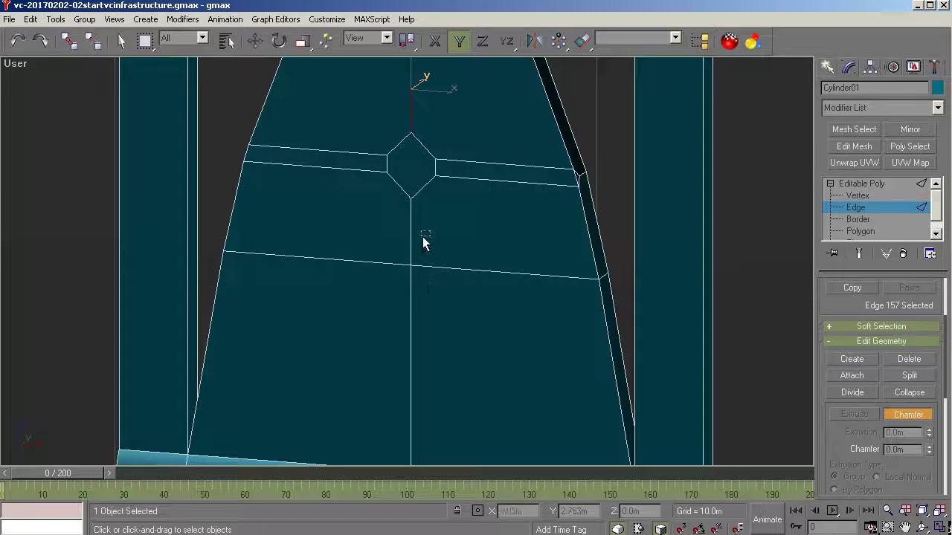
{"action": "left_click", "coordinate": [409, 256], "text": "ctrl"}
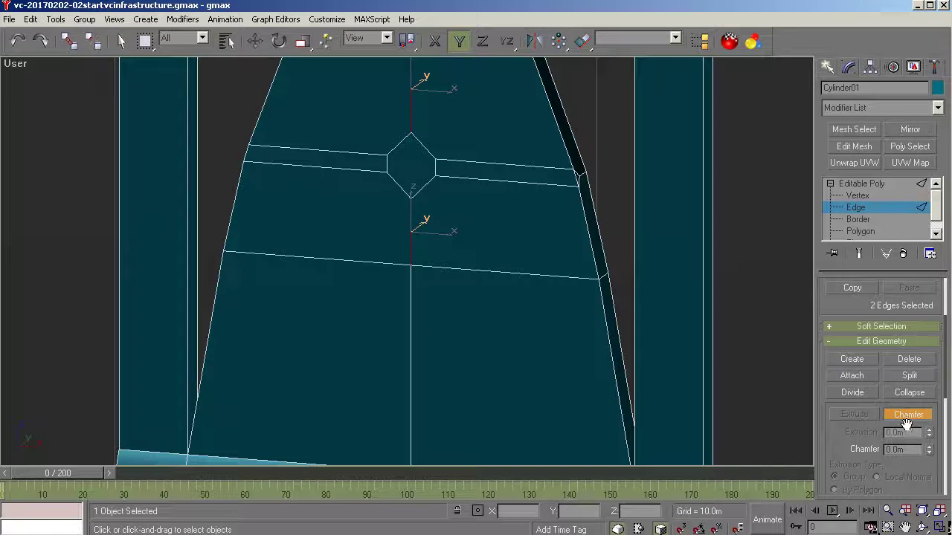
{"action": "left_click_drag", "start_coordinate": [410, 221], "coordinate": [408, 218]}
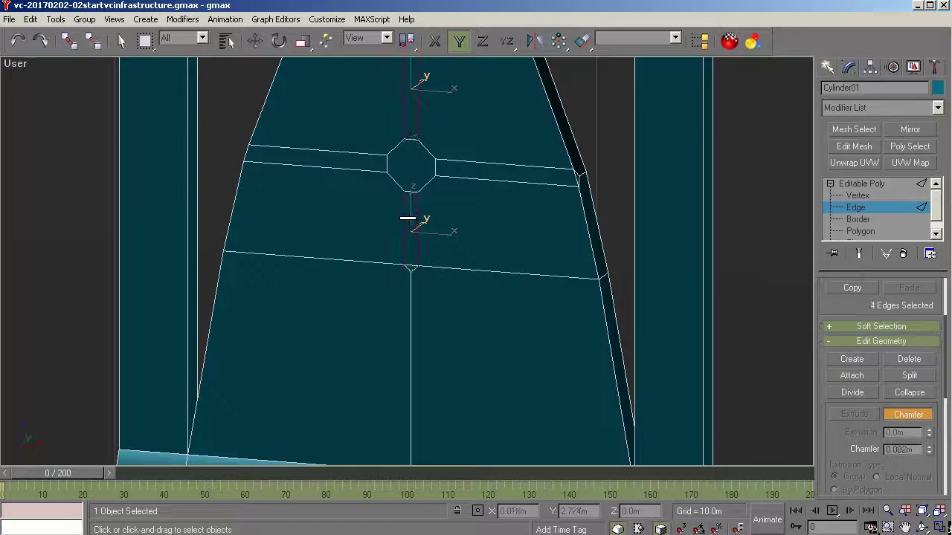
{"action": "left_click", "coordinate": [898, 417]}
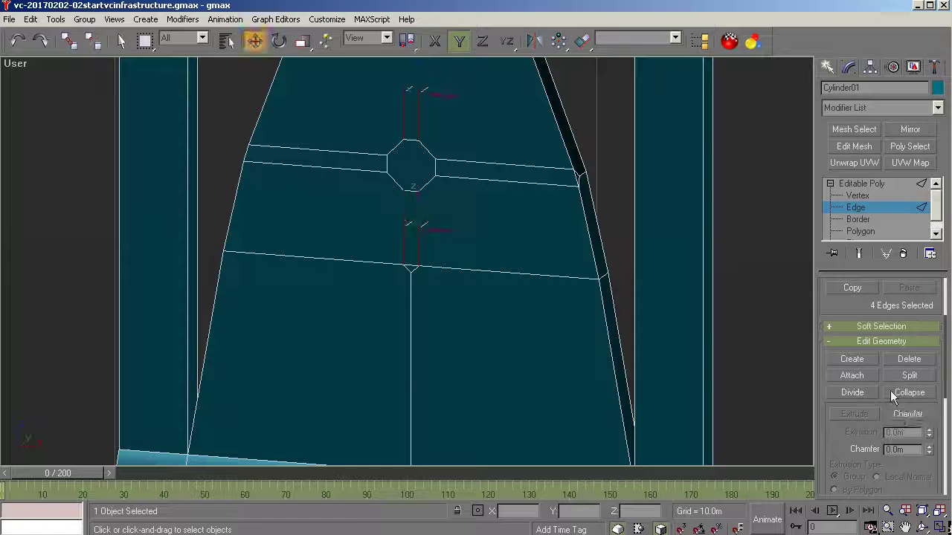
Extrude the octagonal polygon inward into the plate and delete its end face to open a hole.
{"action": "left_click", "coordinate": [861, 232]}
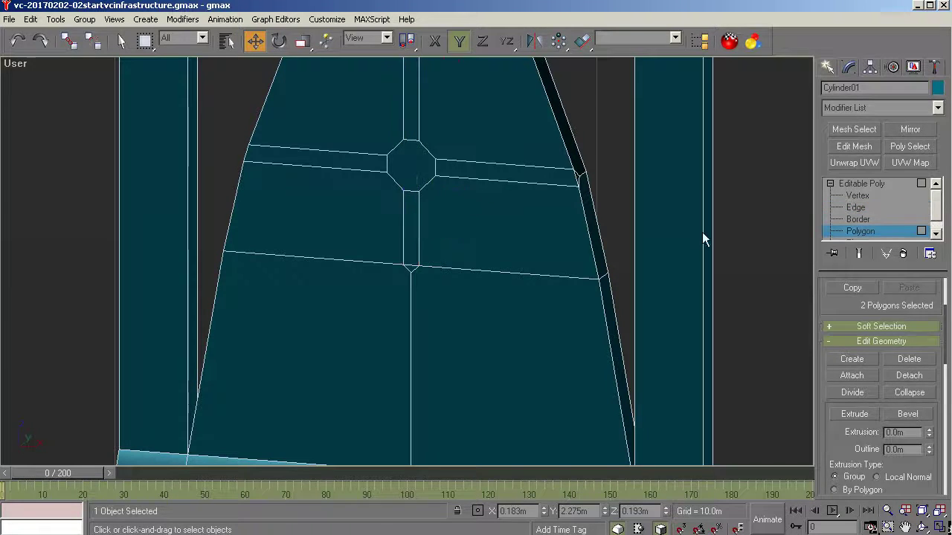
{"action": "left_click", "coordinate": [410, 163]}
{"action": "left_click", "coordinate": [855, 414]}
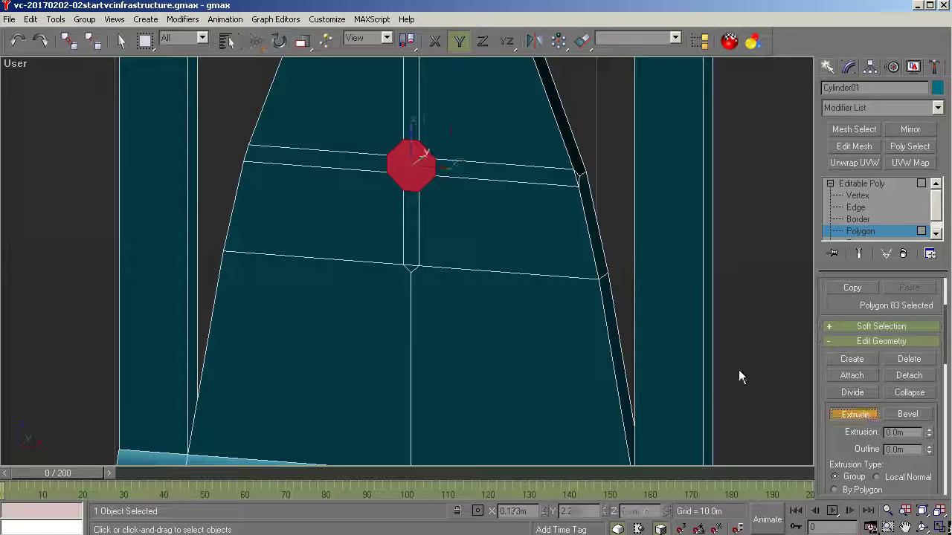
{"action": "left_click_drag", "start_coordinate": [424, 160], "coordinate": [415, 194]}
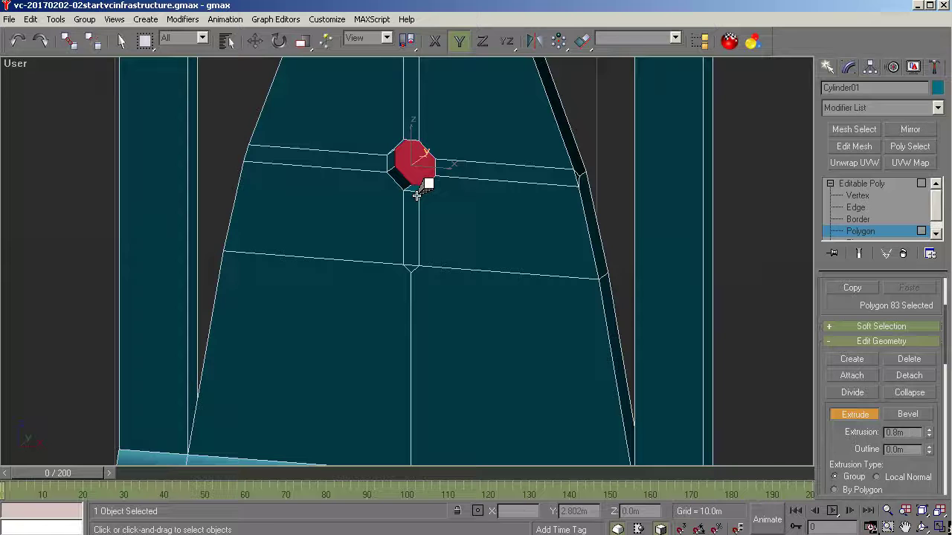
{"action": "key", "text": "ctrl+d"}
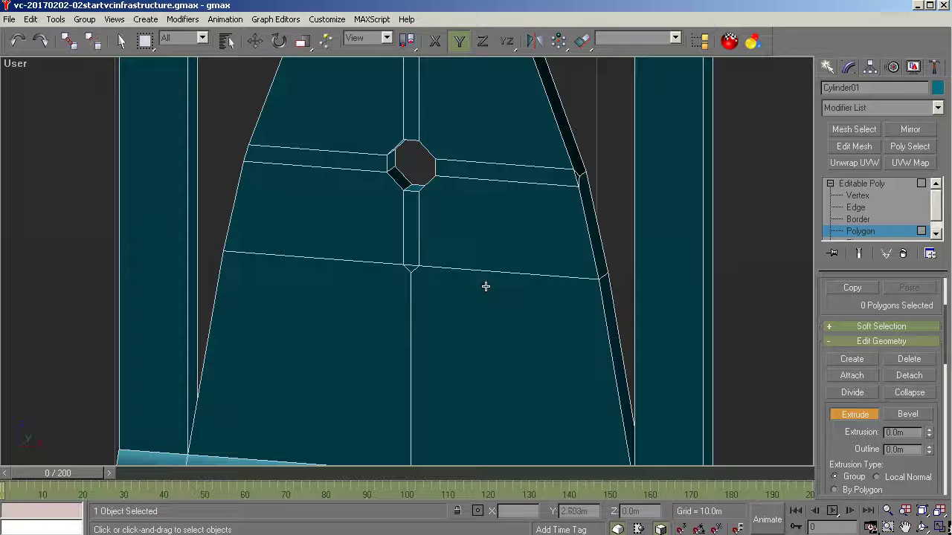
Delete the rear-facing polygons of the plate, both uprights and the lower bar's back strip, including their isolated vertices.
{"action": "left_click", "coordinate": [922, 526]}
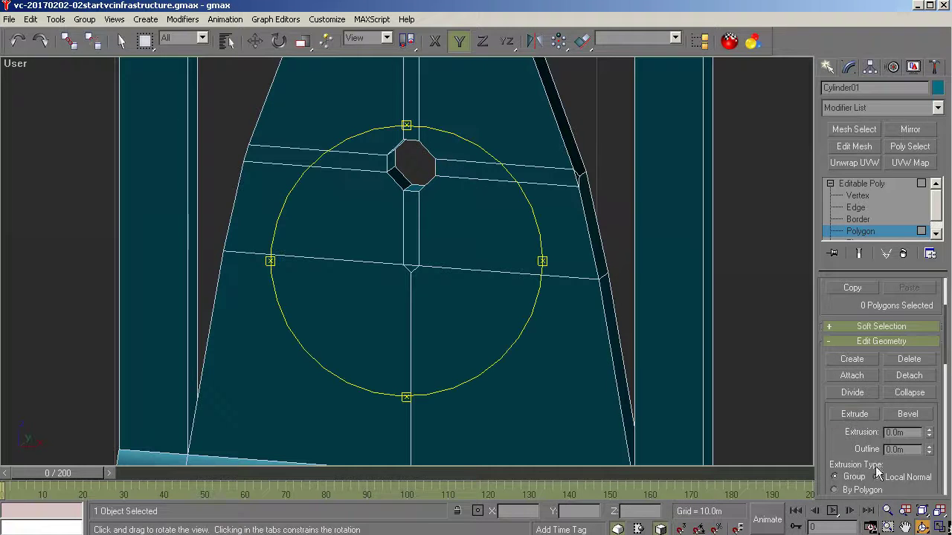
{"action": "left_click_drag", "start_coordinate": [447, 300], "coordinate": [275, 291]}
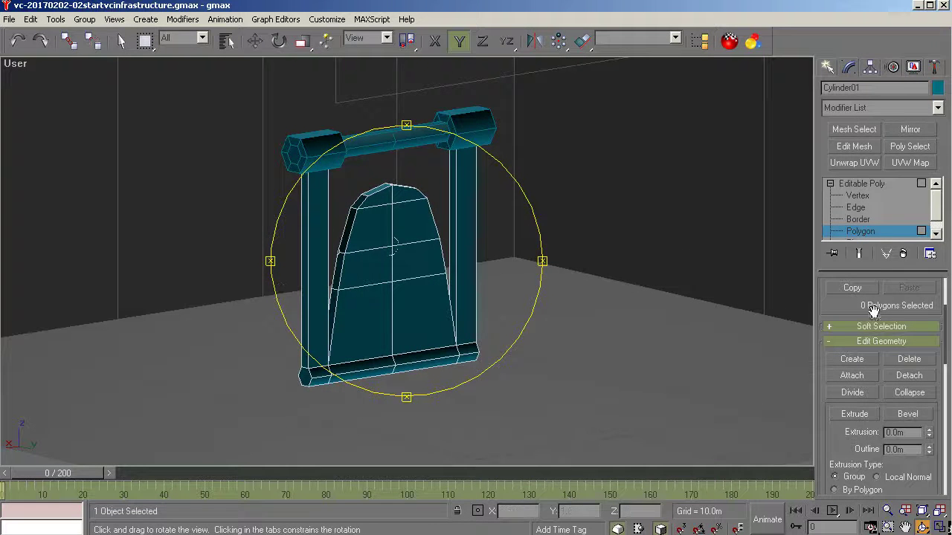
{"action": "left_click", "coordinate": [121, 41]}
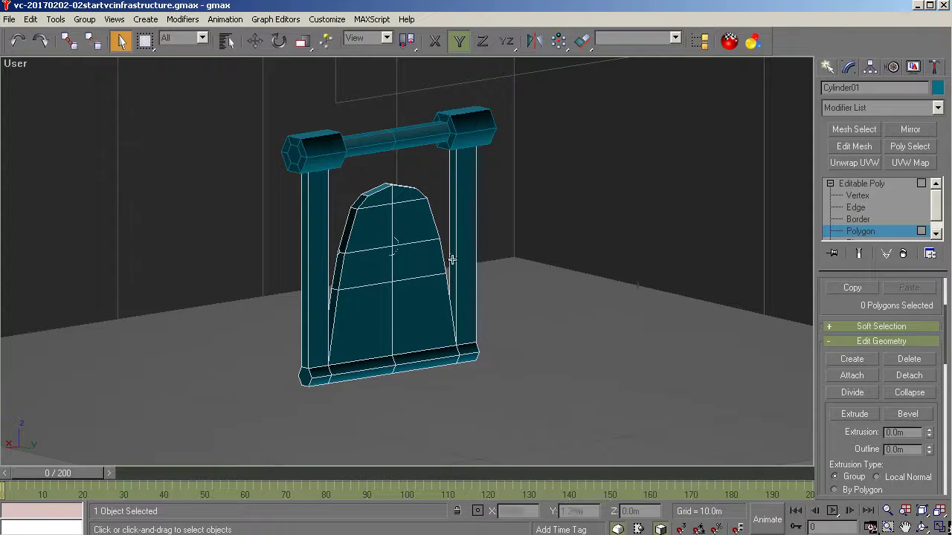
{"action": "left_click_drag", "start_coordinate": [943, 295], "coordinate": [942, 282]}
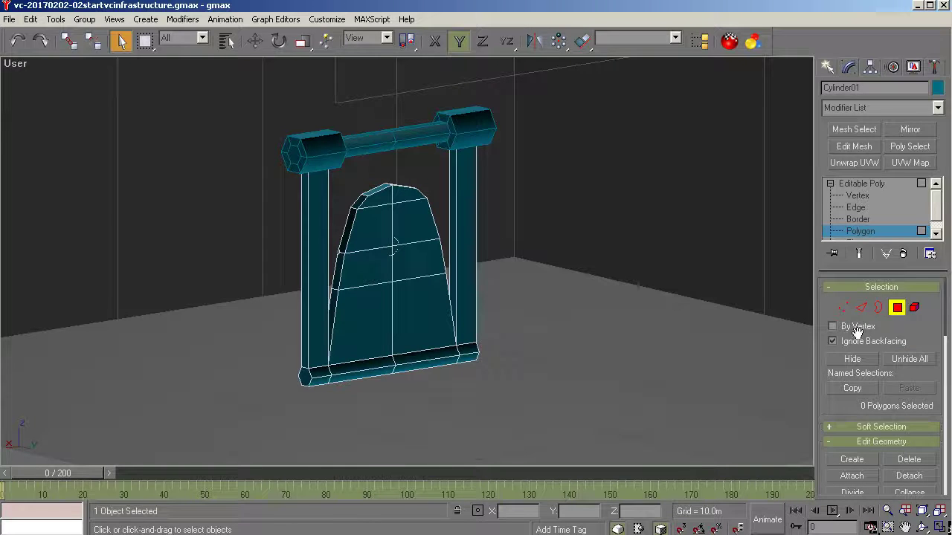
{"action": "right_click", "coordinate": [379, 226]}
{"action": "left_click", "coordinate": [378, 198]}
{"action": "left_click", "coordinate": [405, 195], "text": "ctrl"}
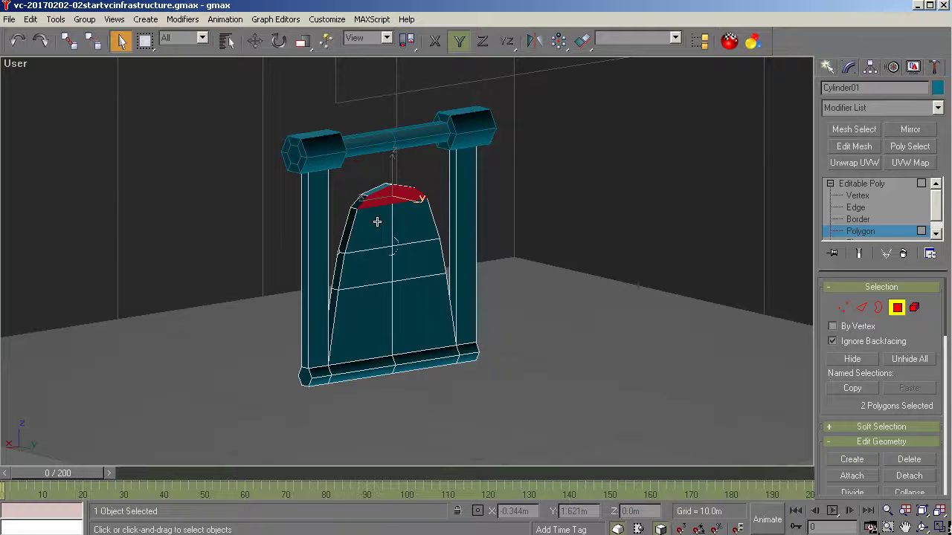
{"action": "left_click", "coordinate": [378, 219], "text": "ctrl"}
{"action": "left_click", "coordinate": [409, 223], "text": "ctrl"}
{"action": "left_click", "coordinate": [362, 267], "text": "ctrl"}
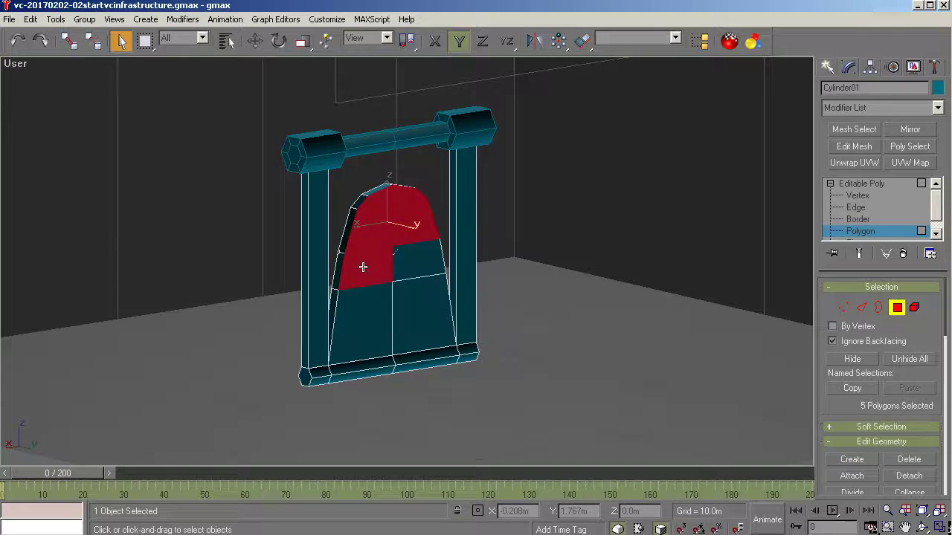
{"action": "left_click", "coordinate": [414, 265], "text": "ctrl"}
{"action": "left_click", "coordinate": [373, 324], "text": "ctrl"}
{"action": "left_click", "coordinate": [421, 325], "text": "ctrl"}
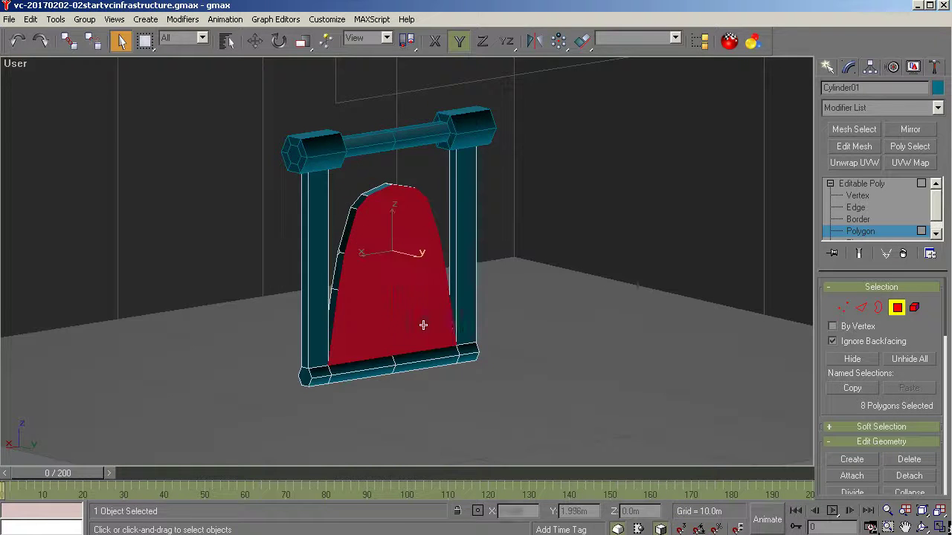
{"action": "left_click", "coordinate": [467, 305], "text": "ctrl"}
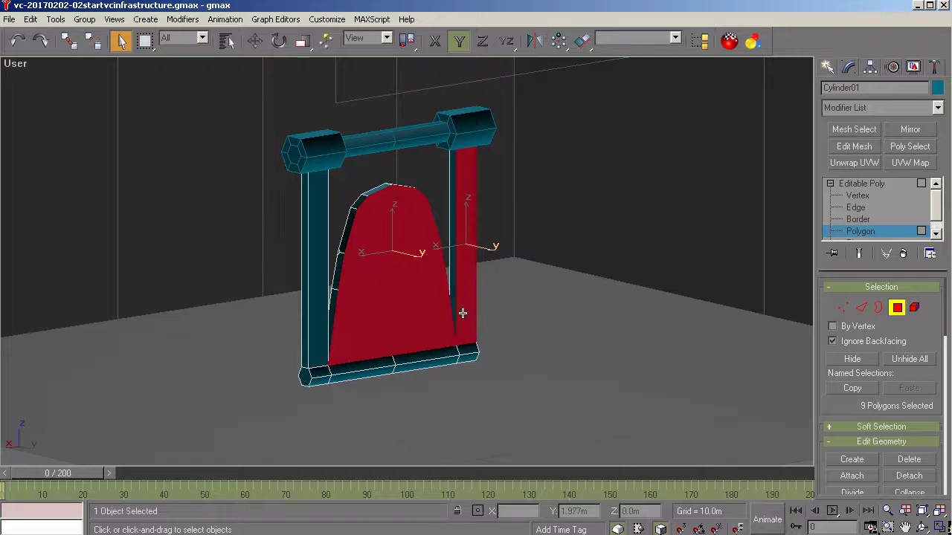
{"action": "left_click", "coordinate": [467, 357], "text": "ctrl"}
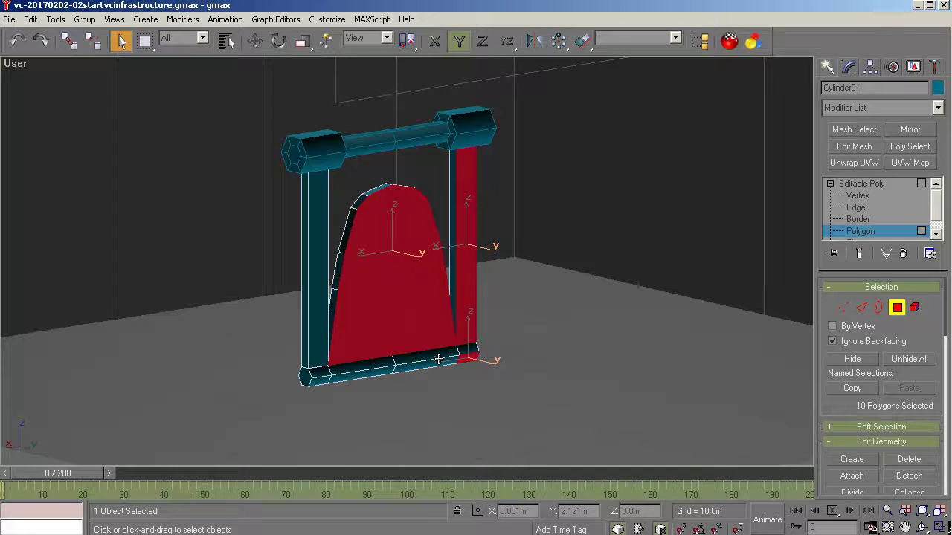
{"action": "left_click", "coordinate": [439, 360], "text": "ctrl"}
{"action": "left_click", "coordinate": [376, 373], "text": "ctrl"}
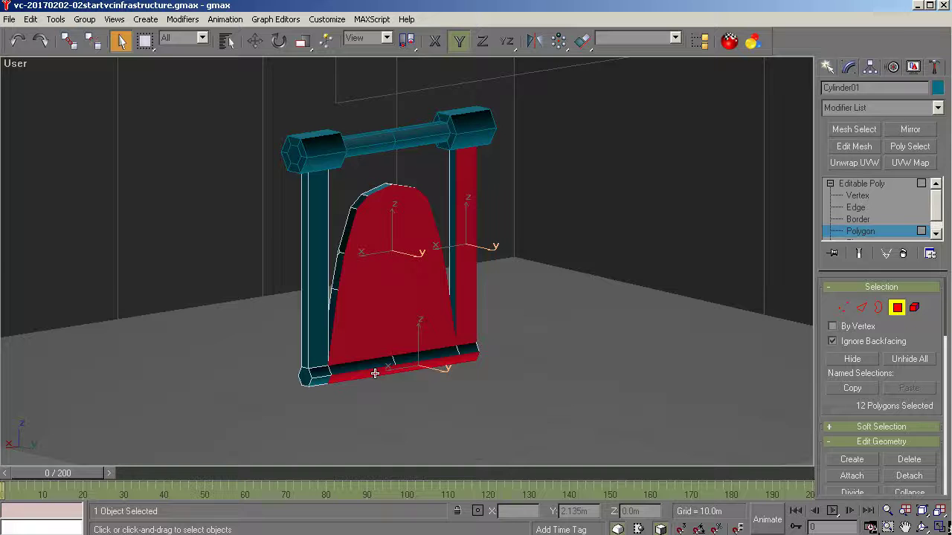
{"action": "left_click", "coordinate": [317, 382], "text": "ctrl"}
{"action": "left_click", "coordinate": [317, 347], "text": "ctrl"}
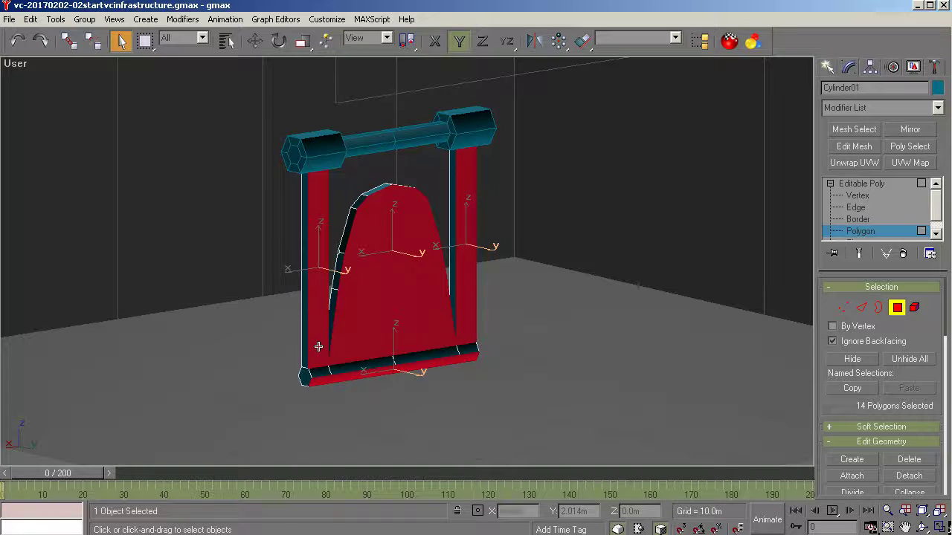
{"action": "key", "text": "Delete"}
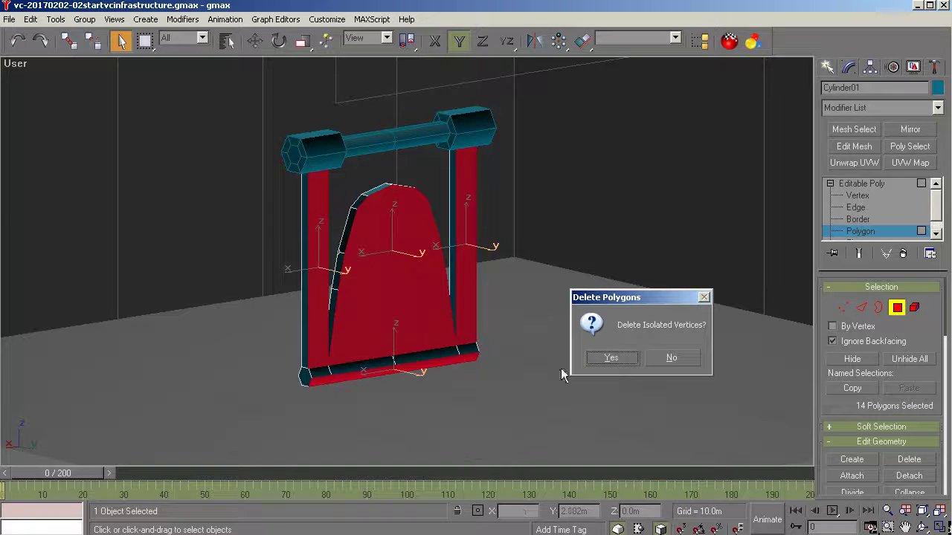
{"action": "left_click", "coordinate": [609, 358]}
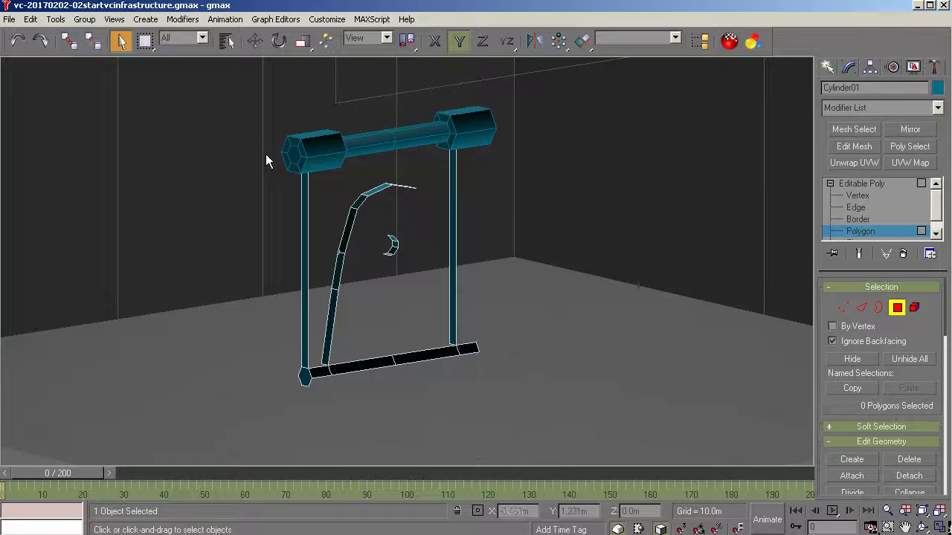
Delete the inner ring of six vertices from one end face of the upper bar, removing that end face.
{"action": "left_click", "coordinate": [859, 183]}
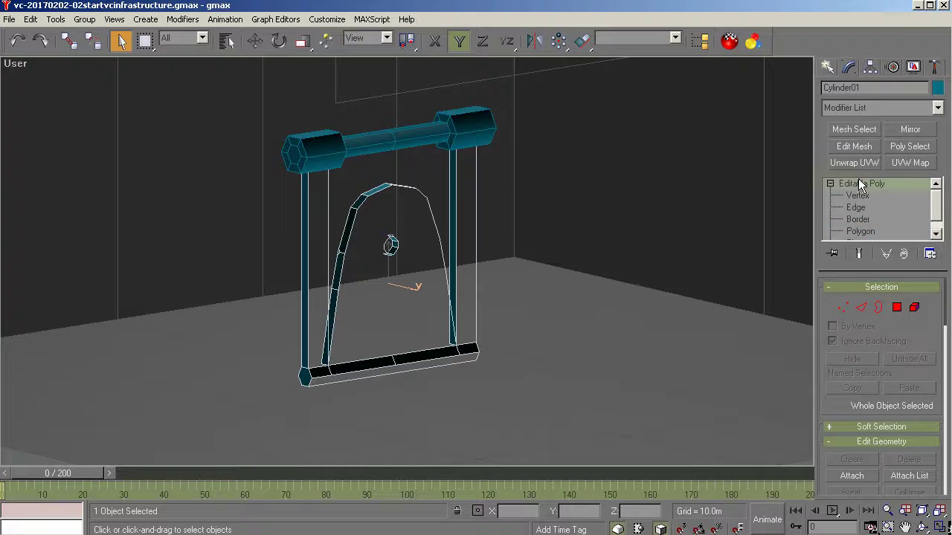
{"action": "left_click", "coordinate": [446, 131]}
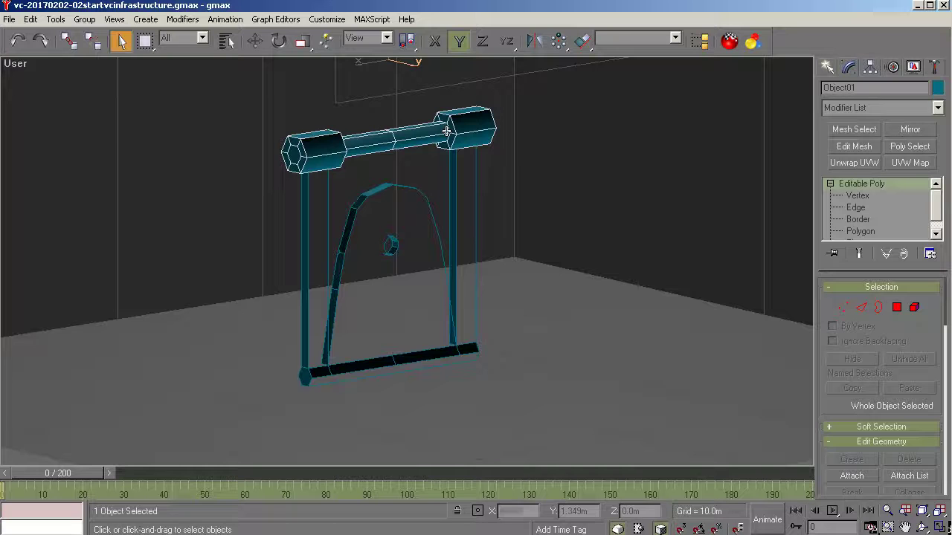
{"action": "left_click", "coordinate": [843, 307]}
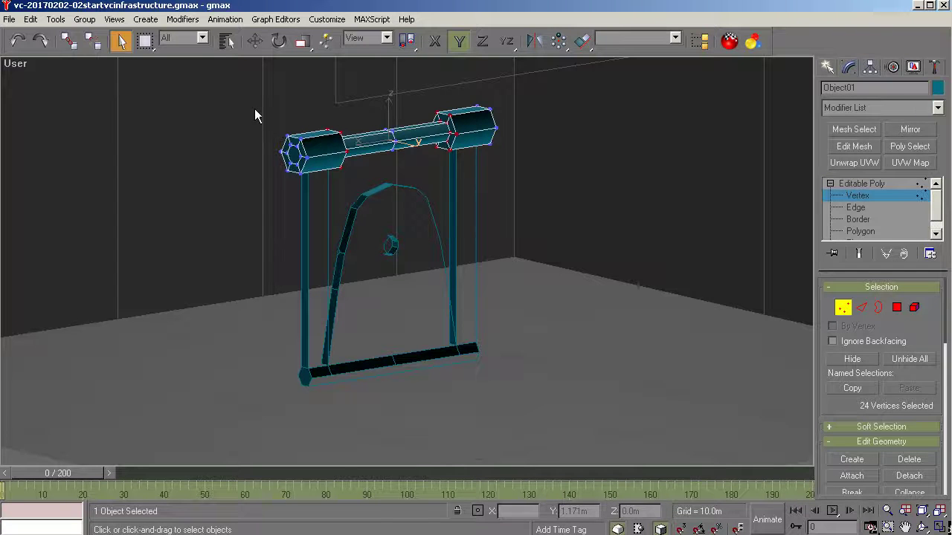
{"action": "left_click", "coordinate": [889, 527]}
{"action": "left_click_drag", "start_coordinate": [414, 102], "coordinate": [219, 223]}
{"action": "right_click", "coordinate": [445, 240]}
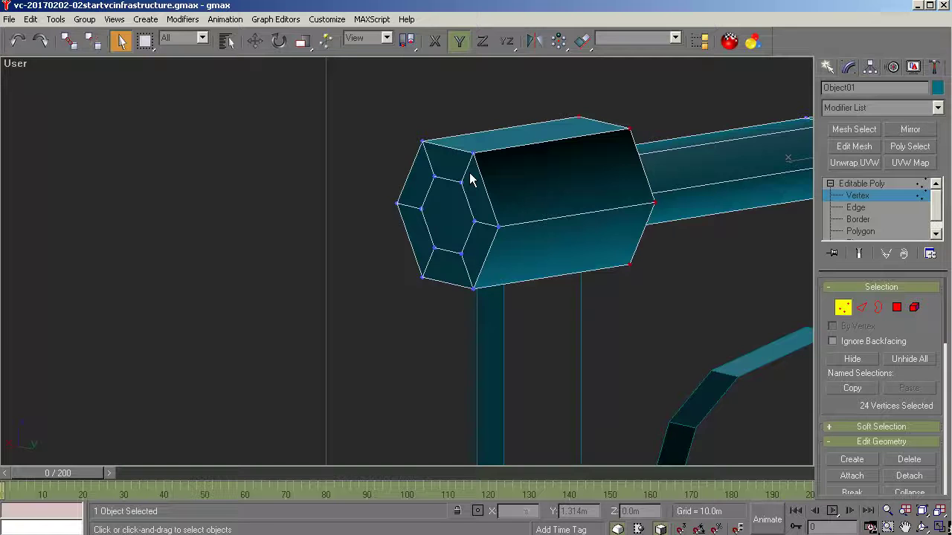
{"action": "left_click_drag", "start_coordinate": [442, 217], "coordinate": [421, 265]}
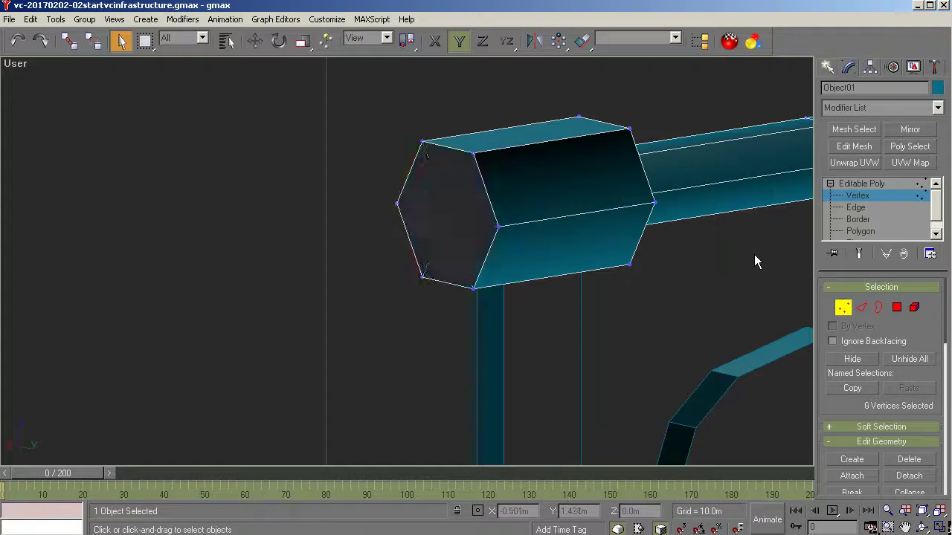
Cap the open hexagonal border at that end of the upper bar with a single polygon.
{"action": "left_click", "coordinate": [878, 307]}
{"action": "key", "text": "w"}
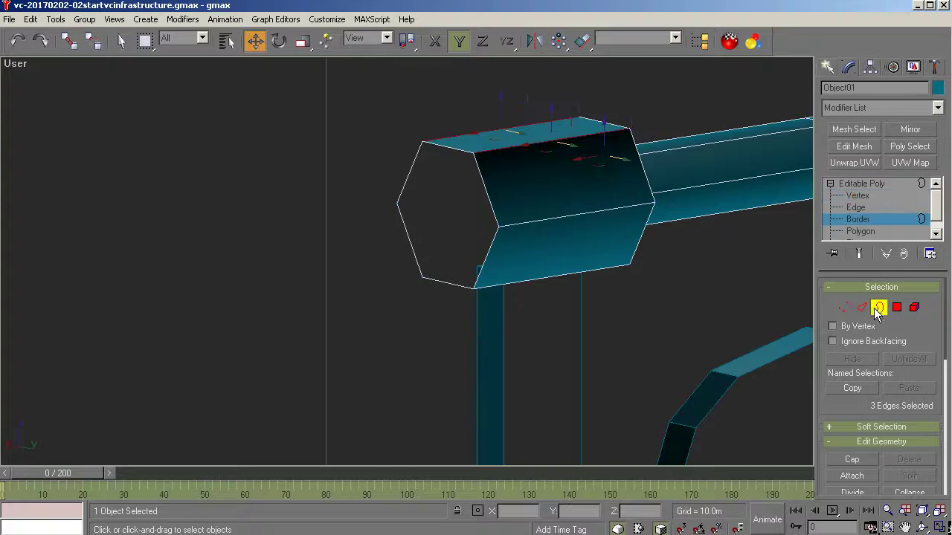
{"action": "left_click", "coordinate": [491, 205]}
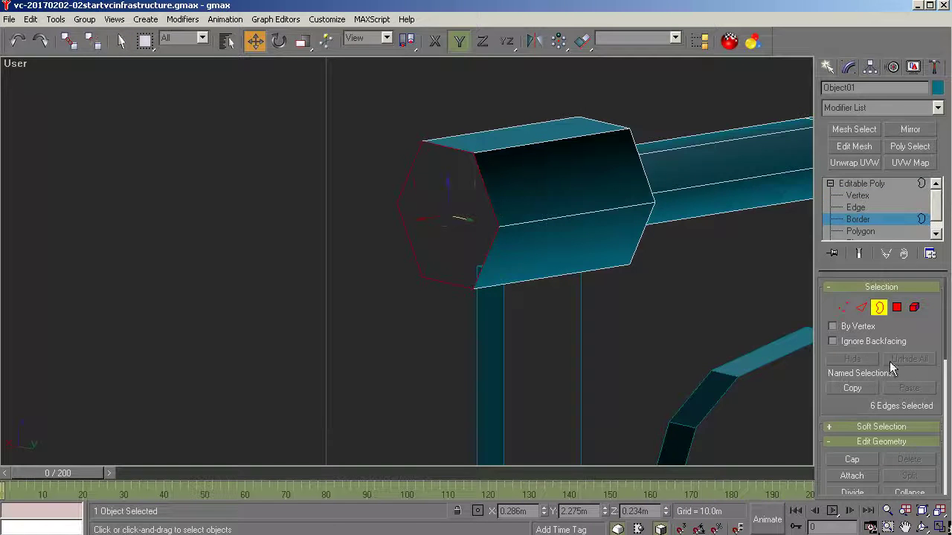
{"action": "left_click", "coordinate": [852, 460]}
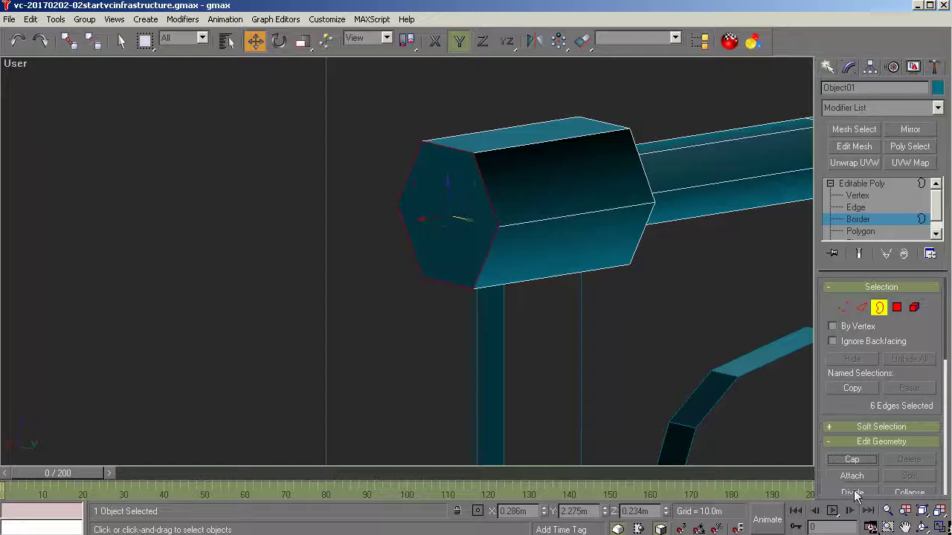
Delete the six inner ring vertices from the end face at the opposite end of the upper bar.
{"action": "left_click", "coordinate": [922, 526]}
{"action": "left_click_drag", "start_coordinate": [425, 221], "coordinate": [658, 293]}
{"action": "left_click", "coordinate": [858, 195]}
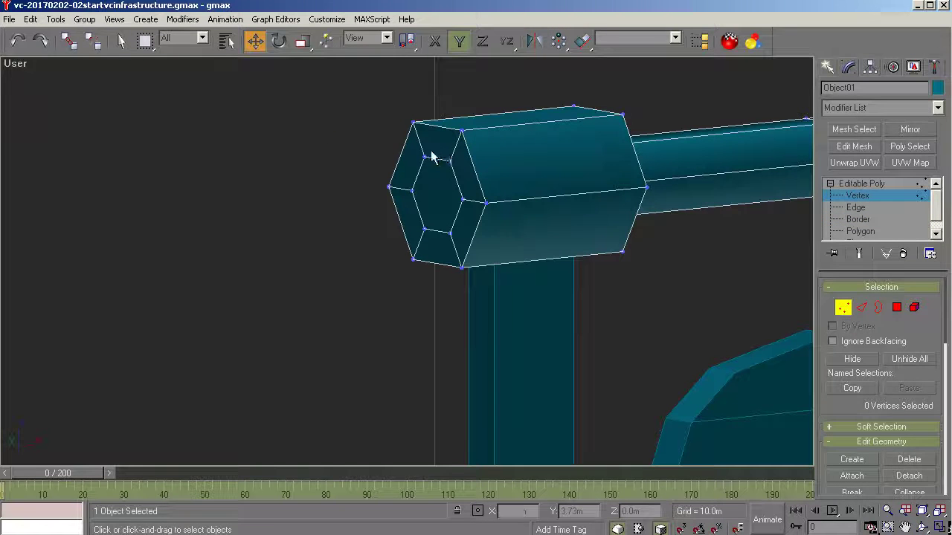
{"action": "left_click_drag", "start_coordinate": [396, 161], "coordinate": [468, 245]}
{"action": "left_click_drag", "start_coordinate": [386, 264], "coordinate": [386, 267]}
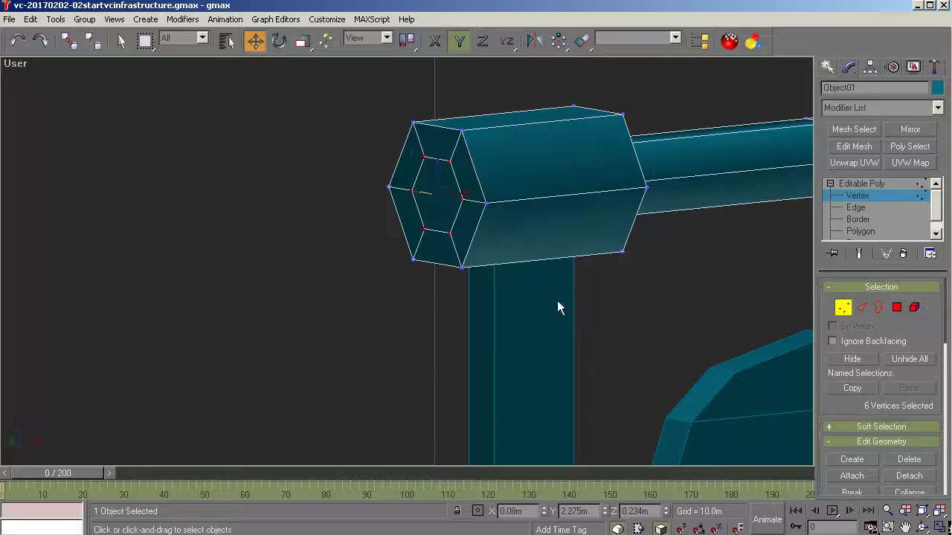
{"action": "key", "text": "Delete"}
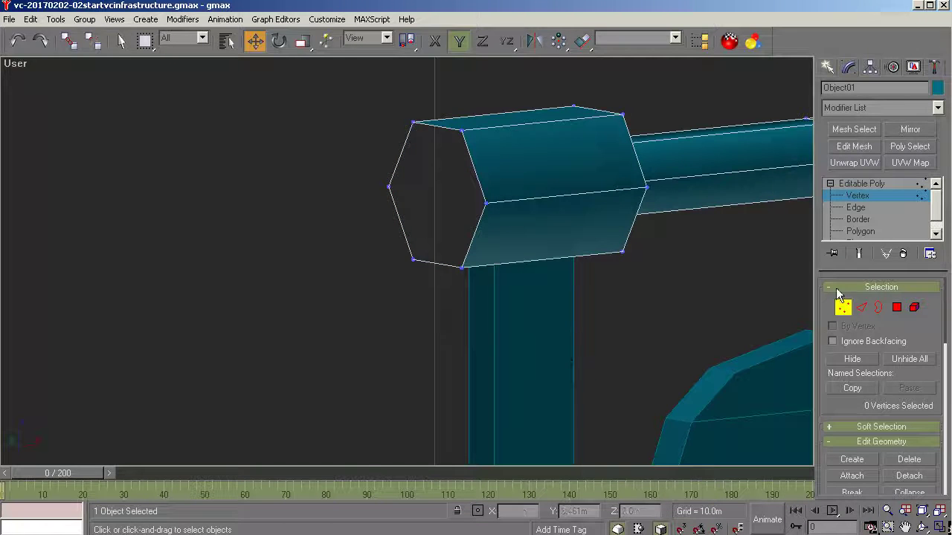
Cap the open hexagonal border at the upper bar's opposite end.
{"action": "left_click", "coordinate": [878, 308]}
{"action": "left_click", "coordinate": [476, 172]}
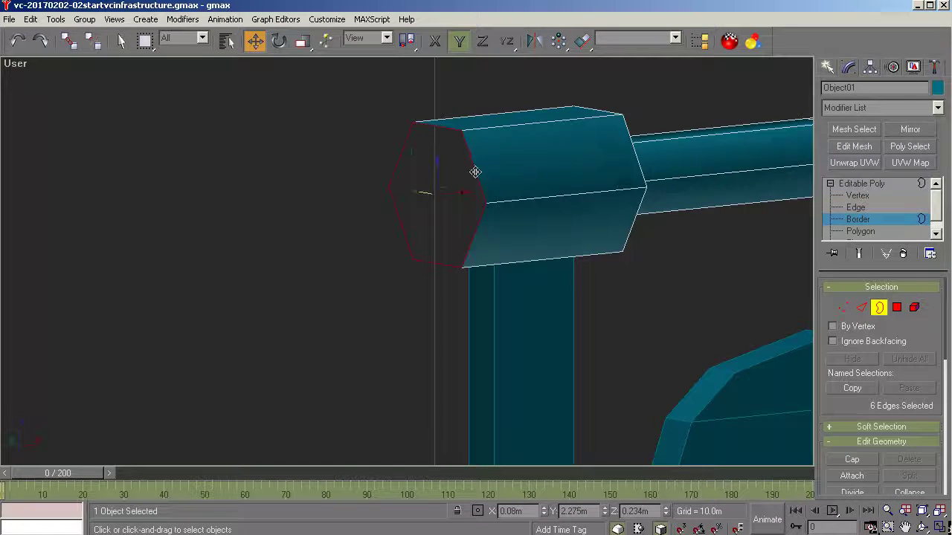
{"action": "left_click", "coordinate": [841, 458]}
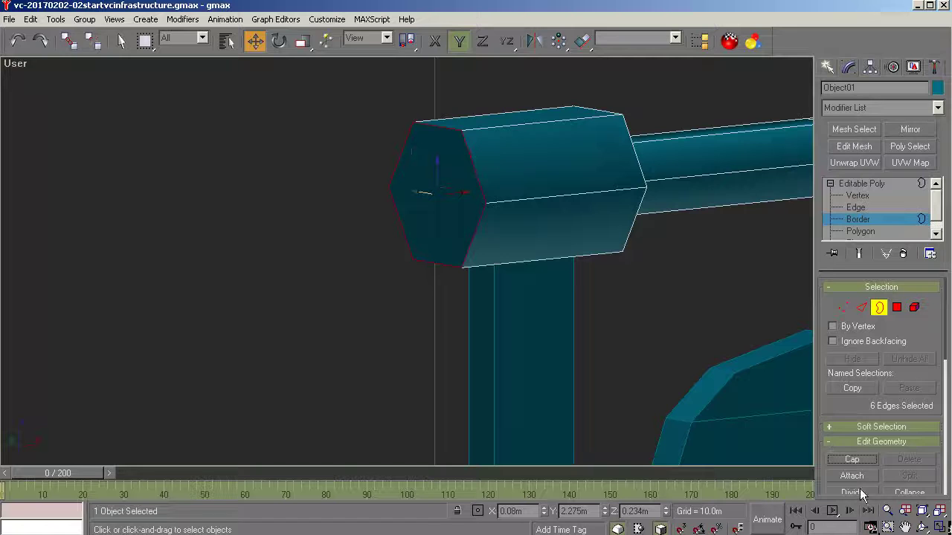
Leave the upper bar and switch to vertex editing on Cylinder01, the frame with the rounded plate.
{"action": "left_click", "coordinate": [922, 526]}
{"action": "mouse_move", "coordinate": [540, 310]}
{"action": "left_mouse_down"}
{"action": "mouse_move", "coordinate": [545, 300]}
{"action": "mouse_move", "coordinate": [395, 251]}
{"action": "mouse_move", "coordinate": [425, 272]}
{"action": "mouse_move", "coordinate": [329, 263]}
{"action": "mouse_move", "coordinate": [296, 245]}
{"action": "left_mouse_up"}
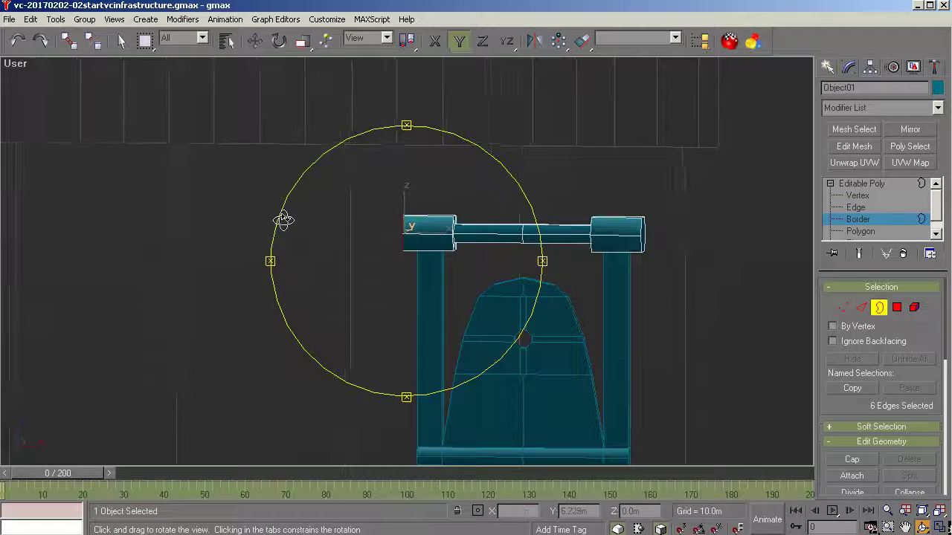
{"action": "scroll", "coordinate": [379, 272], "scroll_direction": "up", "scroll_amount": 10}
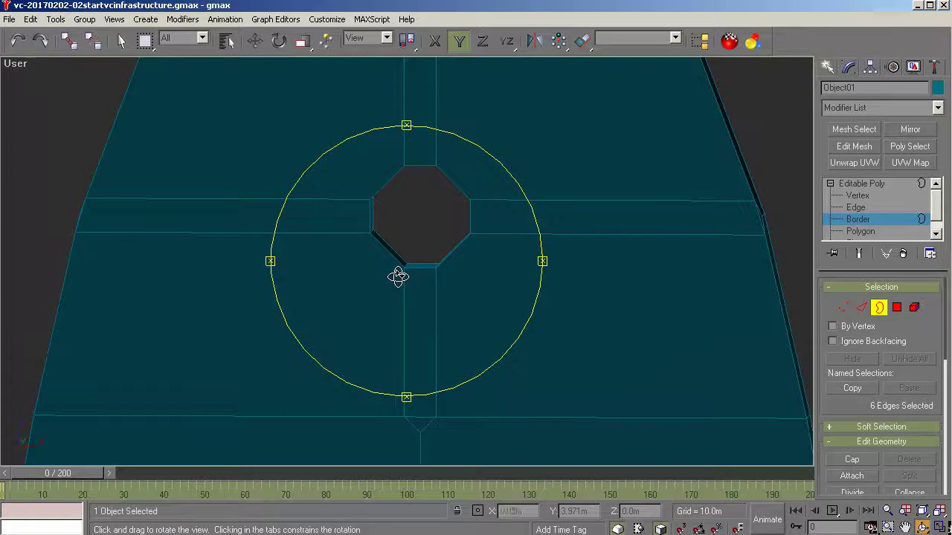
{"action": "left_click_drag", "start_coordinate": [395, 237], "coordinate": [416, 240]}
{"action": "scroll", "coordinate": [330, 267], "scroll_direction": "down", "scroll_amount": 5}
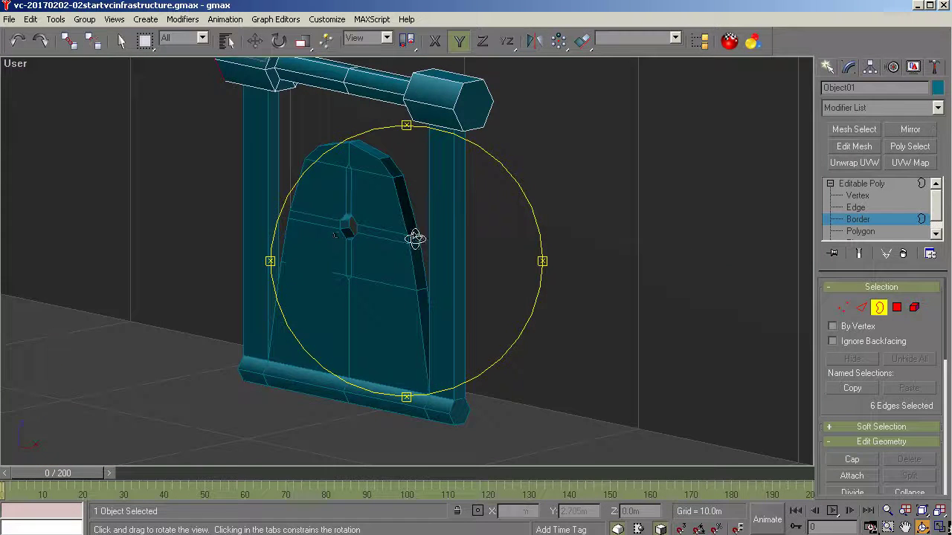
{"action": "key", "text": "w"}
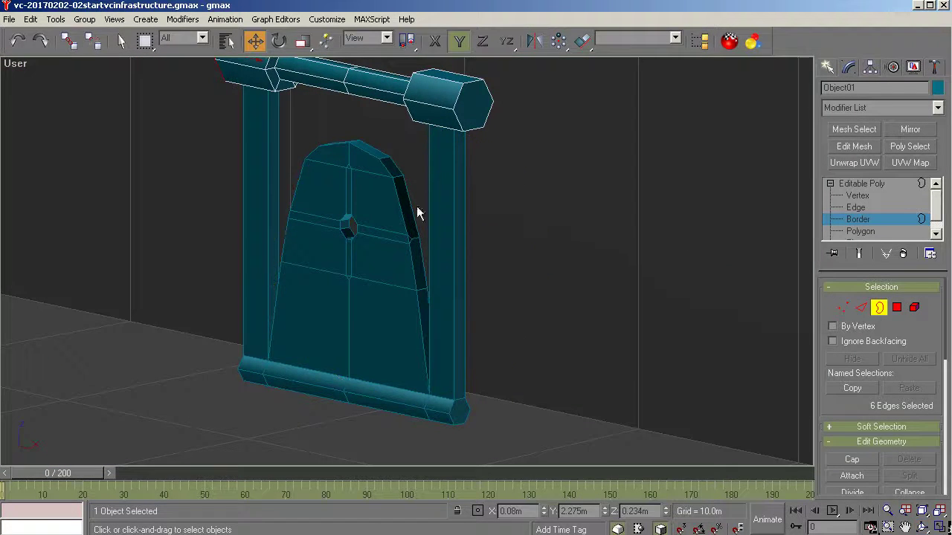
{"action": "left_click", "coordinate": [866, 196]}
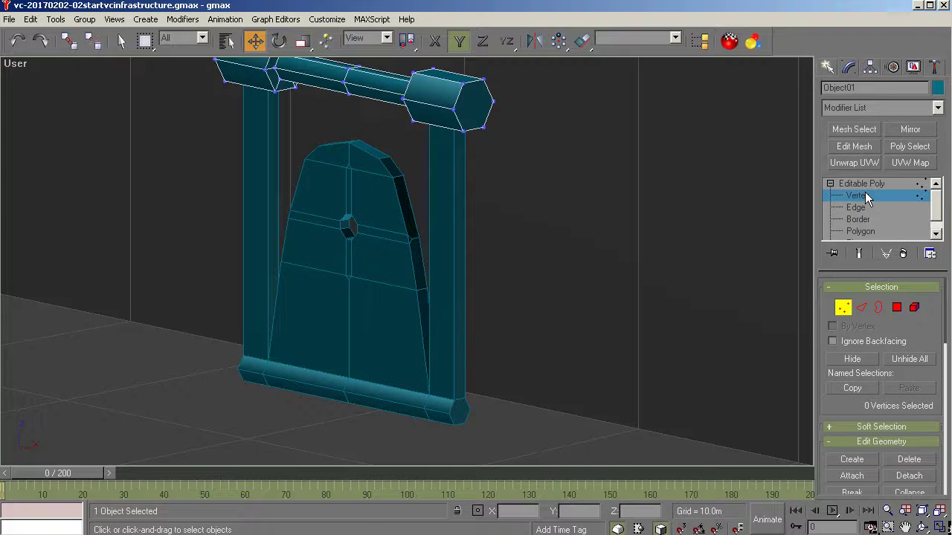
{"action": "left_click", "coordinate": [858, 184]}
{"action": "left_click", "coordinate": [425, 201]}
{"action": "left_click", "coordinate": [346, 192]}
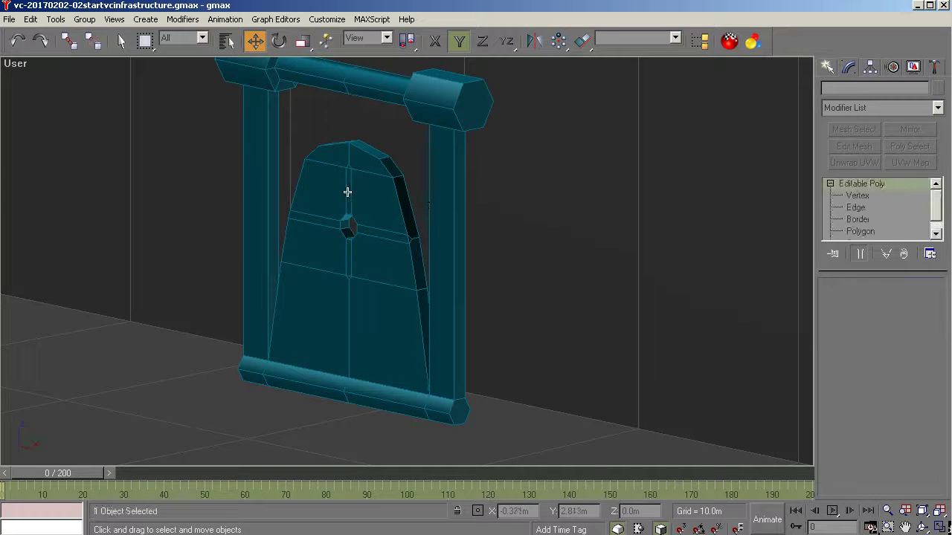
{"action": "left_click", "coordinate": [860, 196]}
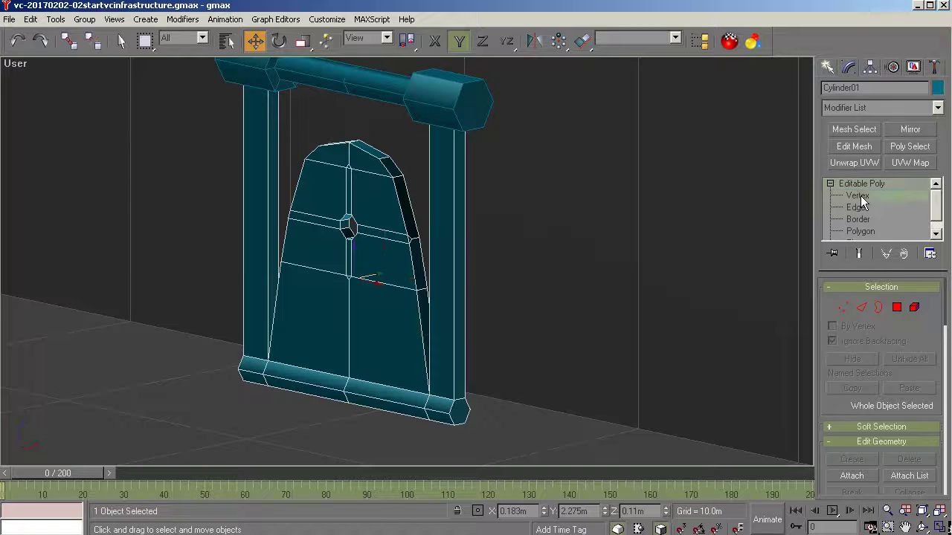
Turn off Ignore Backfacing and select all vertices across the plate's middle, from the hole down to the lower cross edge.
{"action": "left_click", "coordinate": [922, 526]}
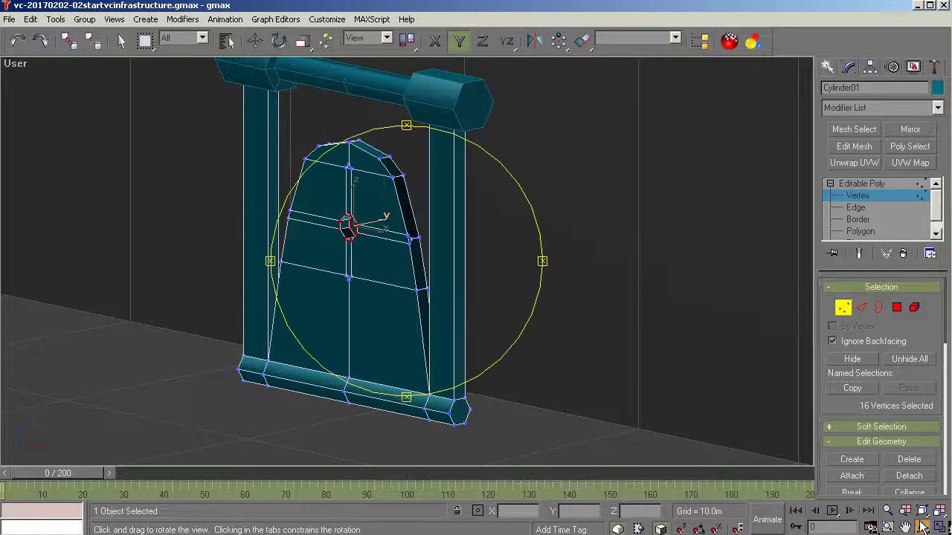
{"action": "key", "text": "w"}
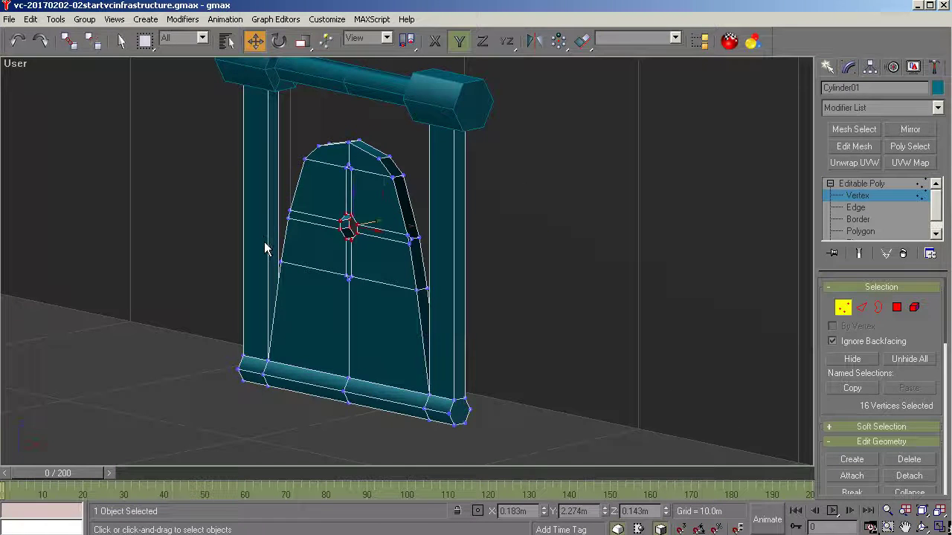
{"action": "left_click_drag", "start_coordinate": [392, 272], "coordinate": [439, 301]}
{"action": "left_click", "coordinate": [922, 527]}
{"action": "left_click", "coordinate": [832, 342]}
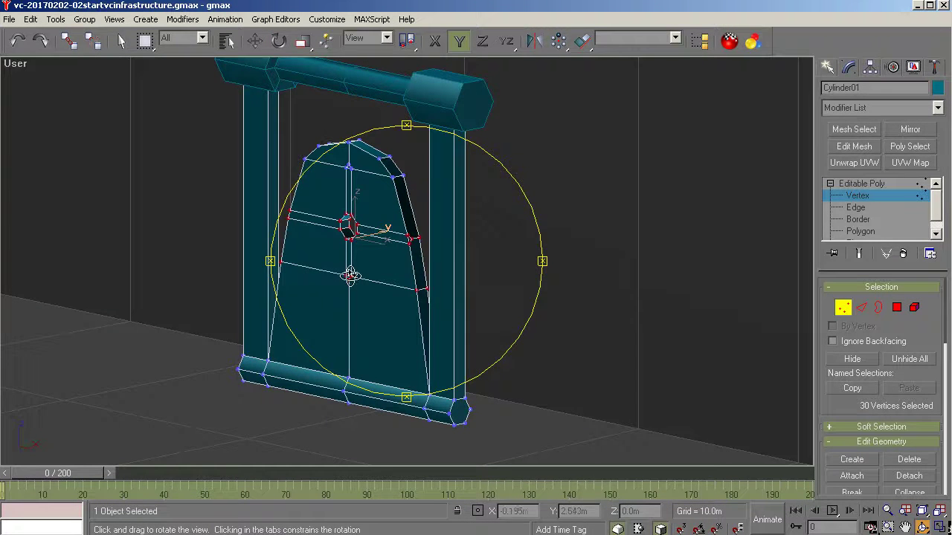
{"action": "key", "text": "w"}
{"action": "left_click", "coordinate": [427, 304], "text": "ctrl"}
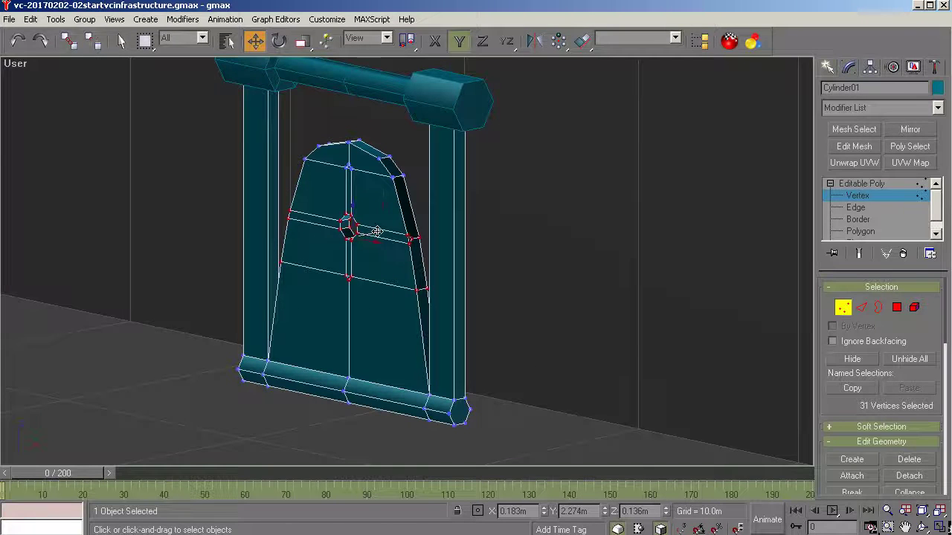
{"action": "left_click_drag", "start_coordinate": [377, 230], "coordinate": [391, 226]}
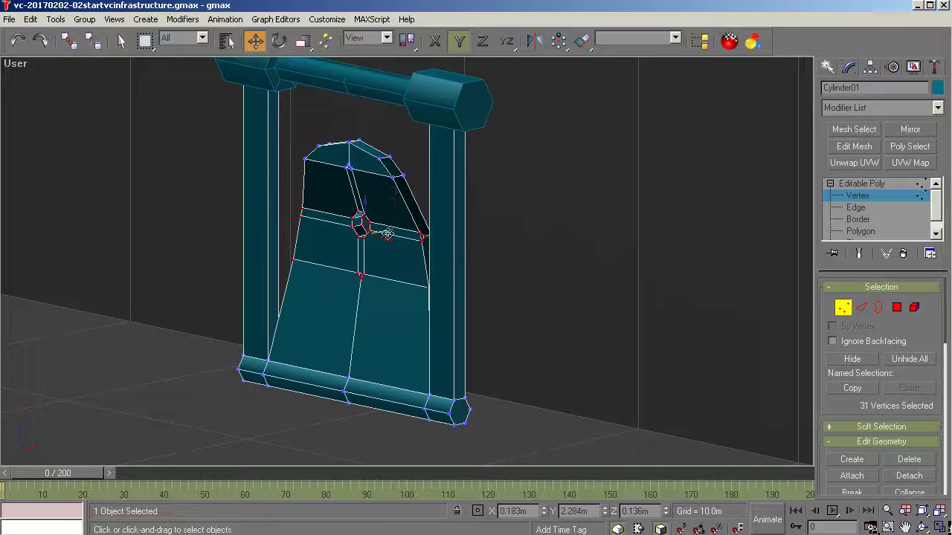
{"action": "left_click_drag", "start_coordinate": [440, 187], "coordinate": [437, 191]}
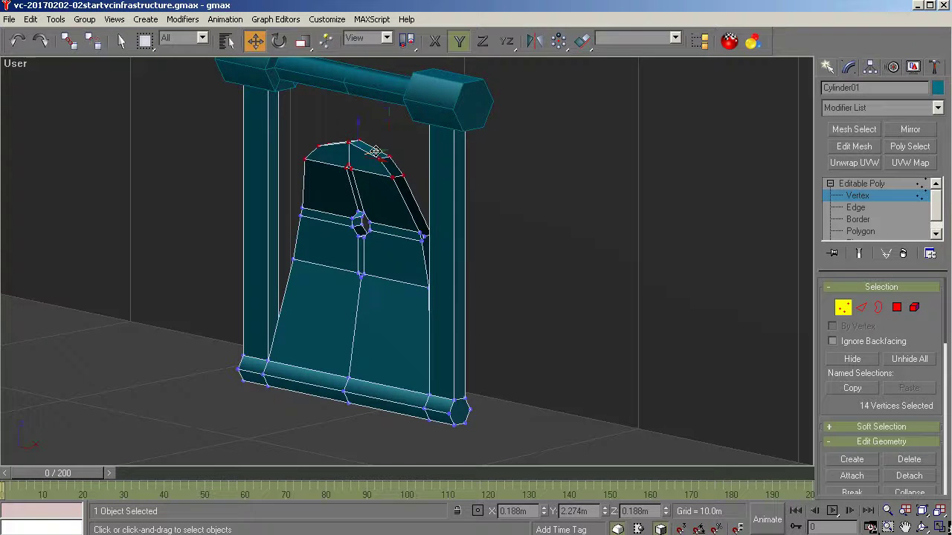
{"action": "left_click_drag", "start_coordinate": [377, 151], "coordinate": [377, 151]}
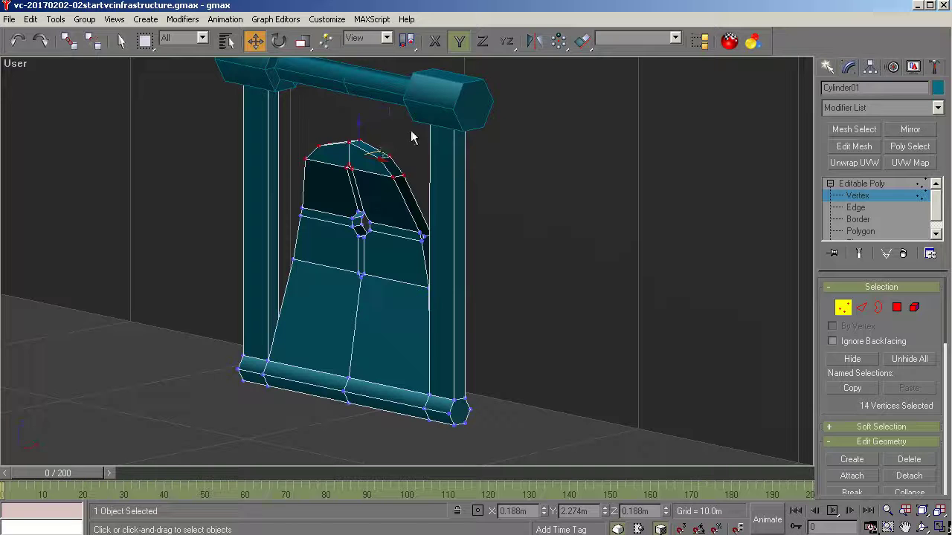
{"action": "left_click", "coordinate": [17, 43]}
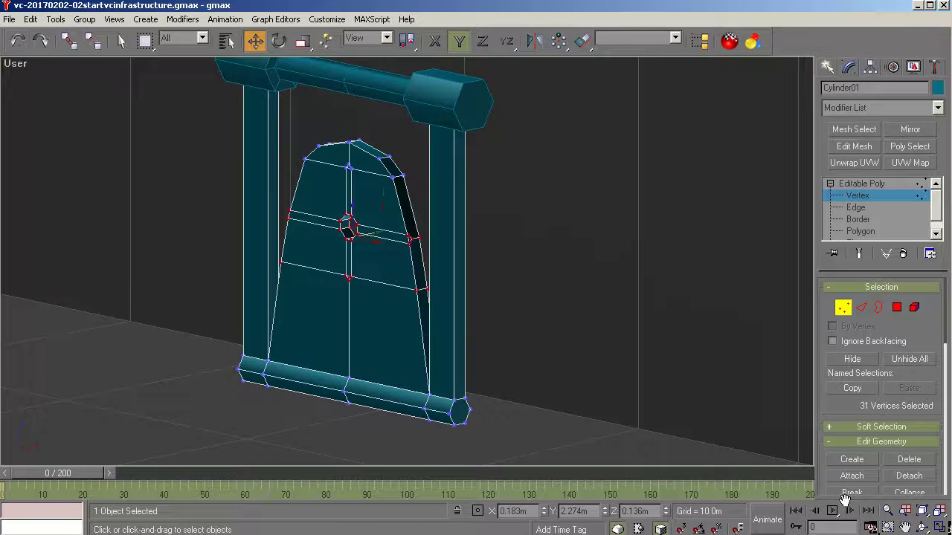
Move the selected middle vertices of the plate about 0.009 m along the Y axis to bend it.
{"action": "left_click", "coordinate": [922, 526]}
{"action": "left_click_drag", "start_coordinate": [481, 325], "coordinate": [529, 266]}
{"action": "right_click", "coordinate": [528, 266]}
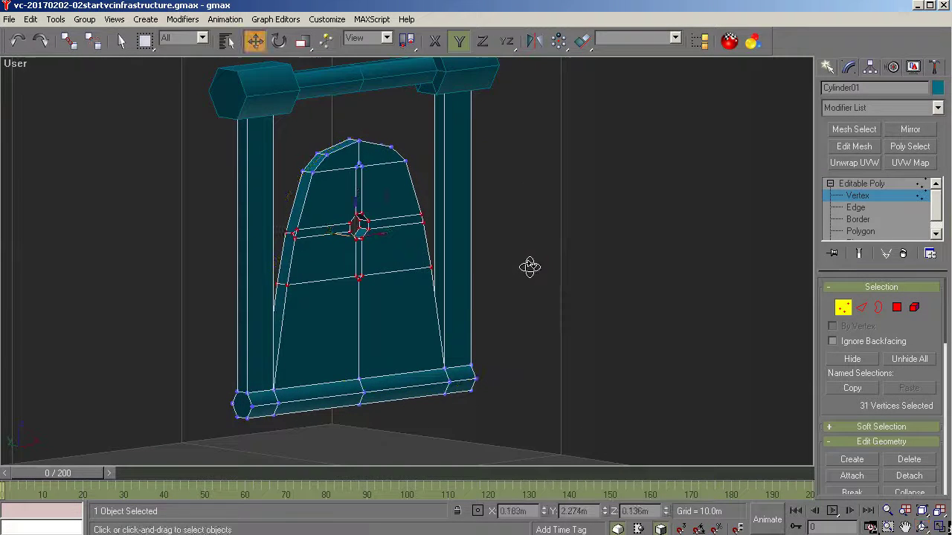
{"action": "left_click_drag", "start_coordinate": [346, 235], "coordinate": [336, 235]}
Move the plate's top vertices about 0.005 m along Y and rotate them slightly about the X axis.
{"action": "left_click_drag", "start_coordinate": [426, 136], "coordinate": [318, 188]}
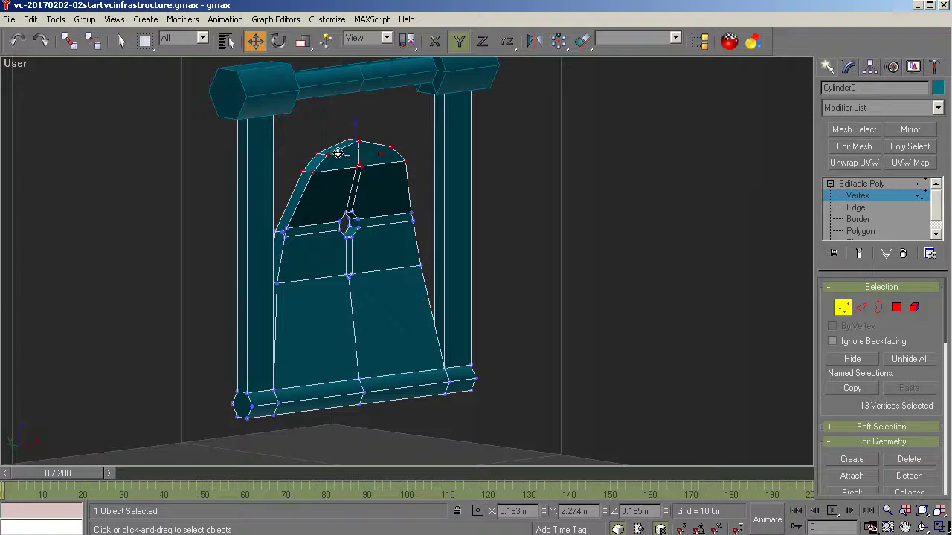
{"action": "left_click_drag", "start_coordinate": [339, 155], "coordinate": [335, 169]}
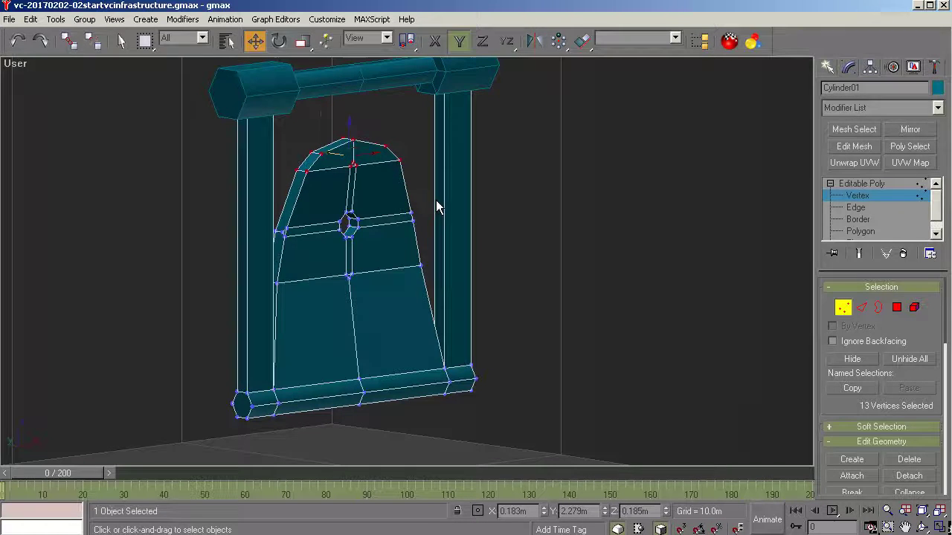
{"action": "left_click", "coordinate": [279, 41]}
{"action": "key", "text": "F5"}
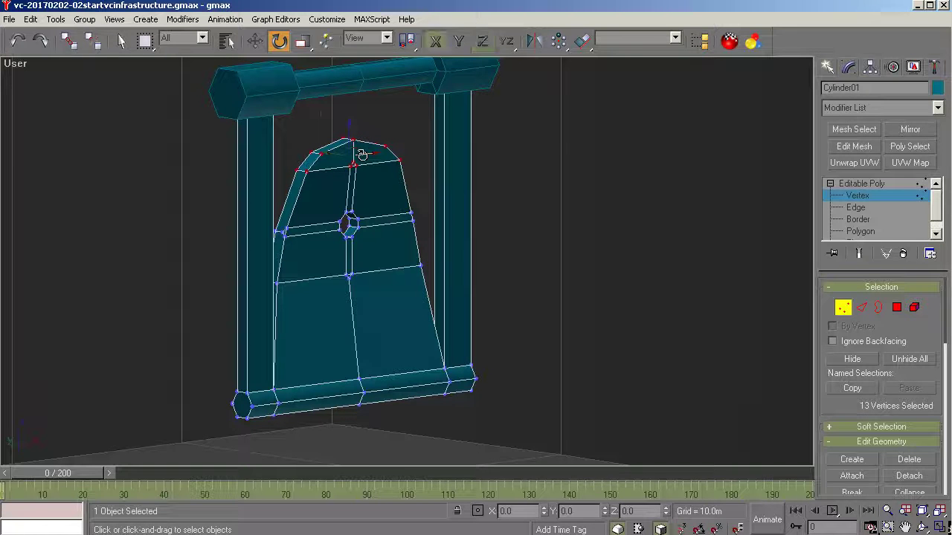
{"action": "left_click_drag", "start_coordinate": [401, 387], "coordinate": [402, 384]}
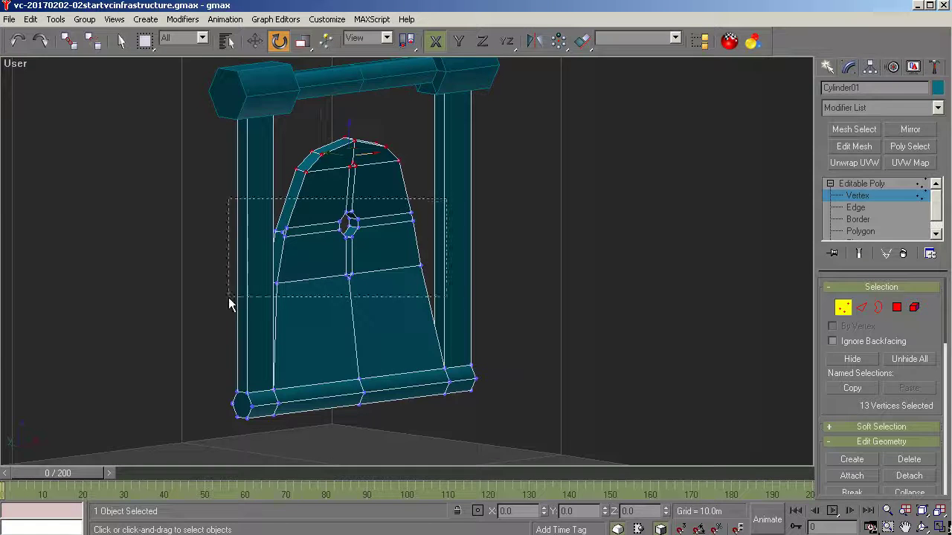
Select the plate's middle vertices around the hole and the lower cross edge, and nudge them slightly along the Y axis.
{"action": "left_click_drag", "start_coordinate": [228, 297], "coordinate": [229, 298]}
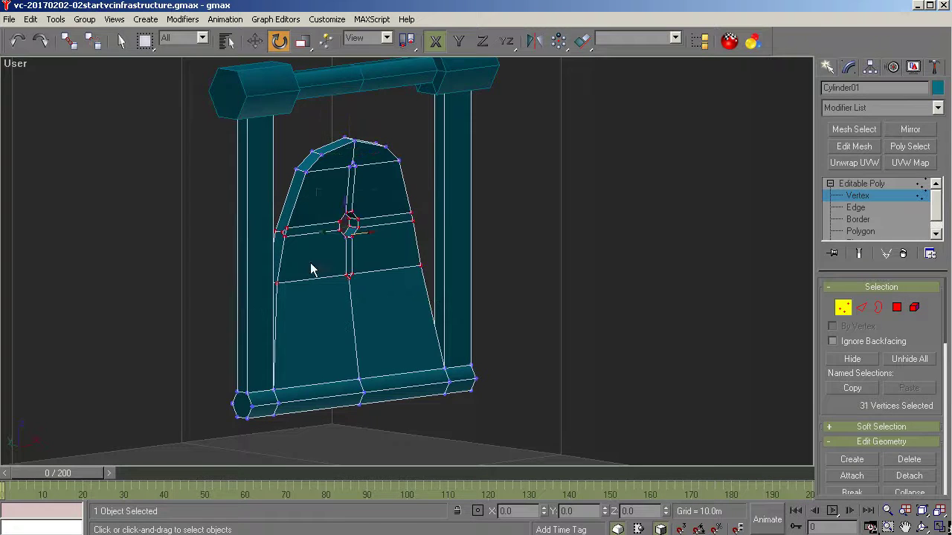
{"action": "left_click", "coordinate": [255, 41]}
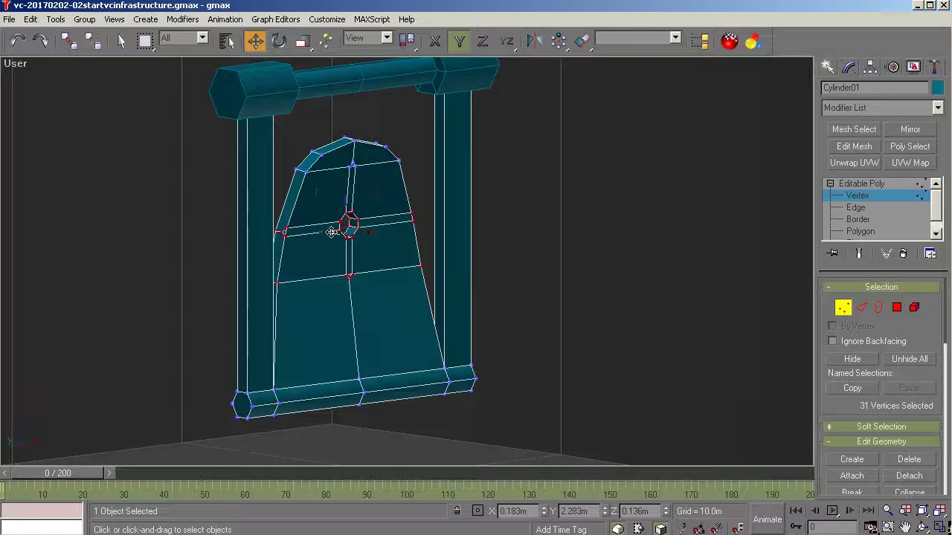
{"action": "left_click_drag", "start_coordinate": [331, 232], "coordinate": [333, 231]}
Select all polygons of Cylinder01, clear their smoothing groups, and apply Auto Smooth with a 45.0 threshold.
{"action": "scroll", "coordinate": [868, 243], "scroll_direction": "down", "scroll_amount": 1}
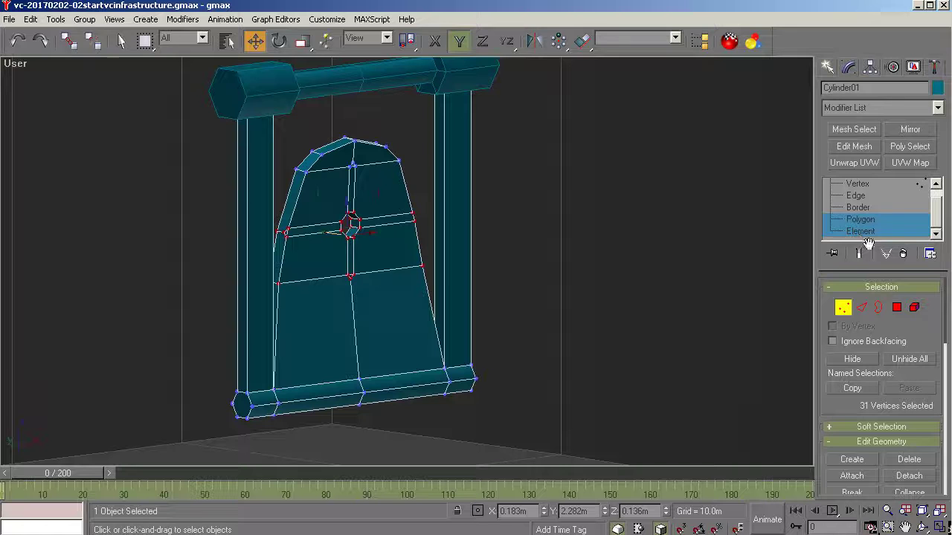
{"action": "left_click", "coordinate": [864, 232]}
{"action": "left_click", "coordinate": [862, 231]}
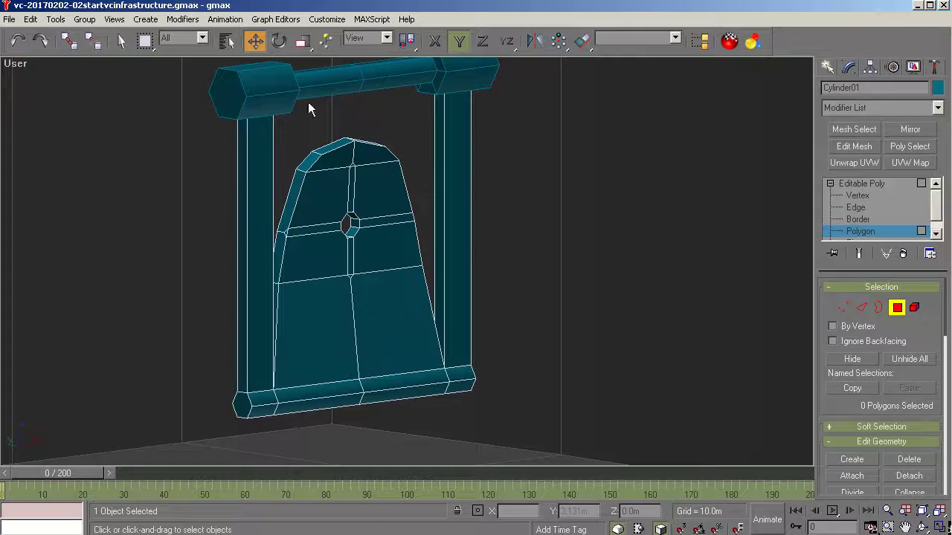
{"action": "left_click", "coordinate": [31, 20]}
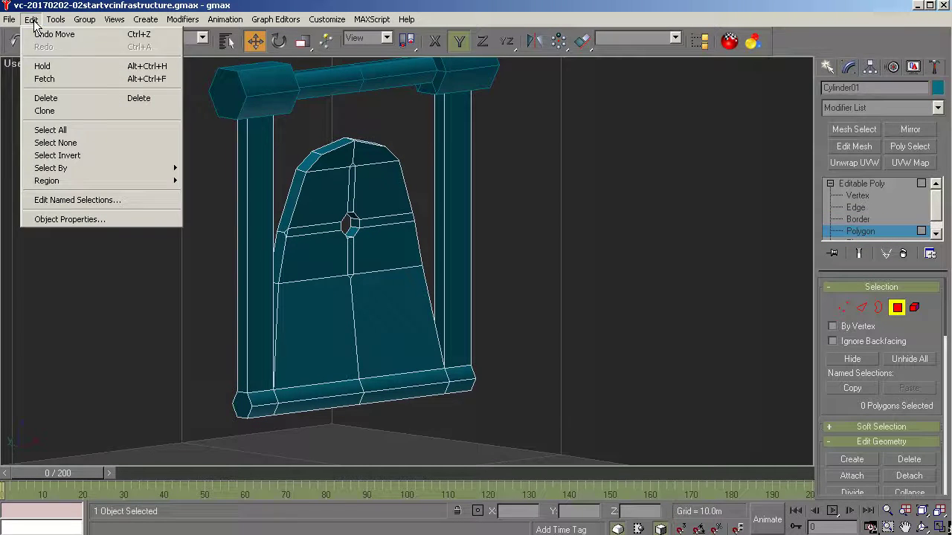
{"action": "left_click", "coordinate": [81, 129]}
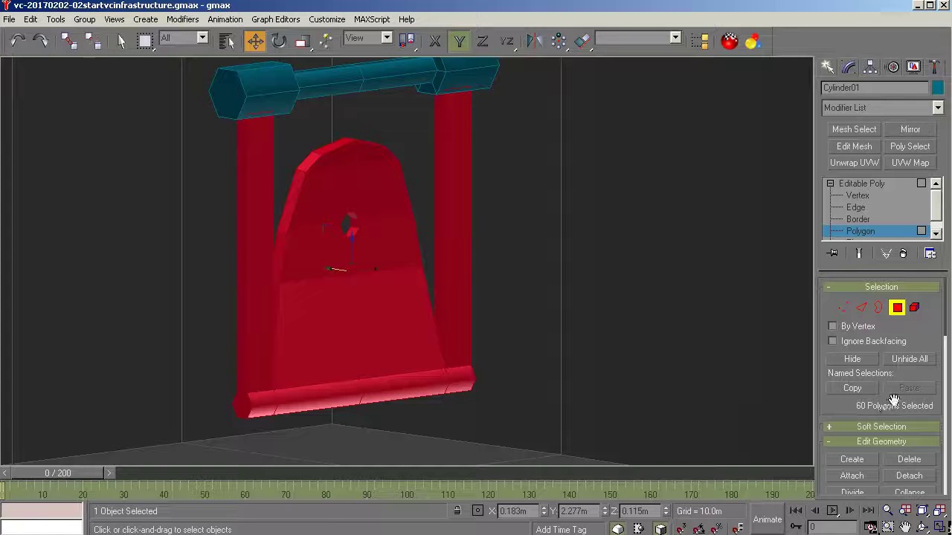
{"action": "left_click_drag", "start_coordinate": [948, 396], "coordinate": [946, 440]}
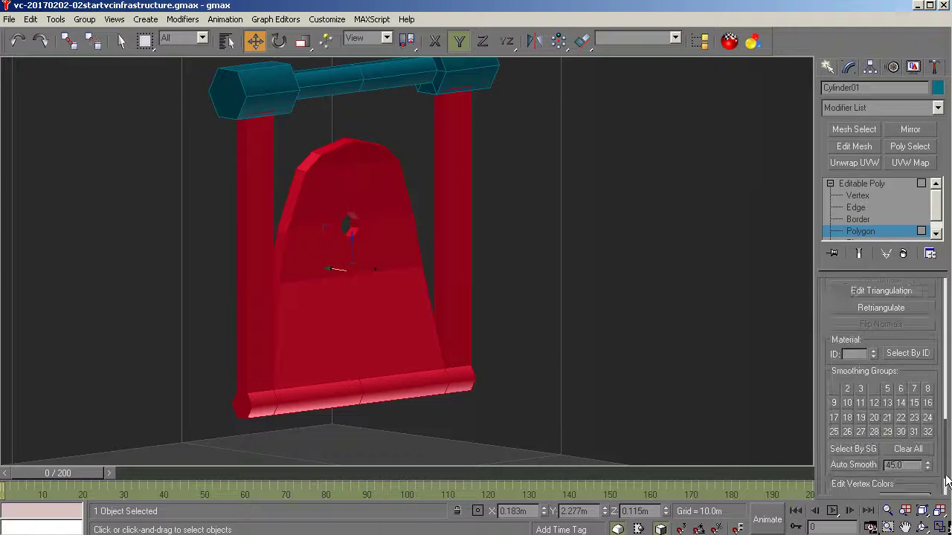
{"action": "scroll", "coordinate": [903, 416], "scroll_direction": "down", "scroll_amount": 5}
{"action": "left_click", "coordinate": [906, 405]}
{"action": "left_click", "coordinate": [853, 420]}
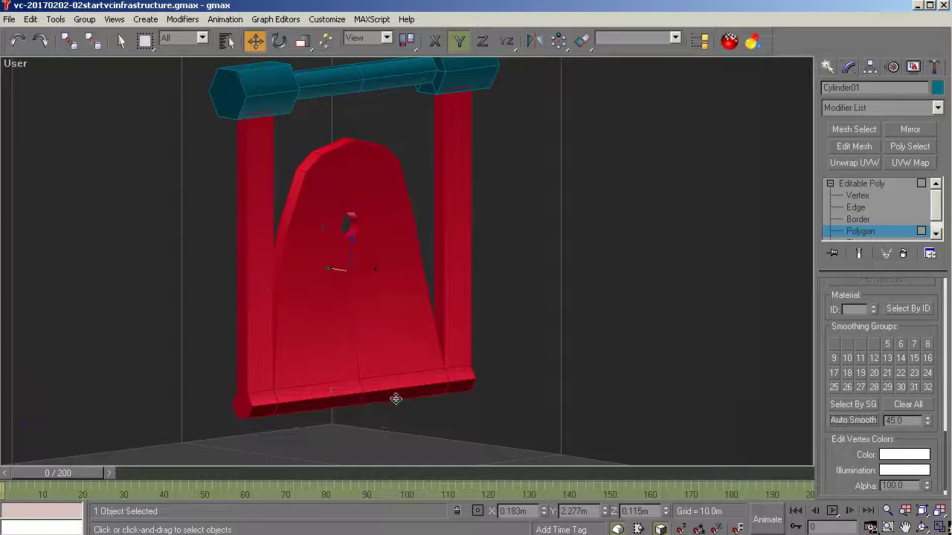
{"action": "left_click", "coordinate": [533, 384]}
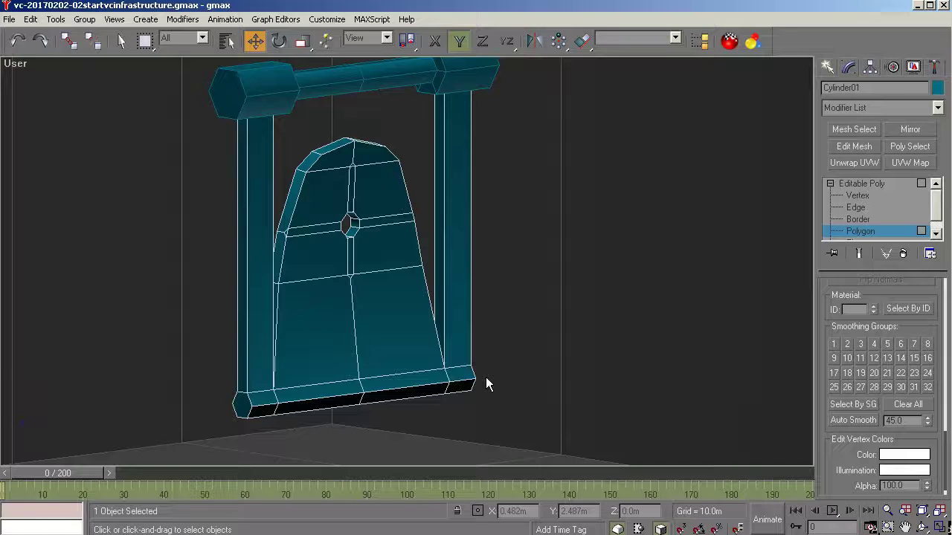
Select the lower bar's side polygons without its end caps, and replace their smoothing groups with group 21.
{"action": "left_click_drag", "start_coordinate": [486, 377], "coordinate": [438, 399]}
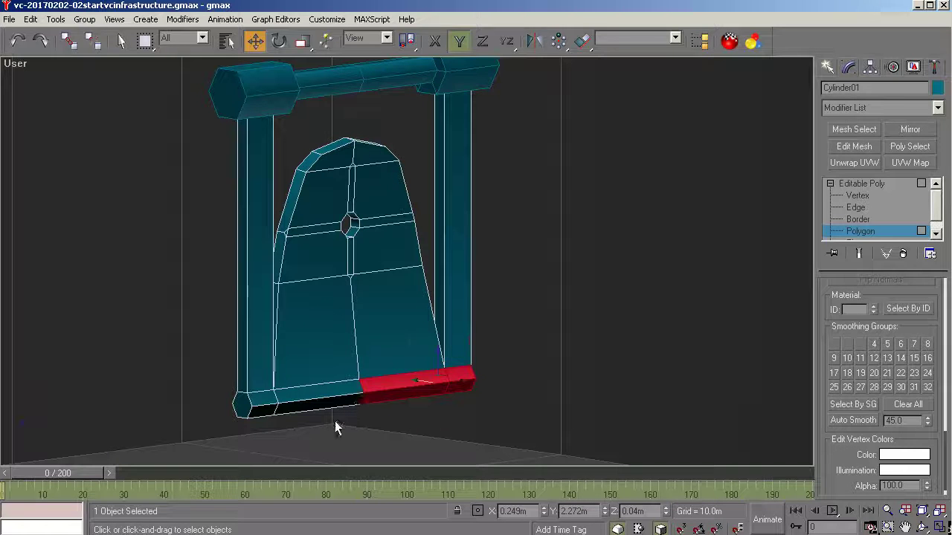
{"action": "left_click", "coordinate": [320, 406], "text": "ctrl"}
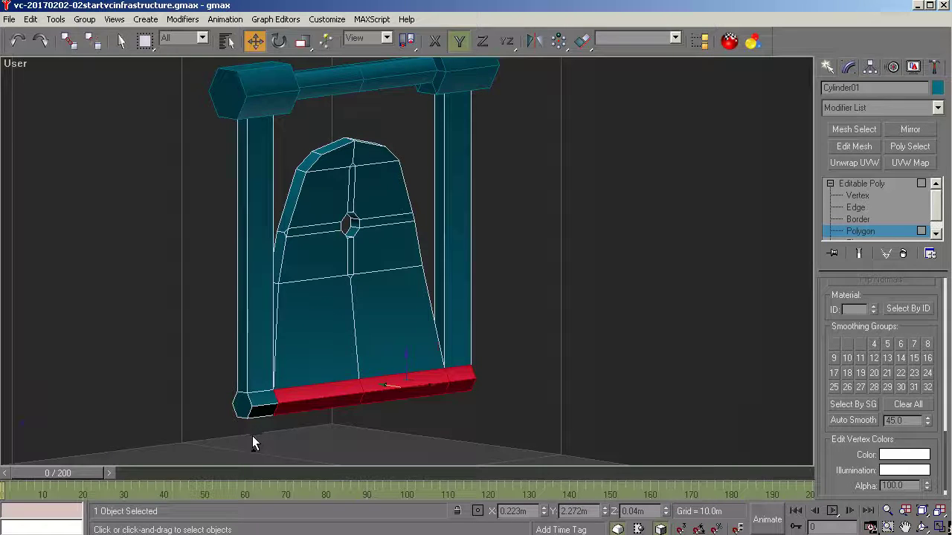
{"action": "left_click", "coordinate": [277, 405], "text": "ctrl"}
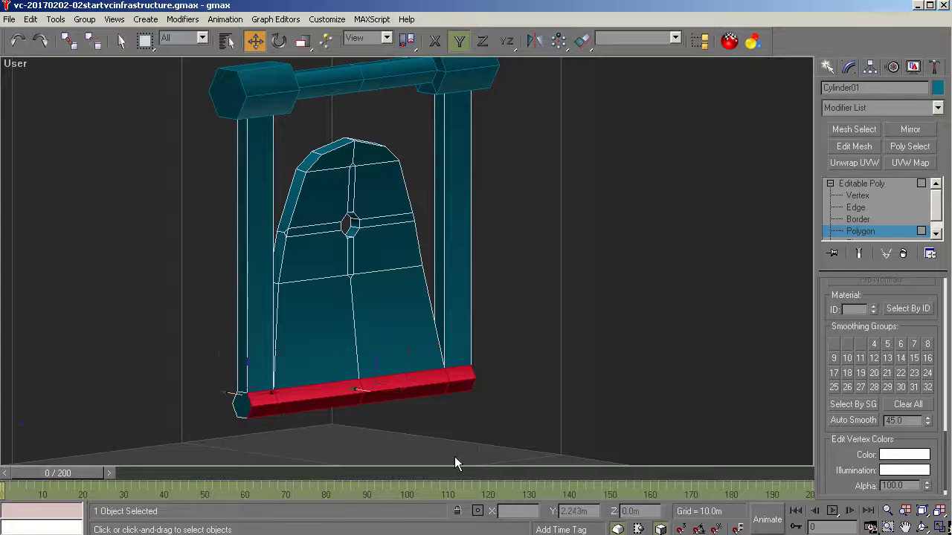
{"action": "left_click", "coordinate": [922, 527]}
{"action": "left_click_drag", "start_coordinate": [320, 304], "coordinate": [245, 319]}
{"action": "right_click", "coordinate": [554, 406]}
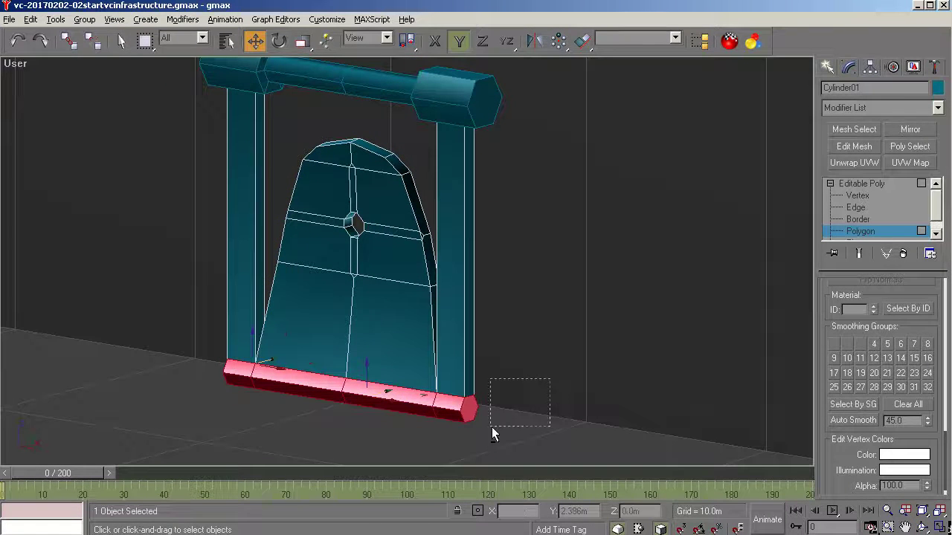
{"action": "left_click_drag", "start_coordinate": [492, 428], "coordinate": [476, 439], "text": "alt"}
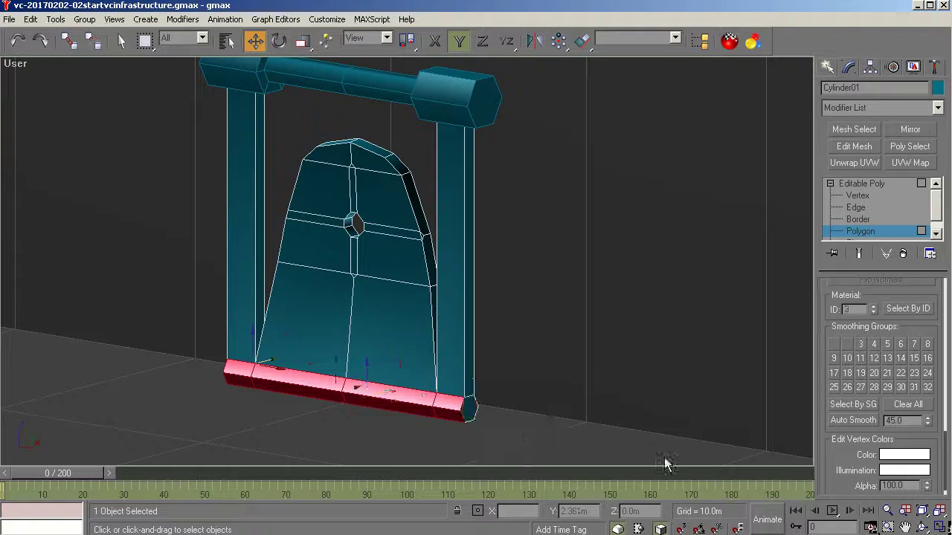
{"action": "left_click", "coordinate": [898, 407]}
{"action": "left_click", "coordinate": [886, 372]}
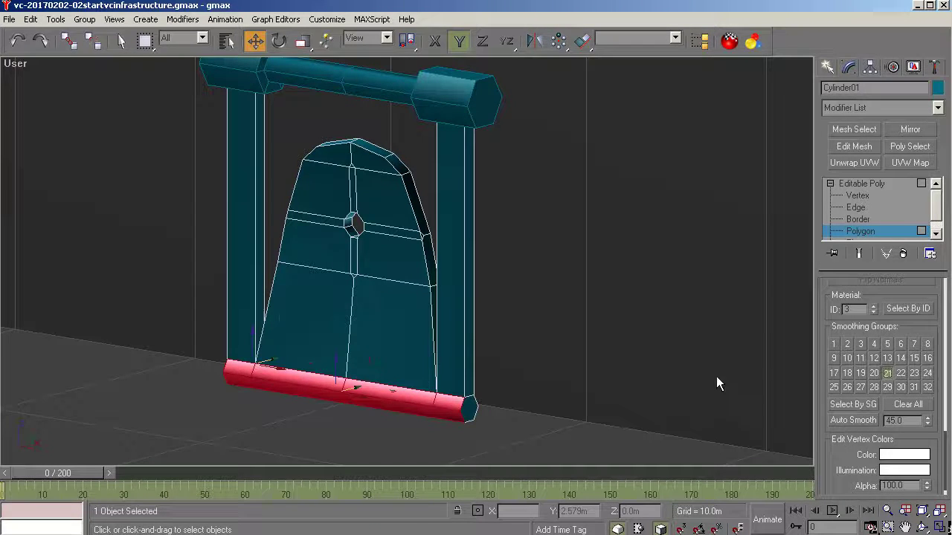
{"action": "left_click", "coordinate": [869, 185]}
{"action": "left_click", "coordinate": [650, 299]}
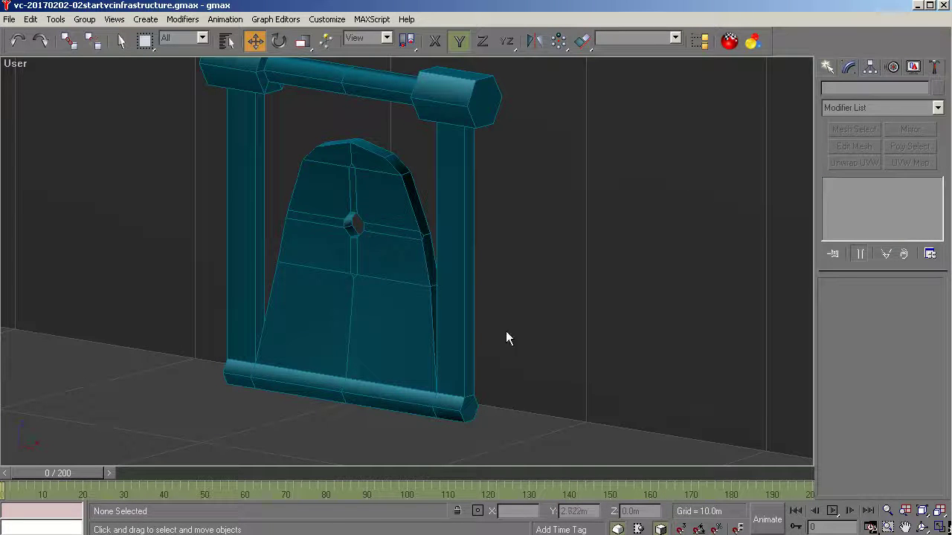
Center the pivot of the upper bar, Object01, to the object and align it to the world.
{"action": "scroll", "coordinate": [507, 323], "scroll_direction": "down", "scroll_amount": 5}
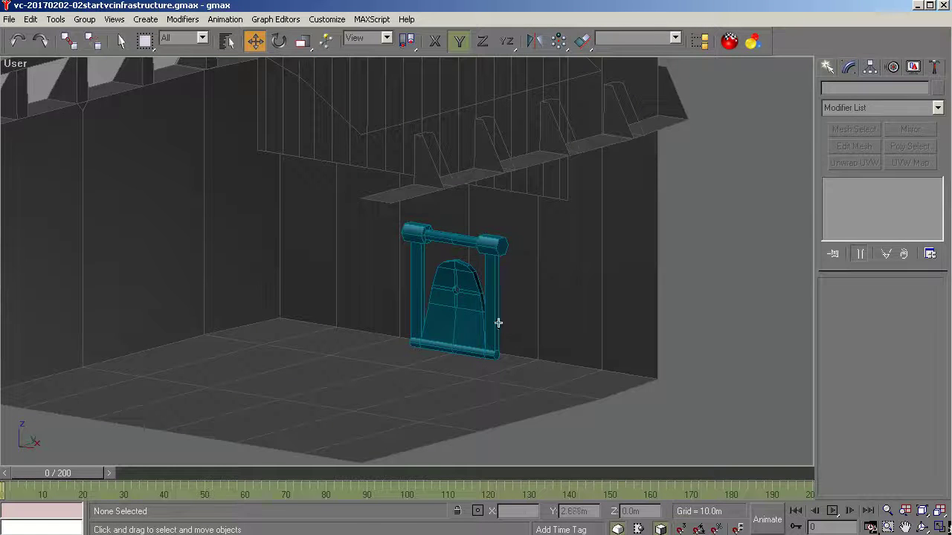
{"action": "left_click", "coordinate": [455, 239]}
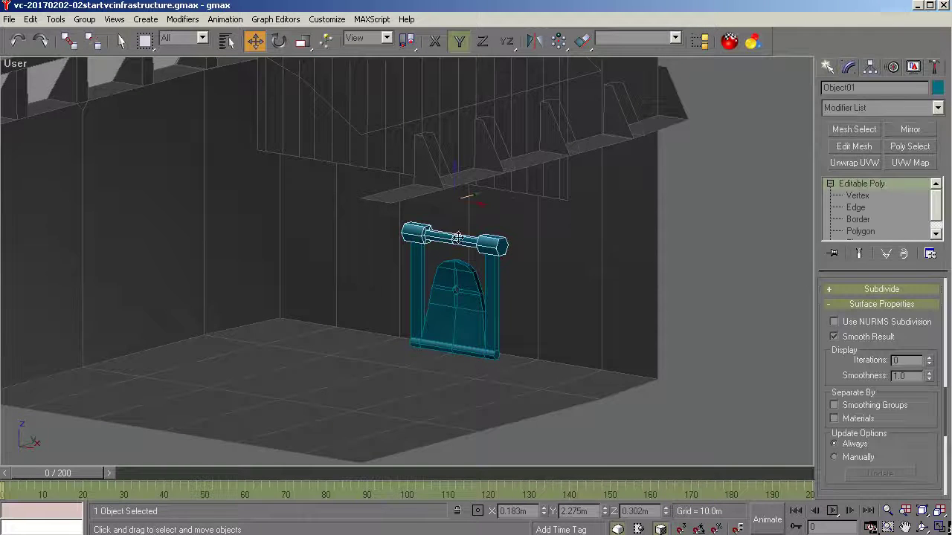
{"action": "left_click", "coordinate": [870, 68]}
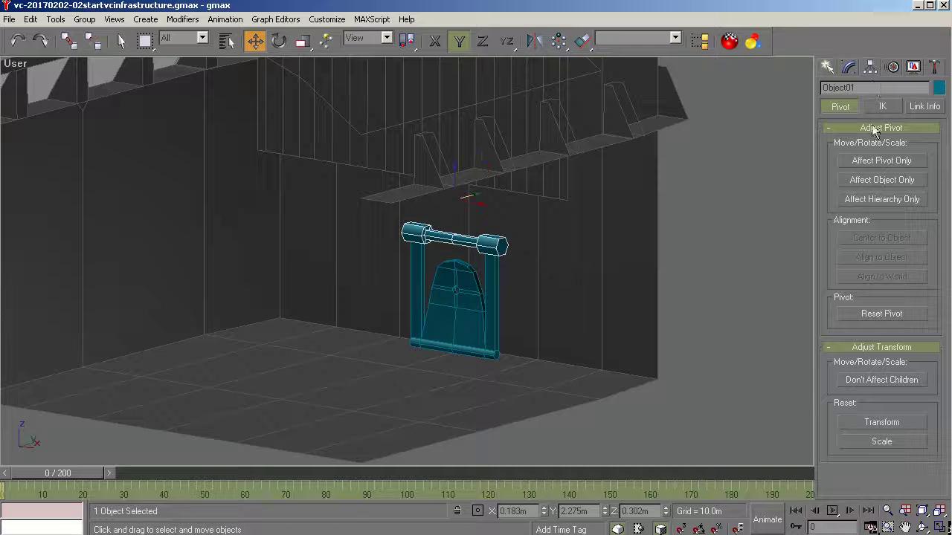
{"action": "left_click", "coordinate": [874, 162]}
{"action": "left_click", "coordinate": [868, 240]}
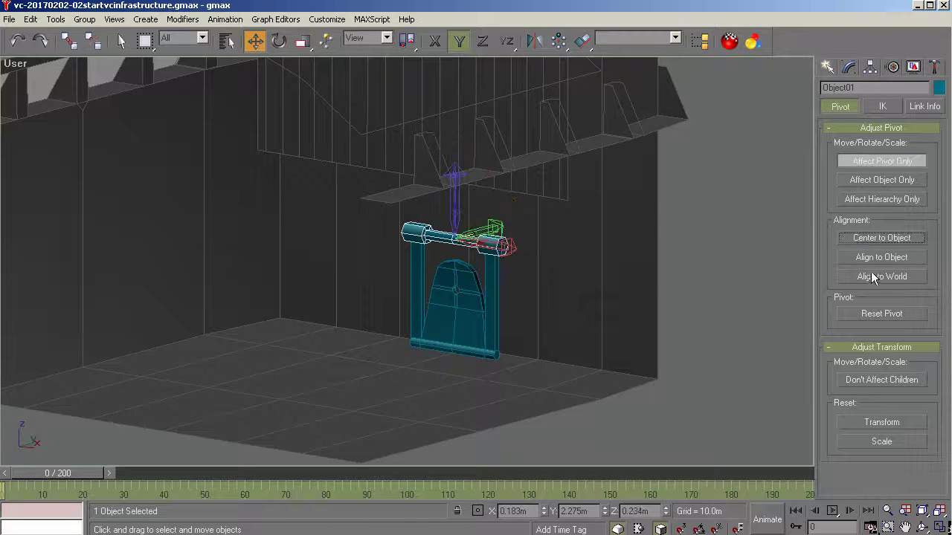
{"action": "left_click", "coordinate": [873, 277]}
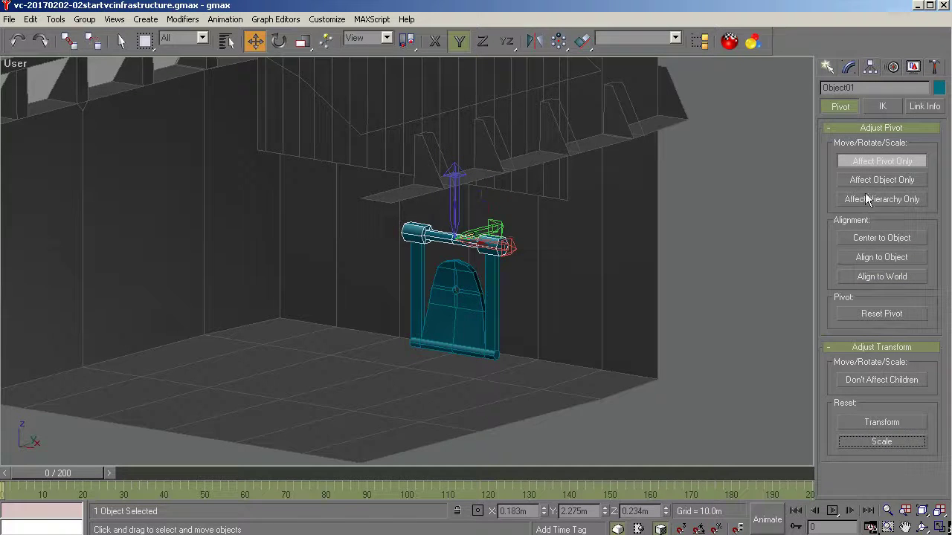
{"action": "left_click", "coordinate": [904, 161]}
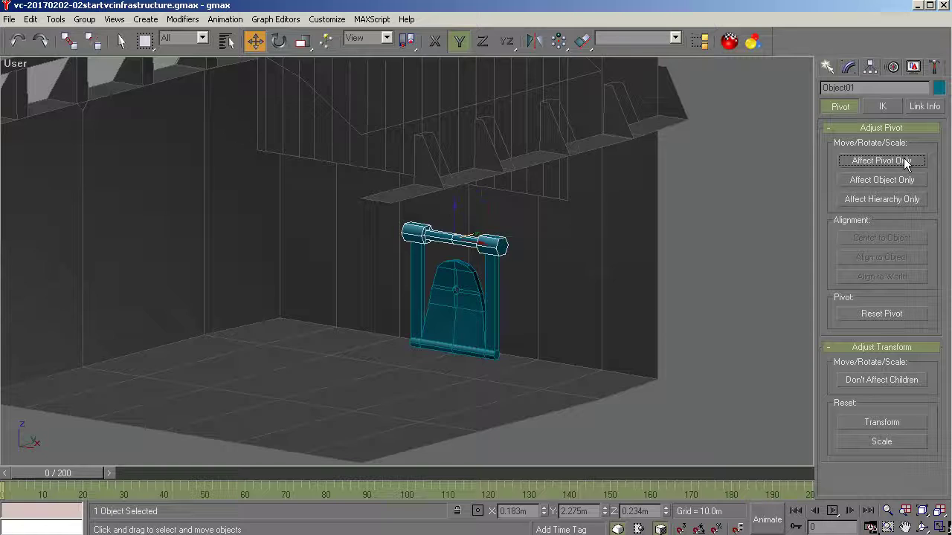
In the front view, move Object01 with its attached frame along the X axis to about -0.18 m.
{"action": "key", "text": "f"}
{"action": "key", "text": "g"}
{"action": "key", "text": "z"}
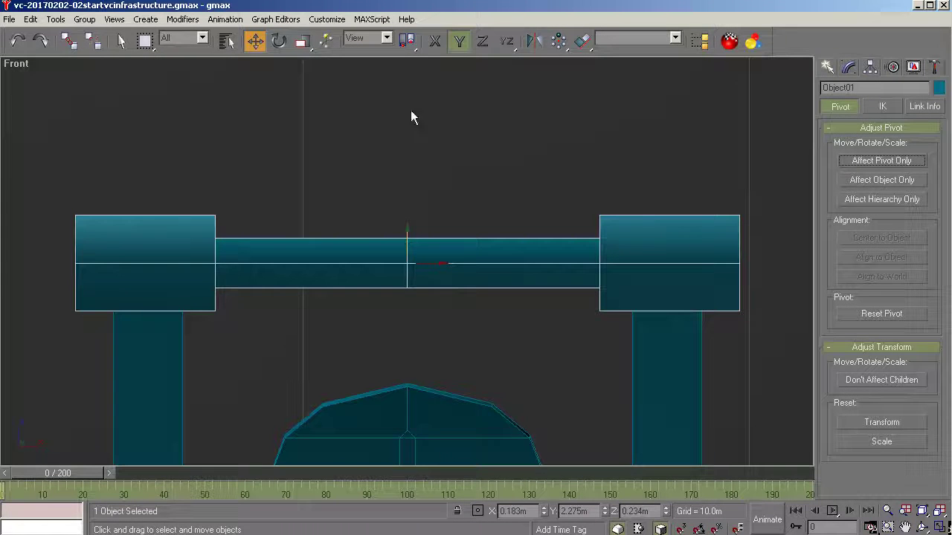
{"action": "scroll", "coordinate": [397, 104], "scroll_direction": "down", "scroll_amount": 5}
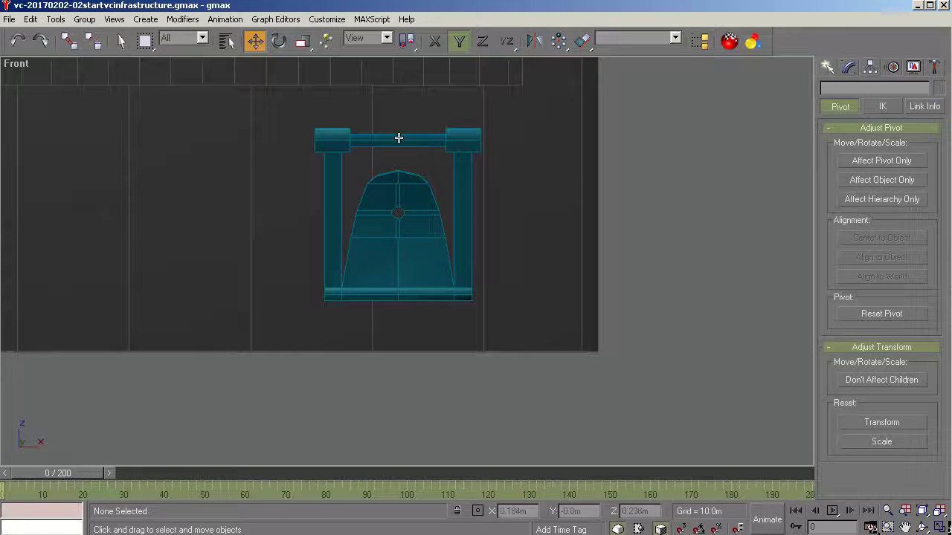
{"action": "scroll", "coordinate": [463, 235], "scroll_direction": "down", "scroll_amount": 2}
{"action": "key", "text": "F5"}
{"action": "left_click_drag", "start_coordinate": [444, 206], "coordinate": [359, 217]}
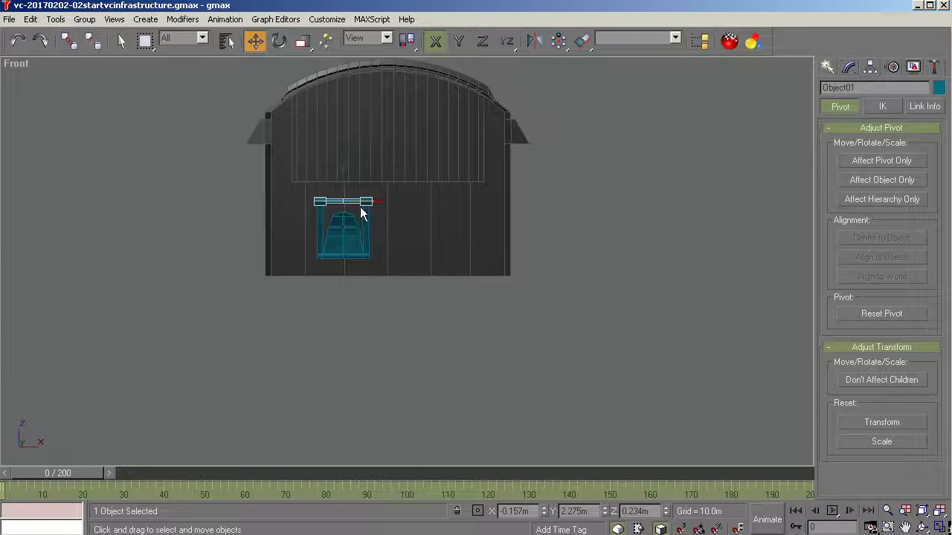
{"action": "left_click_drag", "start_coordinate": [359, 202], "coordinate": [351, 206]}
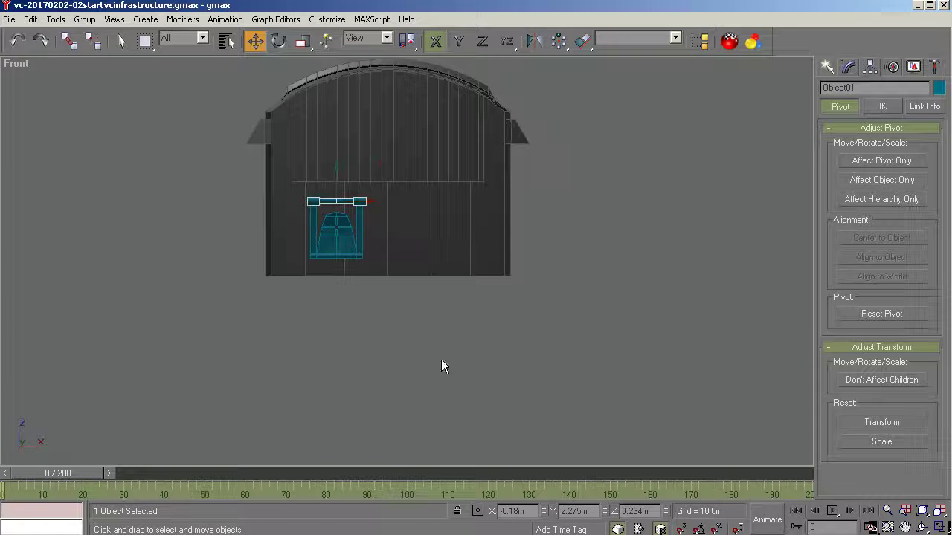
Select both the upper bar and the frame with the plate, and clone them in place as one copy.
{"action": "left_click", "coordinate": [414, 236]}
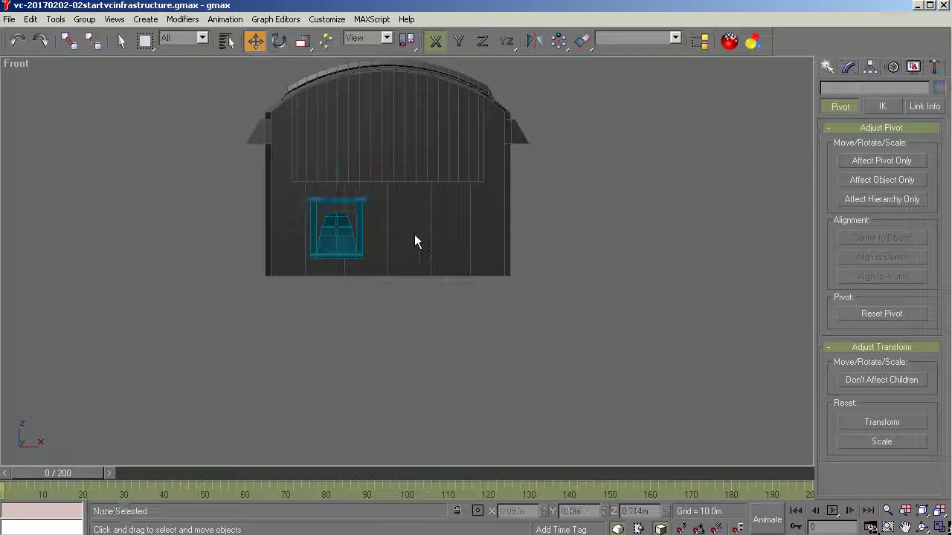
{"action": "left_click_drag", "start_coordinate": [363, 221], "coordinate": [315, 250]}
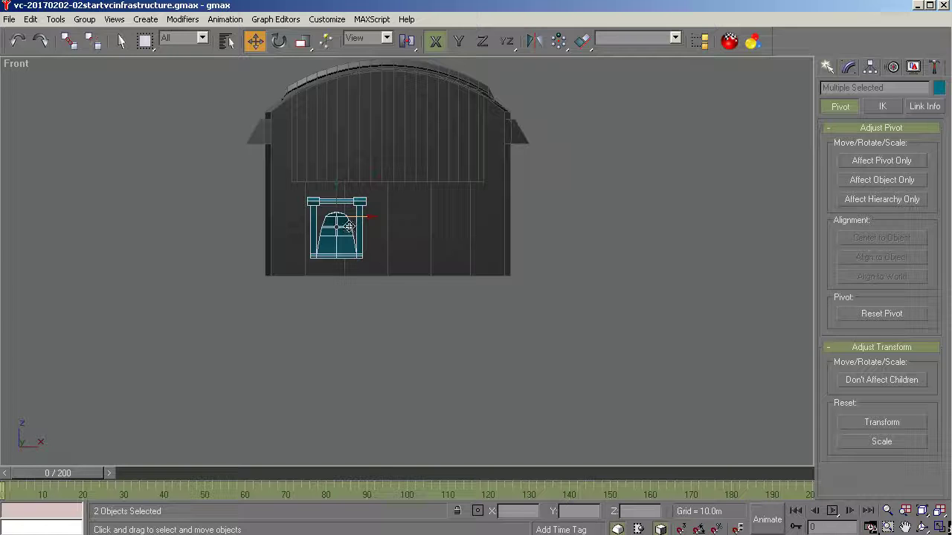
{"action": "left_click_drag", "start_coordinate": [352, 215], "coordinate": [352, 232], "text": "shift"}
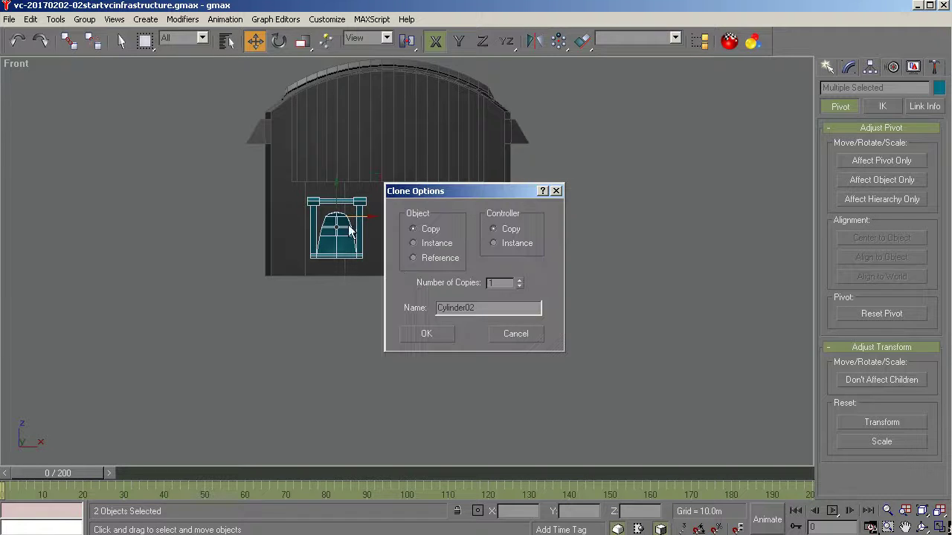
{"action": "left_click", "coordinate": [427, 335]}
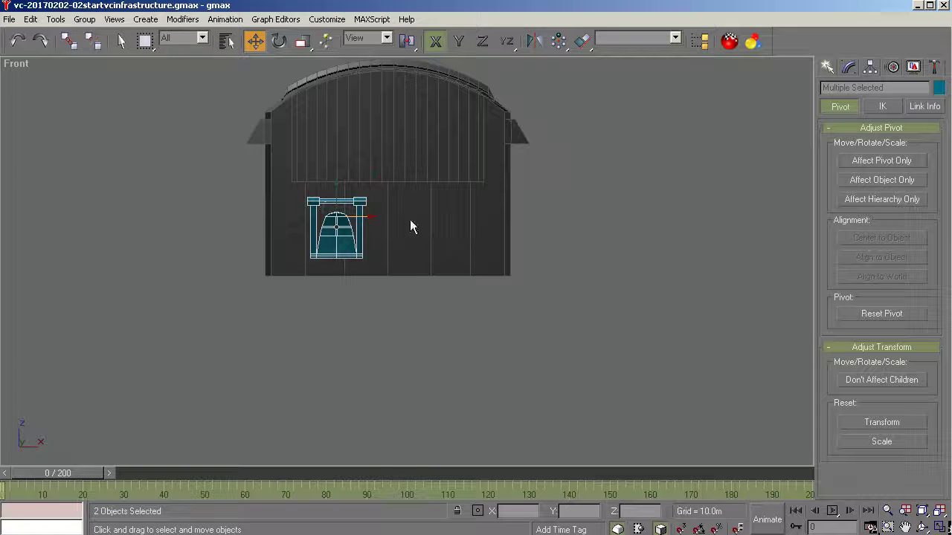
Select only the copied upper bar, Object02, and set its X position to 0.18 m.
{"action": "left_click", "coordinate": [229, 46]}
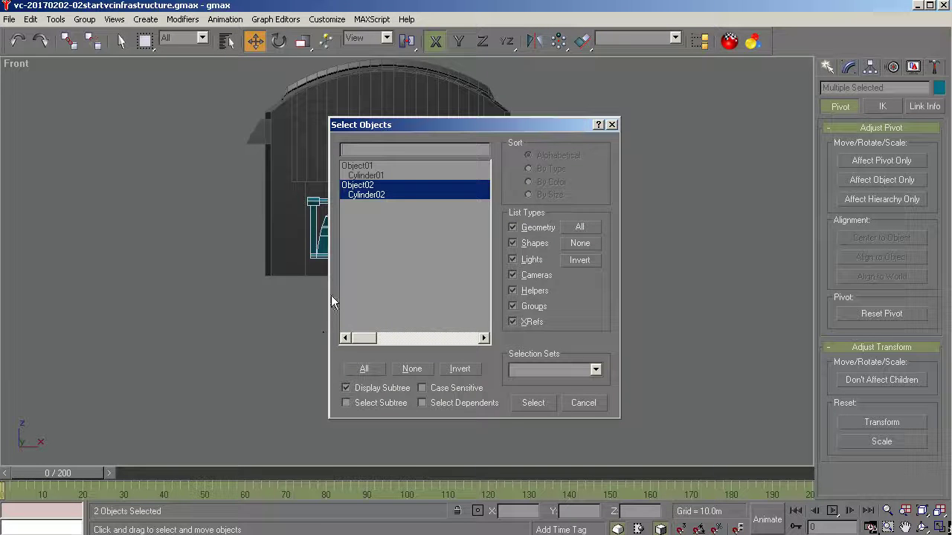
{"action": "left_click", "coordinate": [355, 186]}
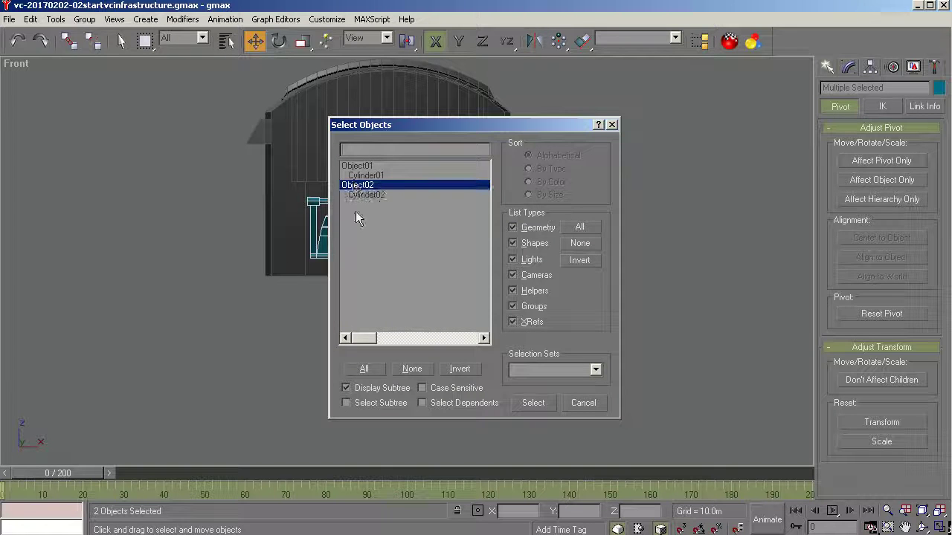
{"action": "left_click", "coordinate": [531, 403]}
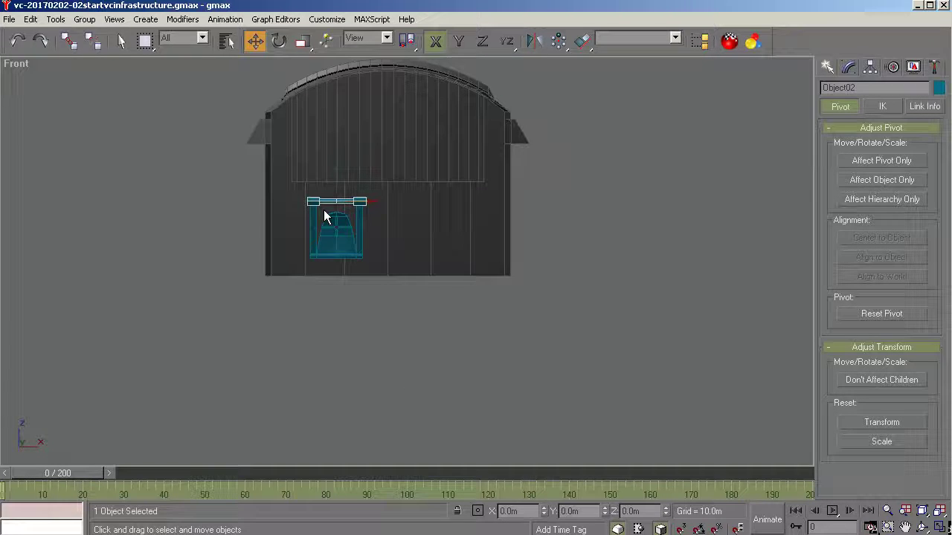
{"action": "key", "text": "g"}
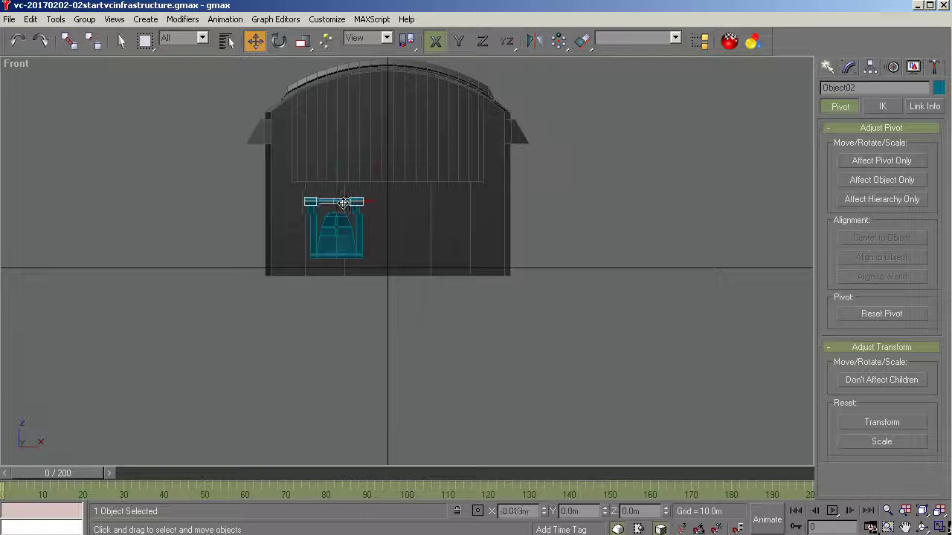
{"action": "left_click_drag", "start_coordinate": [349, 200], "coordinate": [348, 202]}
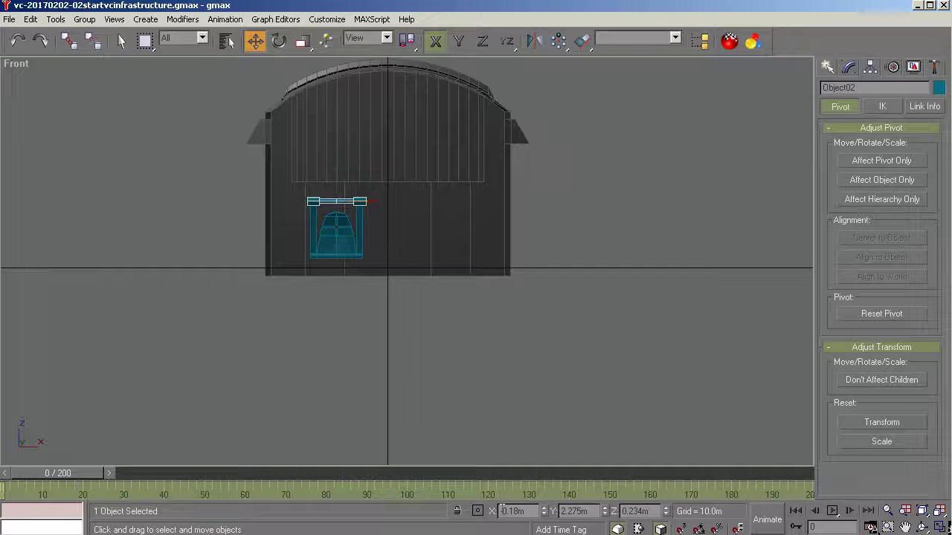
{"action": "key", "text": "Delete"}
{"action": "key", "text": "Tab"}
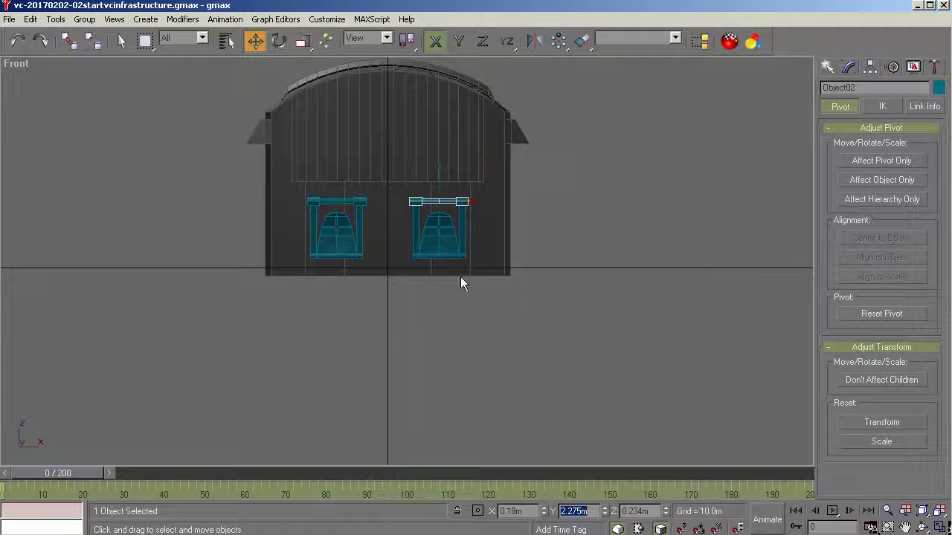
{"action": "left_click", "coordinate": [548, 282]}
Examine the placement of both pedals inside the cockpit from oblique and frontal angles, near and far.
{"action": "left_click", "coordinate": [922, 527]}
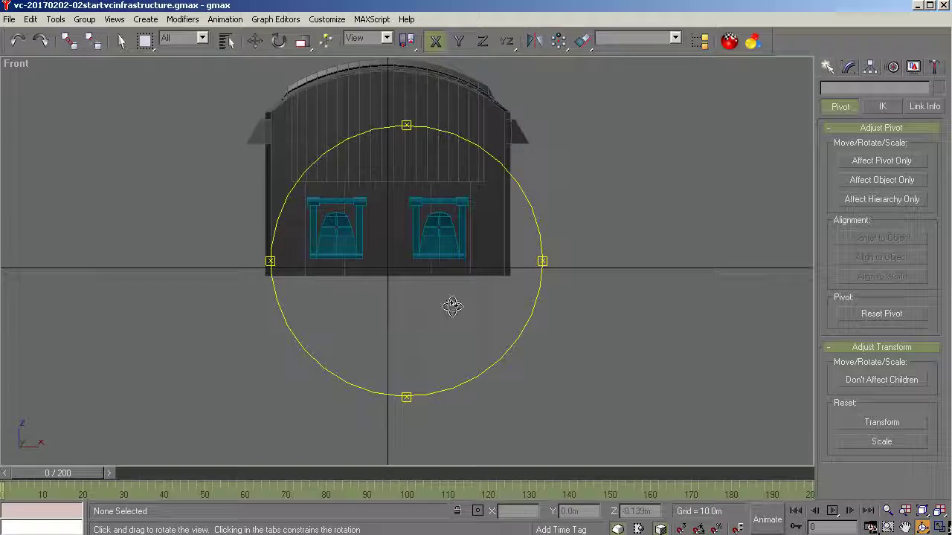
{"action": "left_click_drag", "start_coordinate": [452, 307], "coordinate": [367, 304]}
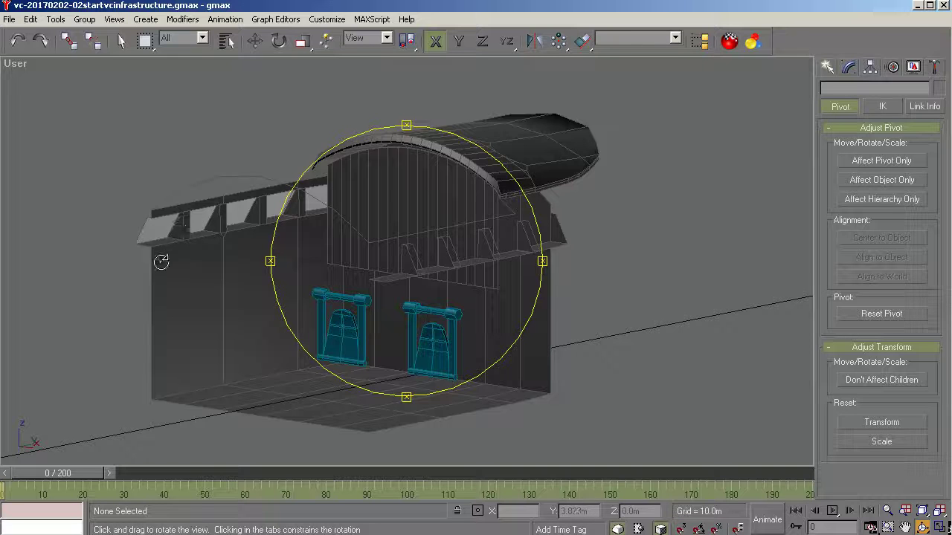
{"action": "left_click_drag", "start_coordinate": [328, 306], "coordinate": [340, 304]}
{"action": "left_click_drag", "start_coordinate": [493, 387], "coordinate": [295, 241]}
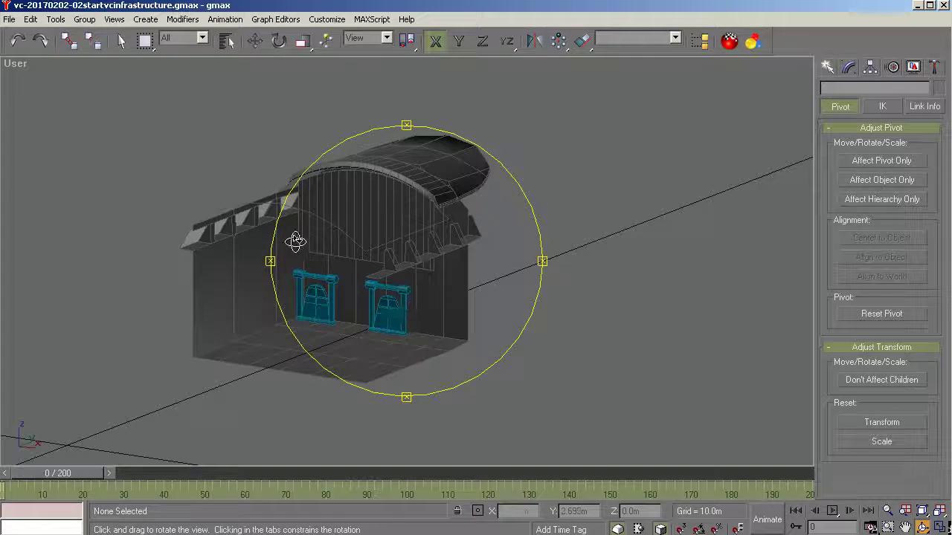
{"action": "scroll", "coordinate": [295, 242], "scroll_direction": "up", "scroll_amount": 3}
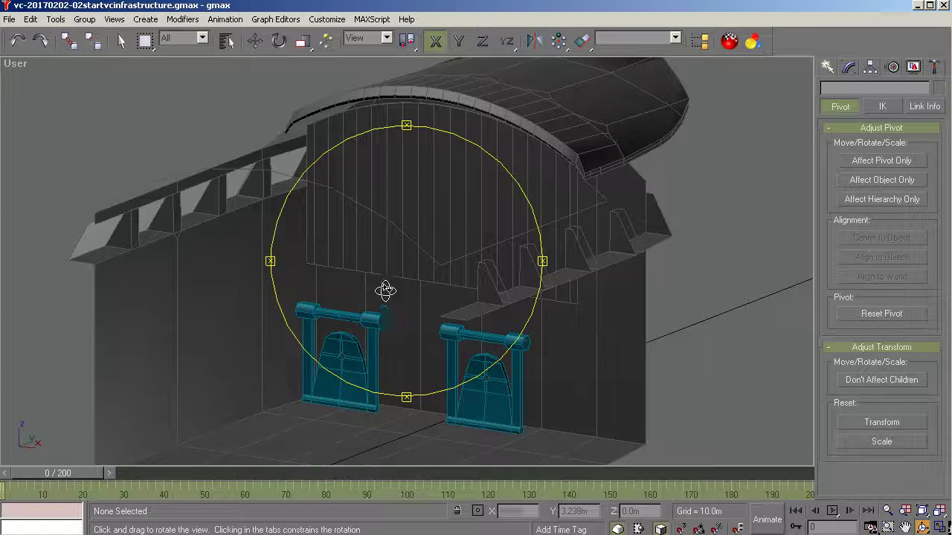
{"action": "key", "text": "w"}
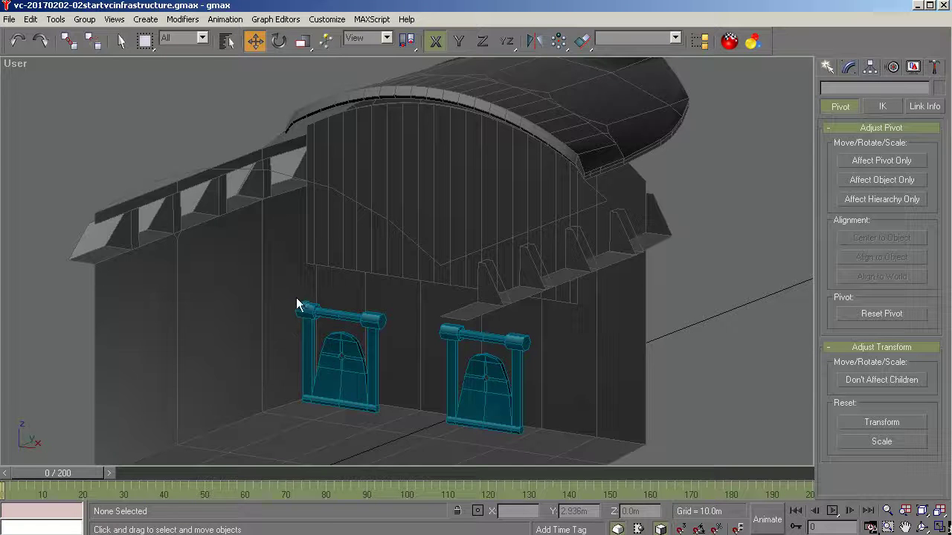
{"action": "left_click", "coordinate": [922, 527]}
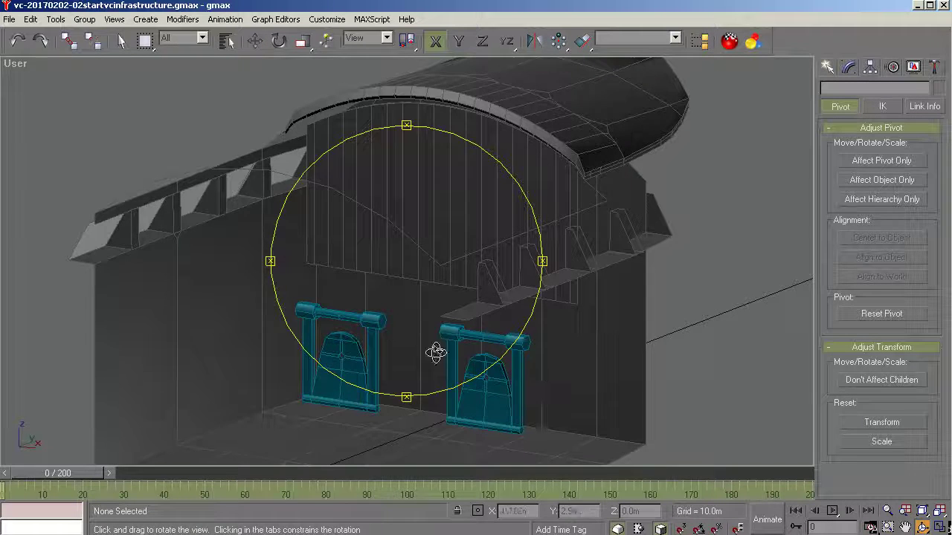
{"action": "left_click_drag", "start_coordinate": [436, 350], "coordinate": [394, 324]}
{"action": "key", "text": "shift+z"}
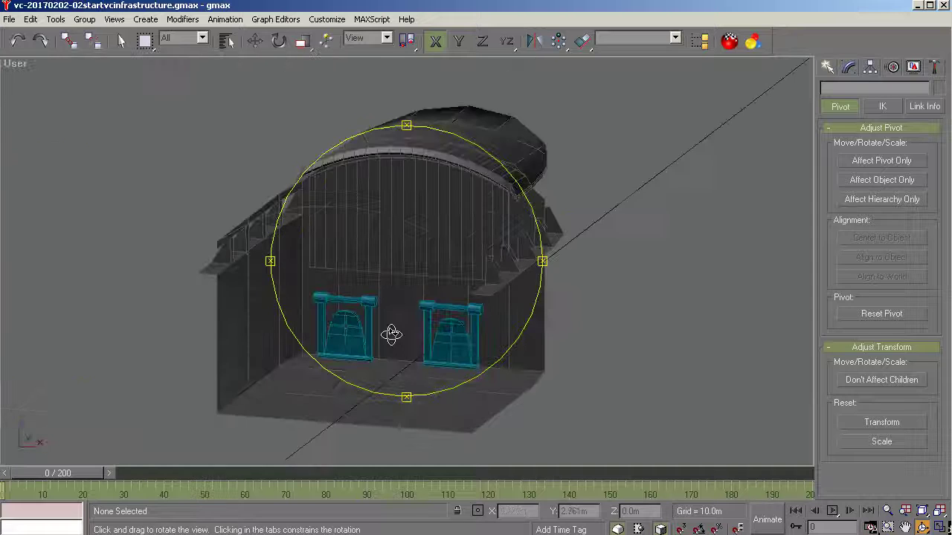
{"action": "key", "text": "shift+z"}
{"action": "key", "text": "shift+y"}
{"action": "key", "text": "shift+z"}
{"action": "key", "text": "shift+z"}
{"action": "key", "text": "shift+z"}
{"action": "key", "text": "shift+z"}
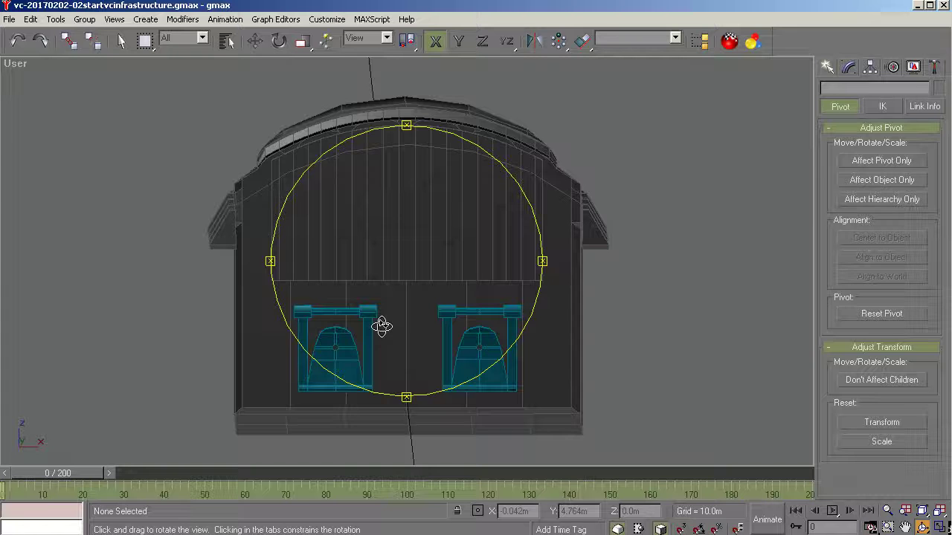
{"action": "left_click_drag", "start_coordinate": [397, 355], "coordinate": [713, 268]}
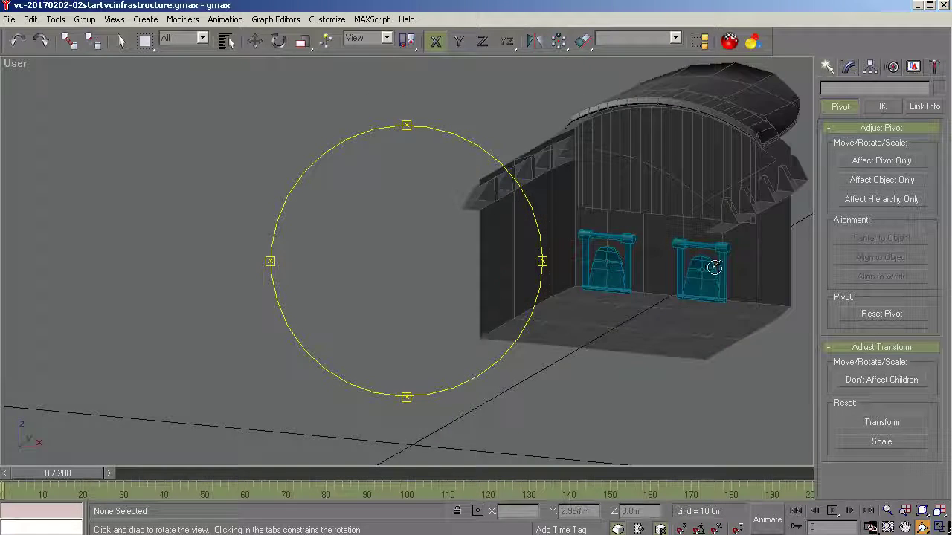
{"action": "scroll", "coordinate": [714, 268], "scroll_direction": "up", "scroll_amount": 5}
{"action": "scroll", "coordinate": [365, 245], "scroll_direction": "down", "scroll_amount": 2}
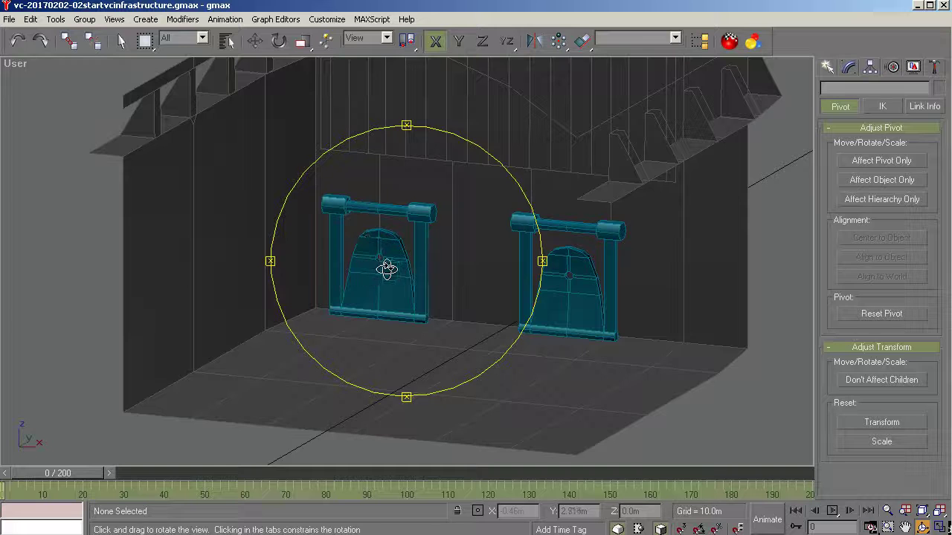
{"action": "left_click_drag", "start_coordinate": [386, 268], "coordinate": [408, 278]}
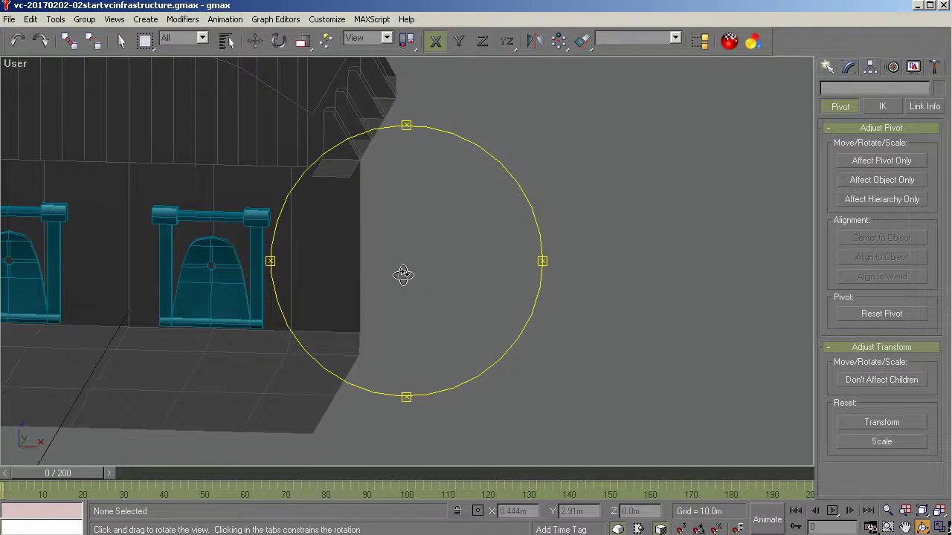
{"action": "key", "text": "f"}
{"action": "left_click_drag", "start_coordinate": [406, 127], "coordinate": [403, 154]}
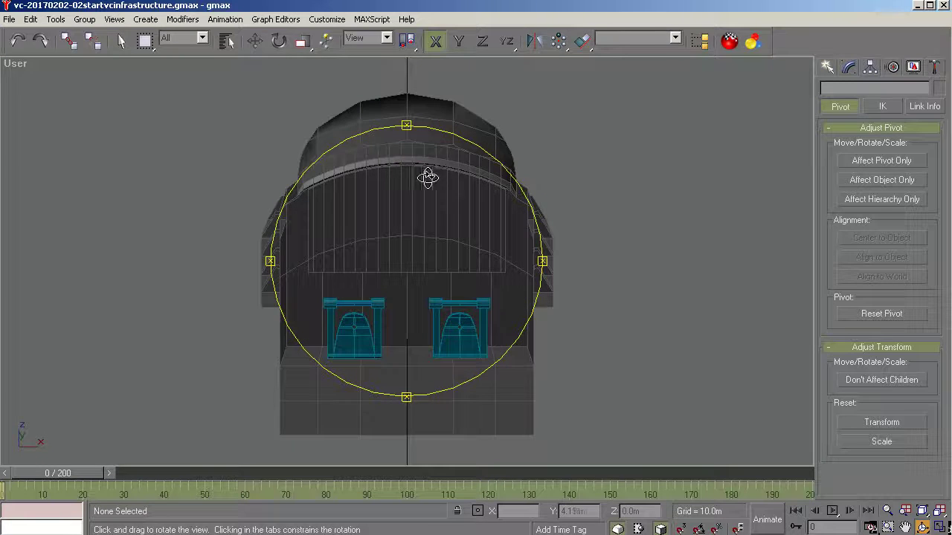
{"action": "scroll", "coordinate": [405, 180], "scroll_direction": "up", "scroll_amount": 4}
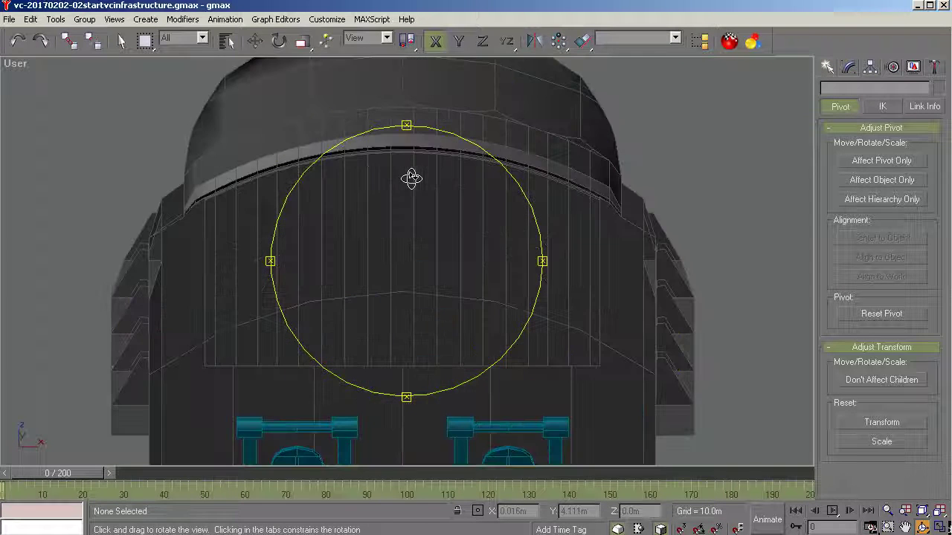
{"action": "scroll", "coordinate": [411, 178], "scroll_direction": "down", "scroll_amount": 2}
{"action": "left_click_drag", "start_coordinate": [406, 123], "coordinate": [404, 132]}
Select the upper bars of both pedals and raise them along the Z axis by about 0.12 m.
{"action": "key", "text": "w"}
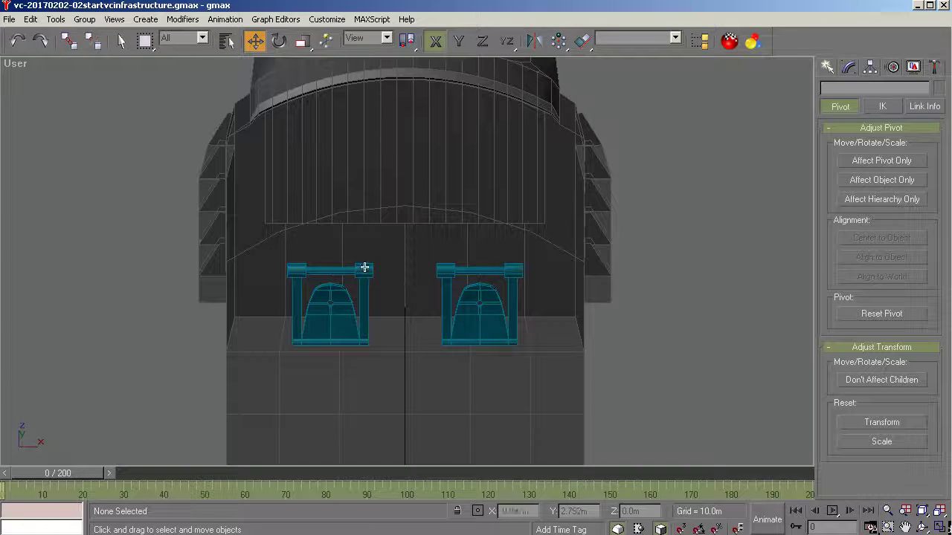
{"action": "left_click", "coordinate": [364, 267]}
{"action": "left_click", "coordinate": [438, 268], "text": "ctrl"}
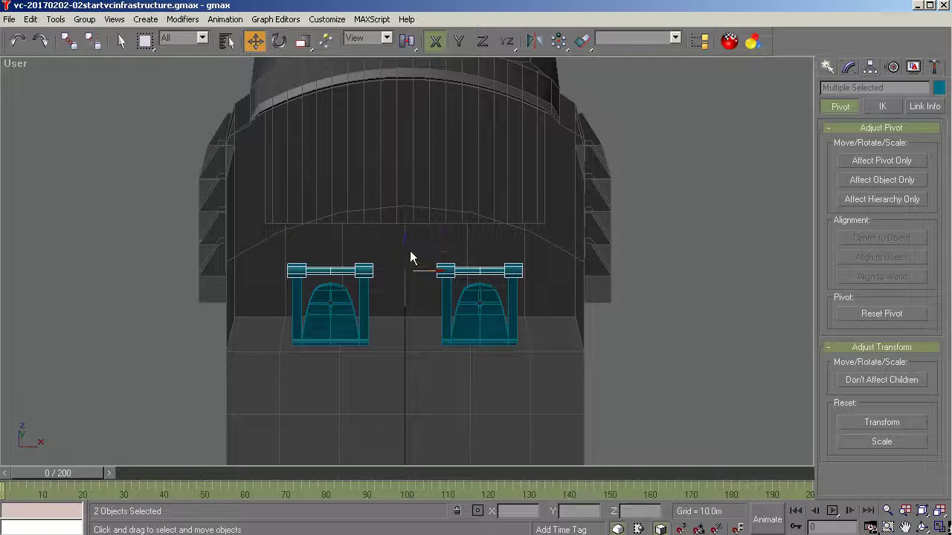
{"action": "key", "text": "F7"}
{"action": "left_click_drag", "start_coordinate": [405, 245], "coordinate": [405, 203]}
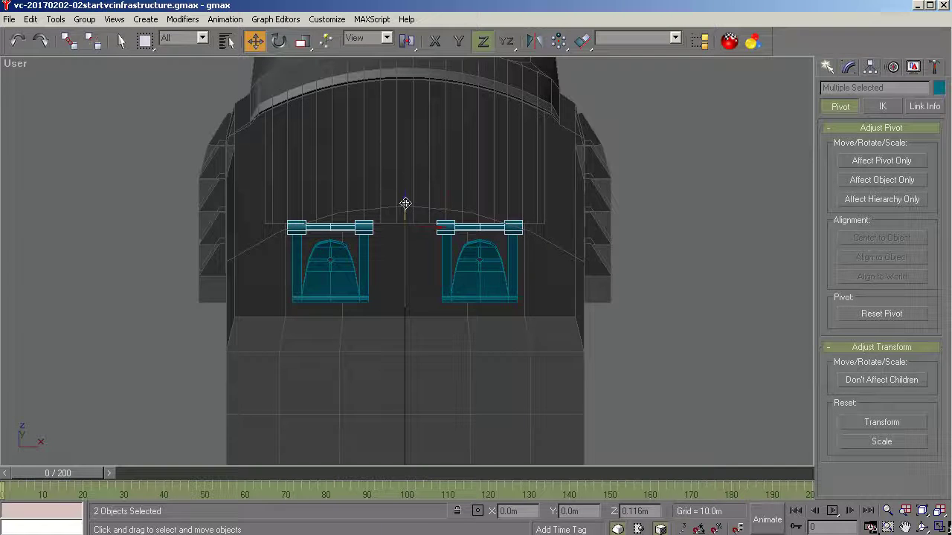
From a side view, move both pedals along Y to about 2.47 m and lower them to a Z position of about 0.24 m.
{"action": "left_click", "coordinate": [922, 527]}
{"action": "left_click_drag", "start_coordinate": [435, 301], "coordinate": [356, 276]}
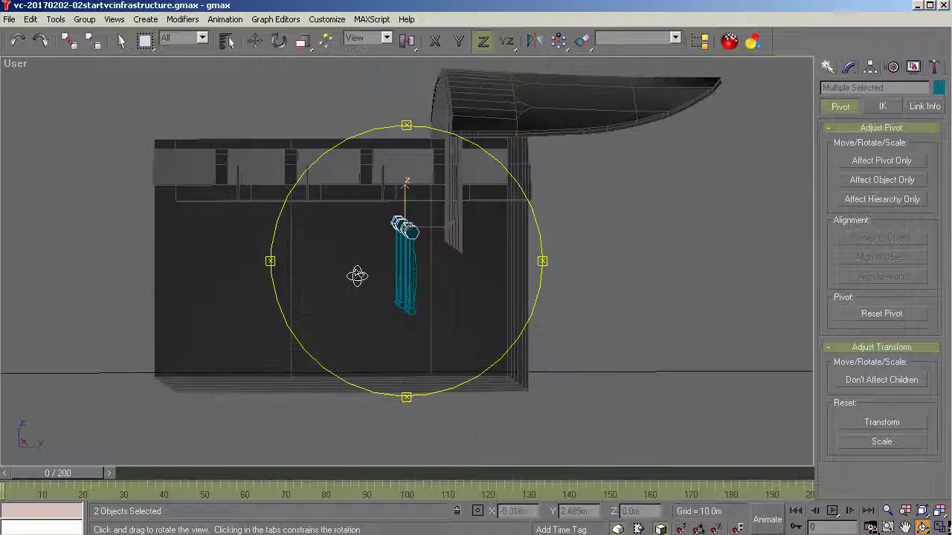
{"action": "key", "text": "w"}
{"action": "key", "text": "F6"}
{"action": "left_click_drag", "start_coordinate": [424, 231], "coordinate": [485, 251]}
{"action": "key", "text": "F7"}
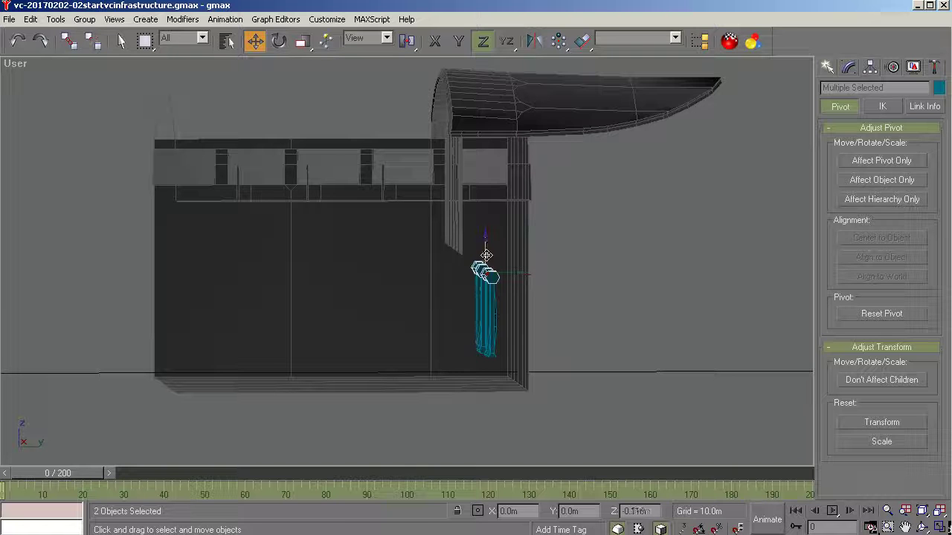
Check the new placement of both pedals from several angles, and select only the upper bar Object01.
{"action": "left_click", "coordinate": [922, 527]}
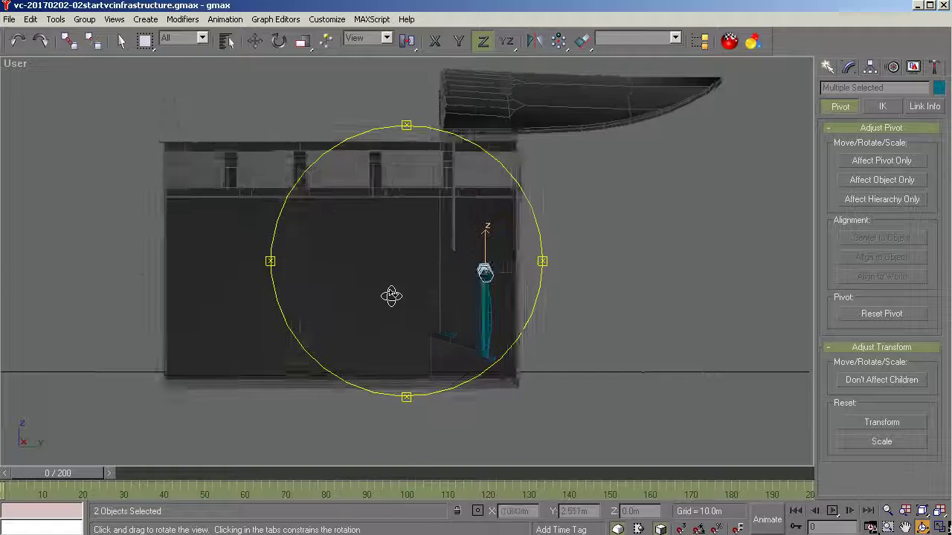
{"action": "left_click_drag", "start_coordinate": [391, 295], "coordinate": [534, 340]}
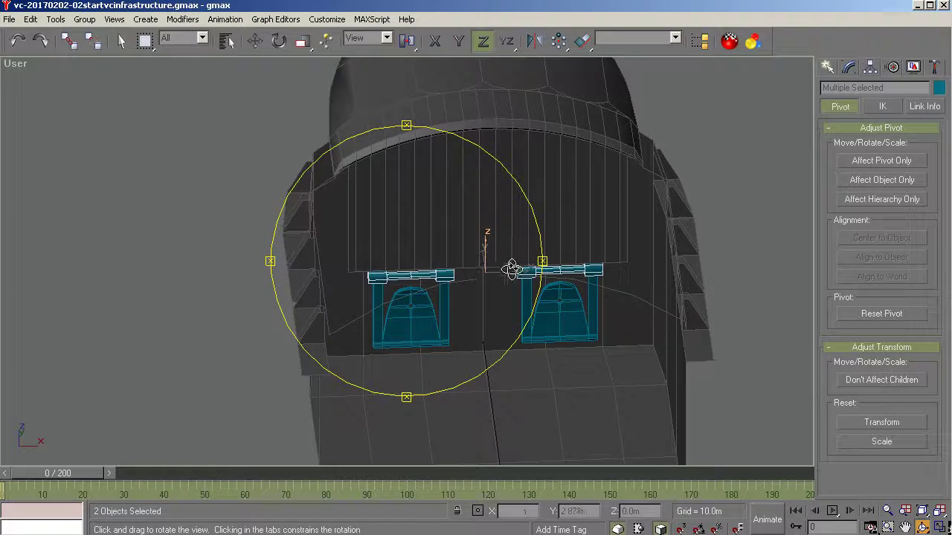
{"action": "left_click_drag", "start_coordinate": [512, 272], "coordinate": [486, 278]}
{"action": "left_click_drag", "start_coordinate": [452, 341], "coordinate": [450, 312]}
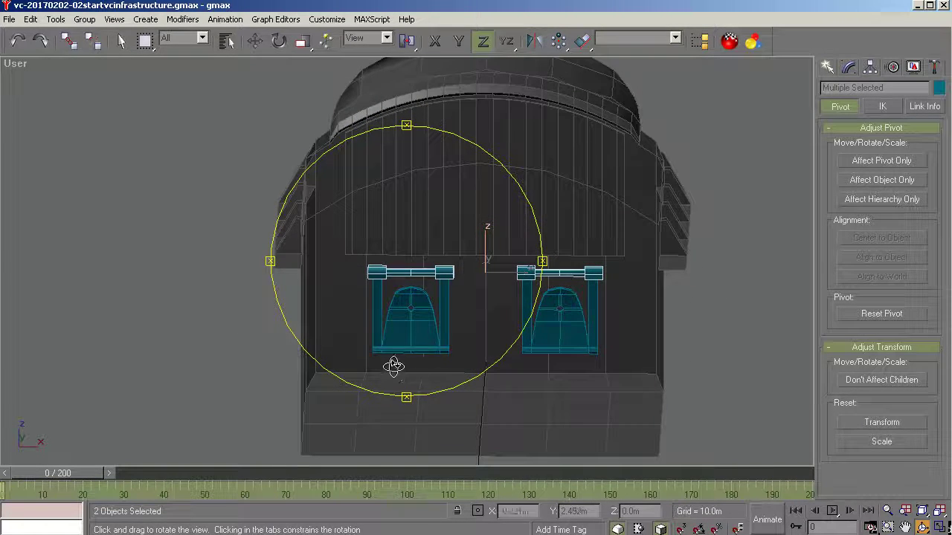
{"action": "left_click_drag", "start_coordinate": [429, 365], "coordinate": [414, 350]}
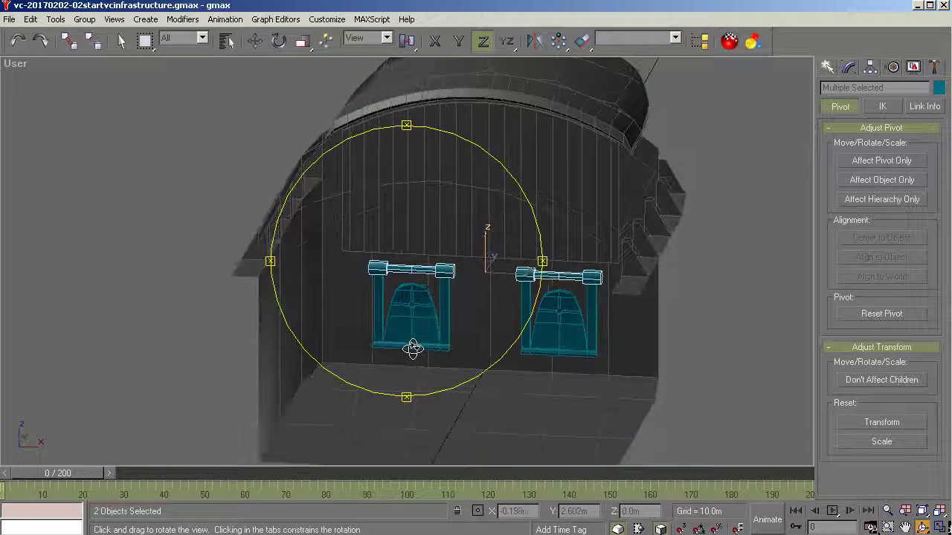
{"action": "key", "text": "w"}
{"action": "left_click", "coordinate": [727, 337]}
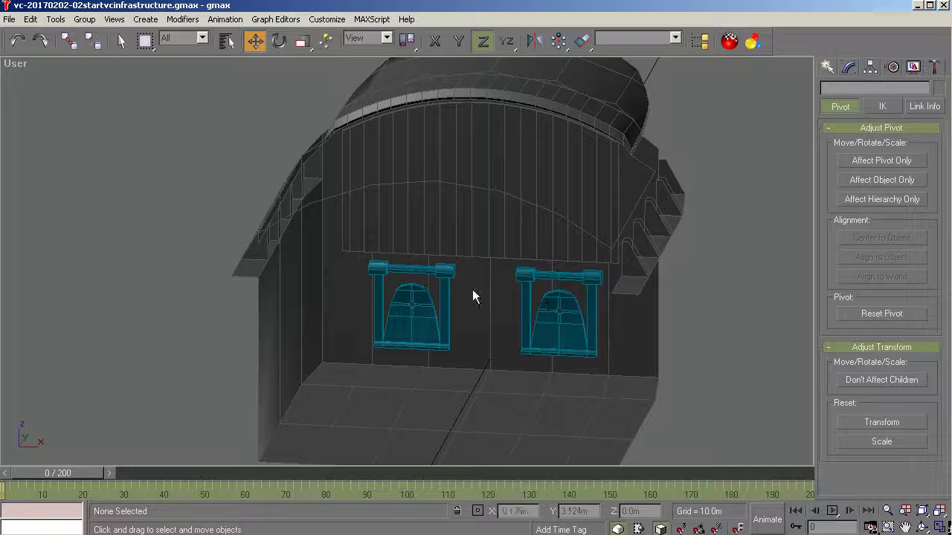
{"action": "left_click", "coordinate": [425, 271]}
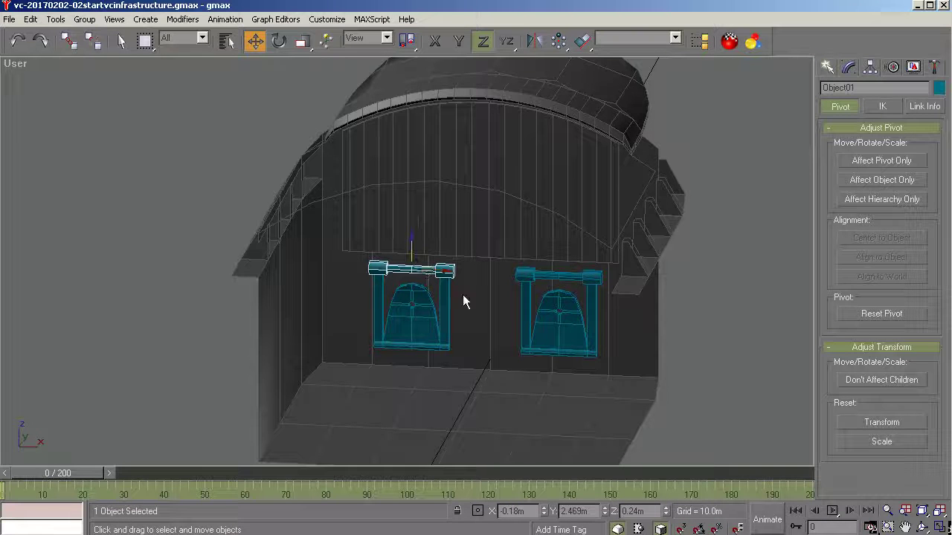
{"action": "left_click", "coordinate": [357, 21]}
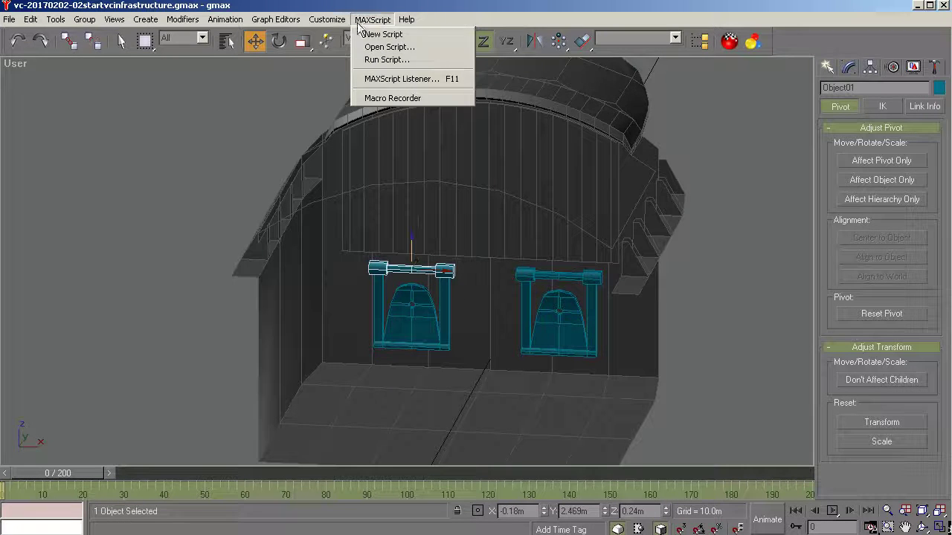
{"action": "left_click", "coordinate": [374, 59]}
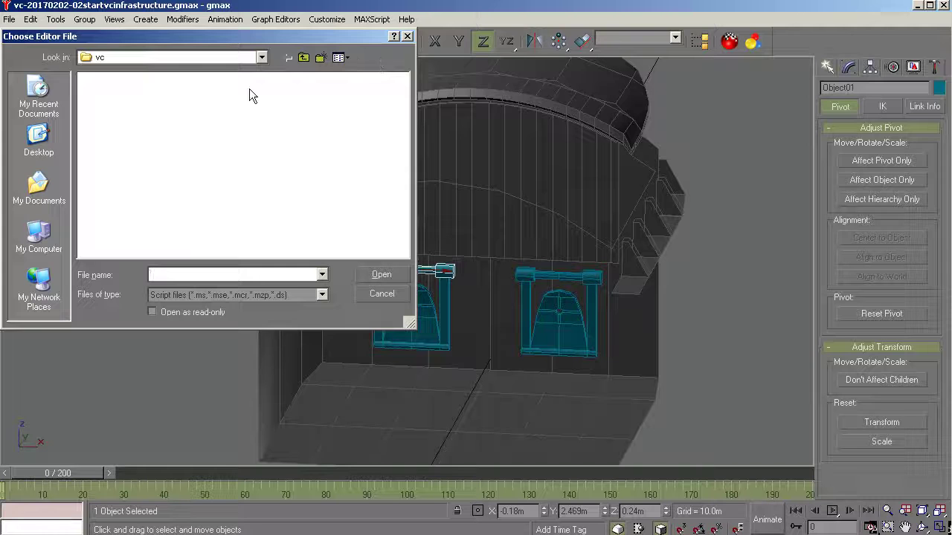
{"action": "left_click", "coordinate": [375, 298]}
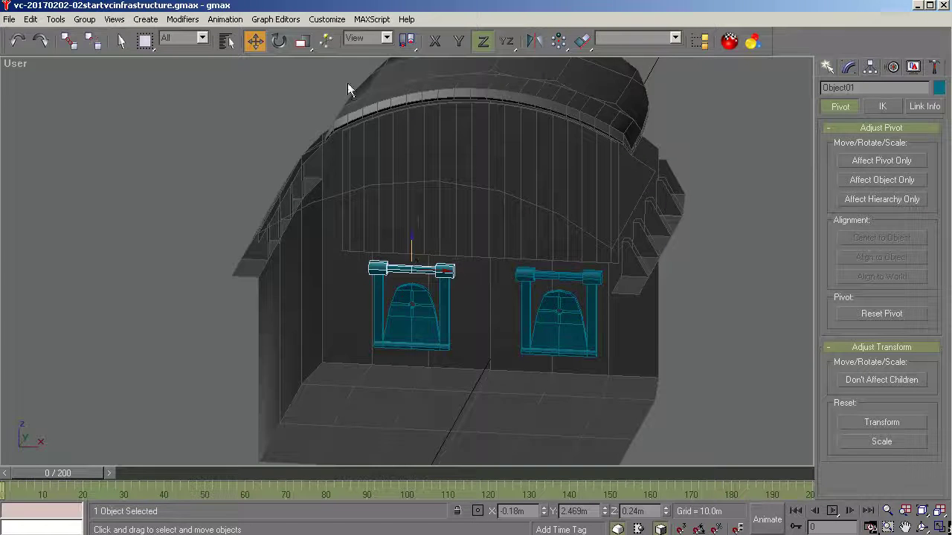
{"action": "left_click", "coordinate": [366, 20]}
{"action": "left_click", "coordinate": [372, 61]}
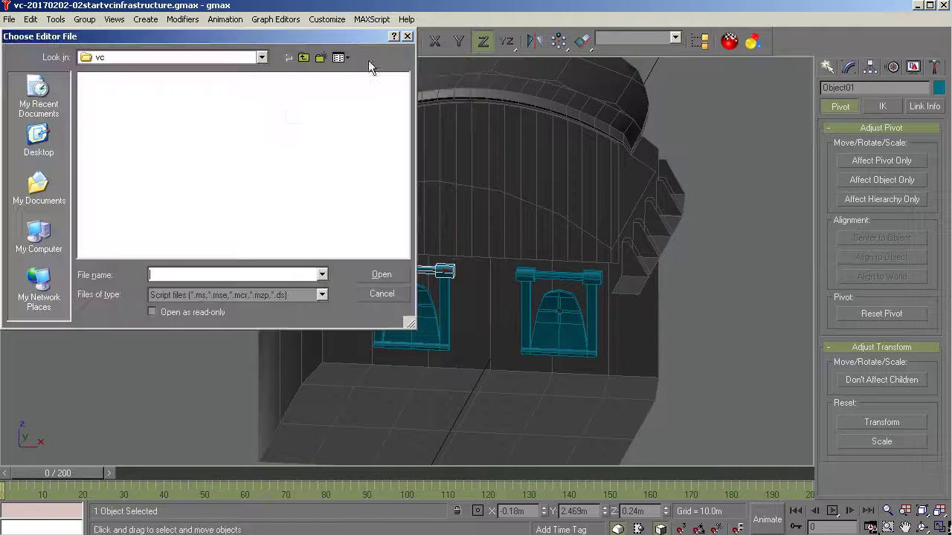
{"action": "left_click", "coordinate": [382, 294]}
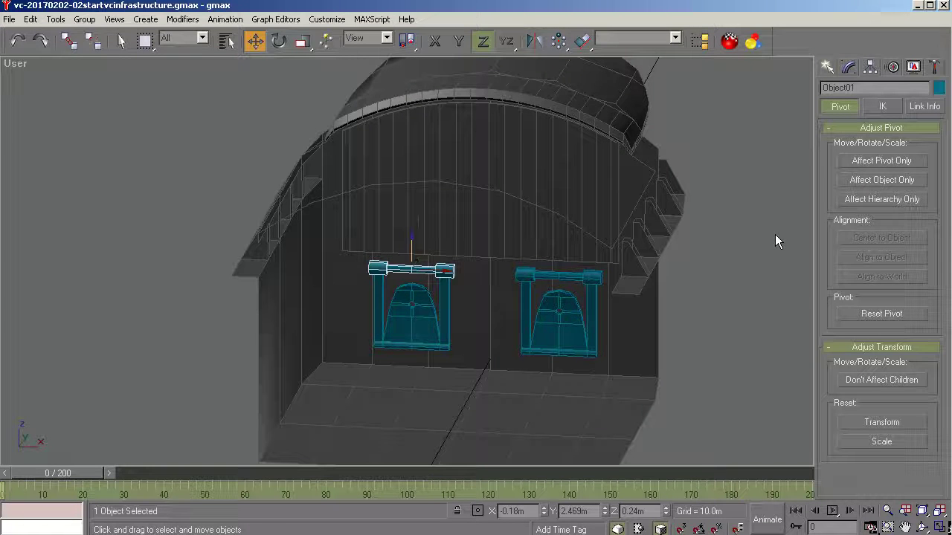
Run the TagTool script from the gmax scripts folder on Local Disk (C:) with the first pedal's upper bar selected.
{"action": "left_click", "coordinate": [371, 19]}
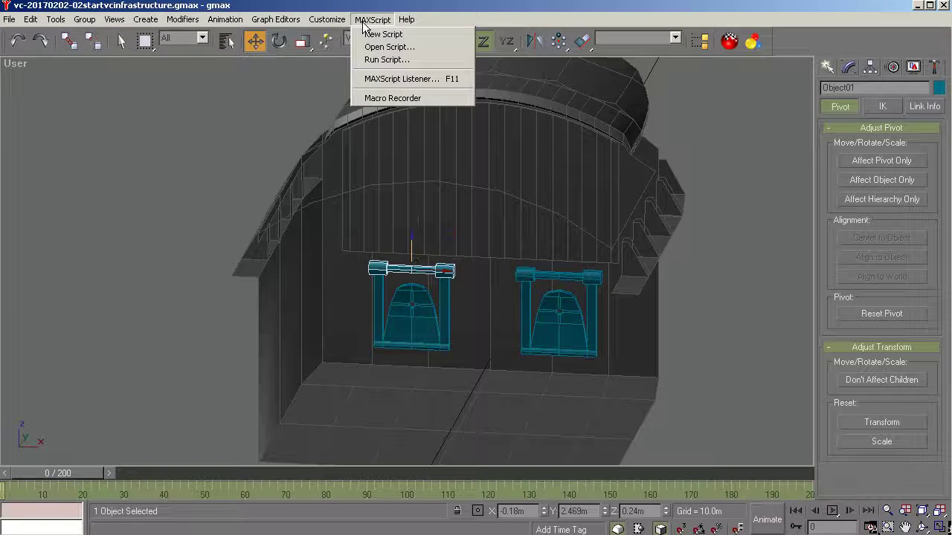
{"action": "left_click", "coordinate": [366, 61]}
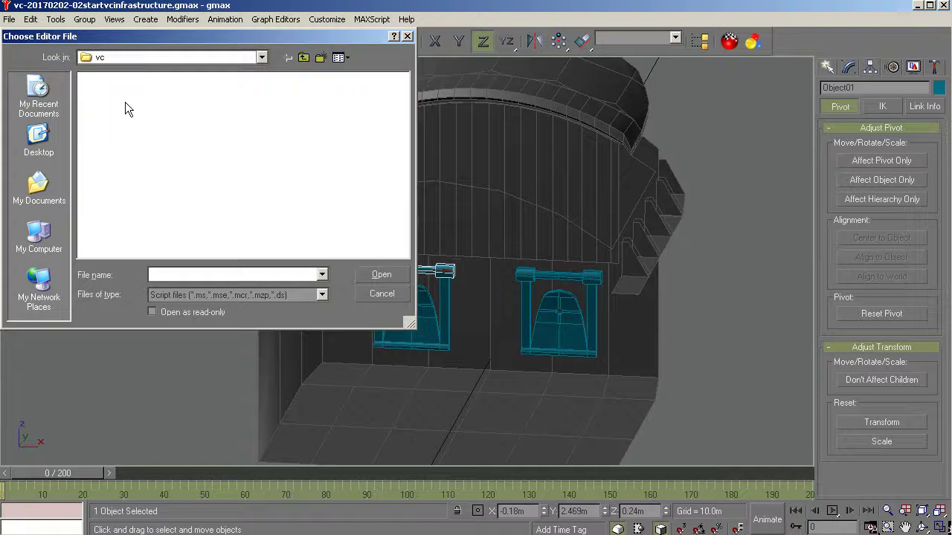
{"action": "left_click", "coordinate": [262, 57]}
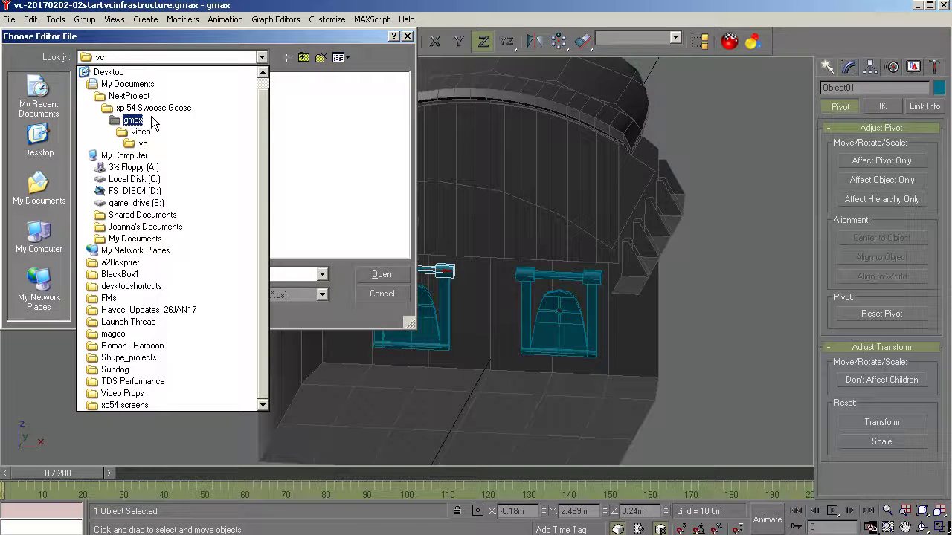
{"action": "left_click", "coordinate": [138, 179]}
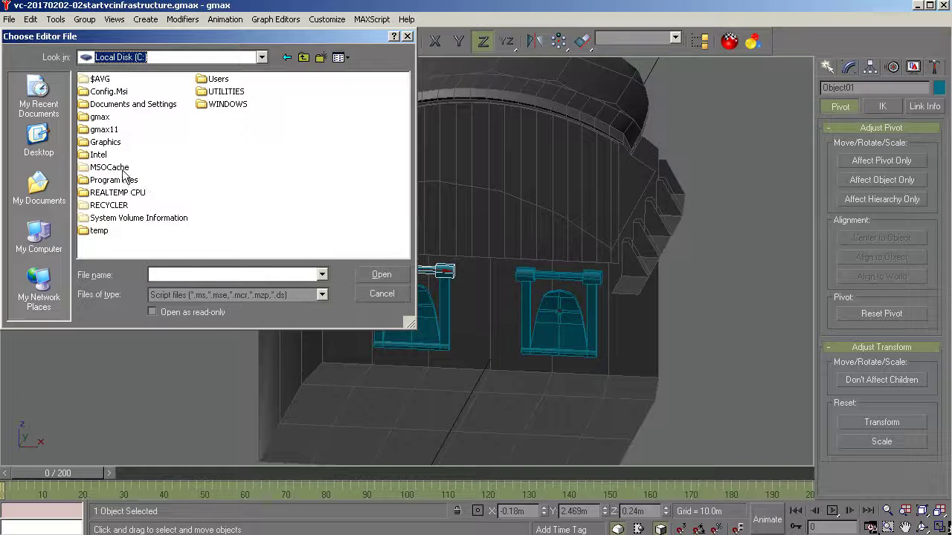
{"action": "double_click", "coordinate": [101, 119]}
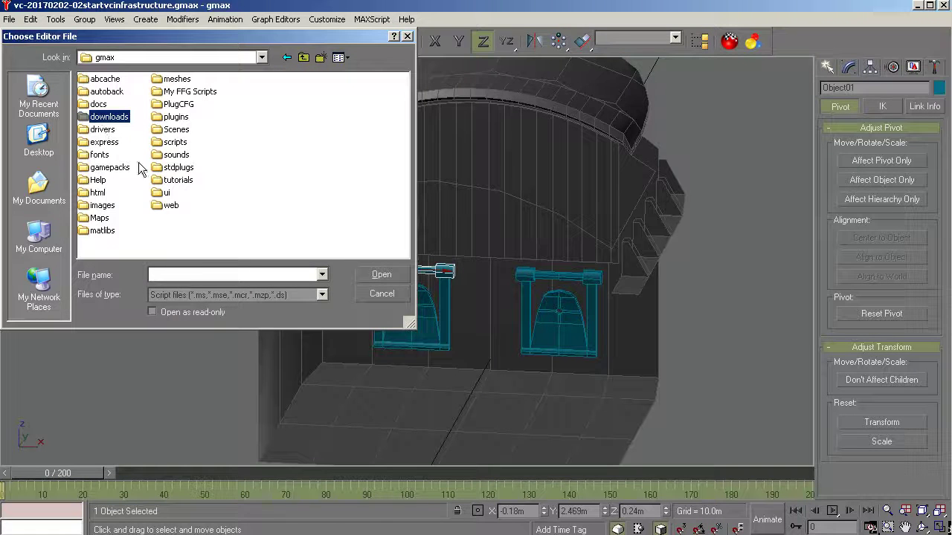
{"action": "double_click", "coordinate": [175, 141]}
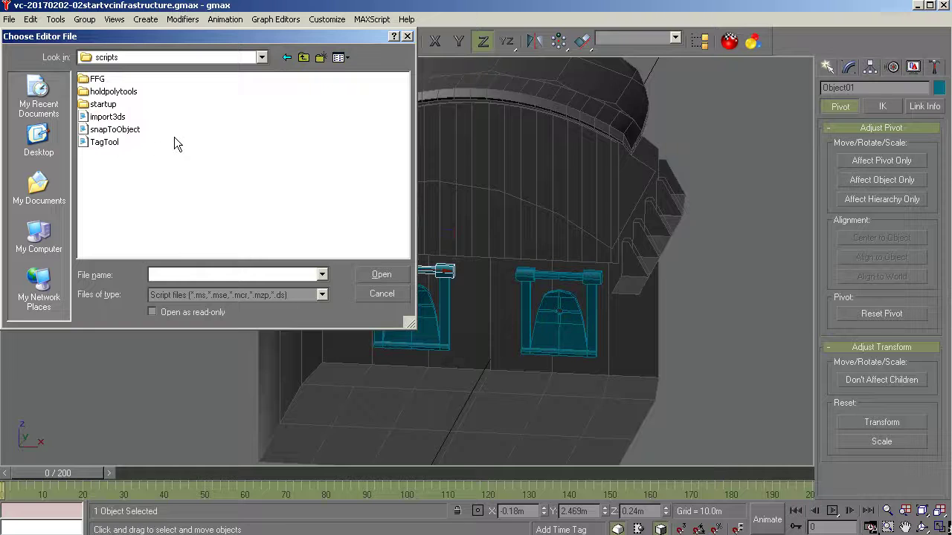
{"action": "left_click", "coordinate": [113, 142]}
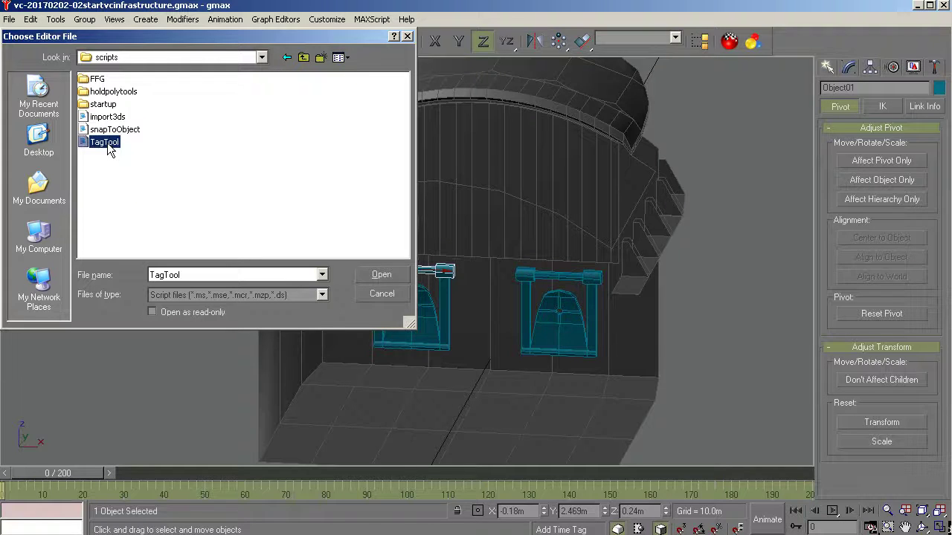
{"action": "left_click", "coordinate": [378, 273]}
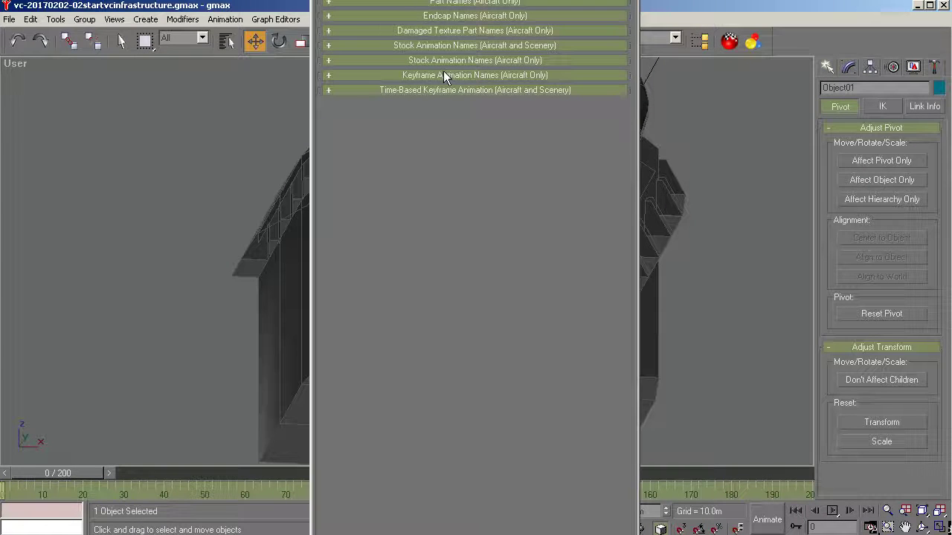
Tag the selected upper bar with the aircraft keyframe animation name lever_pedals_l_r and complete it as lever_pedals_l_r_01.
{"action": "left_click", "coordinate": [328, 77]}
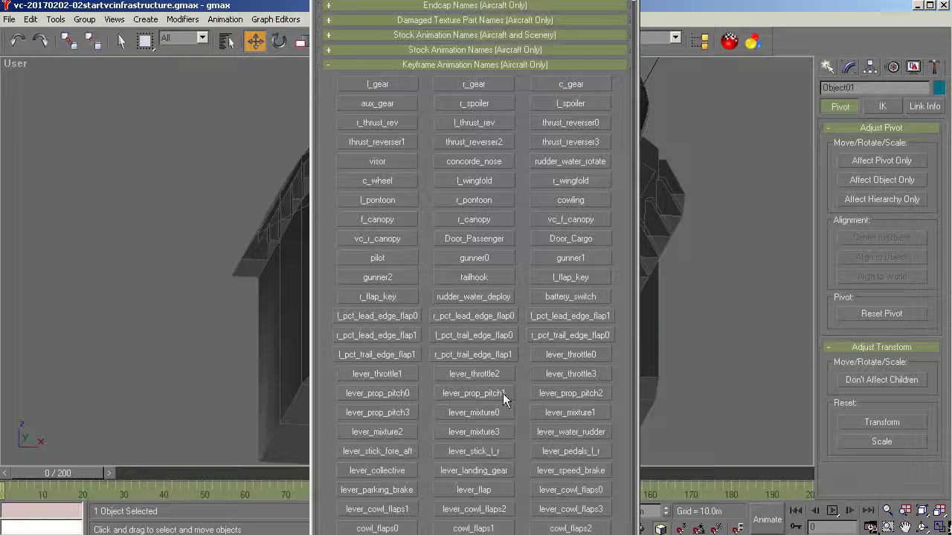
{"action": "left_click", "coordinate": [563, 454]}
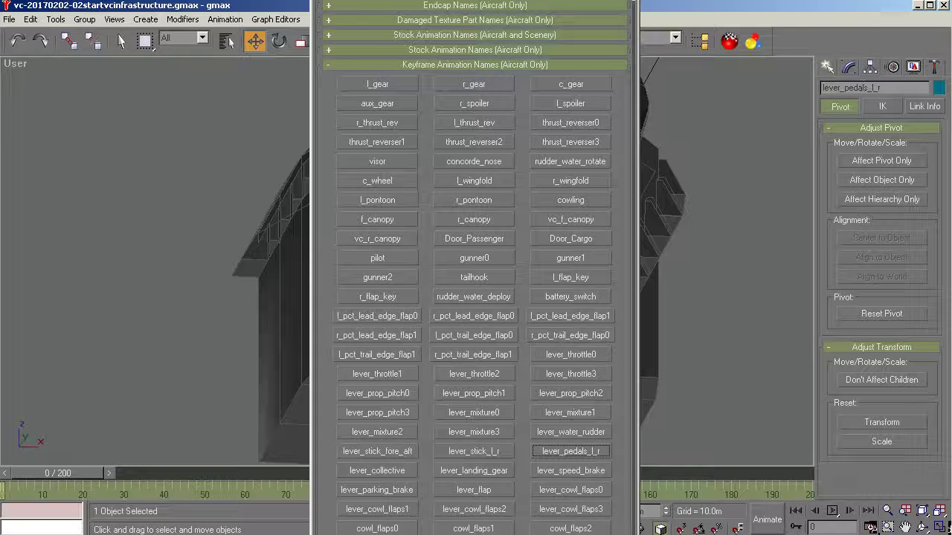
{"action": "left_click", "coordinate": [918, 84]}
{"action": "type", "text": "1"}
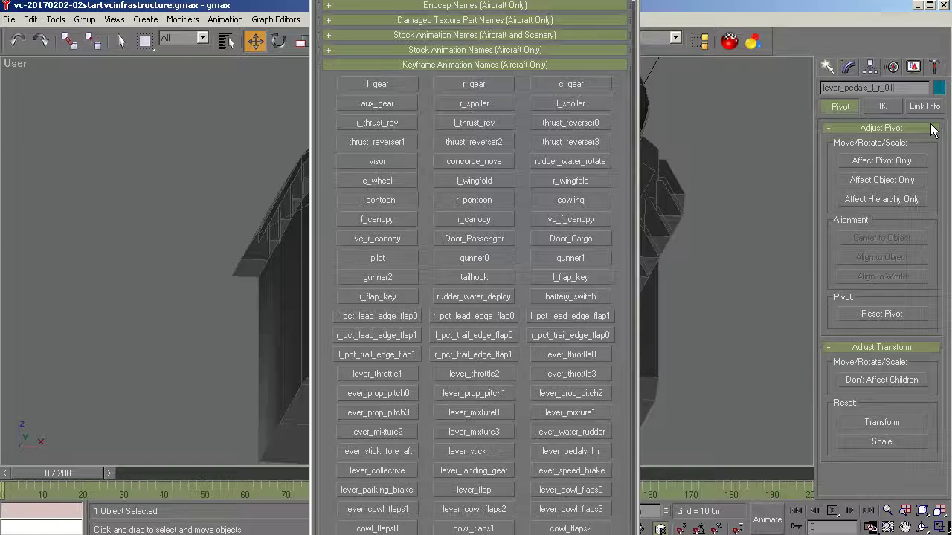
Name the other pedal's upper bar lever_pedals_l_r_02 from the same tag list, close the tag tool and check both bars' names.
{"action": "left_click_drag", "start_coordinate": [627, 171], "coordinate": [391, 184]}
{"action": "left_click", "coordinate": [547, 274]}
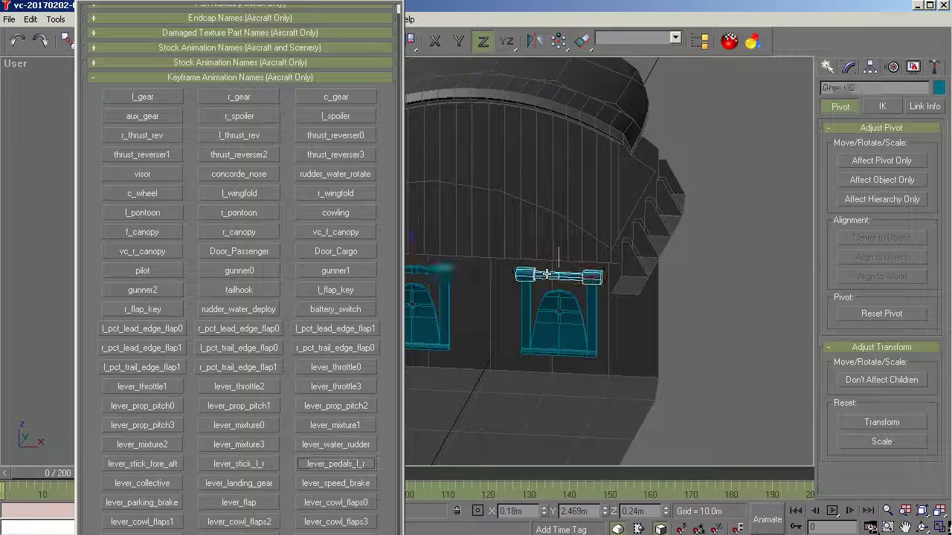
{"action": "left_click", "coordinate": [342, 466]}
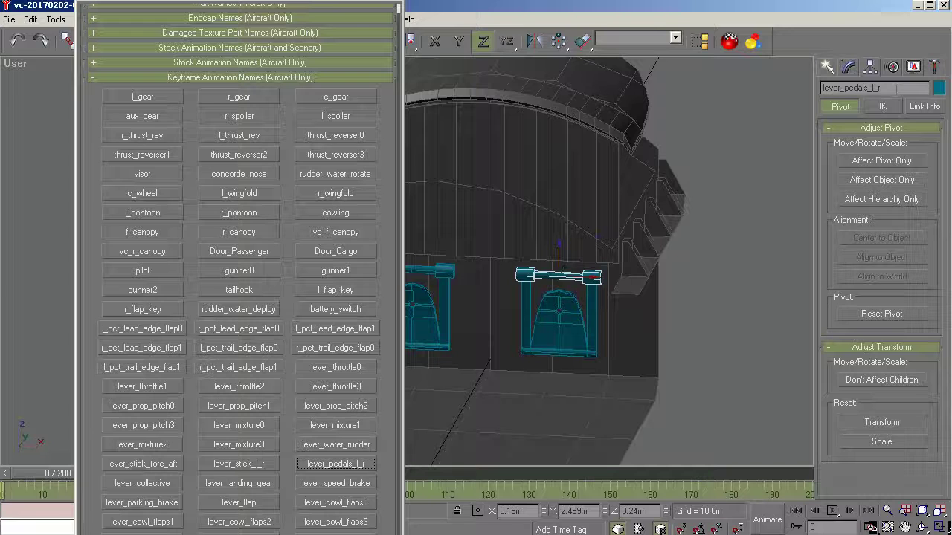
{"action": "type", "text": "2"}
{"action": "left_click", "coordinate": [402, 6]}
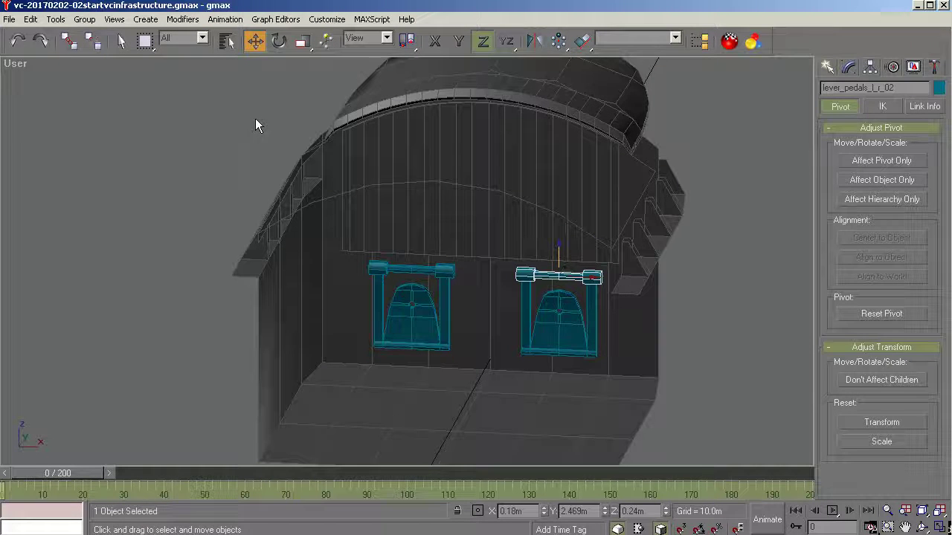
{"action": "left_click", "coordinate": [404, 270]}
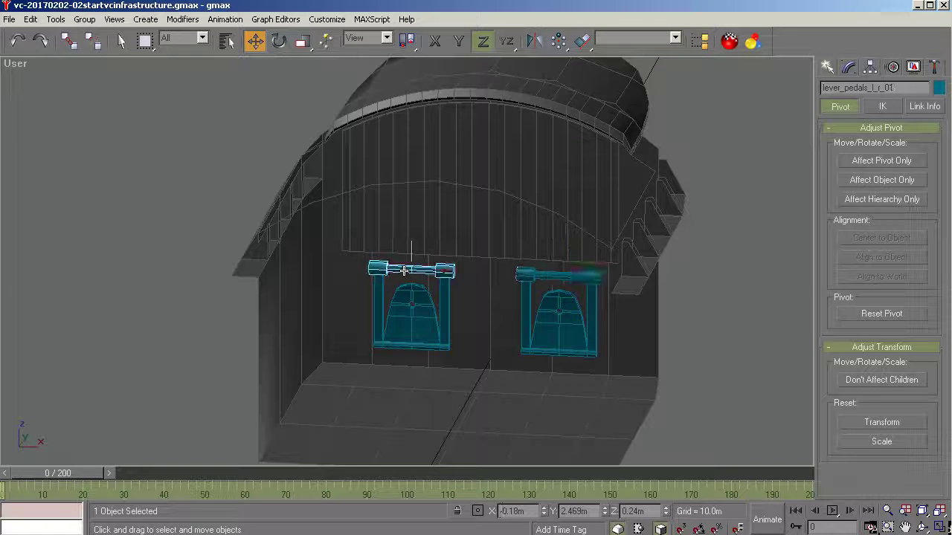
{"action": "left_click", "coordinate": [561, 277]}
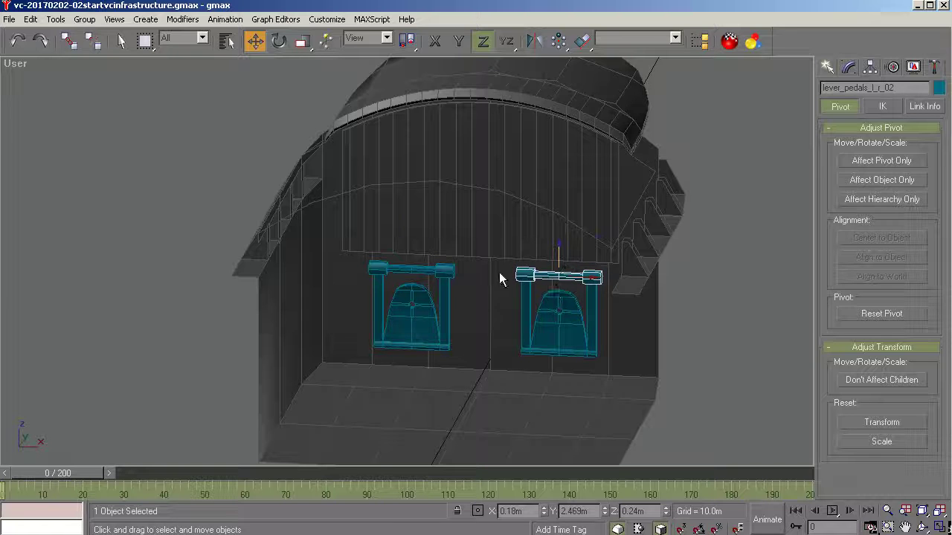
In the left view, select both lever_pedals_l_r_01 and lever_pedals_l_r_02 and move them together along world Y to about 2.45 m.
{"action": "left_click", "coordinate": [443, 269]}
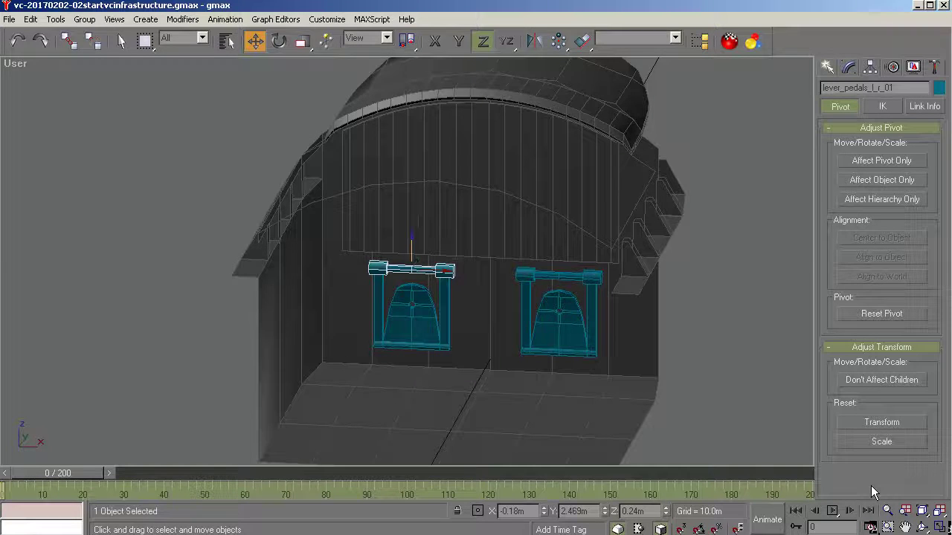
{"action": "key", "text": "l"}
{"action": "key", "text": "z"}
{"action": "scroll", "coordinate": [378, 217], "scroll_direction": "down", "scroll_amount": 15}
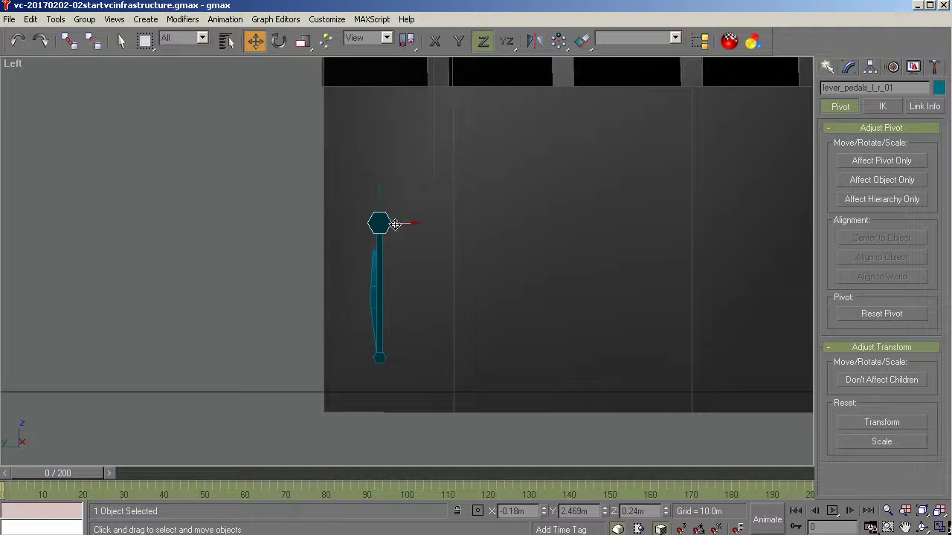
{"action": "left_click", "coordinate": [277, 42]}
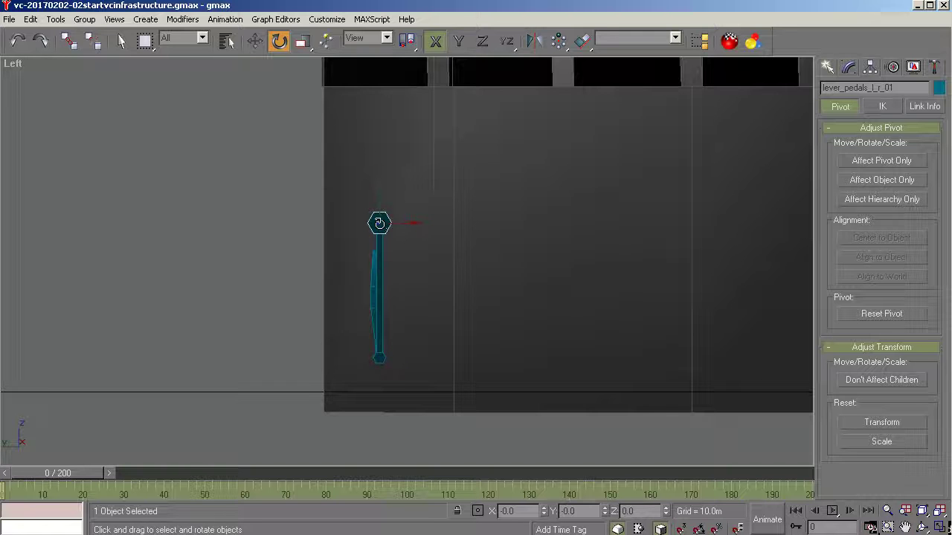
{"action": "left_click", "coordinate": [255, 41]}
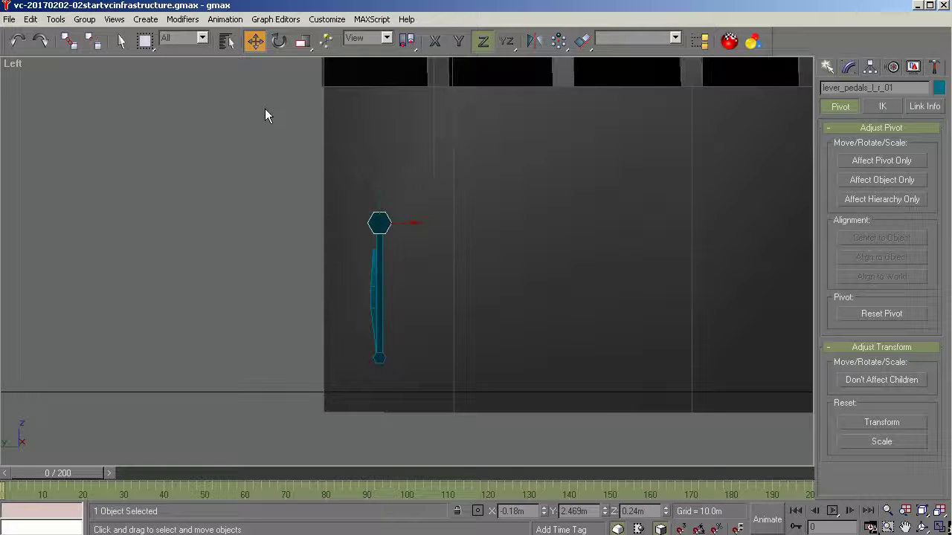
{"action": "left_click", "coordinate": [227, 42]}
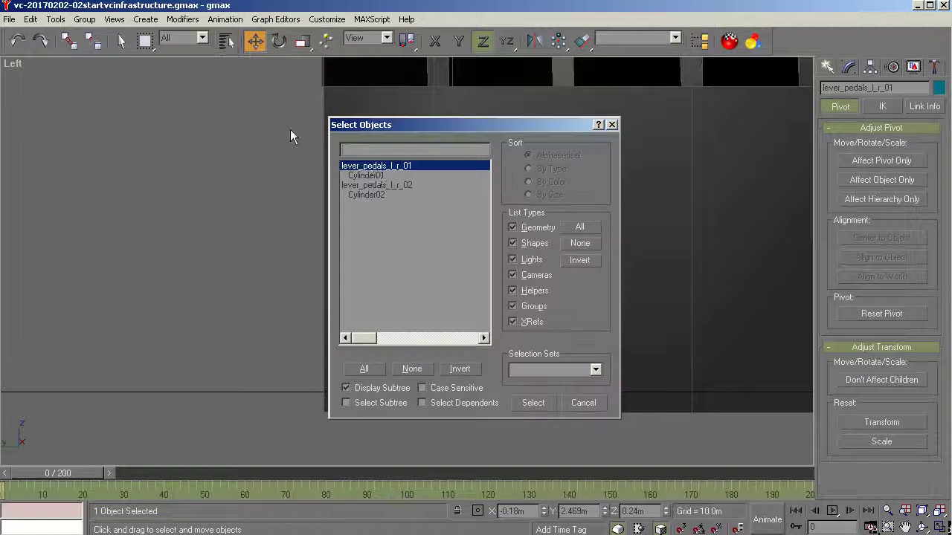
{"action": "left_click", "coordinate": [382, 184], "text": "ctrl"}
{"action": "left_click", "coordinate": [531, 403]}
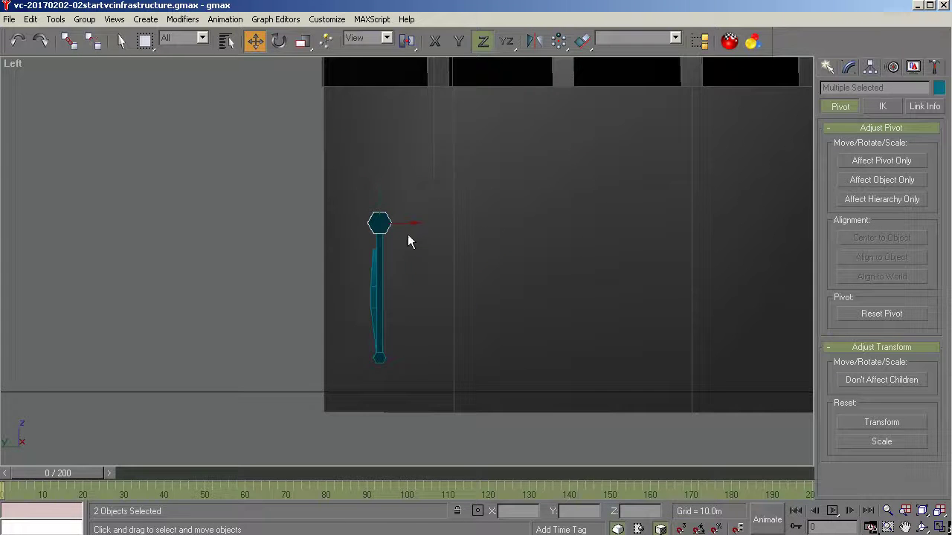
{"action": "left_click_drag", "start_coordinate": [402, 222], "coordinate": [412, 222]}
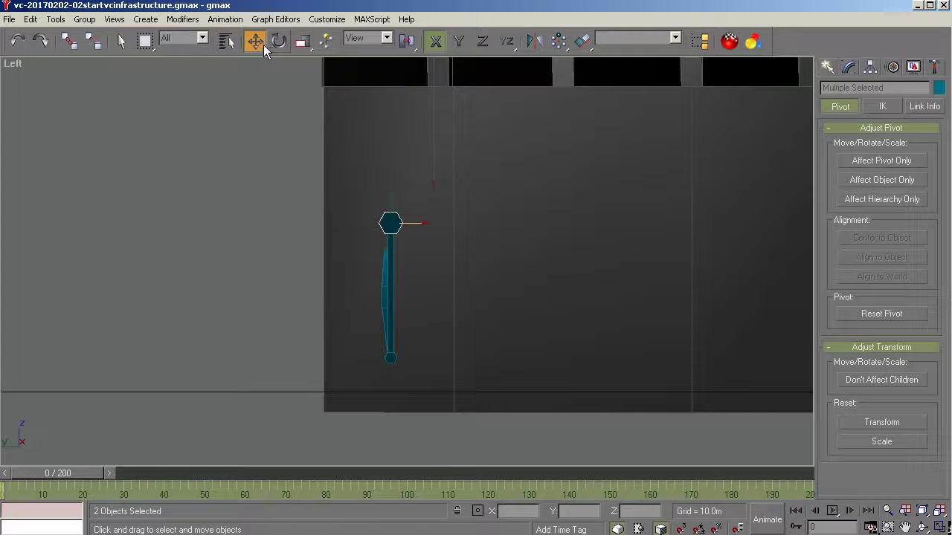
Select only lever_pedals_l_r_01 and rotate it about 25 degrees around its local X axis.
{"action": "left_click", "coordinate": [225, 41]}
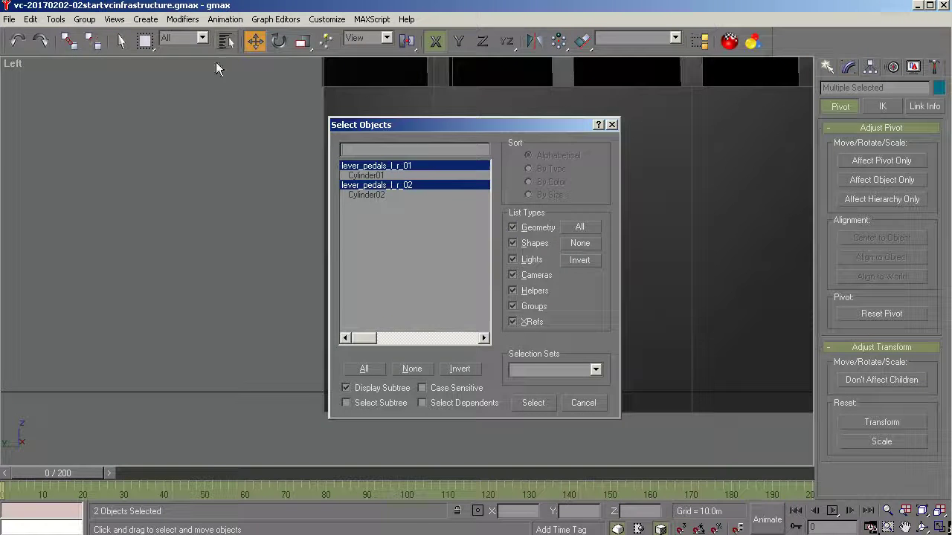
{"action": "left_click", "coordinate": [583, 403]}
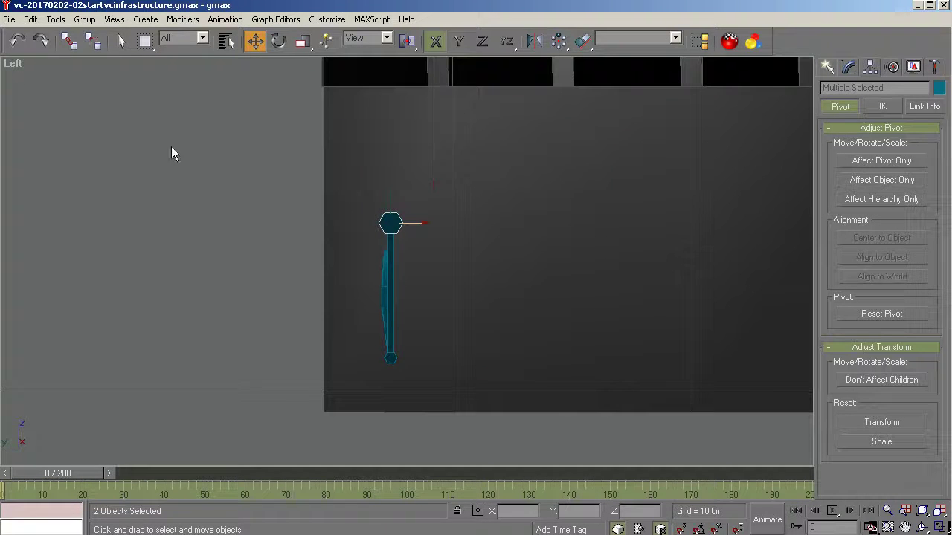
{"action": "left_click", "coordinate": [226, 41]}
{"action": "left_click", "coordinate": [357, 165]}
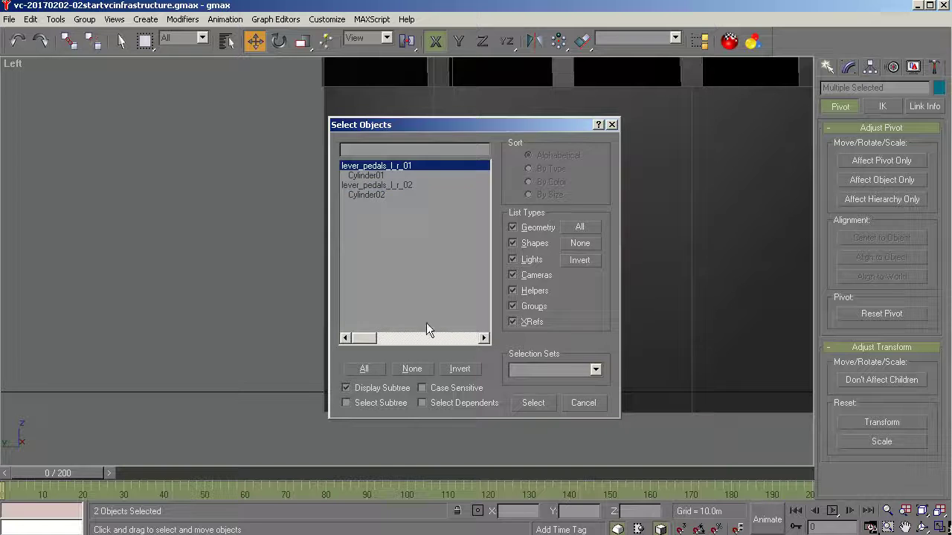
{"action": "left_click", "coordinate": [533, 403]}
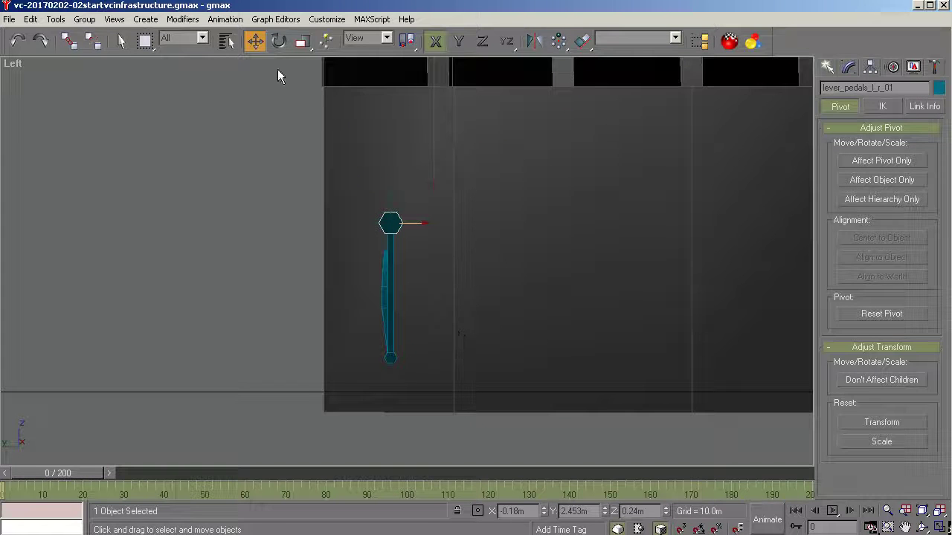
{"action": "left_click", "coordinate": [278, 41]}
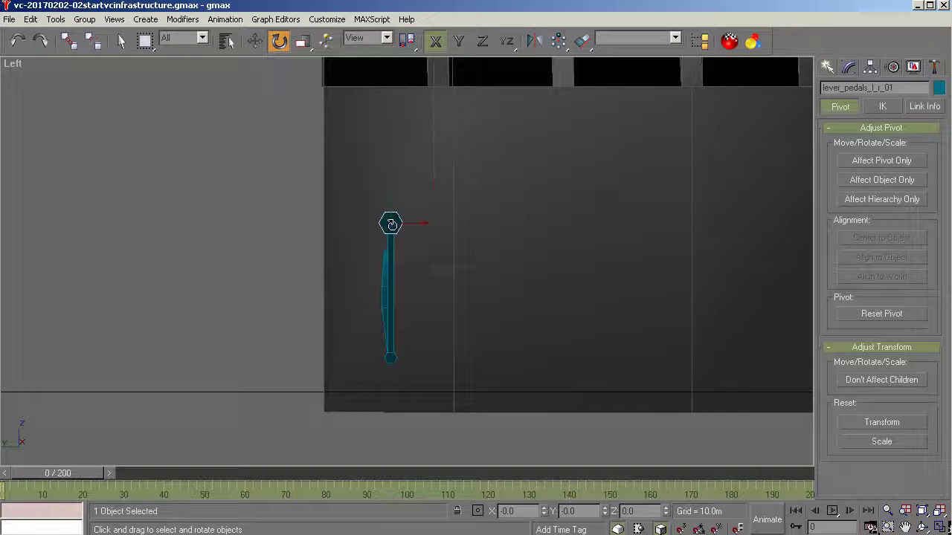
{"action": "left_click", "coordinate": [386, 38]}
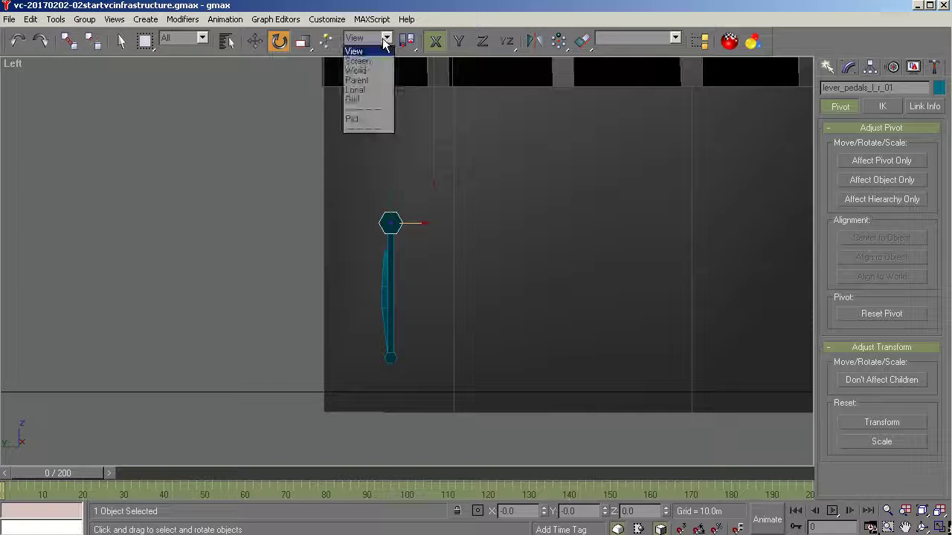
{"action": "left_click", "coordinate": [355, 90]}
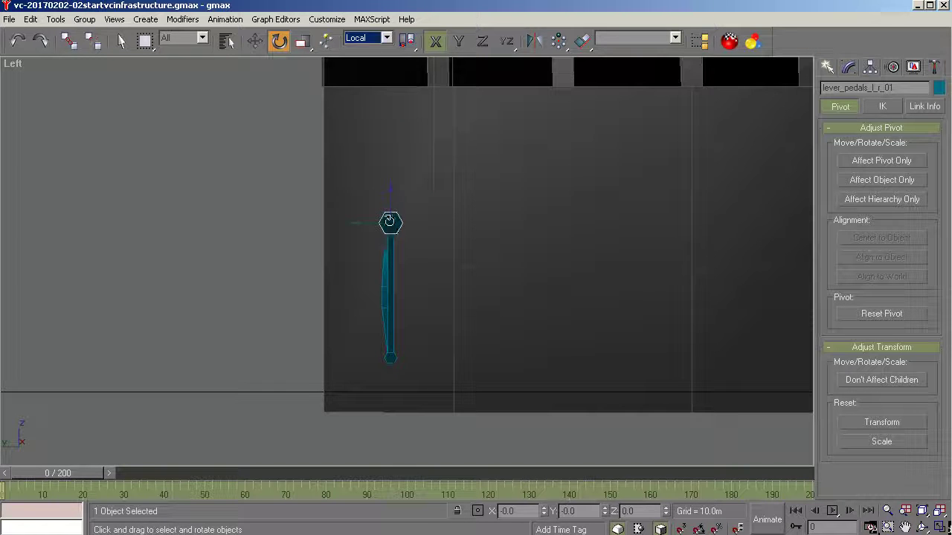
{"action": "left_click_drag", "start_coordinate": [389, 221], "coordinate": [662, 421]}
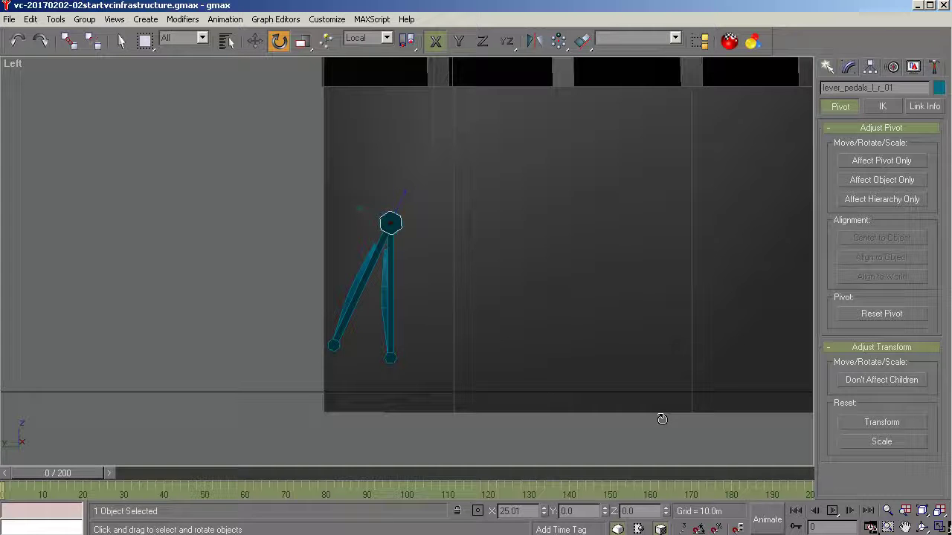
{"action": "left_click_drag", "start_coordinate": [662, 418], "coordinate": [658, 414]}
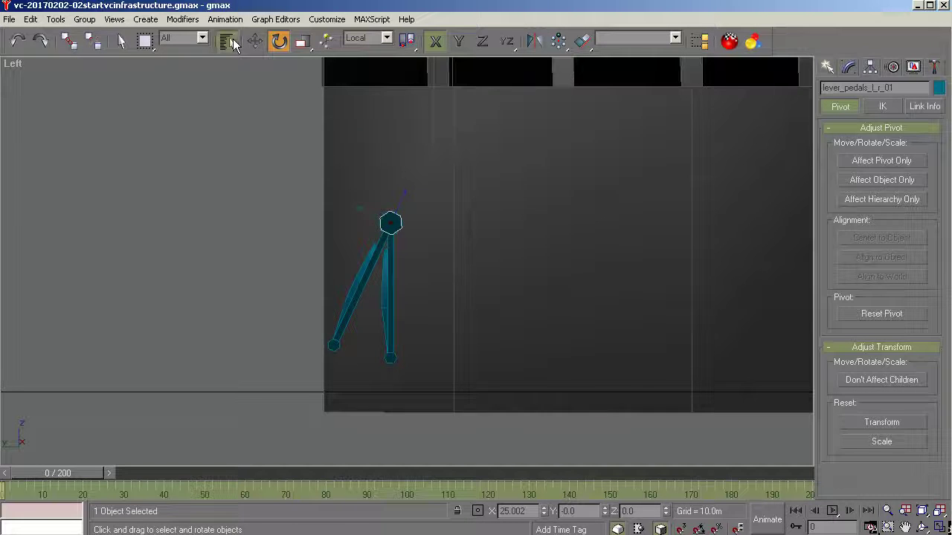
Select lever_pedals_l_r_02 and rotate it about -25 degrees around its local X axis.
{"action": "left_click", "coordinate": [226, 41]}
{"action": "left_click", "coordinate": [374, 186]}
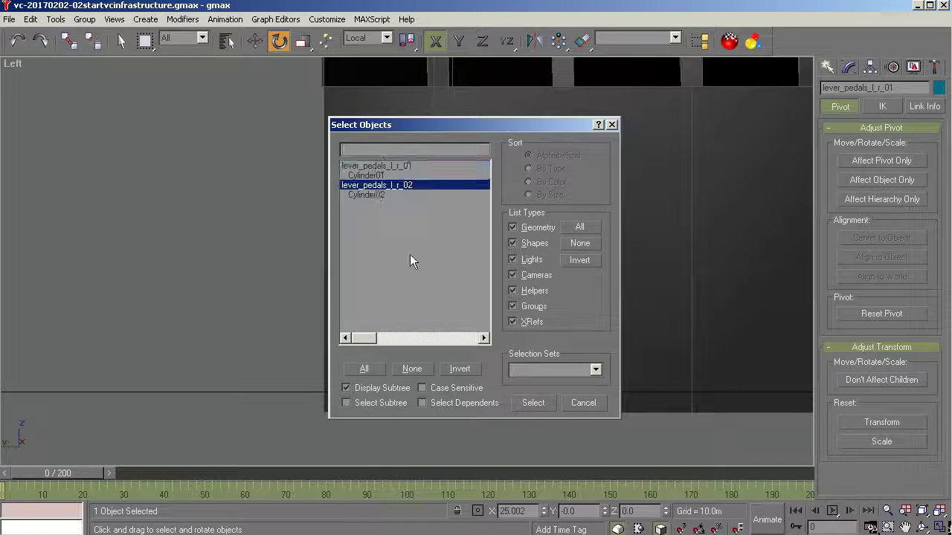
{"action": "left_click", "coordinate": [529, 403]}
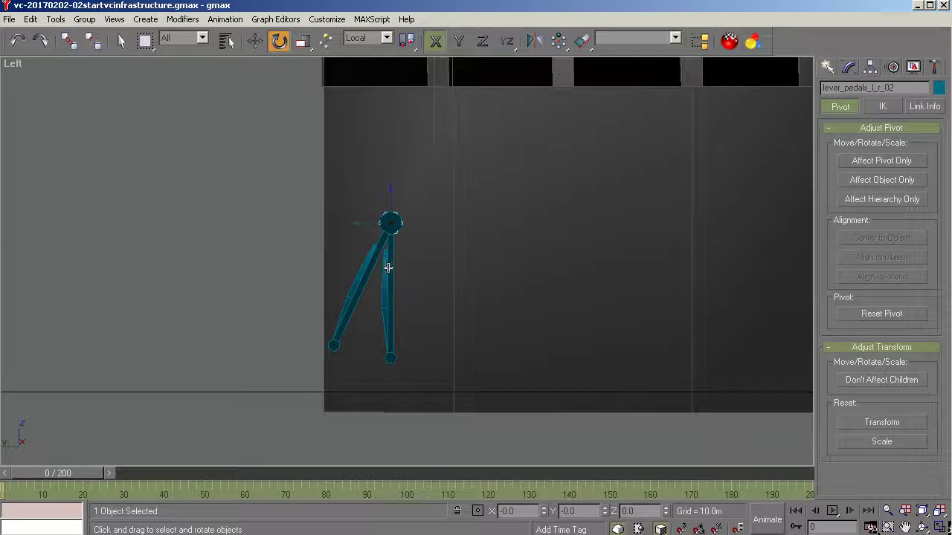
{"action": "left_click_drag", "start_coordinate": [391, 223], "coordinate": [400, 27]}
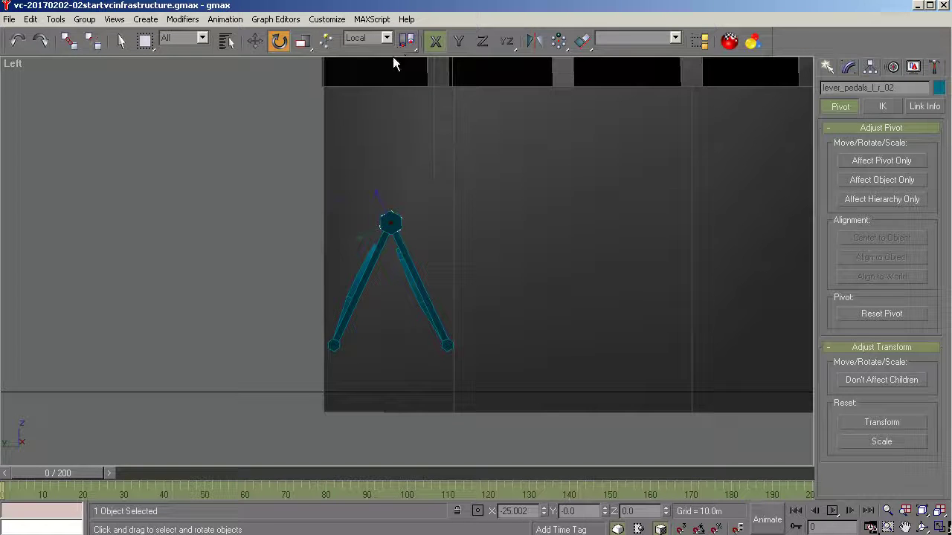
Select lever_pedals_l_r_01 and create a rotation key for it at frame 0.
{"action": "left_click", "coordinate": [254, 43]}
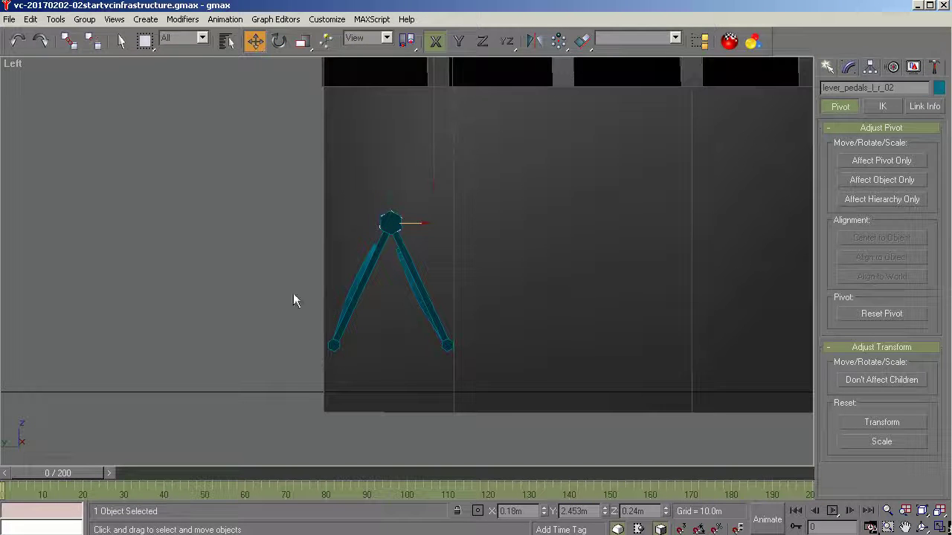
{"action": "left_click", "coordinate": [922, 528]}
{"action": "left_click_drag", "start_coordinate": [442, 325], "coordinate": [365, 264]}
{"action": "left_click", "coordinate": [121, 41]}
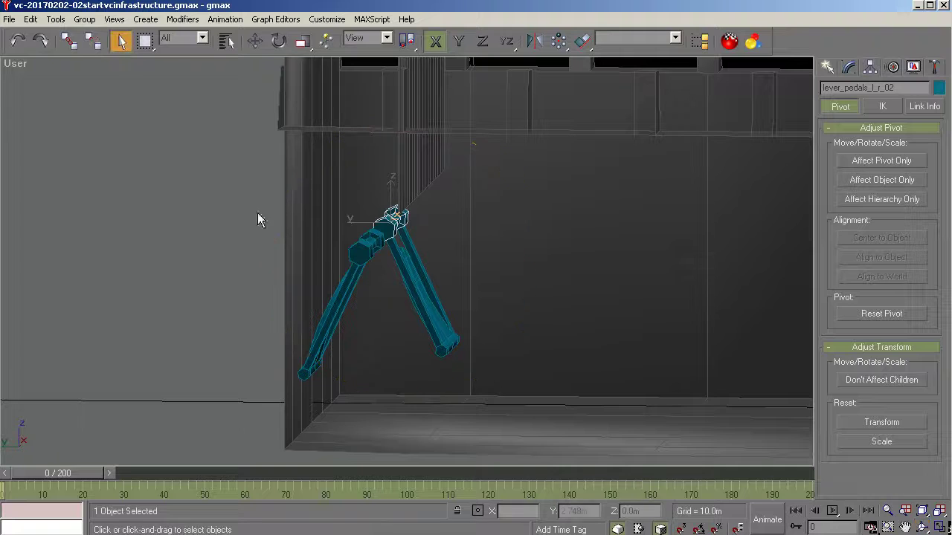
{"action": "left_click", "coordinate": [359, 249]}
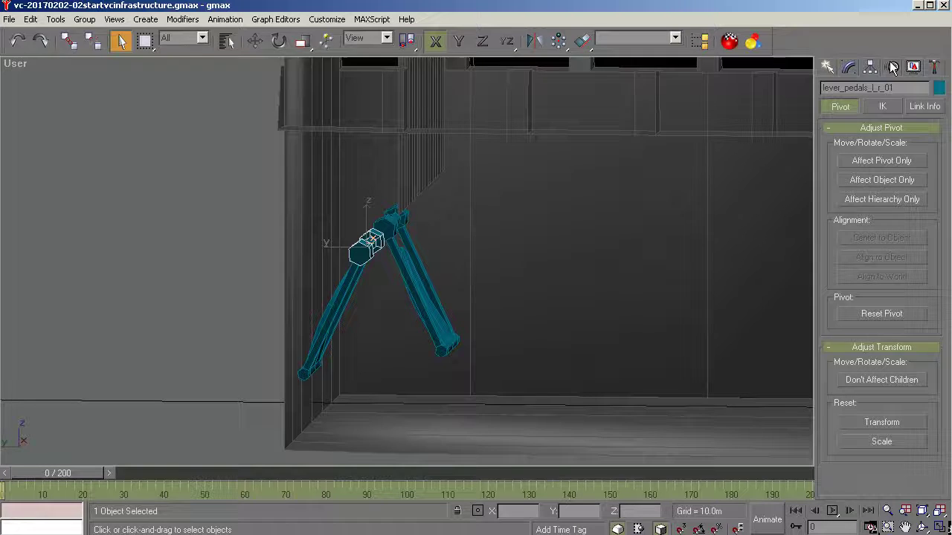
{"action": "left_click", "coordinate": [893, 67]}
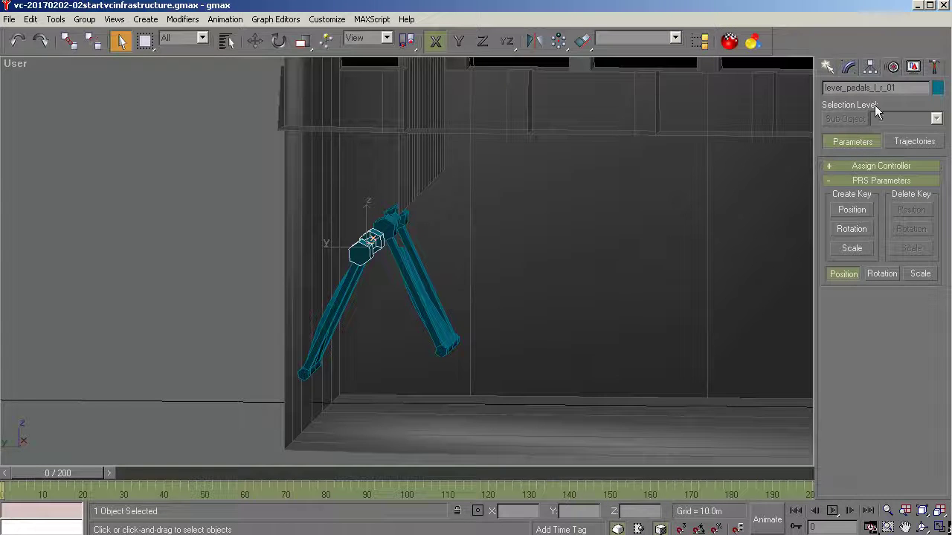
{"action": "left_click", "coordinate": [851, 229]}
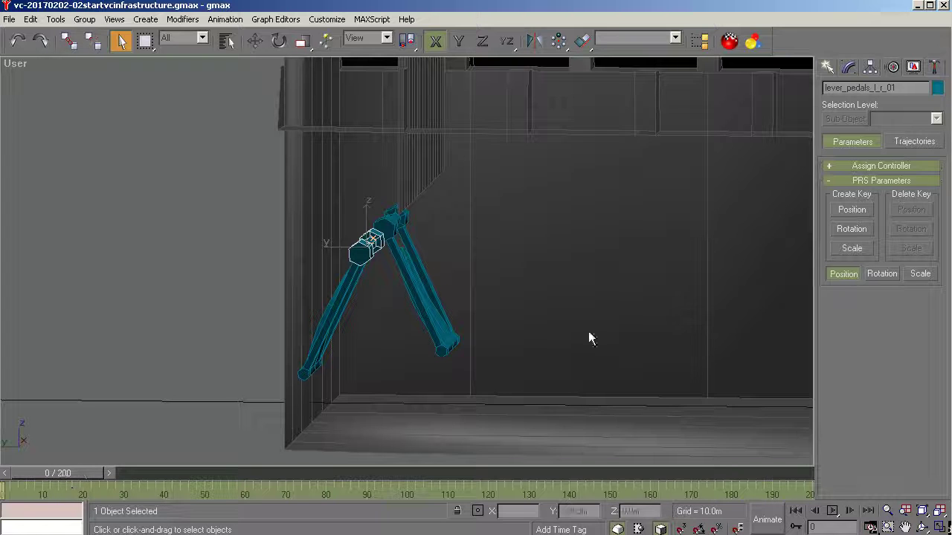
{"action": "left_click", "coordinate": [843, 229]}
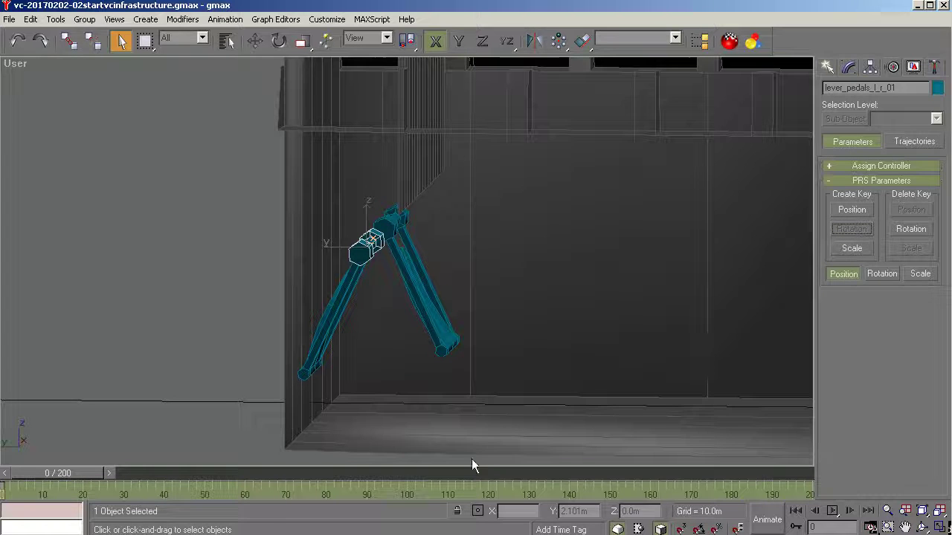
Create position keys for lever_pedals_l_r_01 at frames 50 and 100, and return to frame 0.
{"action": "left_click_drag", "start_coordinate": [92, 476], "coordinate": [264, 468]}
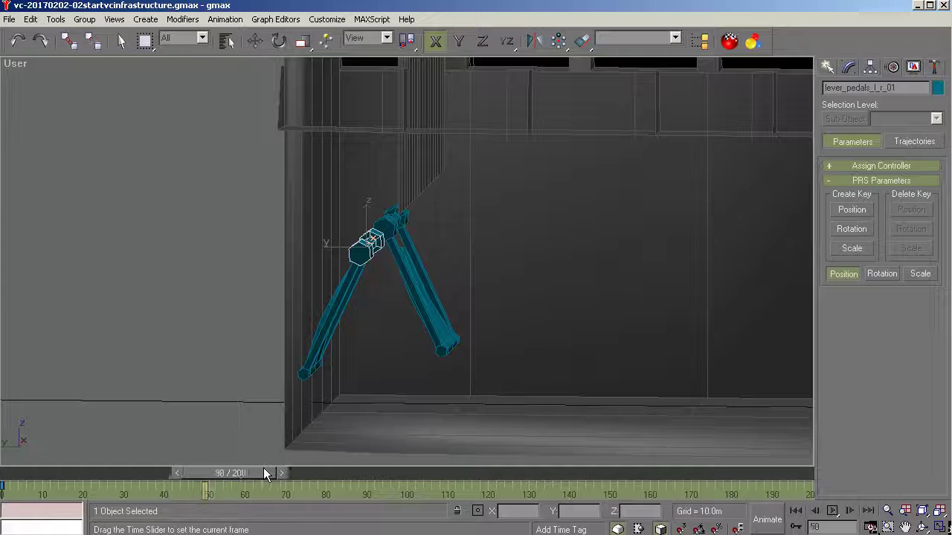
{"action": "left_click", "coordinate": [849, 209]}
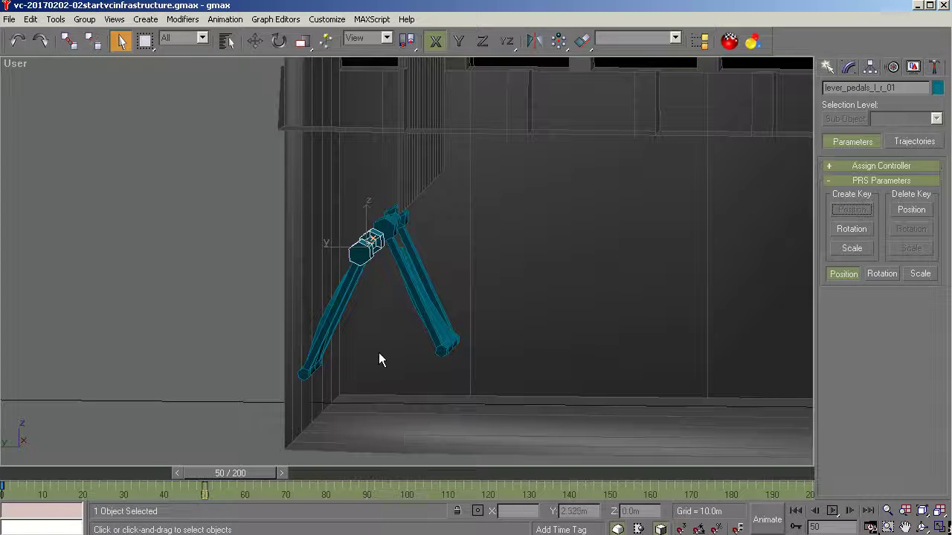
{"action": "left_click_drag", "start_coordinate": [230, 474], "coordinate": [57, 462]}
{"action": "left_click", "coordinate": [852, 210]}
{"action": "key", "text": "q"}
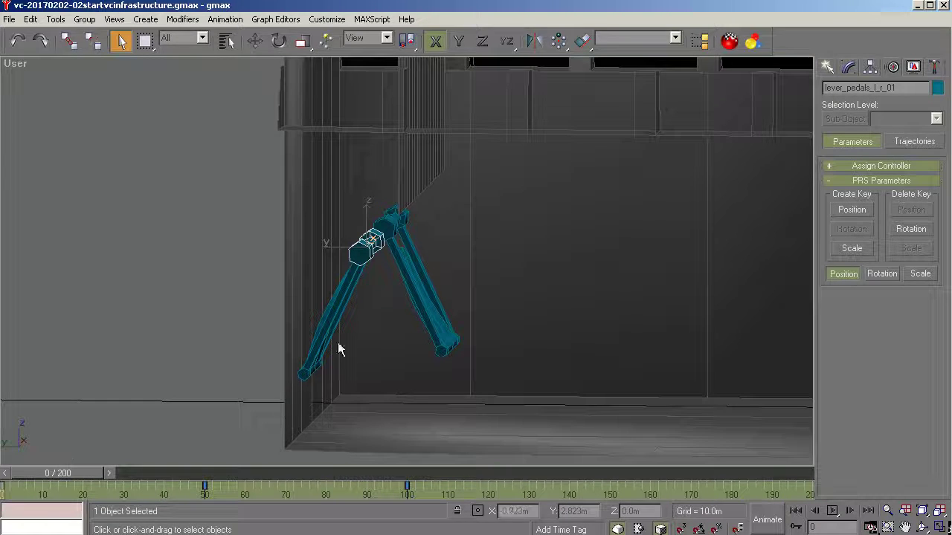
Give lever_pedals_l_r_02 a rotation key at frame 0 and position keys at frames 50 and 100, and return to frame 0.
{"action": "left_click", "coordinate": [383, 230]}
{"action": "left_click", "coordinate": [853, 230]}
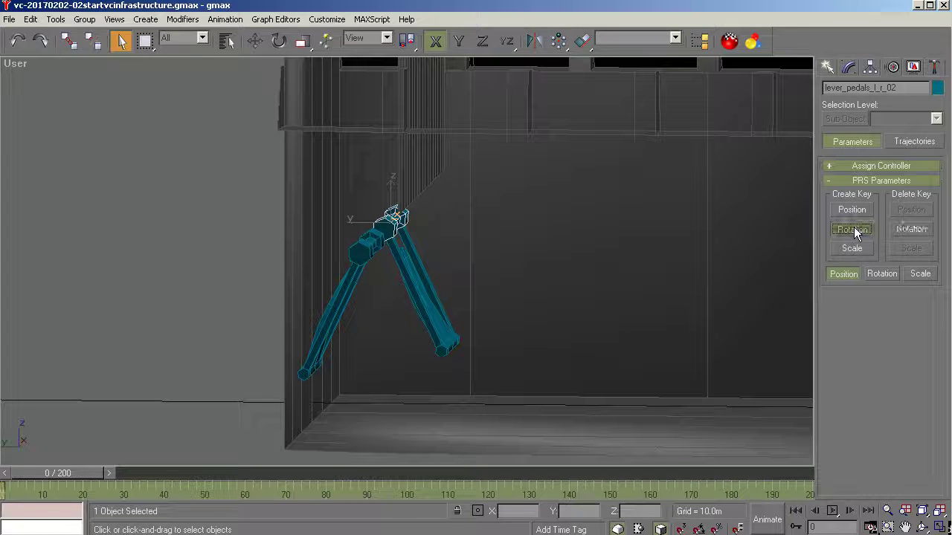
{"action": "left_click_drag", "start_coordinate": [100, 473], "coordinate": [269, 476]}
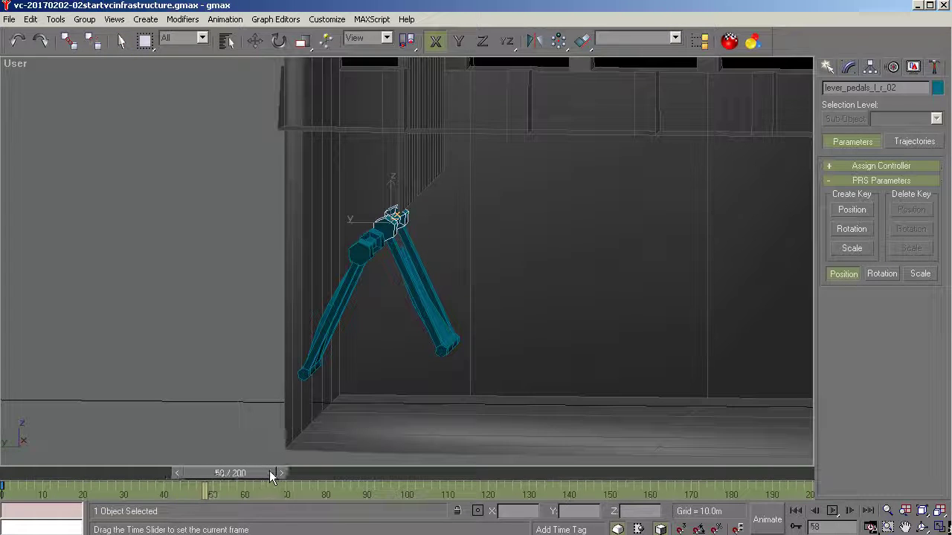
{"action": "left_click", "coordinate": [839, 210]}
{"action": "left_click_drag", "start_coordinate": [244, 482], "coordinate": [425, 473]}
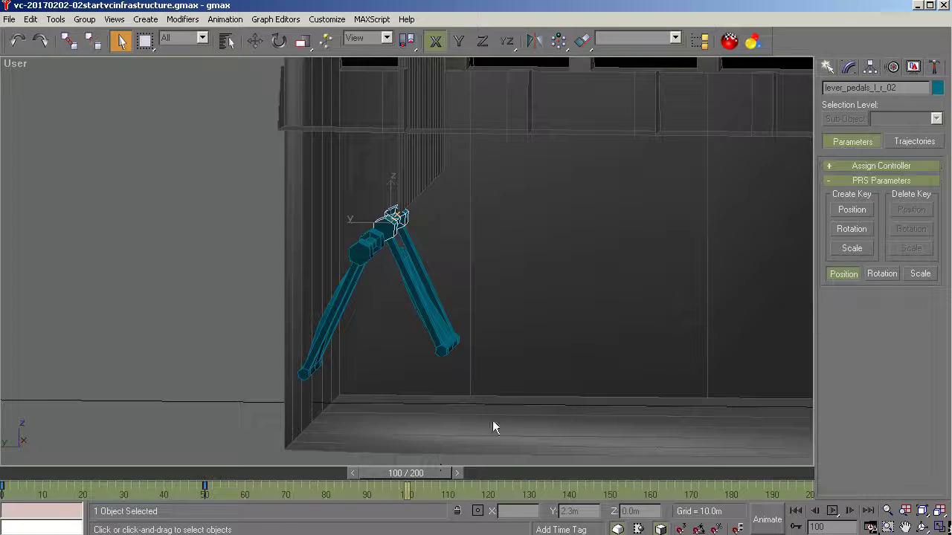
{"action": "left_click", "coordinate": [852, 210]}
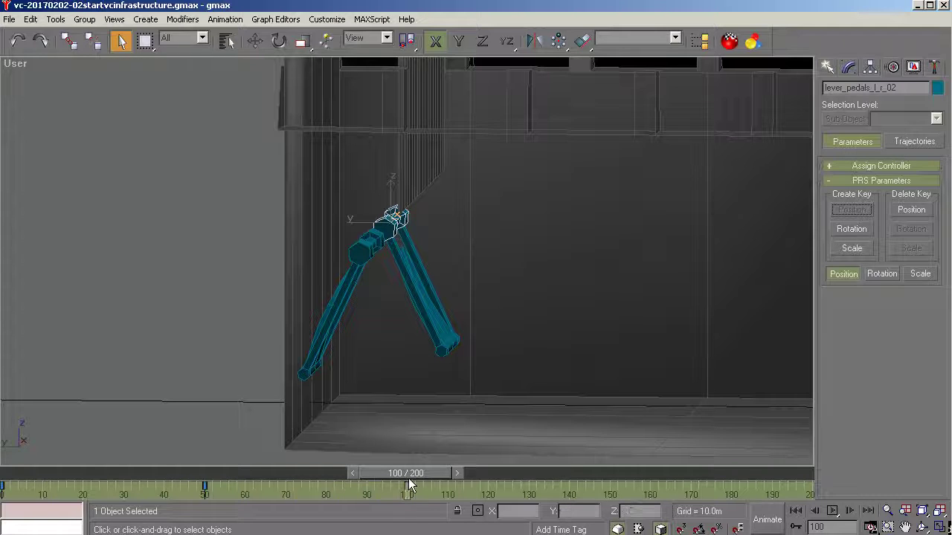
{"action": "left_click_drag", "start_coordinate": [409, 482], "coordinate": [22, 476]}
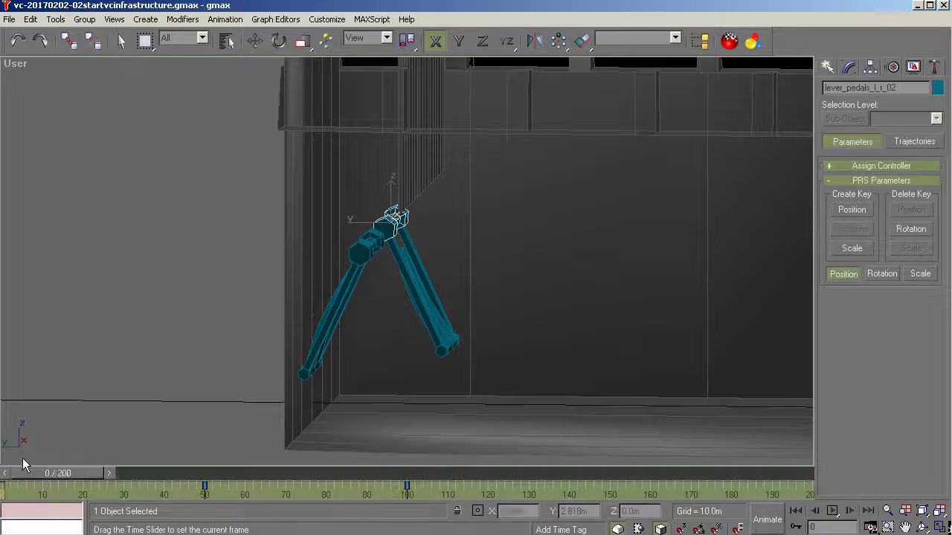
With animation recording on, rotate lever_pedals_l_r_01 at frame 50 about its local X axis to 0 degrees.
{"action": "left_click", "coordinate": [356, 248]}
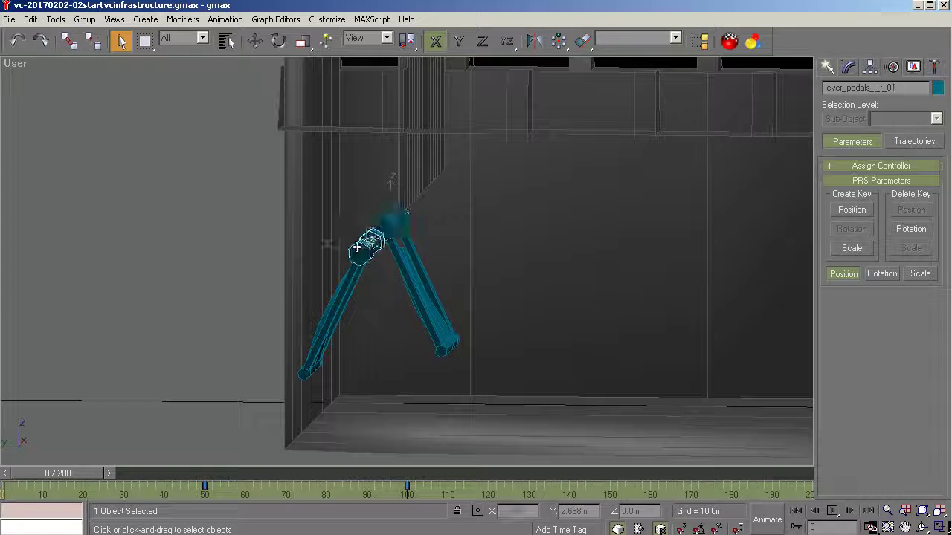
{"action": "left_click", "coordinate": [279, 43]}
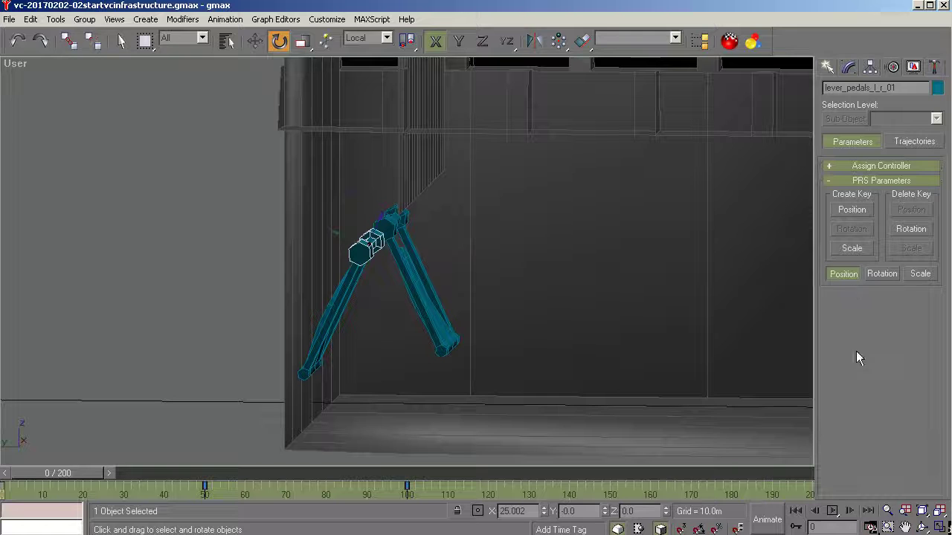
{"action": "left_click", "coordinate": [768, 519]}
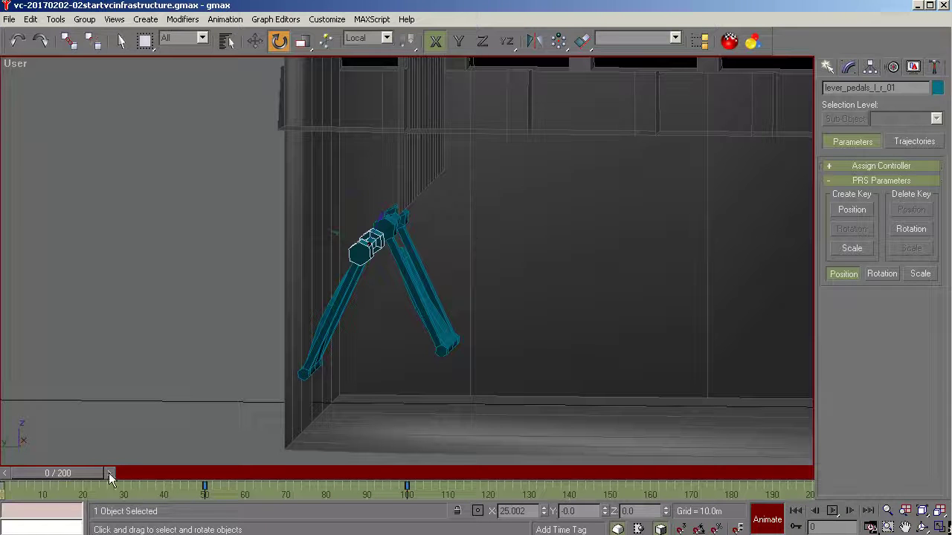
{"action": "left_click_drag", "start_coordinate": [72, 474], "coordinate": [247, 470]}
{"action": "key", "text": "e"}
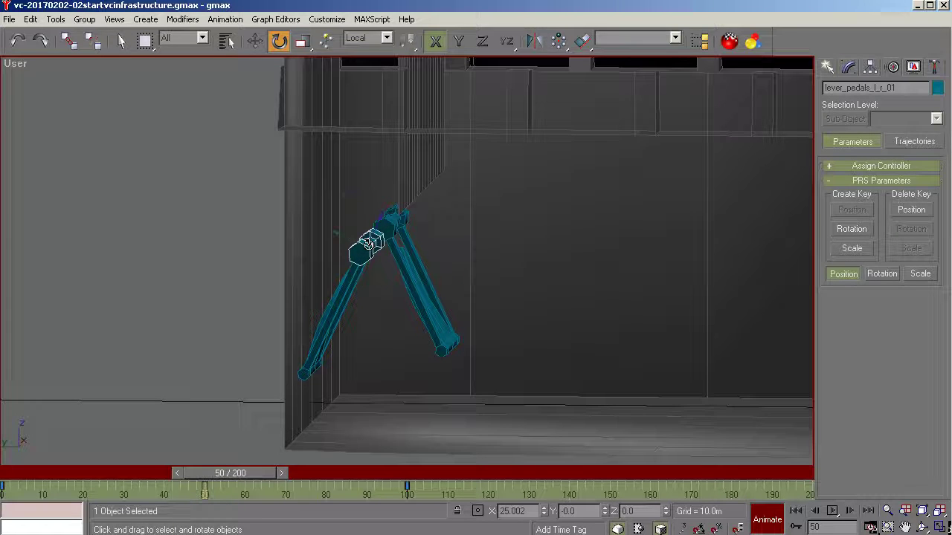
{"action": "left_click_drag", "start_coordinate": [368, 245], "coordinate": [706, 97]}
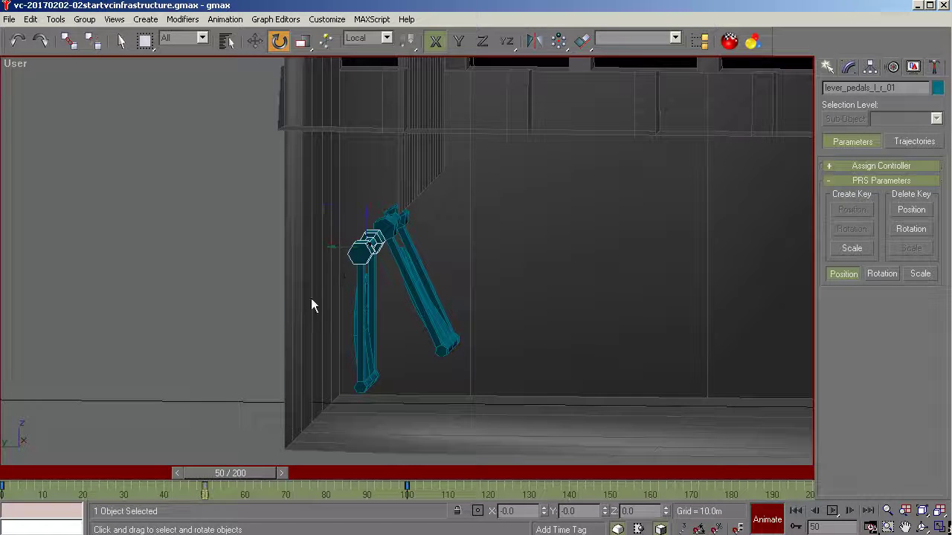
At frame 100, rotate lever_pedals_l_r_01 to about -25 degrees on local X, stop recording and return to frame 0.
{"action": "left_click_drag", "start_coordinate": [251, 476], "coordinate": [429, 461]}
{"action": "key", "text": "e"}
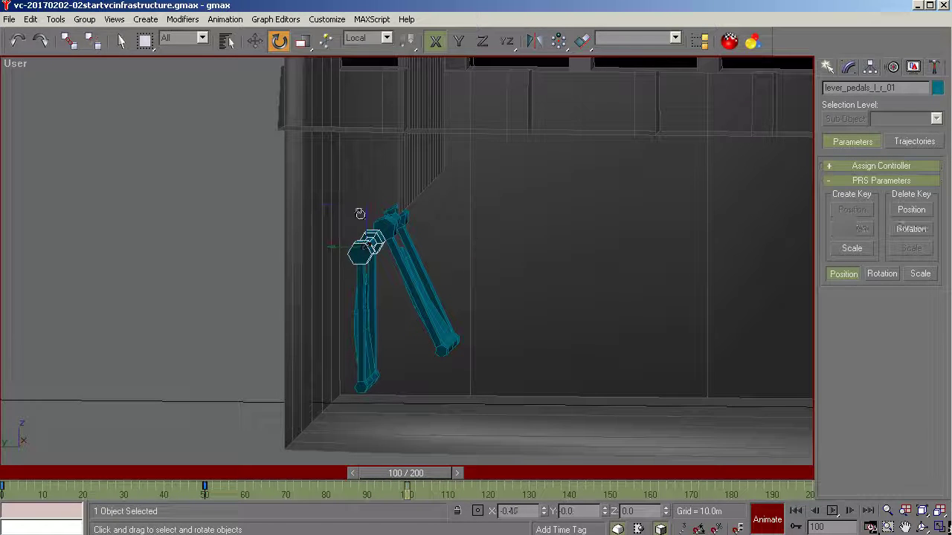
{"action": "left_click_drag", "start_coordinate": [359, 211], "coordinate": [530, 51]}
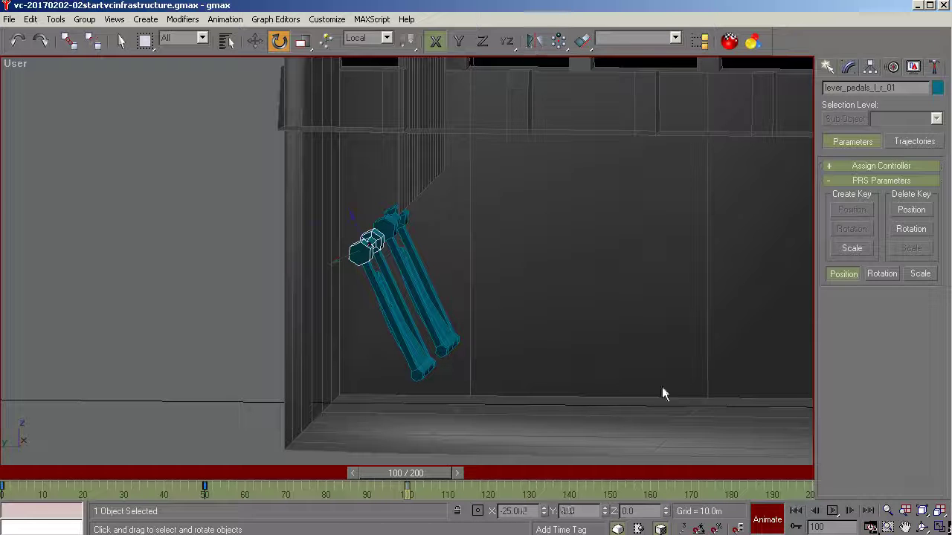
{"action": "left_click", "coordinate": [772, 524]}
{"action": "left_click_drag", "start_coordinate": [451, 476], "coordinate": [29, 469]}
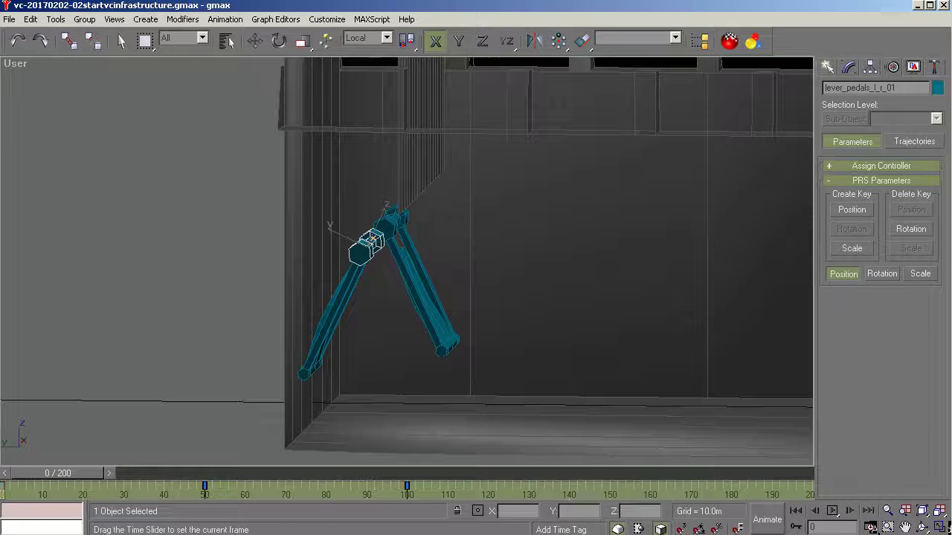
Select lever_pedals_l_r_02 and record its rotation at frame 50 to 0 degrees around its local X axis.
{"action": "key", "text": "e"}
{"action": "left_click", "coordinate": [391, 226]}
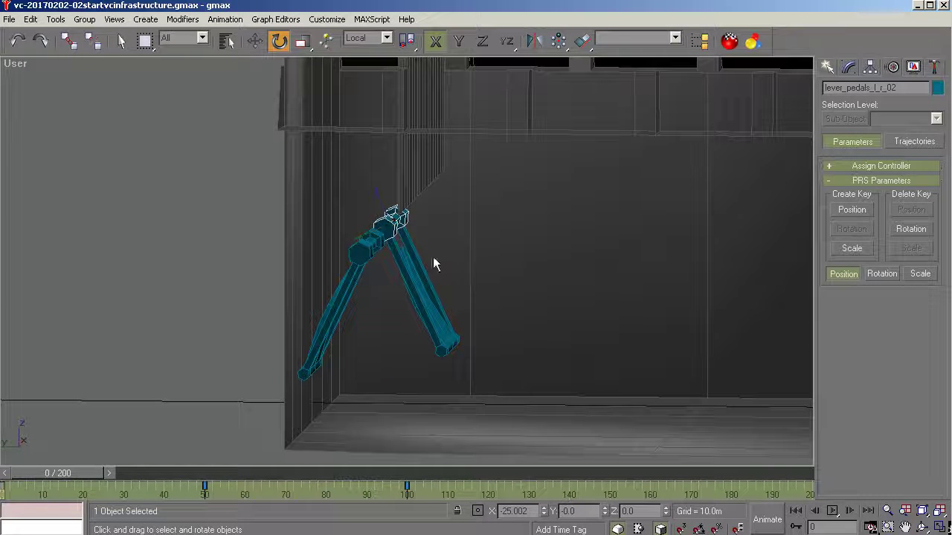
{"action": "left_click", "coordinate": [764, 520]}
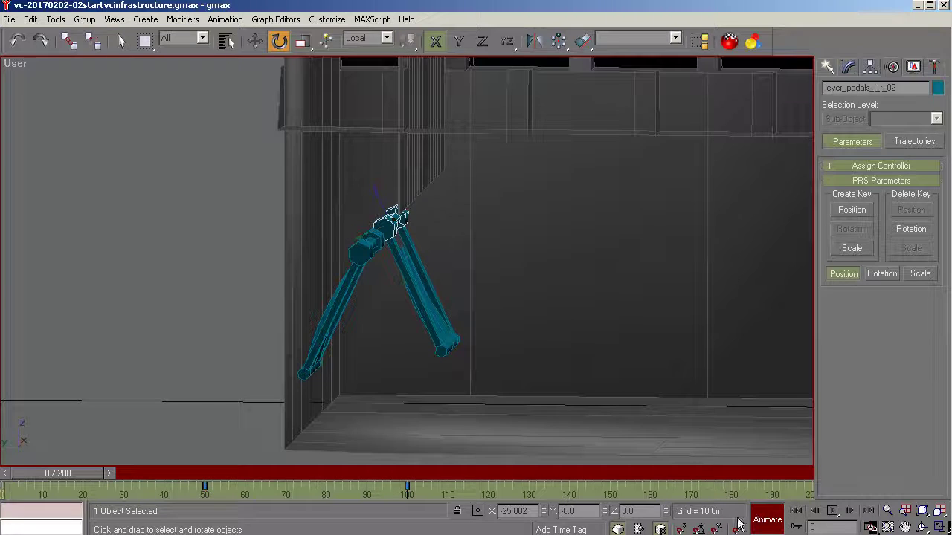
{"action": "left_click_drag", "start_coordinate": [72, 473], "coordinate": [246, 458]}
{"action": "key", "text": "e"}
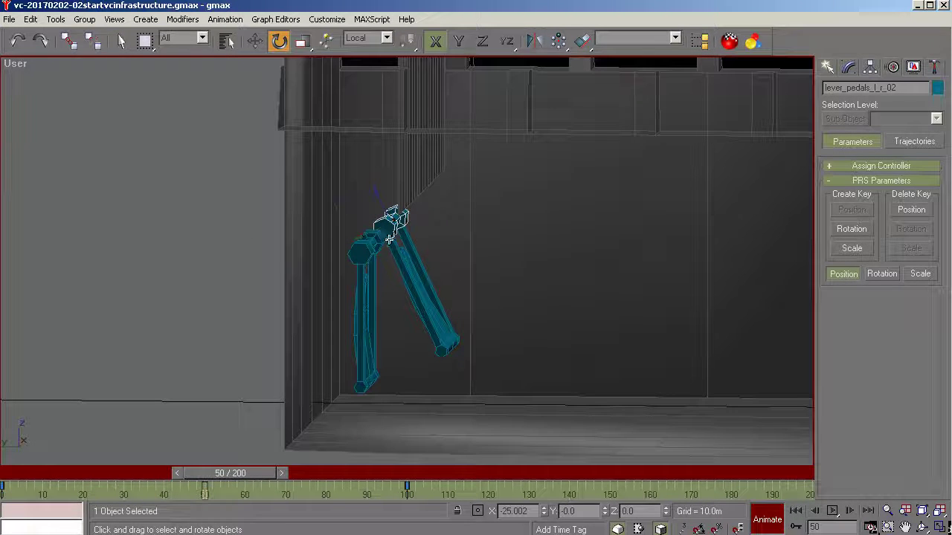
{"action": "left_click_drag", "start_coordinate": [391, 223], "coordinate": [519, 429]}
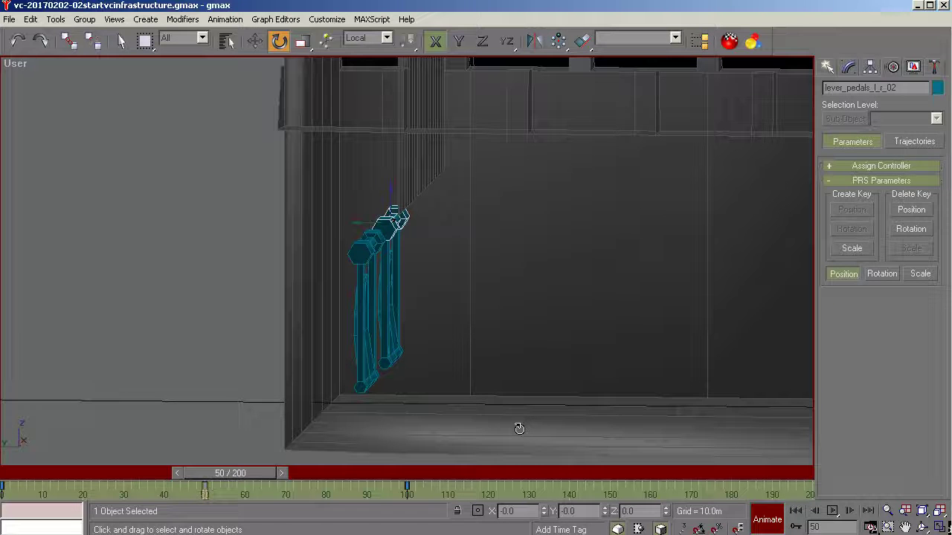
At frame 100, rotate lever_pedals_l_r_02 to about 25 degrees on local X, stop recording and return to frame 0.
{"action": "left_click_drag", "start_coordinate": [244, 474], "coordinate": [421, 474]}
{"action": "key", "text": "e"}
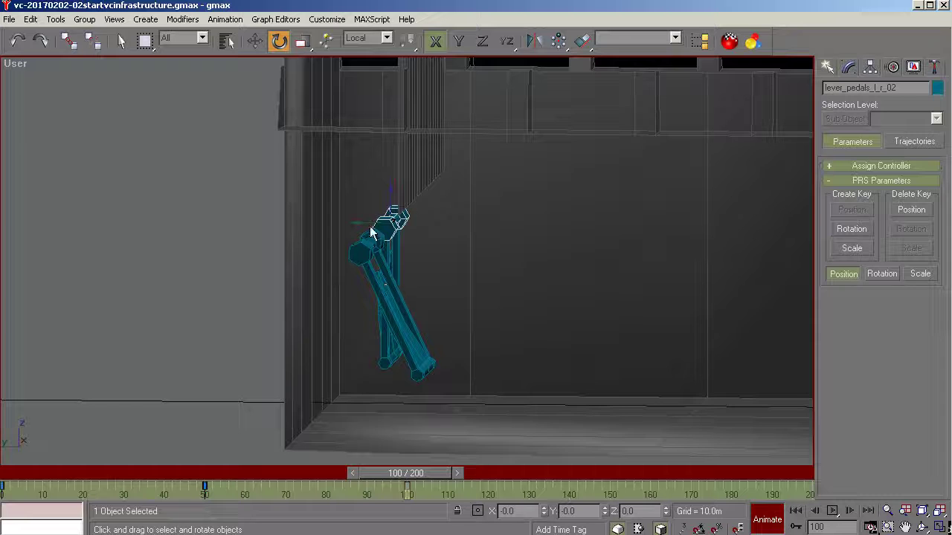
{"action": "left_click_drag", "start_coordinate": [387, 228], "coordinate": [527, 424]}
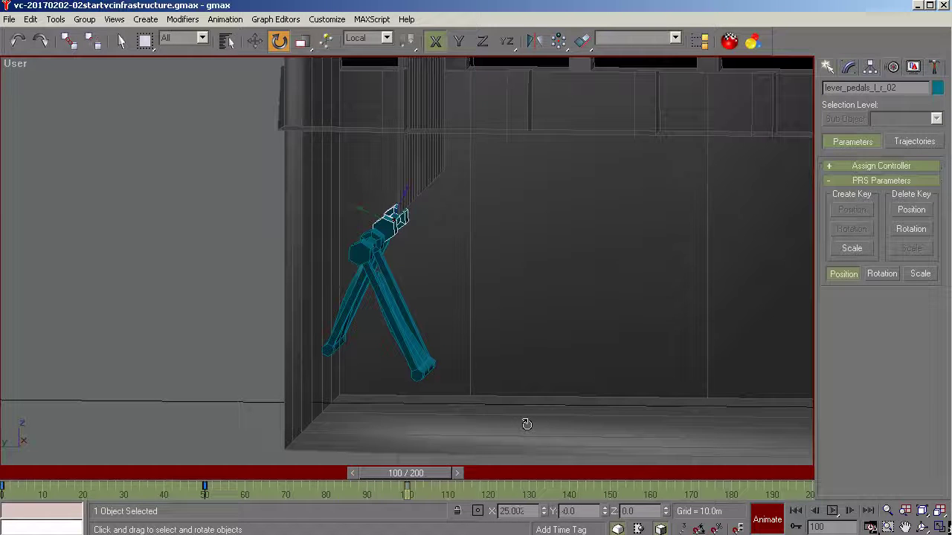
{"action": "left_click", "coordinate": [768, 520]}
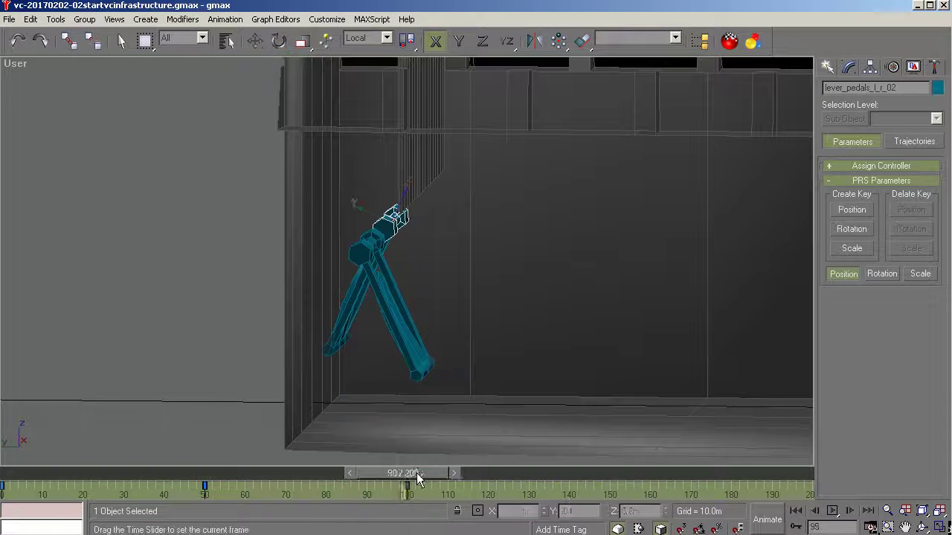
{"action": "left_click_drag", "start_coordinate": [416, 472], "coordinate": [45, 447]}
{"action": "key", "text": "e"}
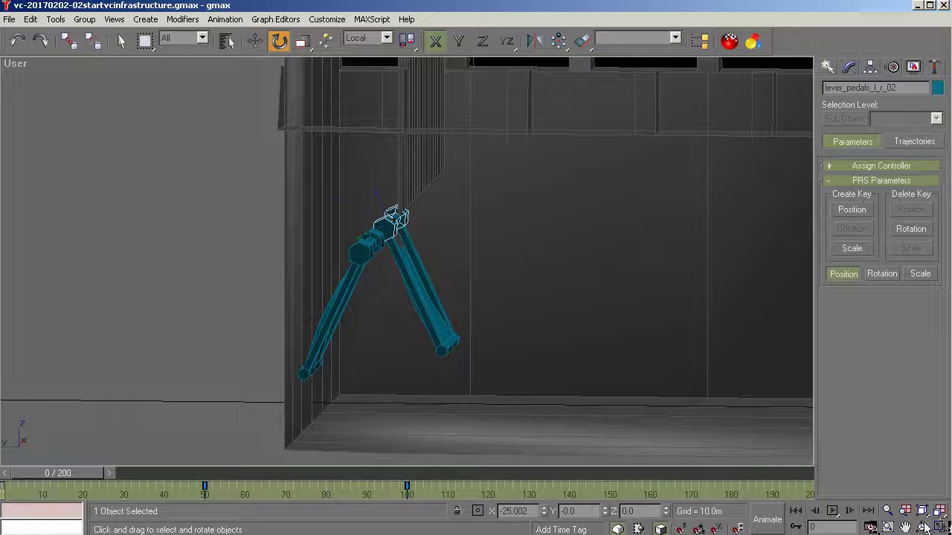
Orbit around the cockpit to examine both pedals' poses at frame 0 from several angles.
{"action": "left_click", "coordinate": [922, 526]}
{"action": "left_click_drag", "start_coordinate": [646, 388], "coordinate": [343, 294]}
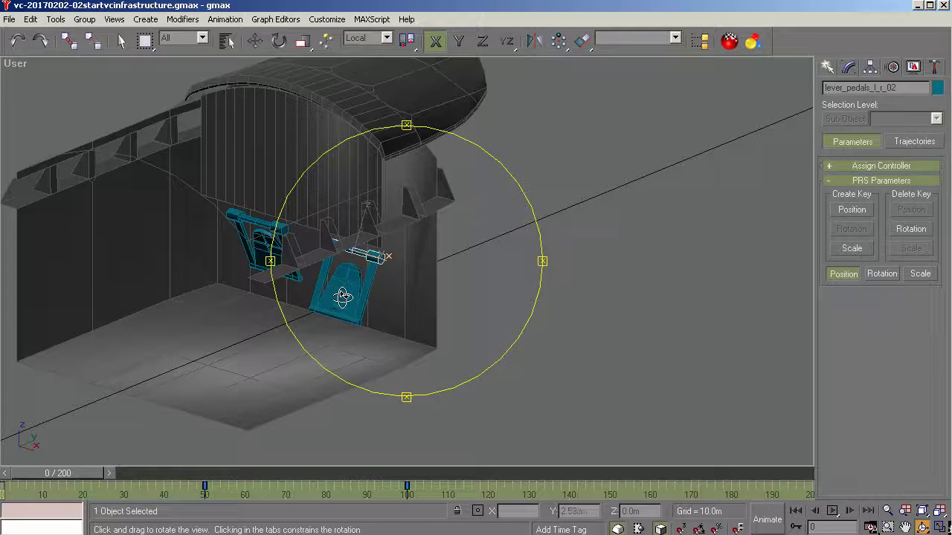
{"action": "left_click_drag", "start_coordinate": [345, 297], "coordinate": [377, 282]}
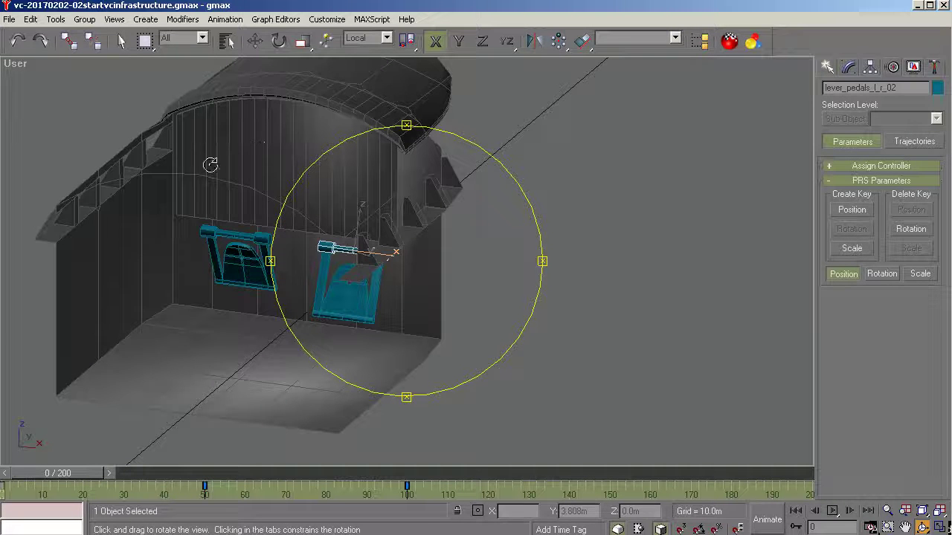
{"action": "mouse_move", "coordinate": [361, 304]}
{"action": "left_mouse_down"}
{"action": "mouse_move", "coordinate": [409, 302]}
{"action": "mouse_move", "coordinate": [331, 305]}
{"action": "mouse_move", "coordinate": [343, 306]}
{"action": "left_mouse_up"}
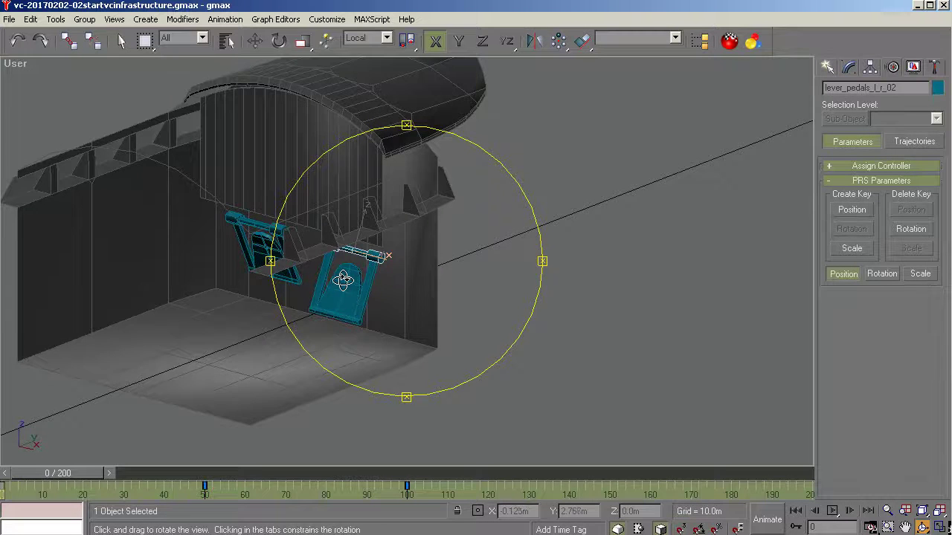
{"action": "left_click_drag", "start_coordinate": [343, 280], "coordinate": [406, 305]}
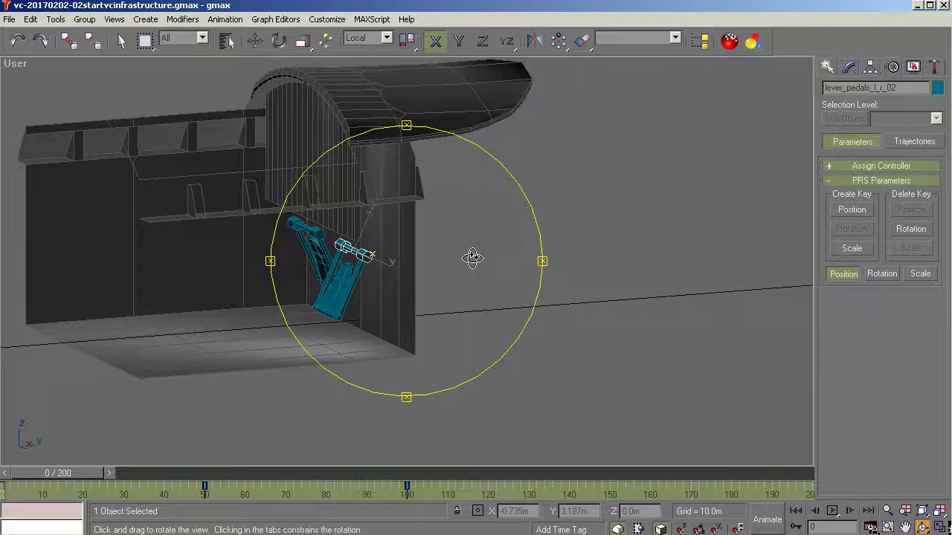
{"action": "left_click_drag", "start_coordinate": [472, 258], "coordinate": [489, 267]}
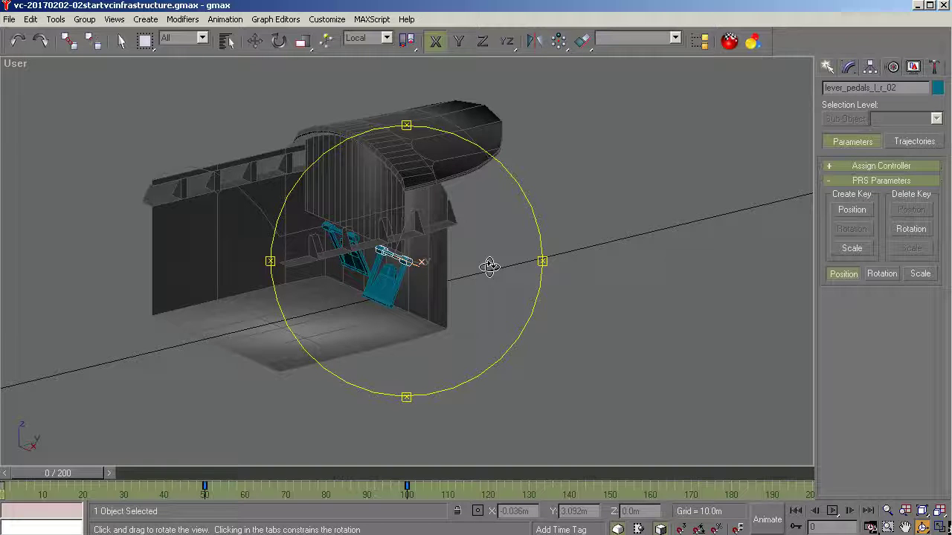
Examine how the two pedals sit against the cockpit floor and walls from closer angles, and clear the selection.
{"action": "key", "text": "e"}
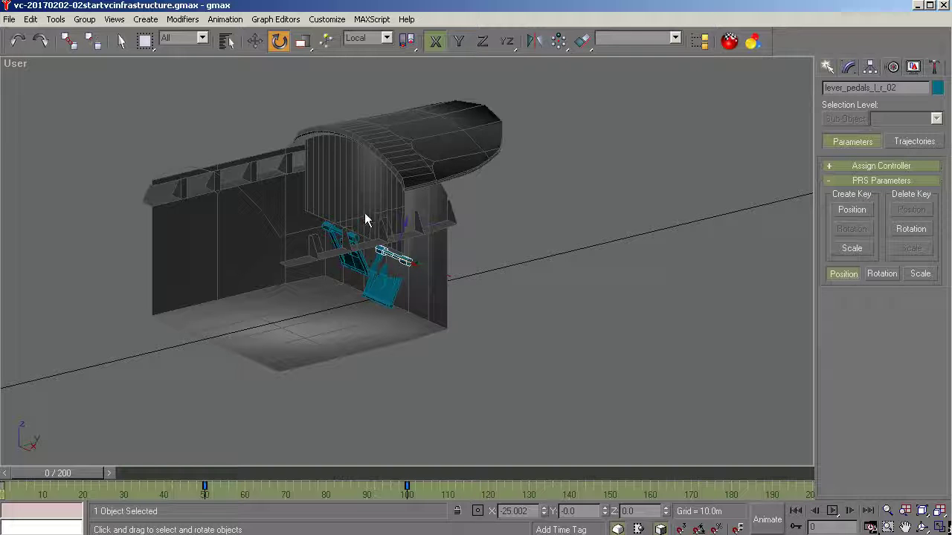
{"action": "left_click", "coordinate": [937, 512]}
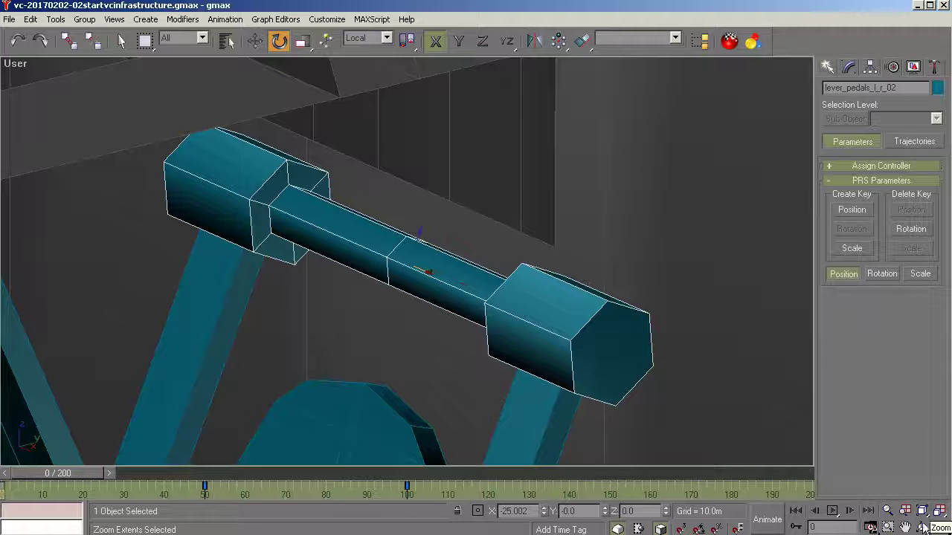
{"action": "left_click", "coordinate": [887, 511]}
{"action": "left_click_drag", "start_coordinate": [455, 227], "coordinate": [510, 395]}
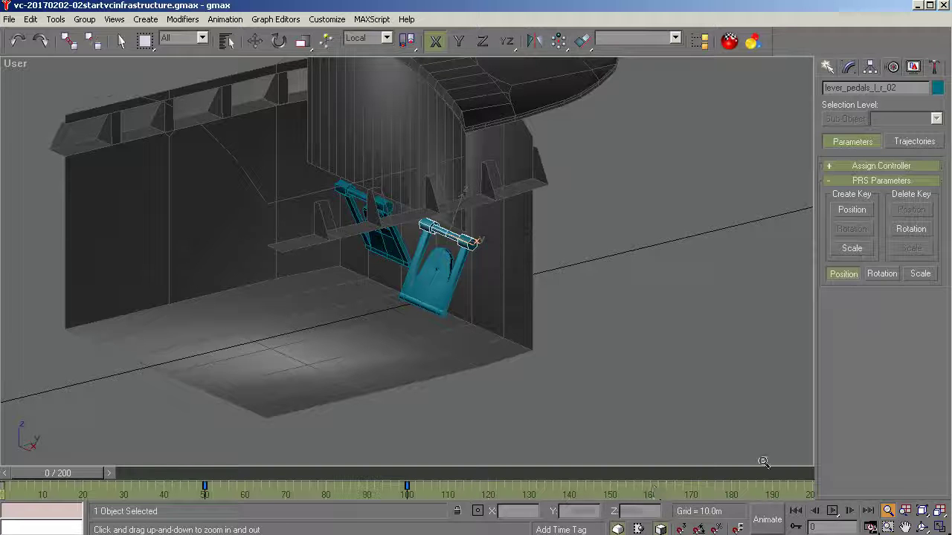
{"action": "left_click", "coordinate": [905, 526]}
{"action": "left_click_drag", "start_coordinate": [306, 271], "coordinate": [380, 357]}
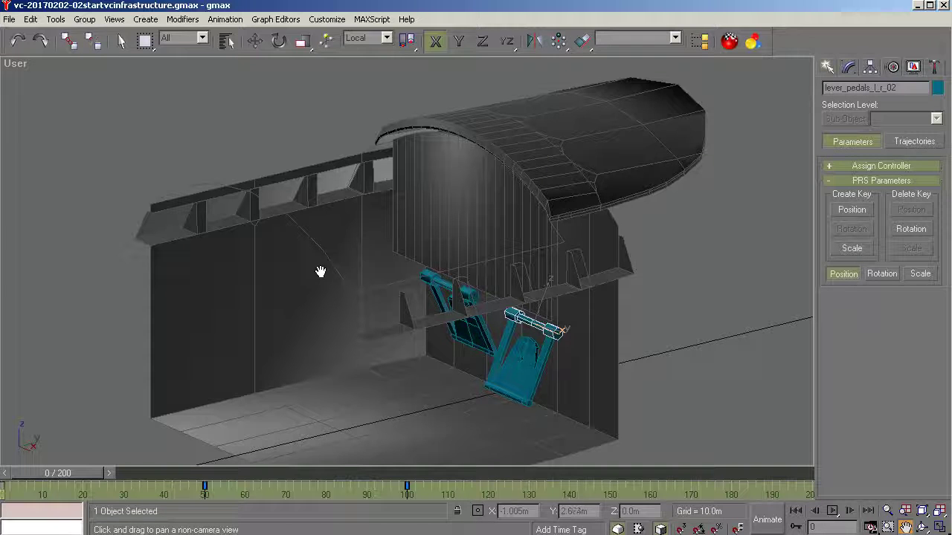
{"action": "left_click", "coordinate": [922, 527]}
{"action": "left_click_drag", "start_coordinate": [434, 325], "coordinate": [508, 228]}
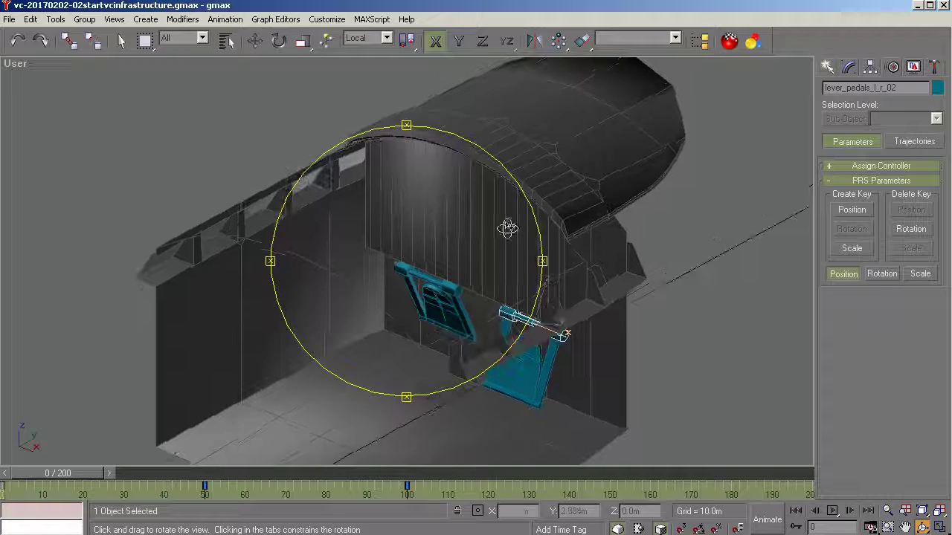
{"action": "left_click_drag", "start_coordinate": [402, 276], "coordinate": [384, 242]}
{"action": "left_click_drag", "start_coordinate": [439, 255], "coordinate": [432, 323]}
{"action": "scroll", "coordinate": [446, 314], "scroll_direction": "up", "scroll_amount": 3}
{"action": "key", "text": "e"}
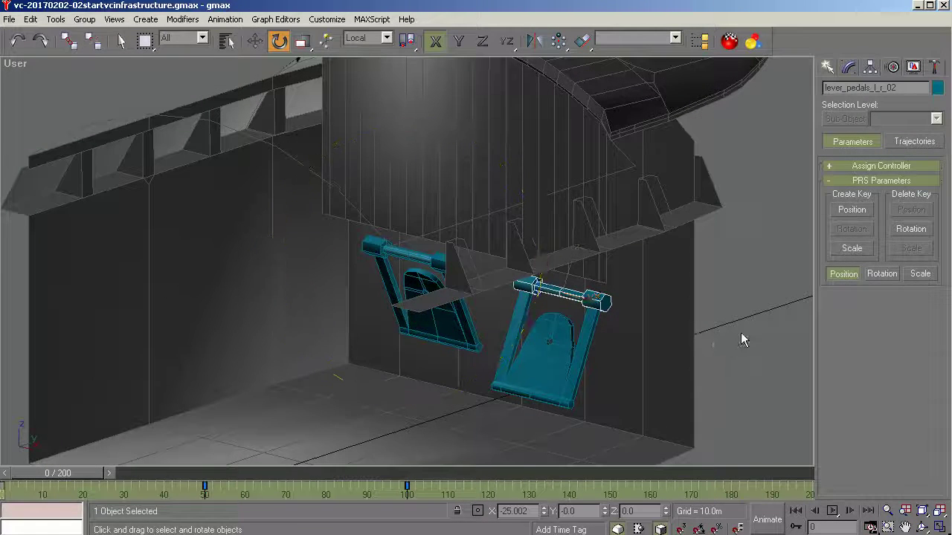
{"action": "left_click", "coordinate": [741, 339]}
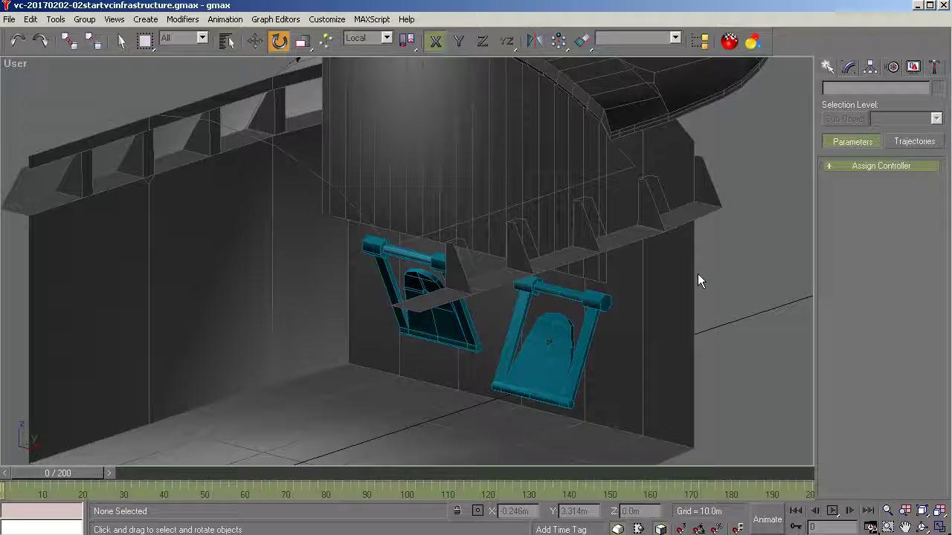